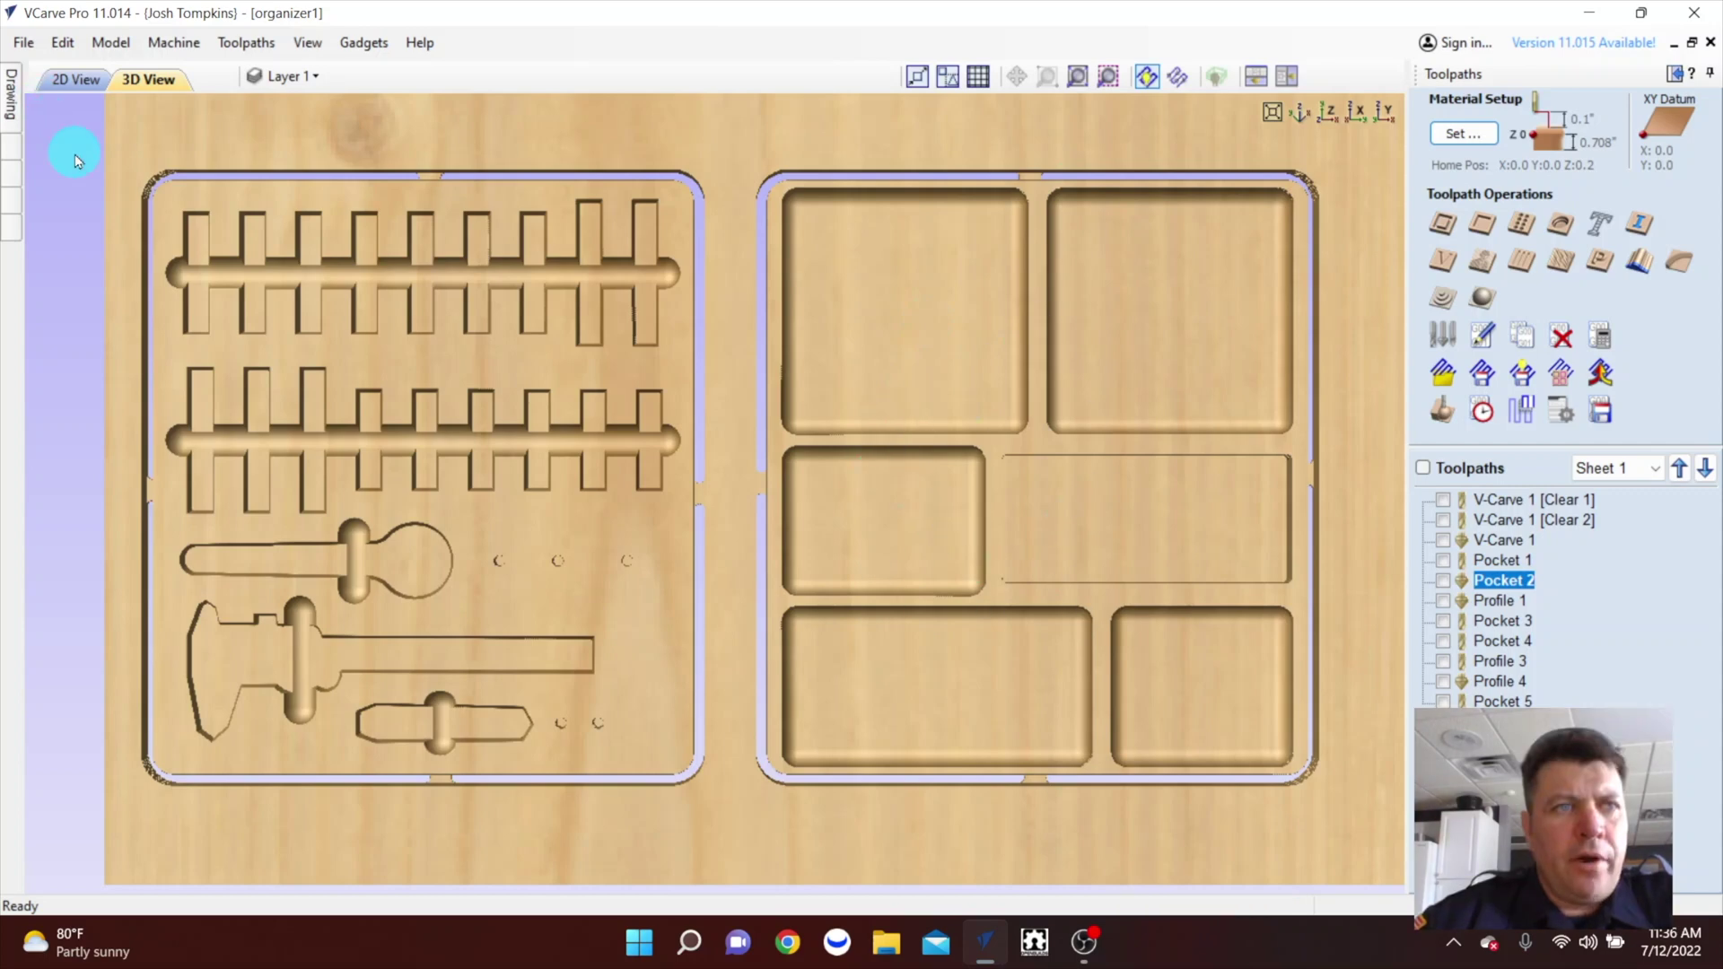
Start a new blank job, saving changes to the current organizer tray project first.
click(22, 45)
click(56, 68)
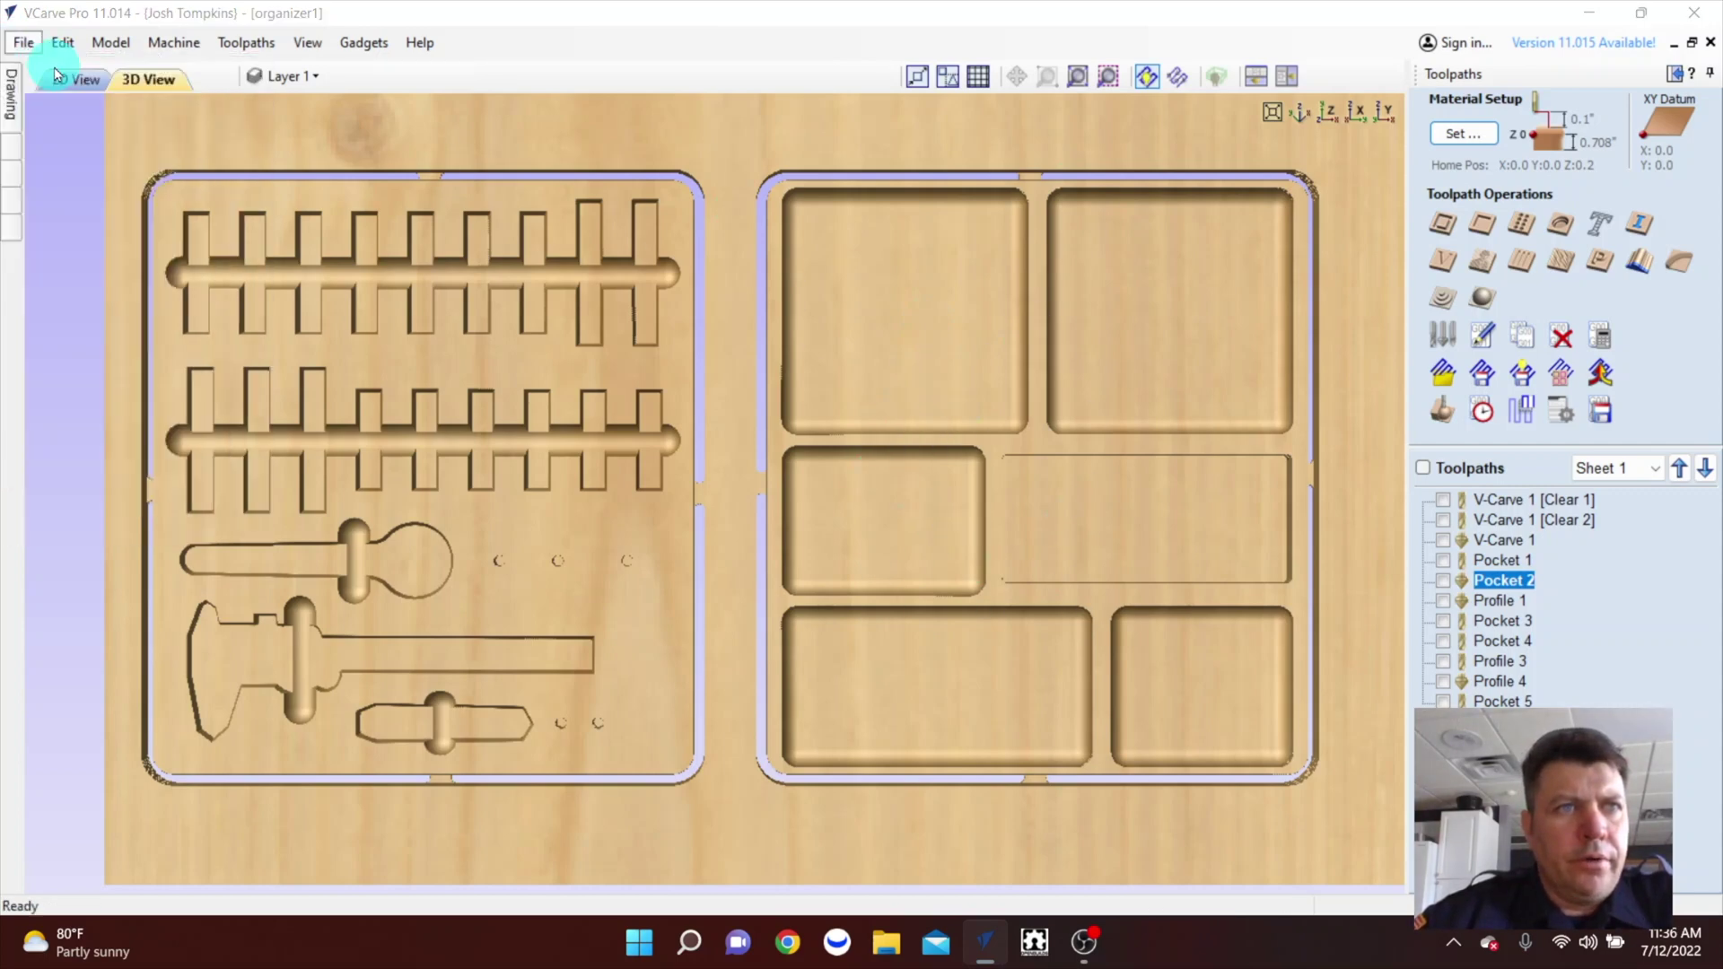
click(759, 519)
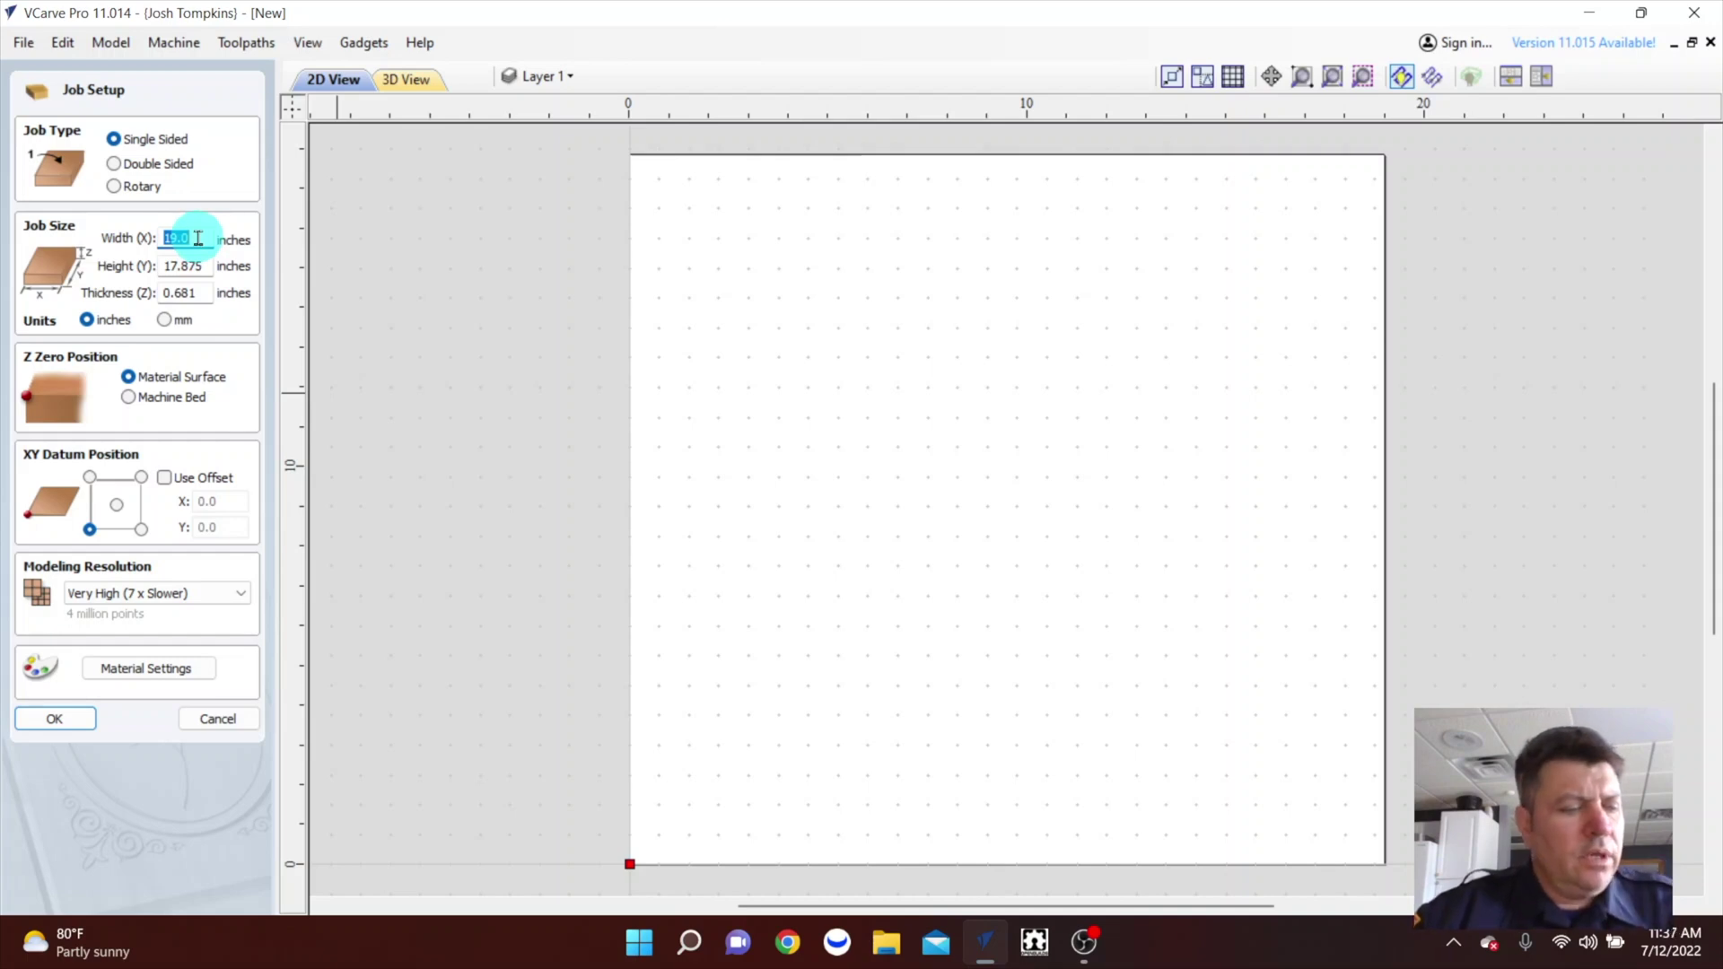
Size the job 24 × 16 in with Pine material appearance and accept the setup.
text(24)
key(Tab)
text(16)
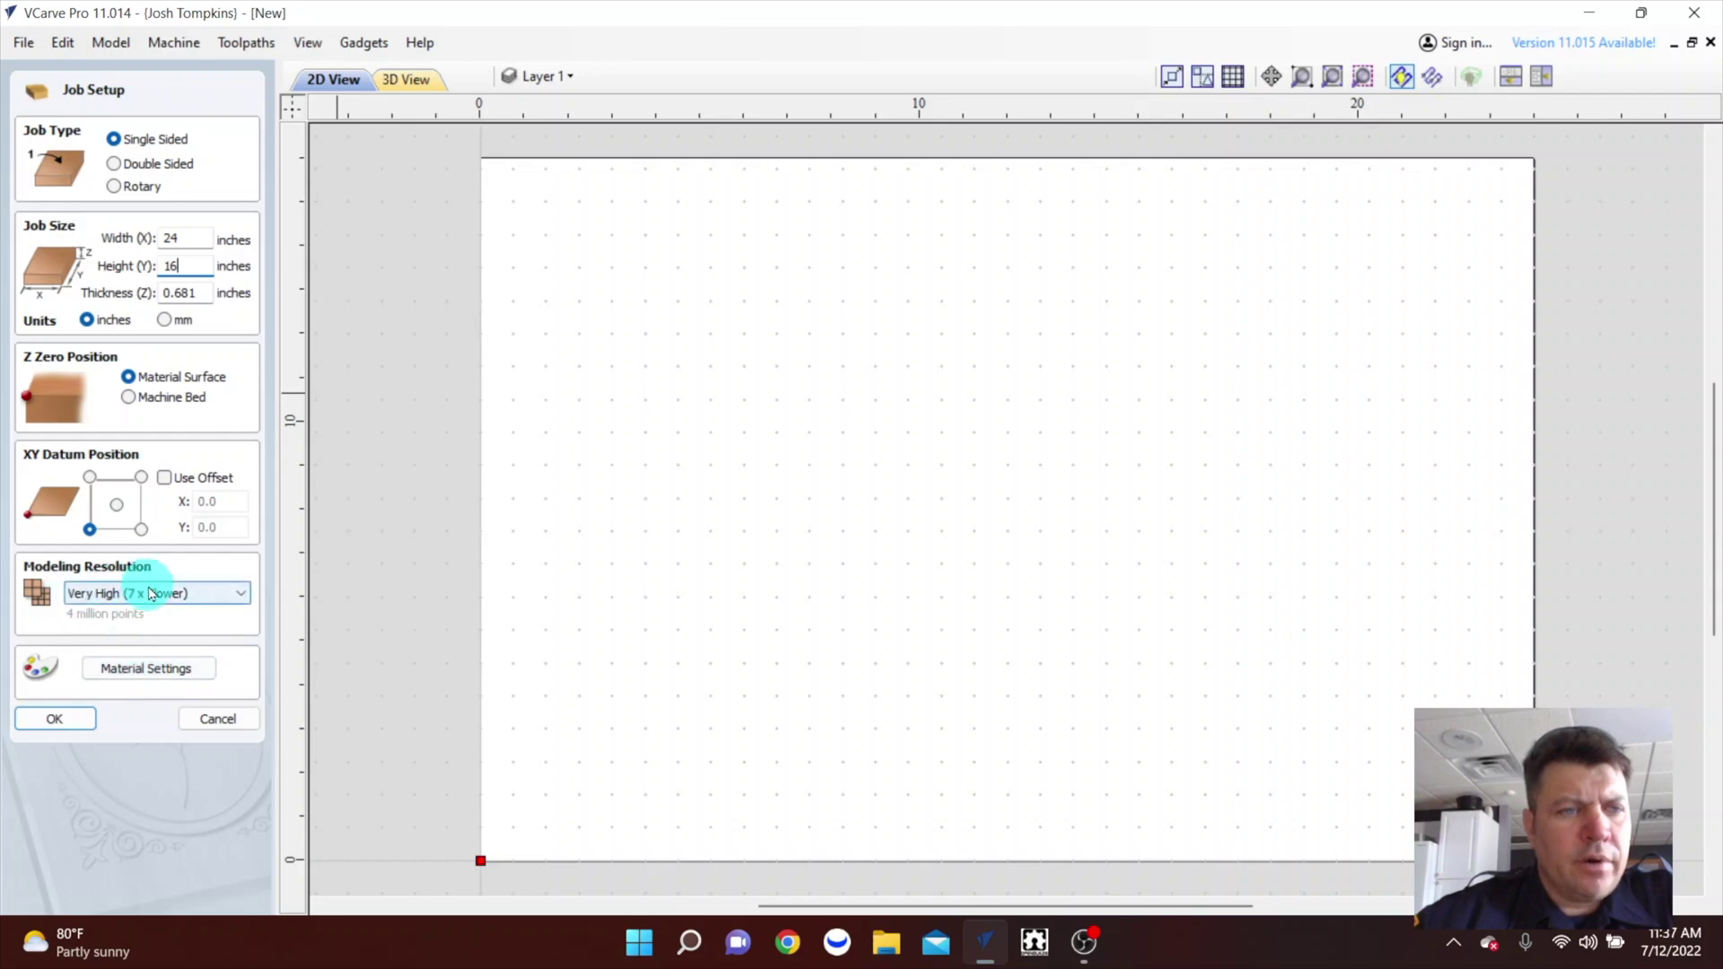
click(135, 669)
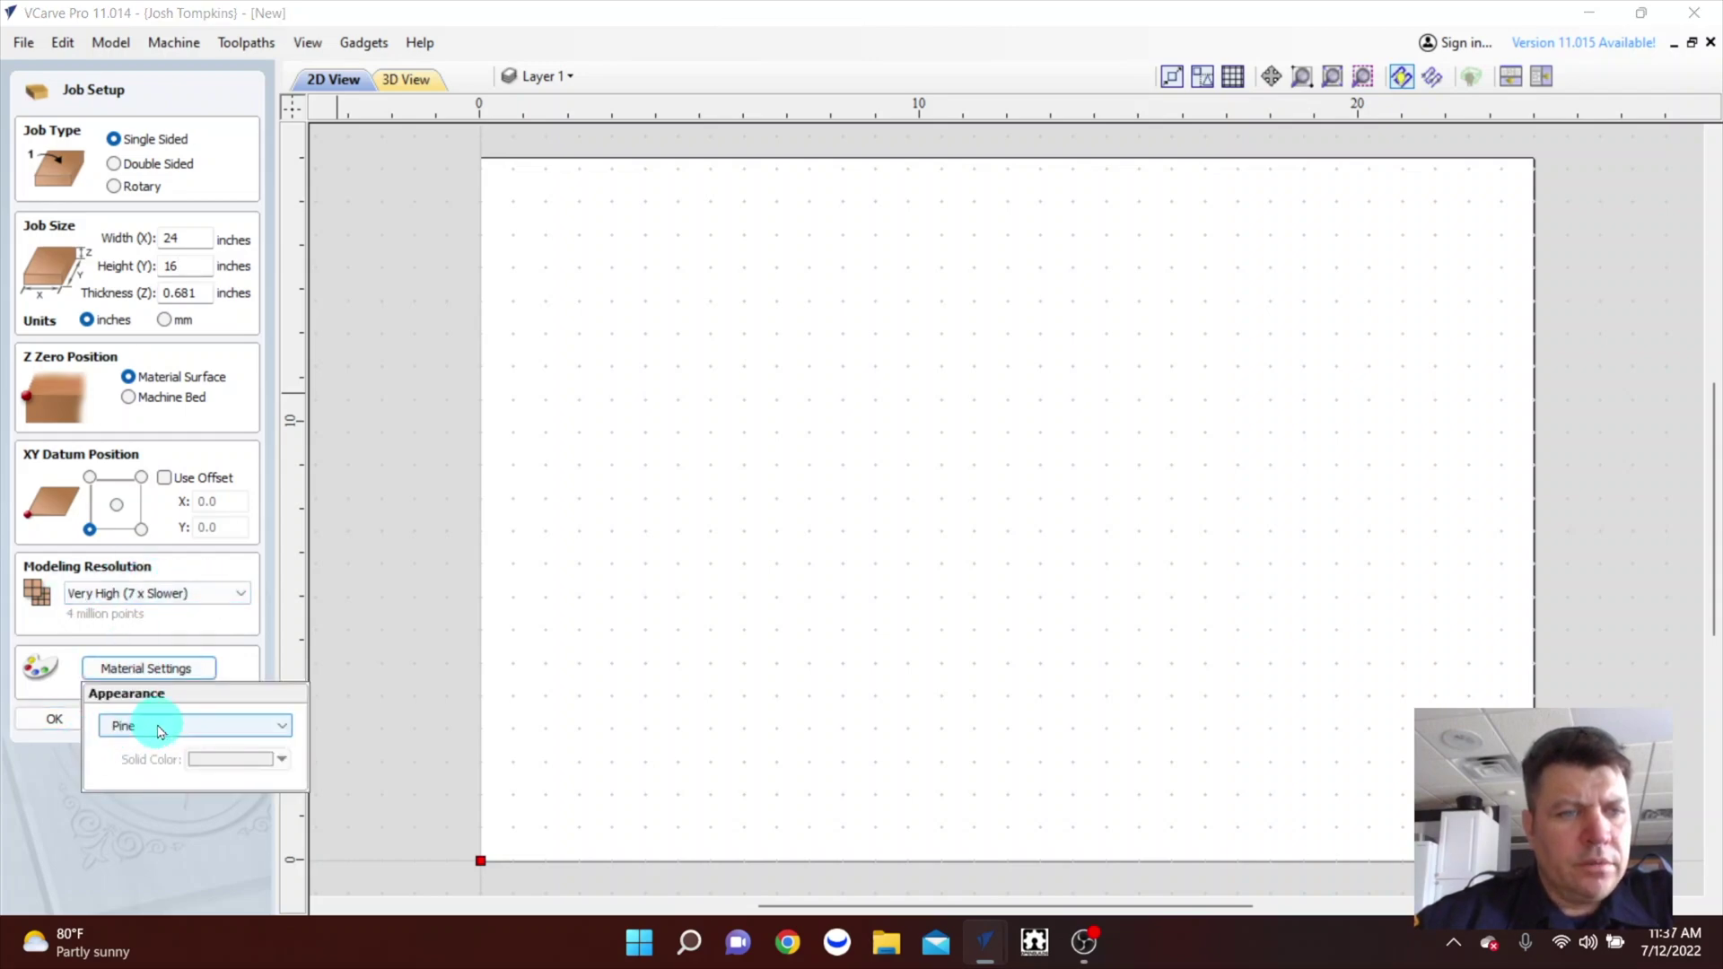
click(49, 717)
click(49, 717)
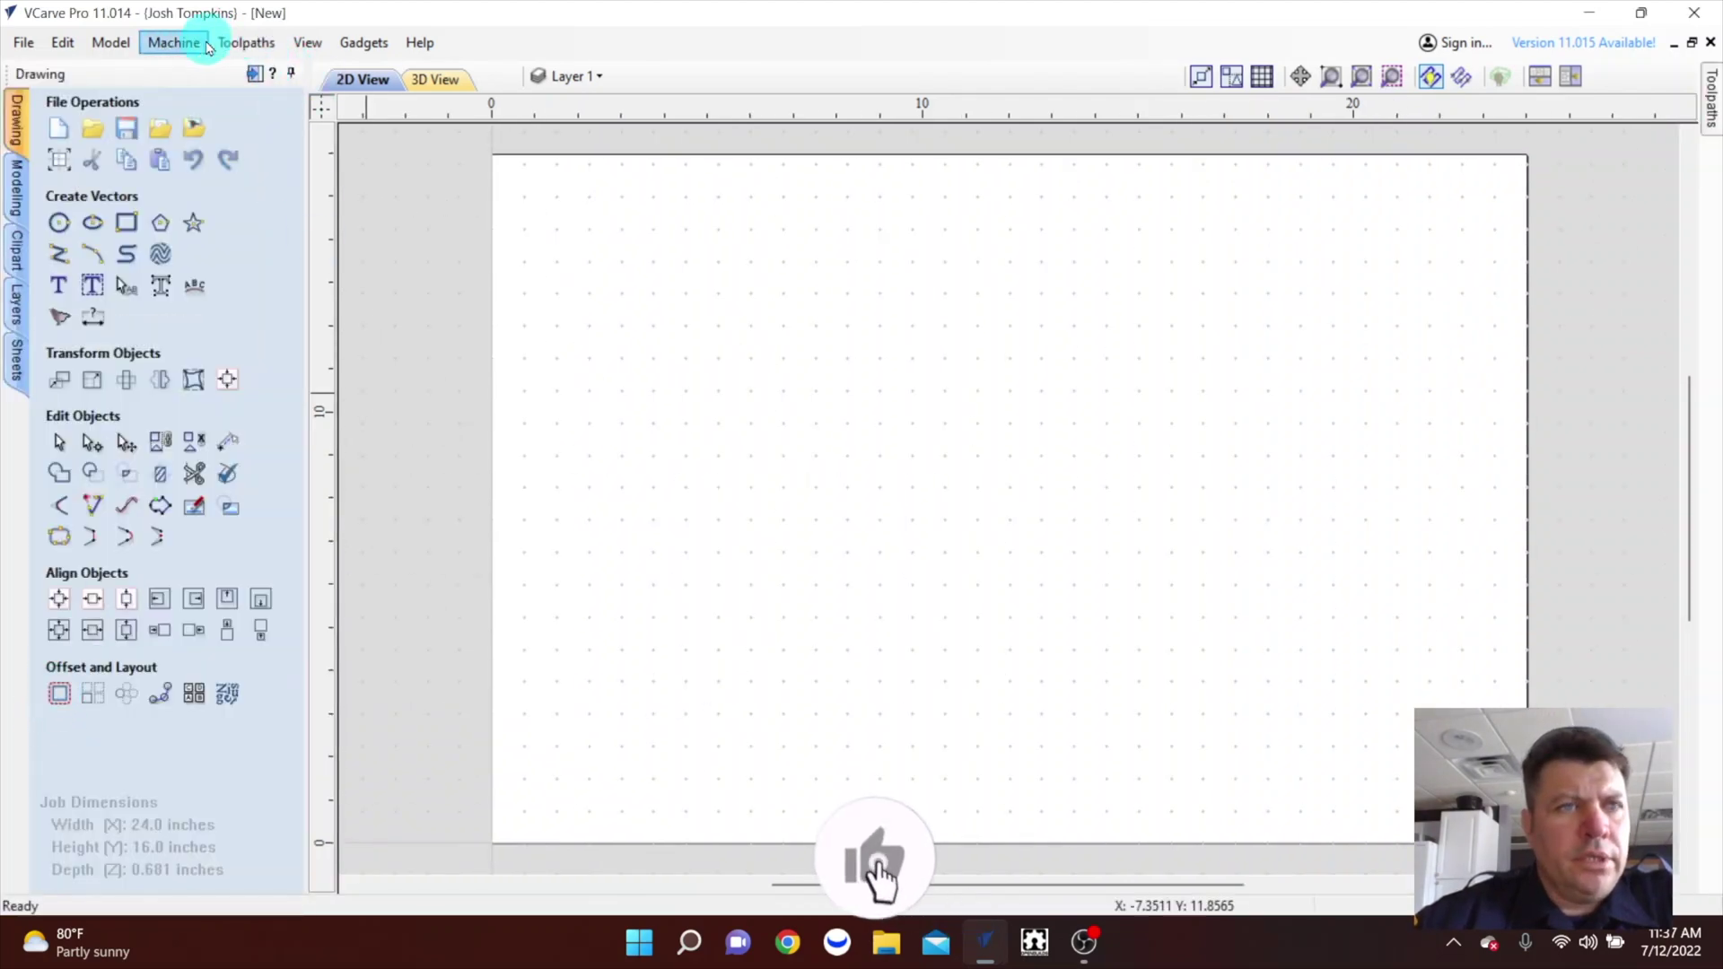
Import the 'tools bitmap' image from the Downloads folder onto the board.
click(192, 135)
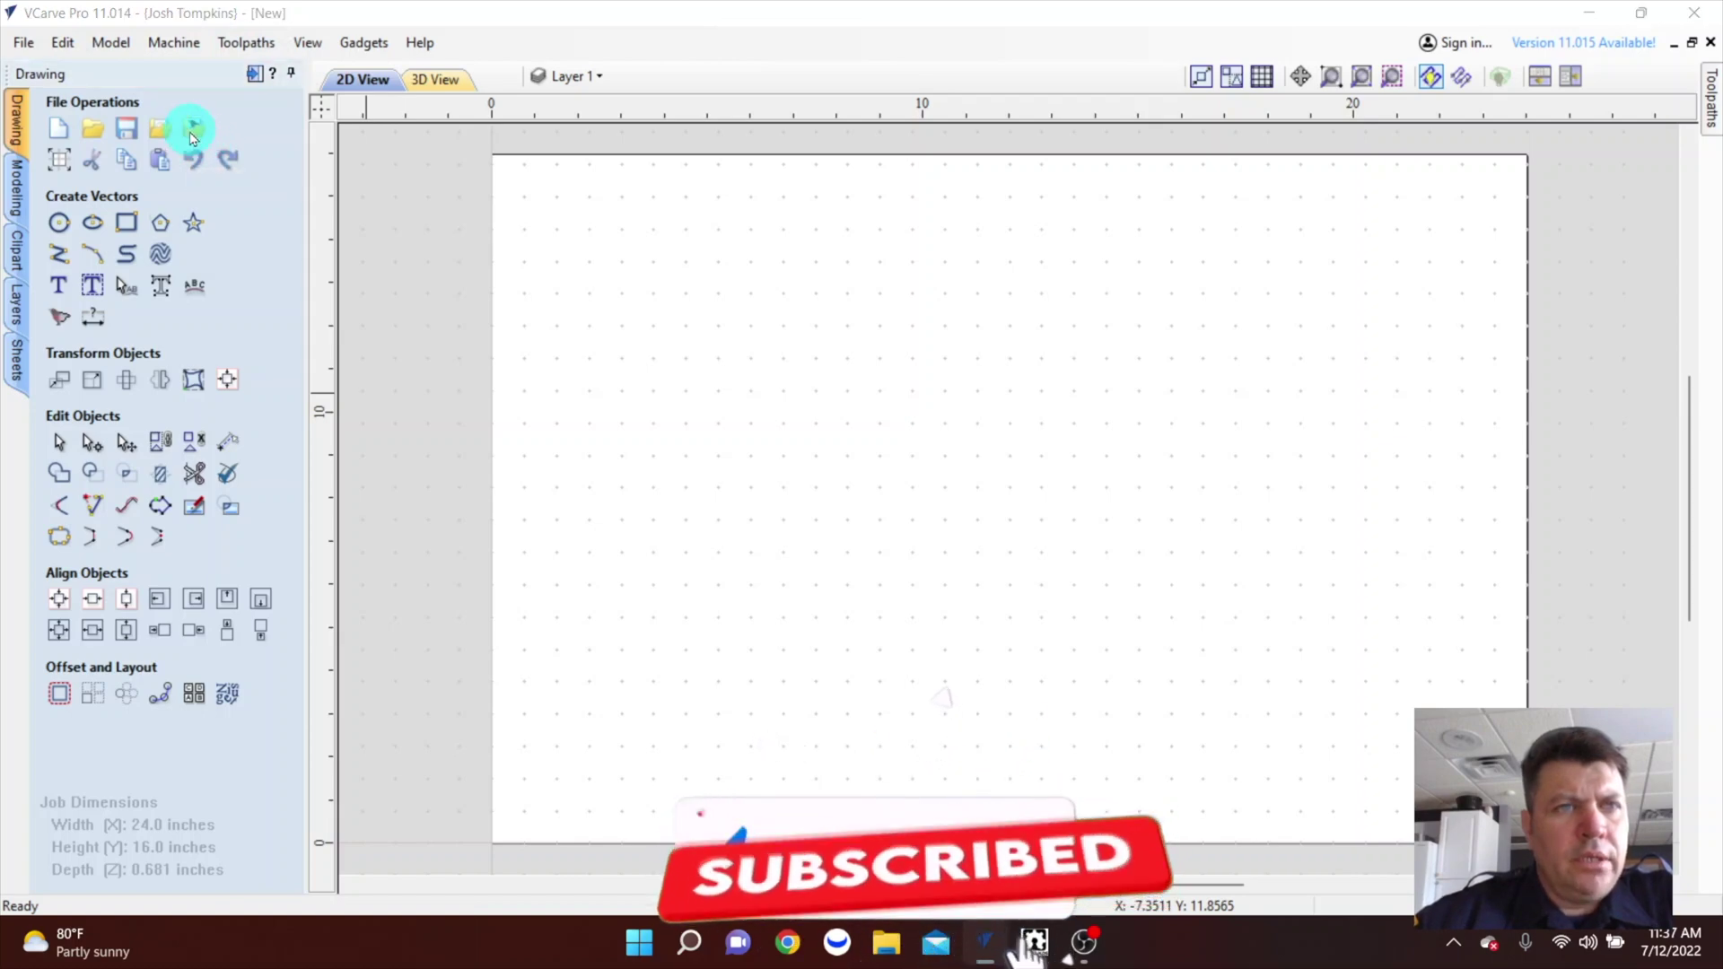
scroll(701, 440, down, 1)
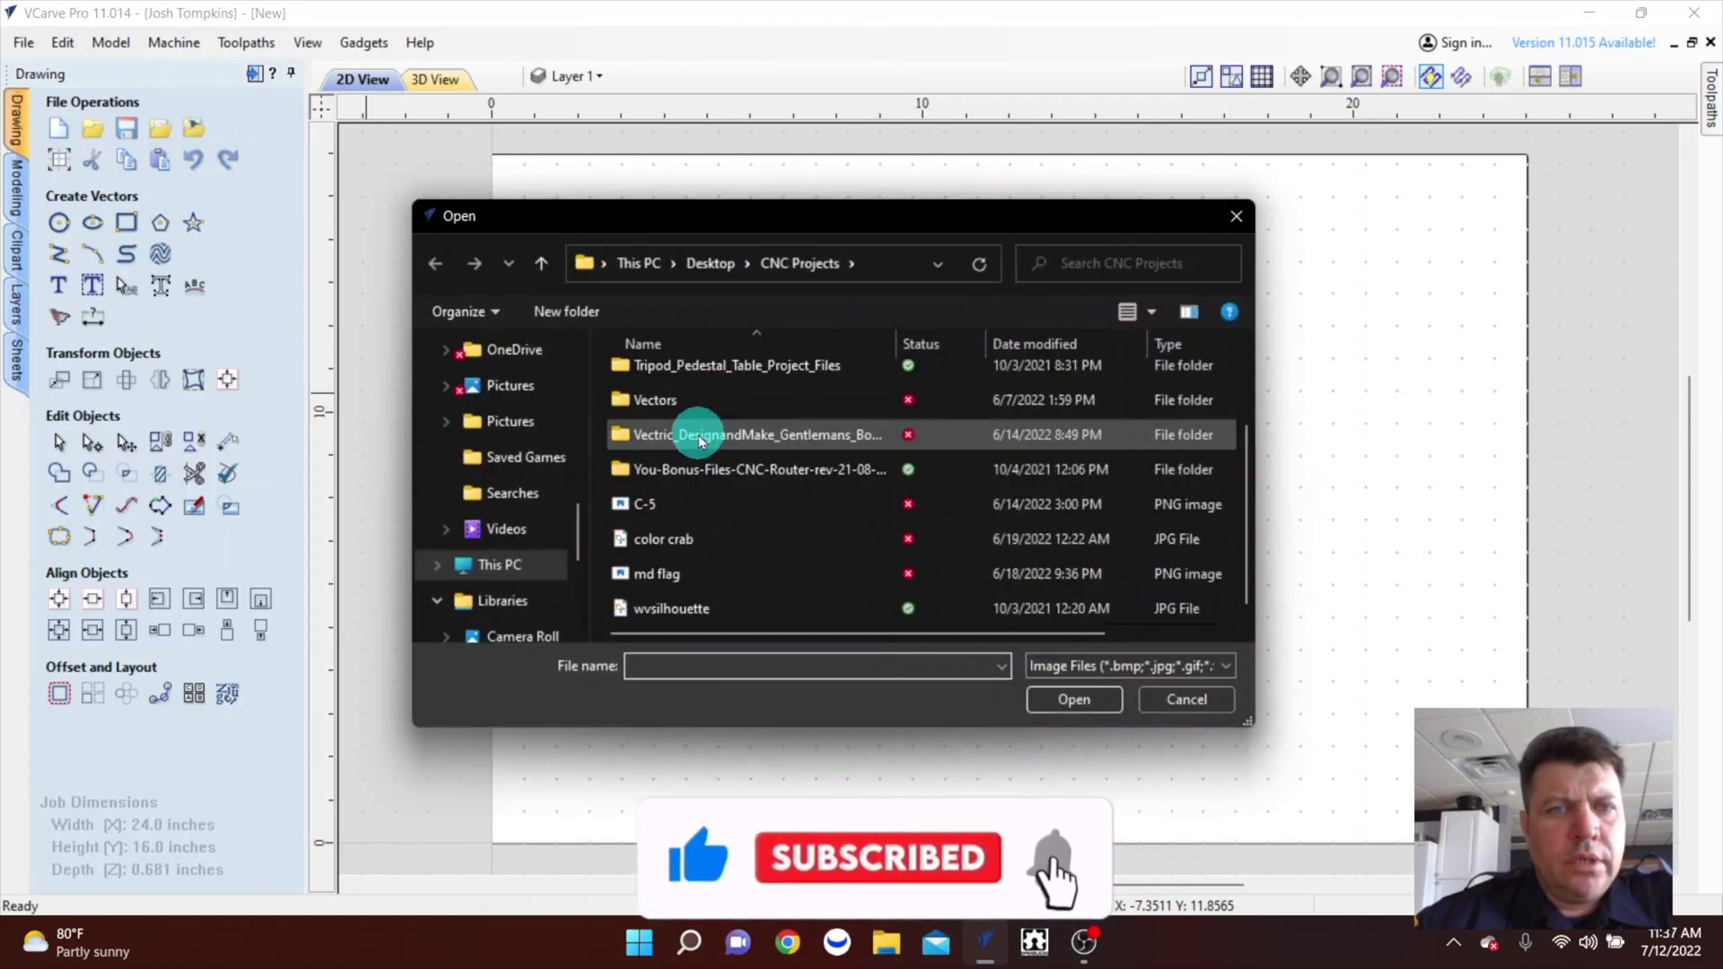
scroll(700, 439, up, 1)
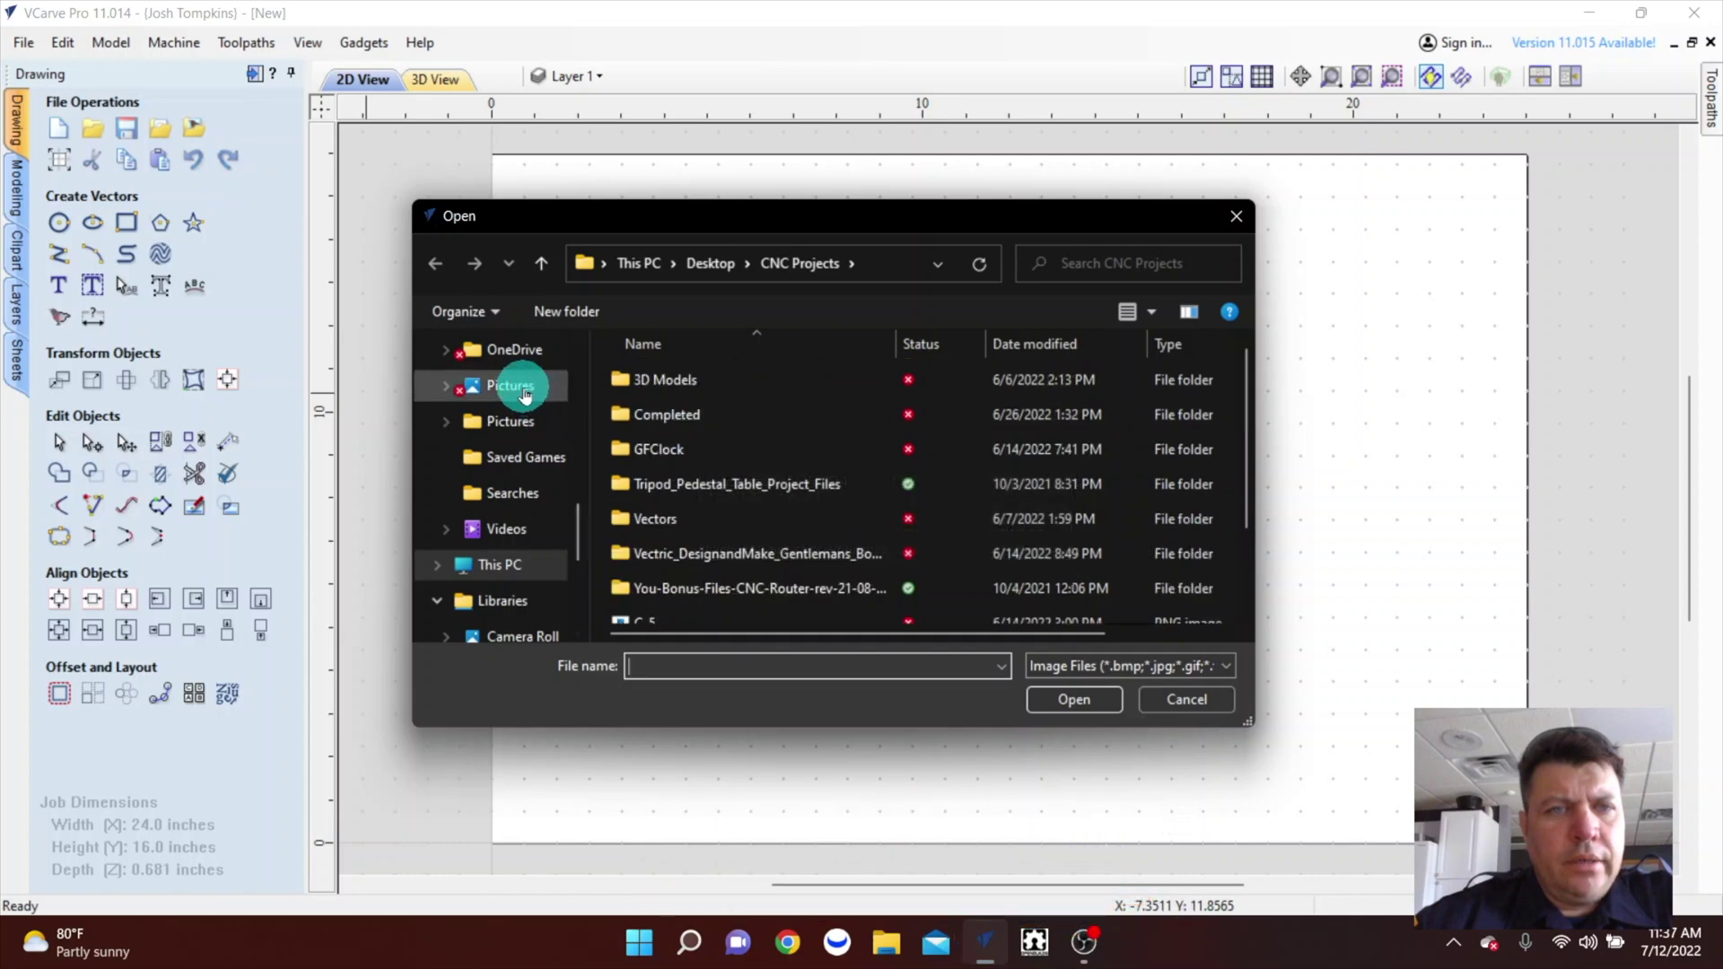
scroll(529, 457, up, 7)
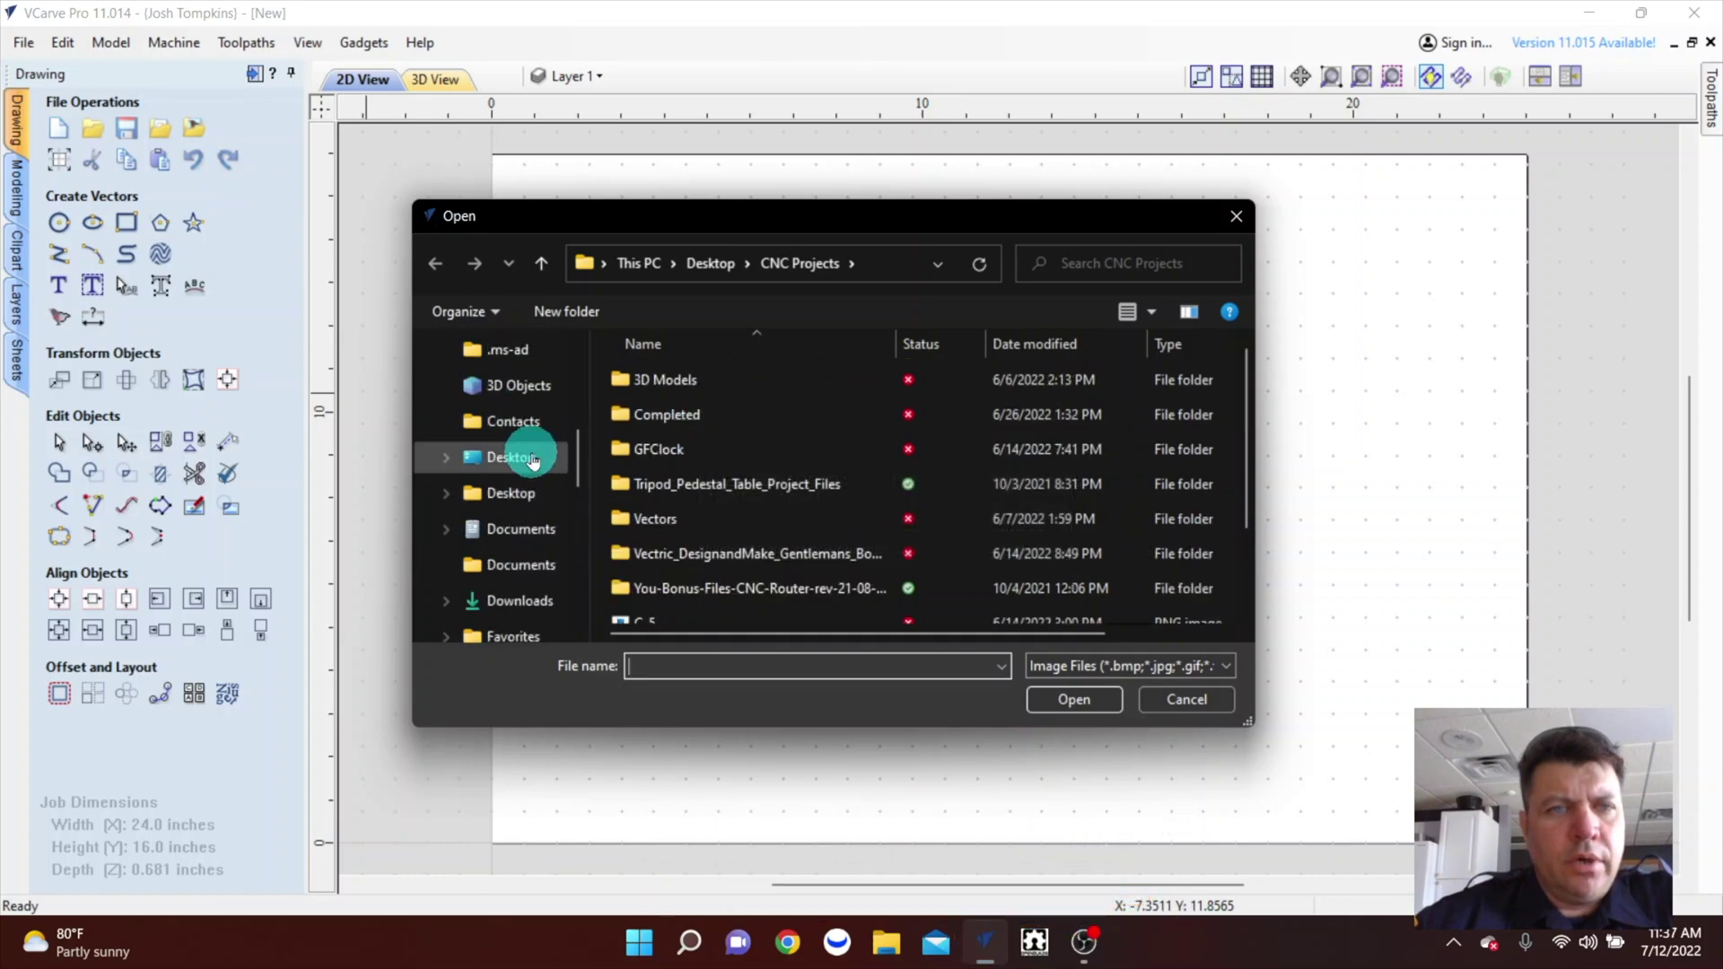
scroll(530, 458, up, 2)
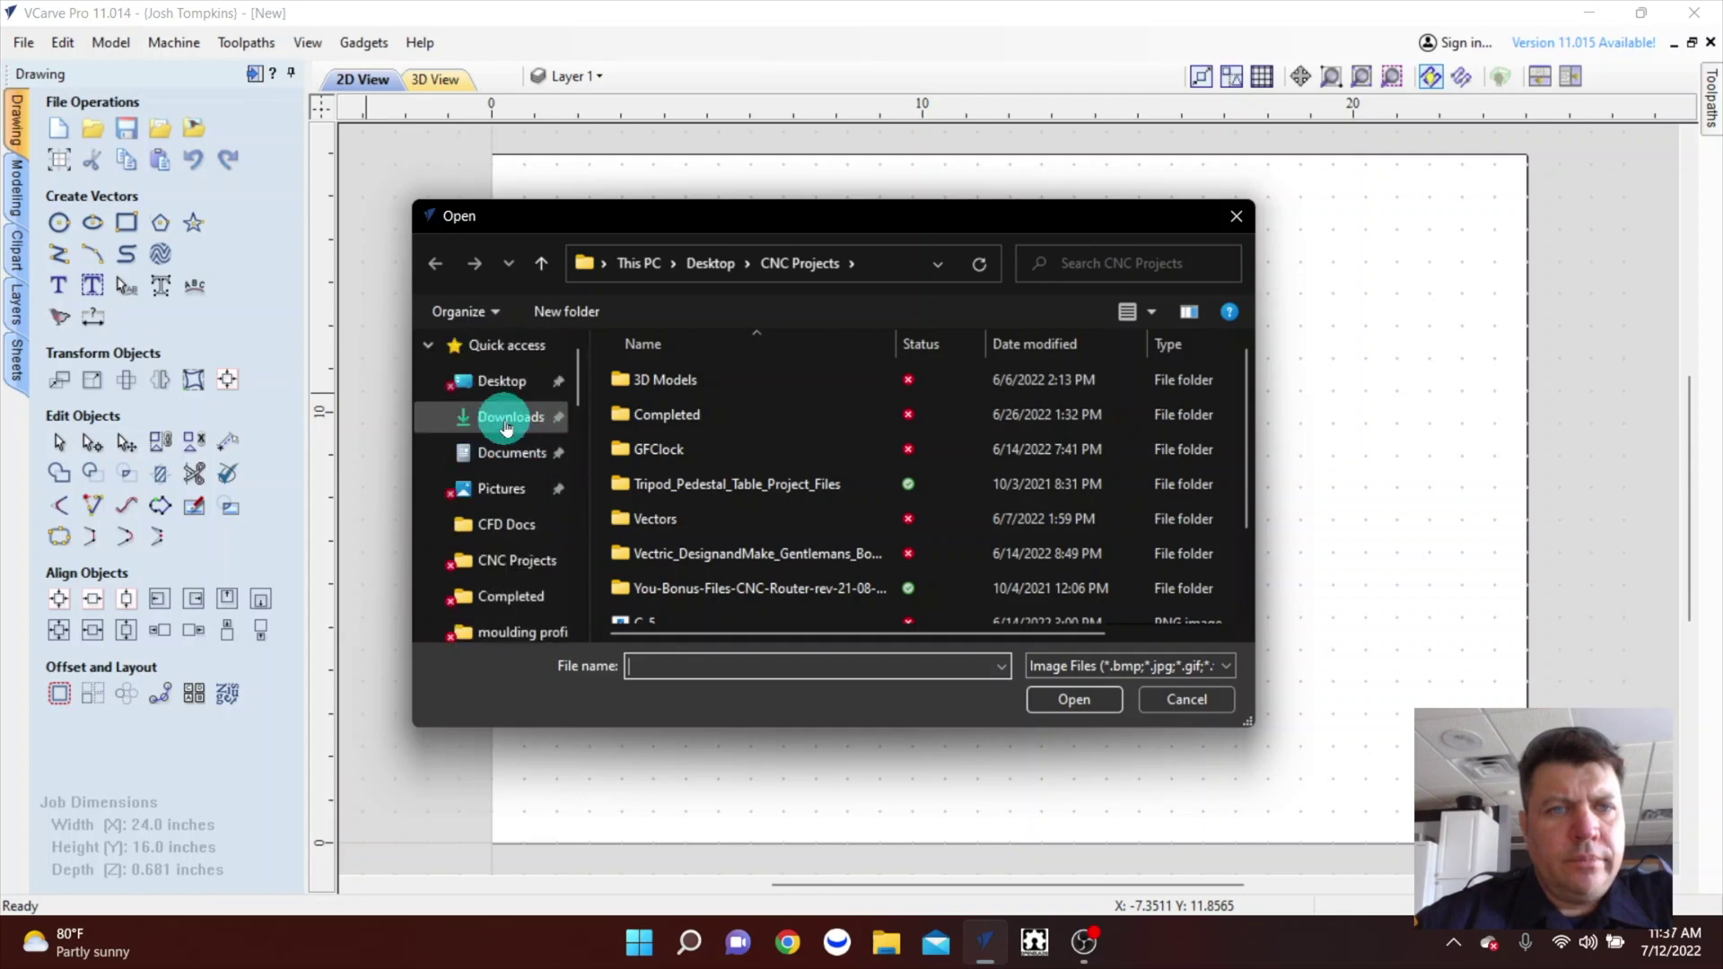
click(505, 422)
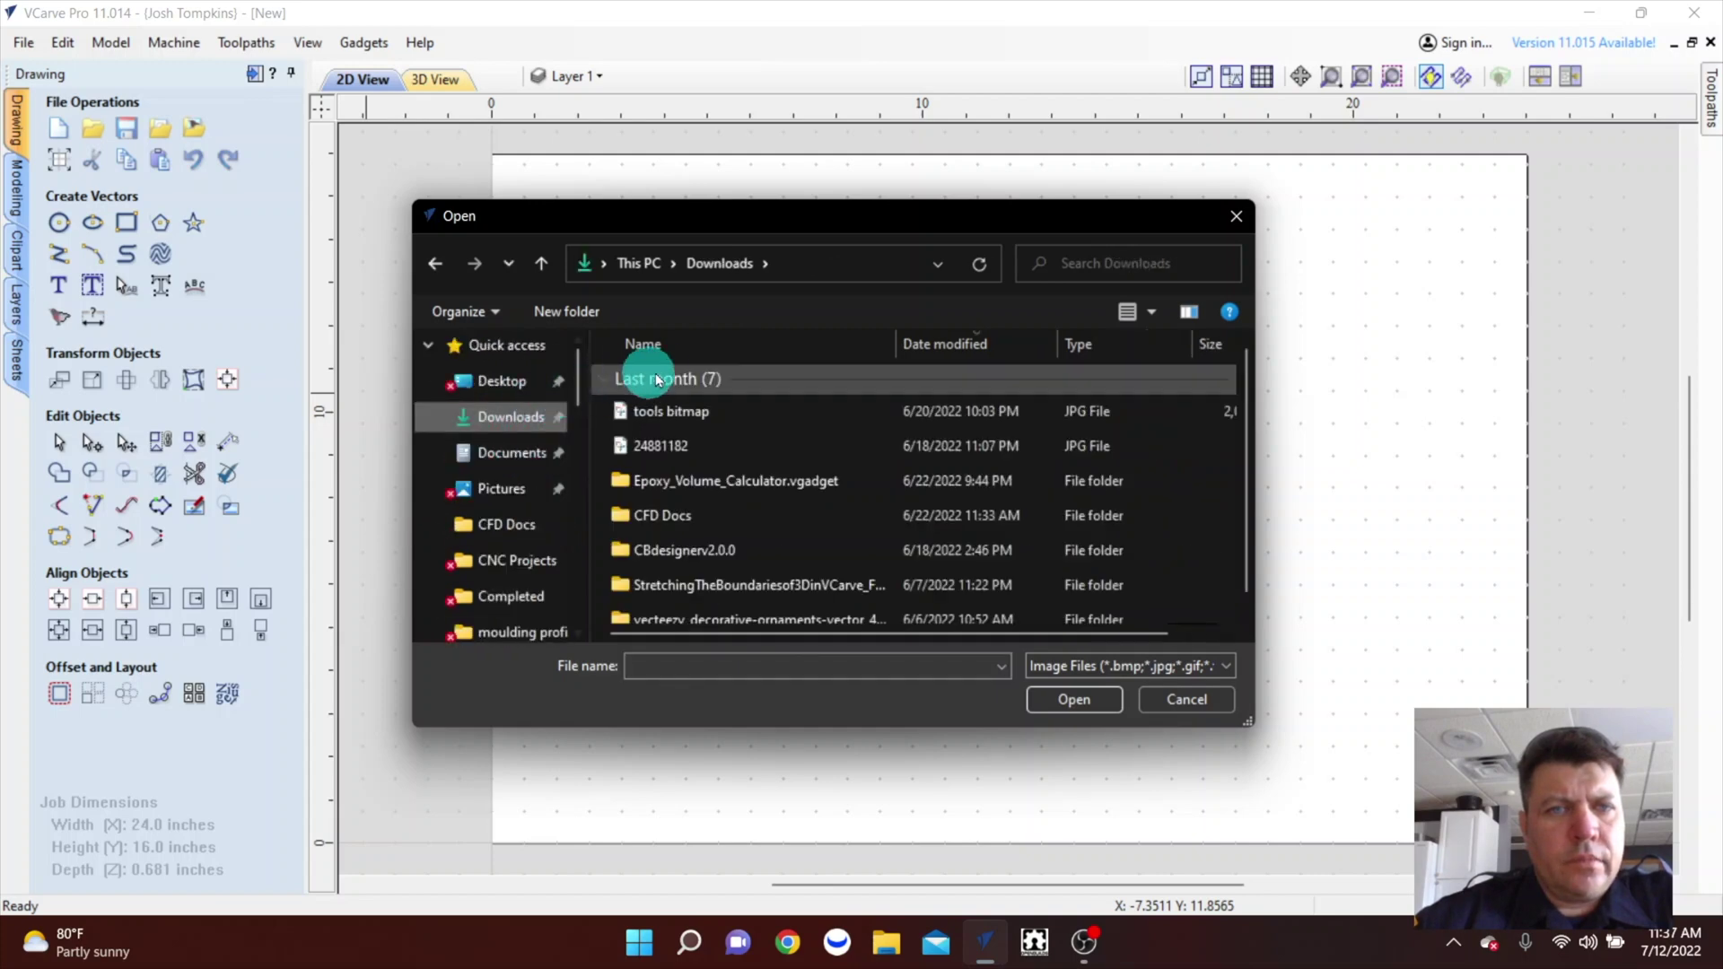
click(684, 414)
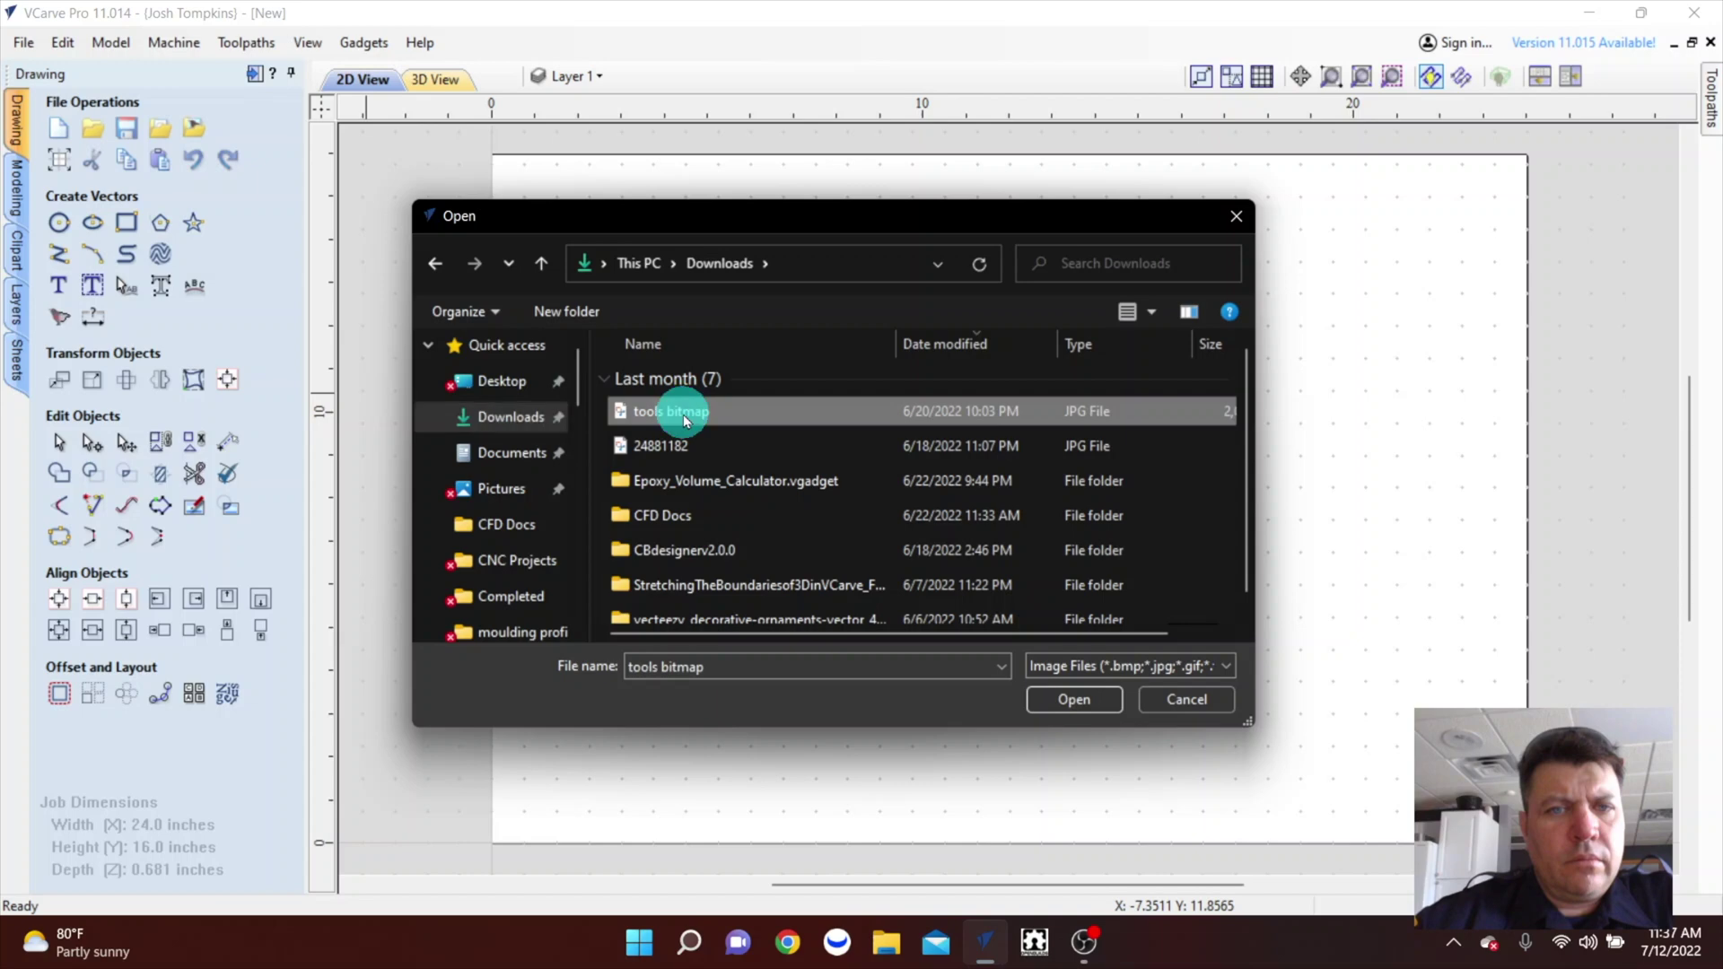
click(1075, 700)
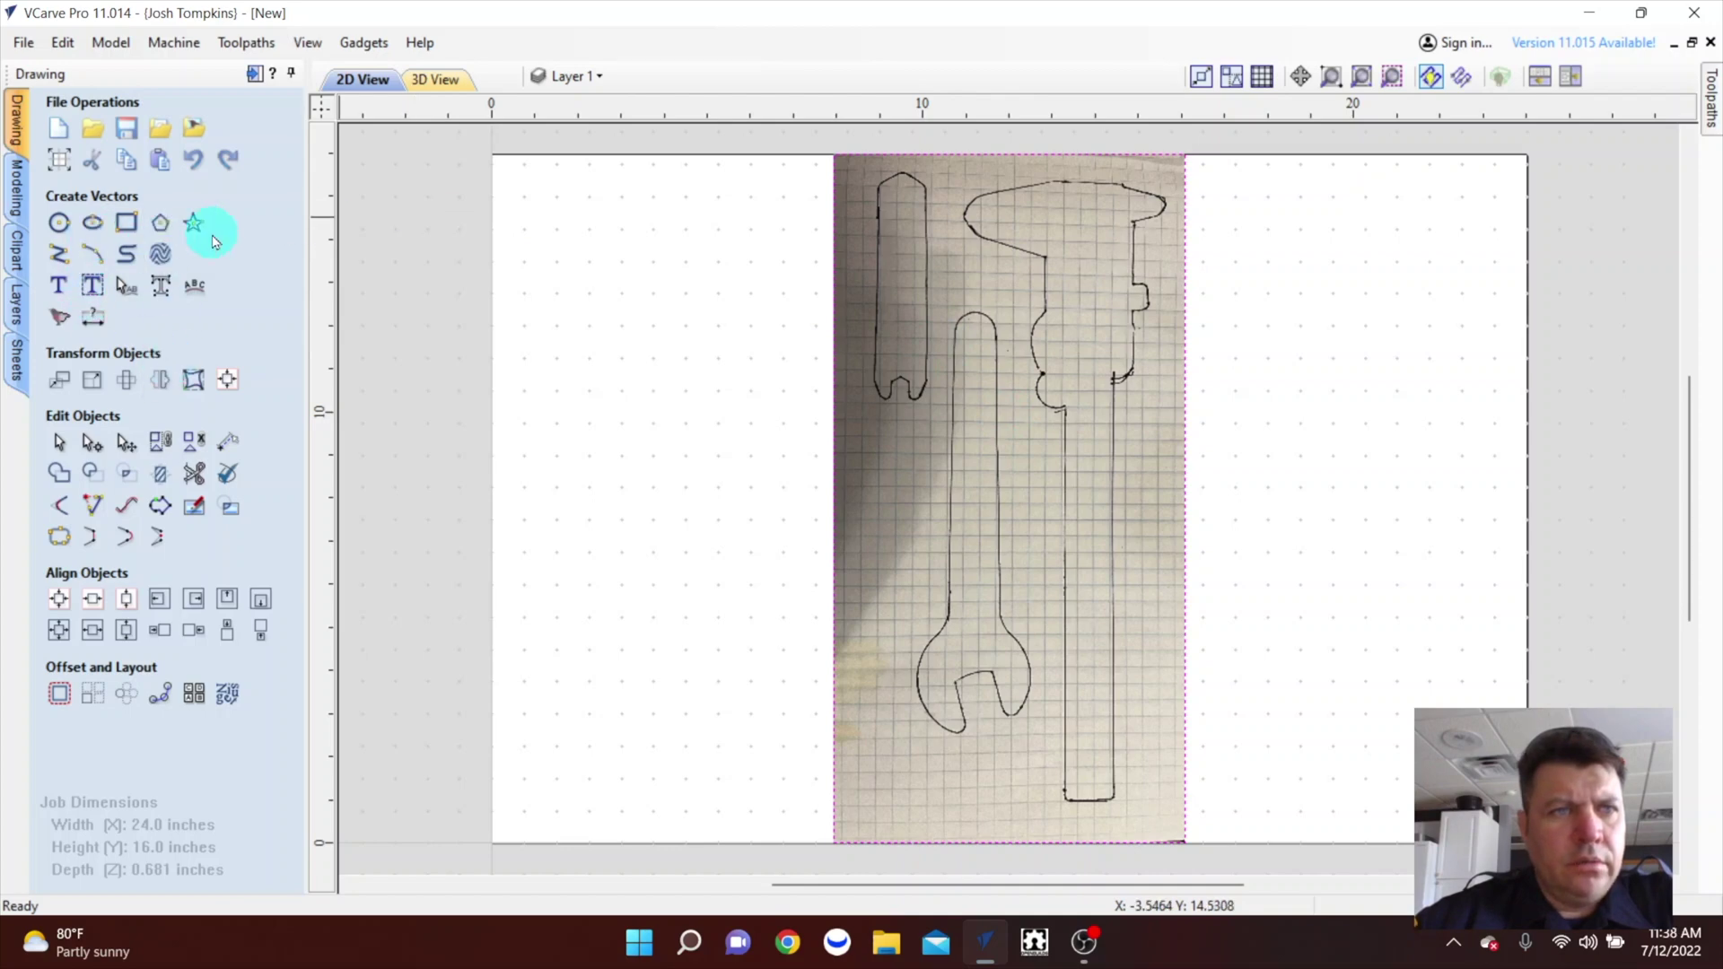
Rotate the imported bitmap 90° into landscape orientation.
click(126, 379)
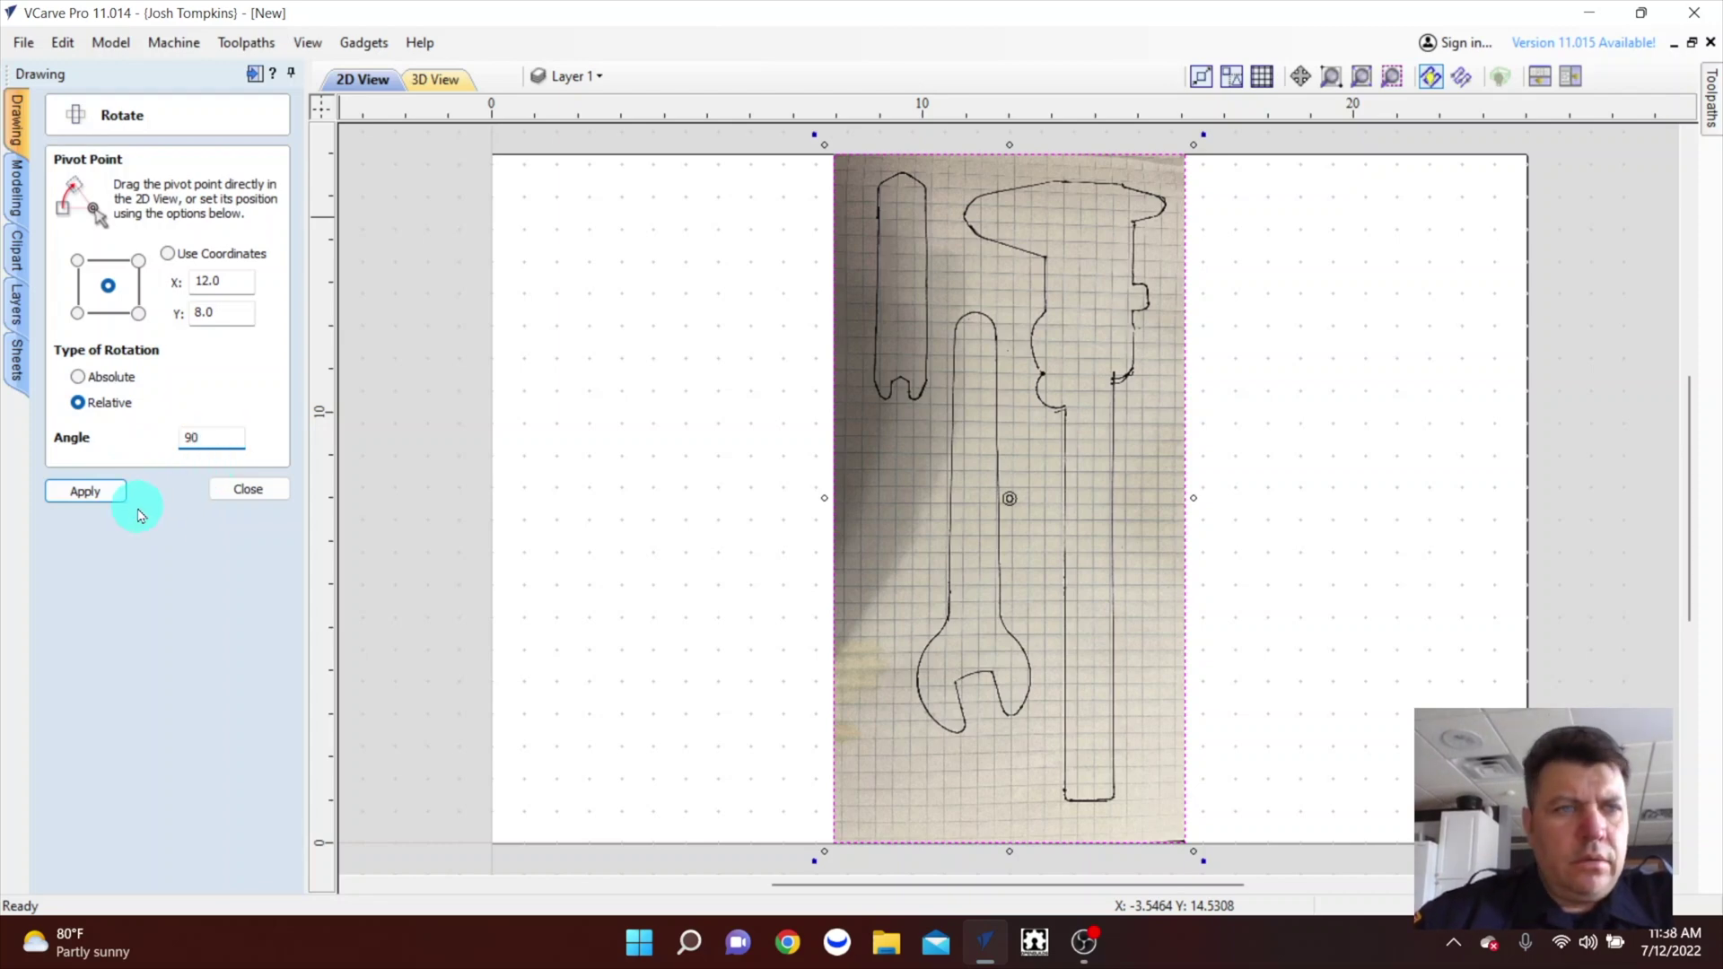
click(84, 491)
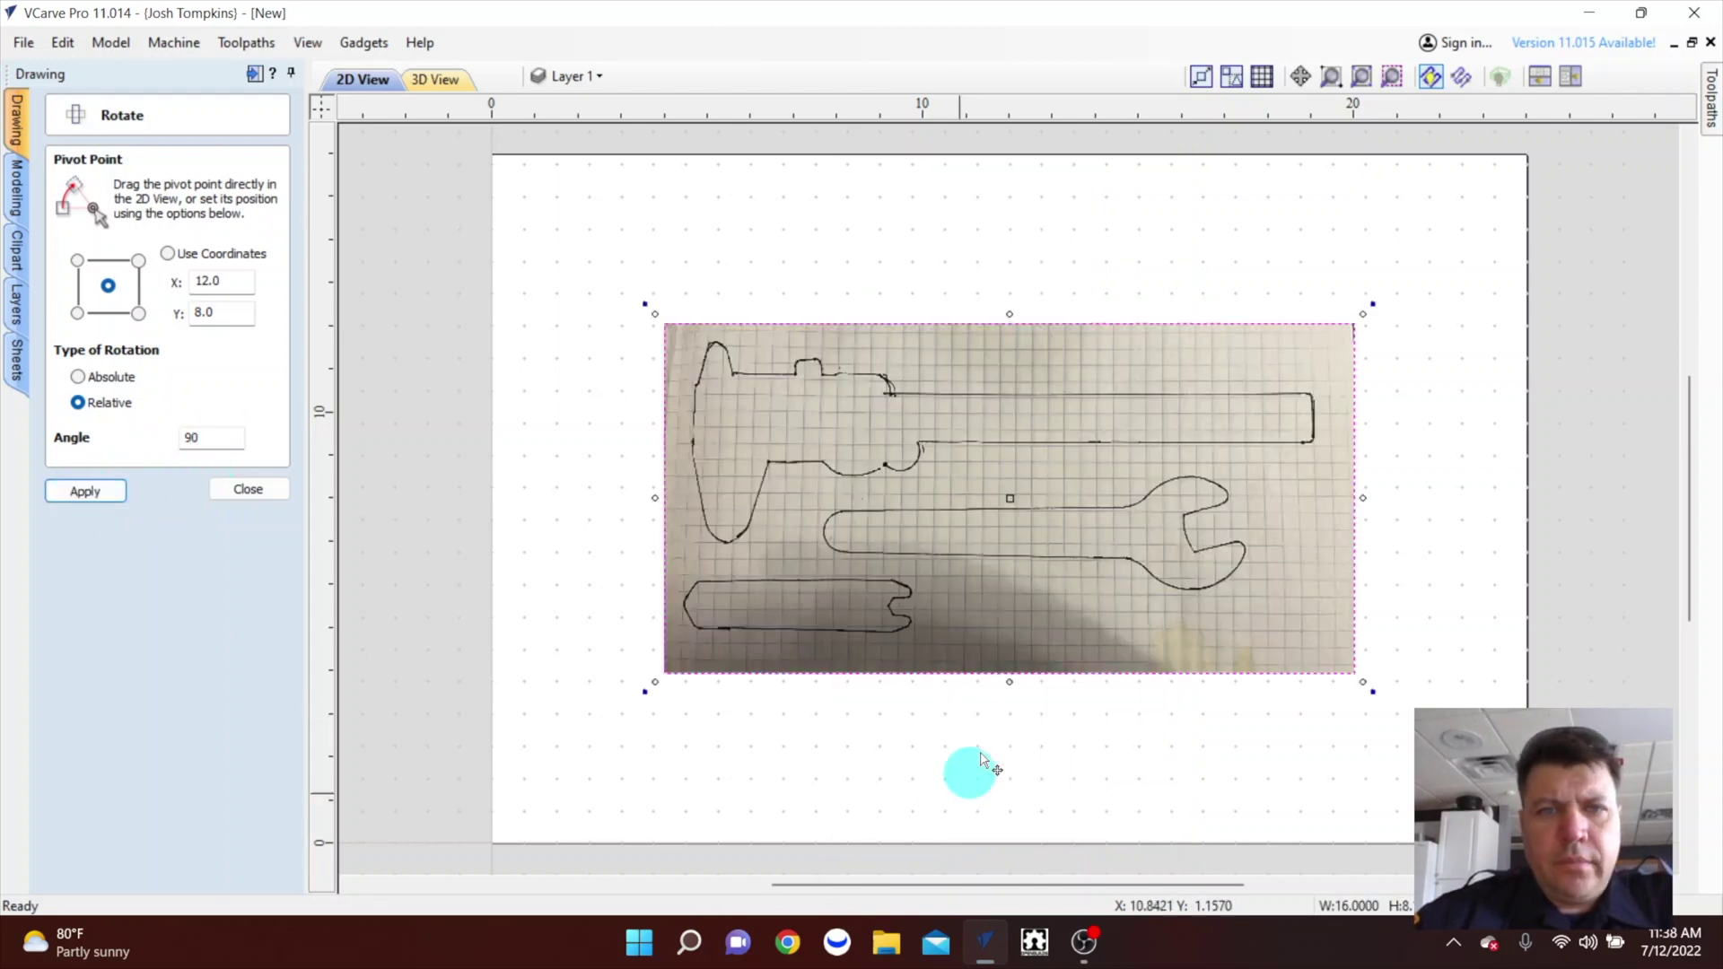
click(226, 491)
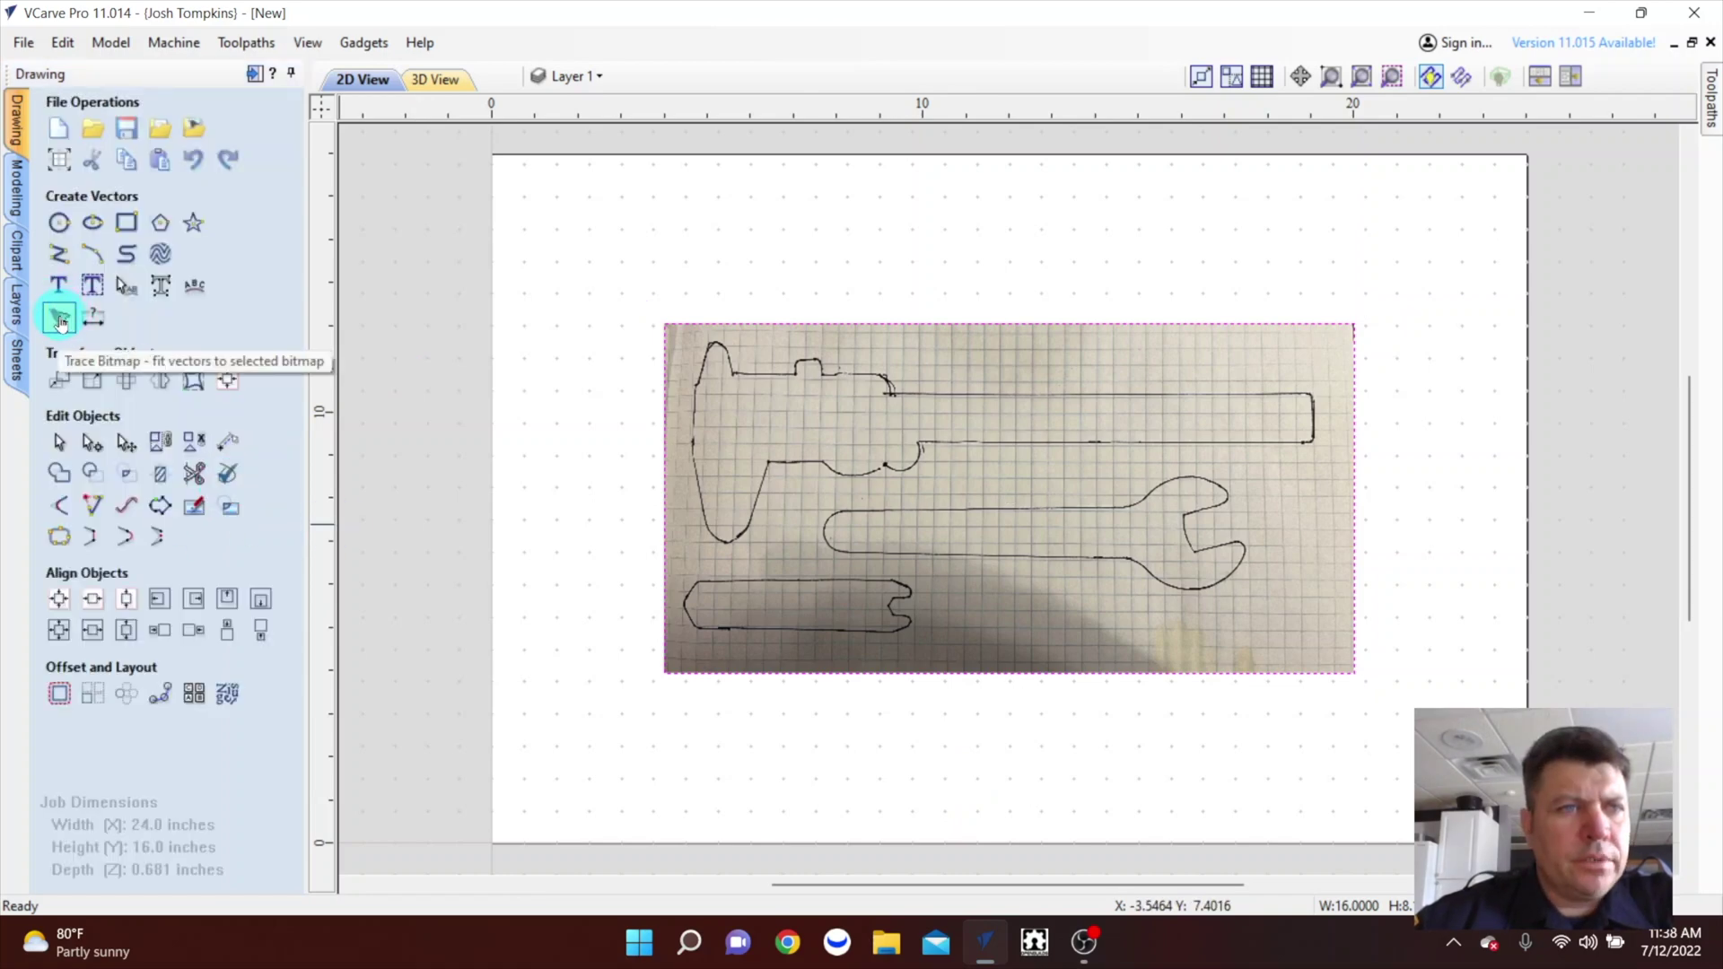
Select the sketch bitmap and bring up the Trace Bitmap form.
click(60, 319)
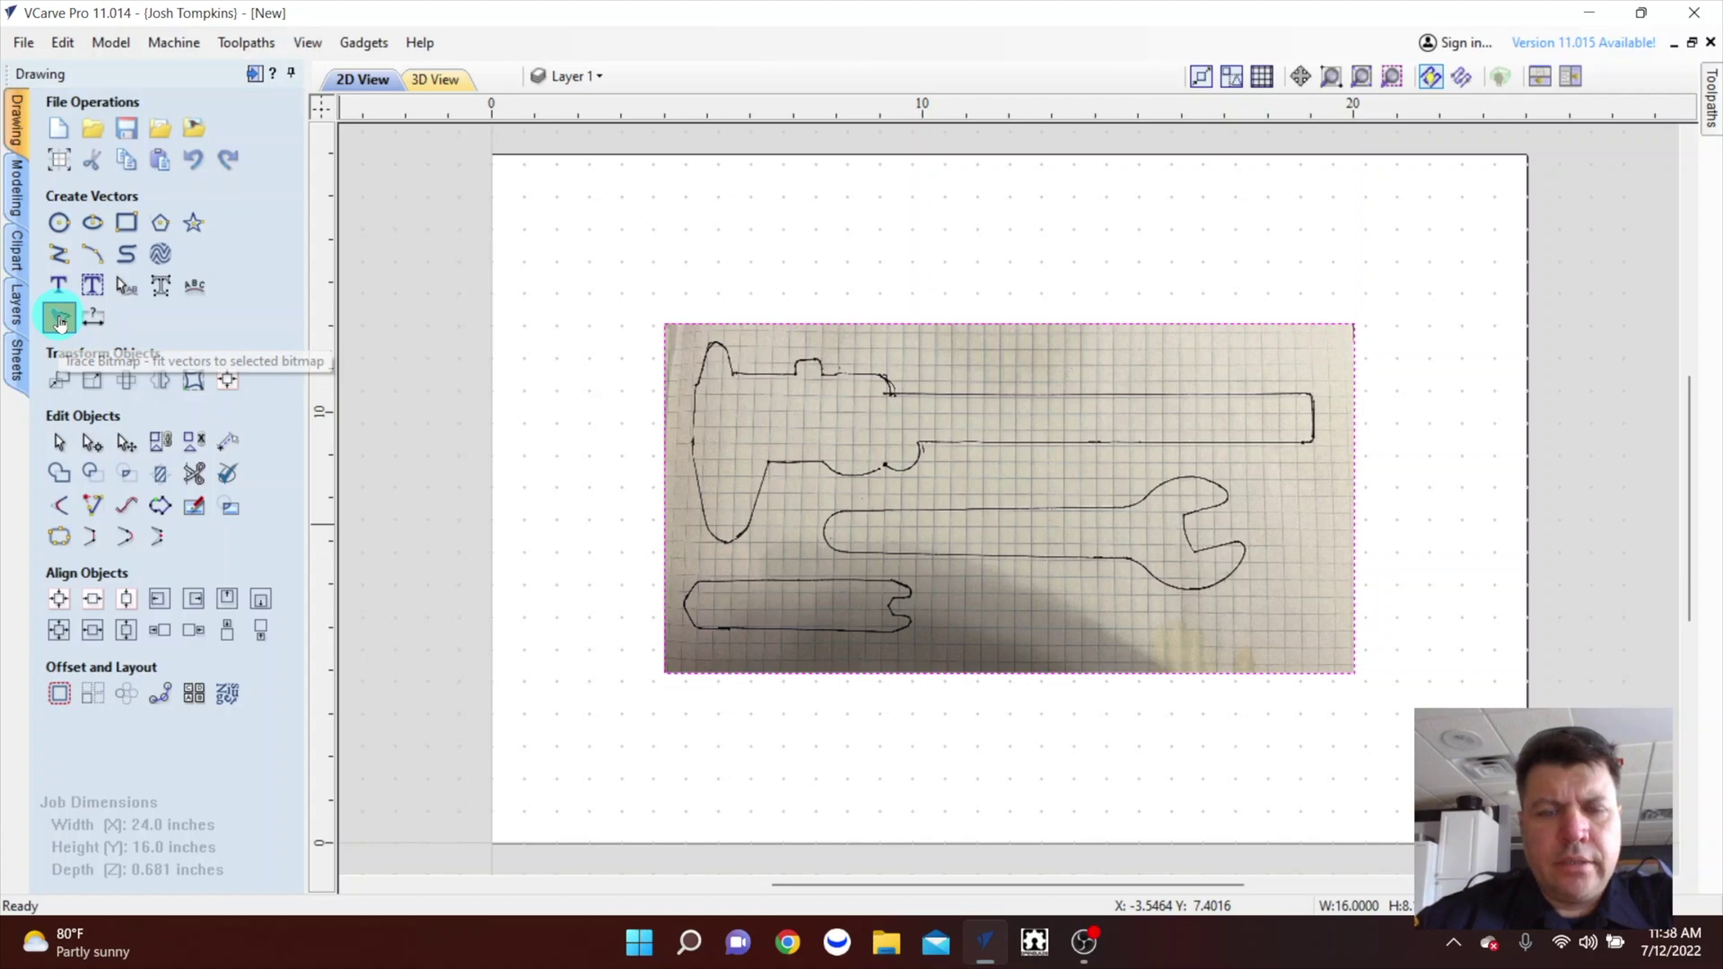
click(61, 320)
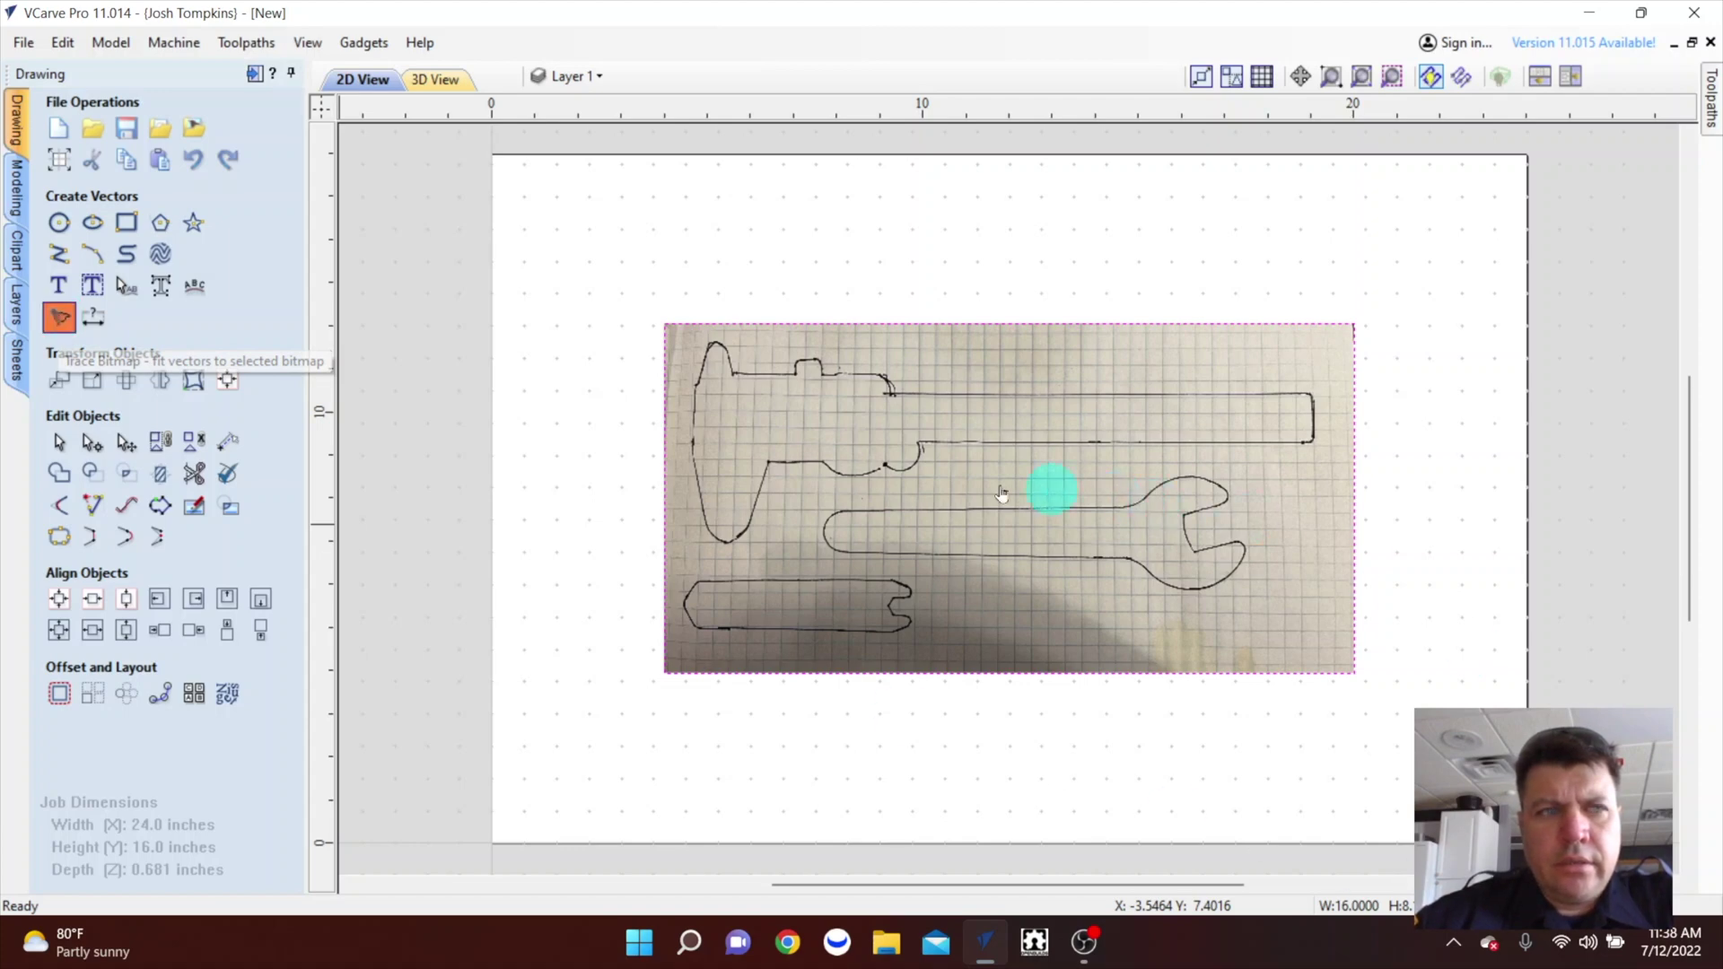
click(60, 318)
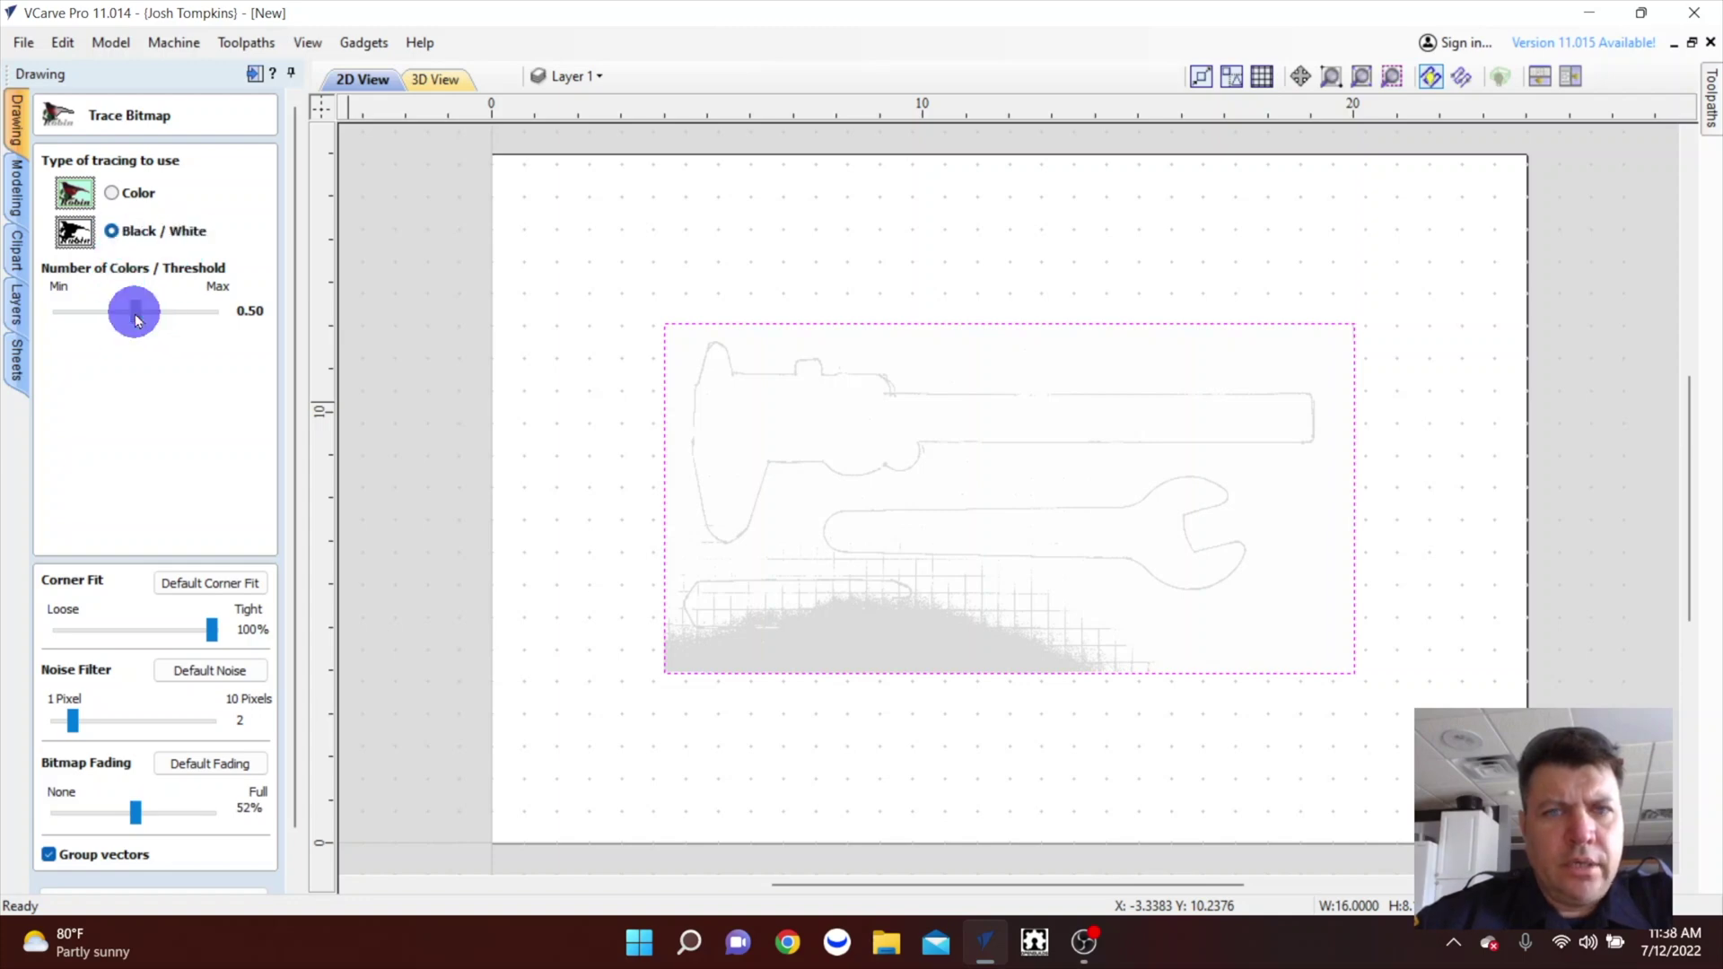
Trace the sketch at threshold 0.25 with noise filter 5, previewing before applying.
drag(137, 320, 180, 318)
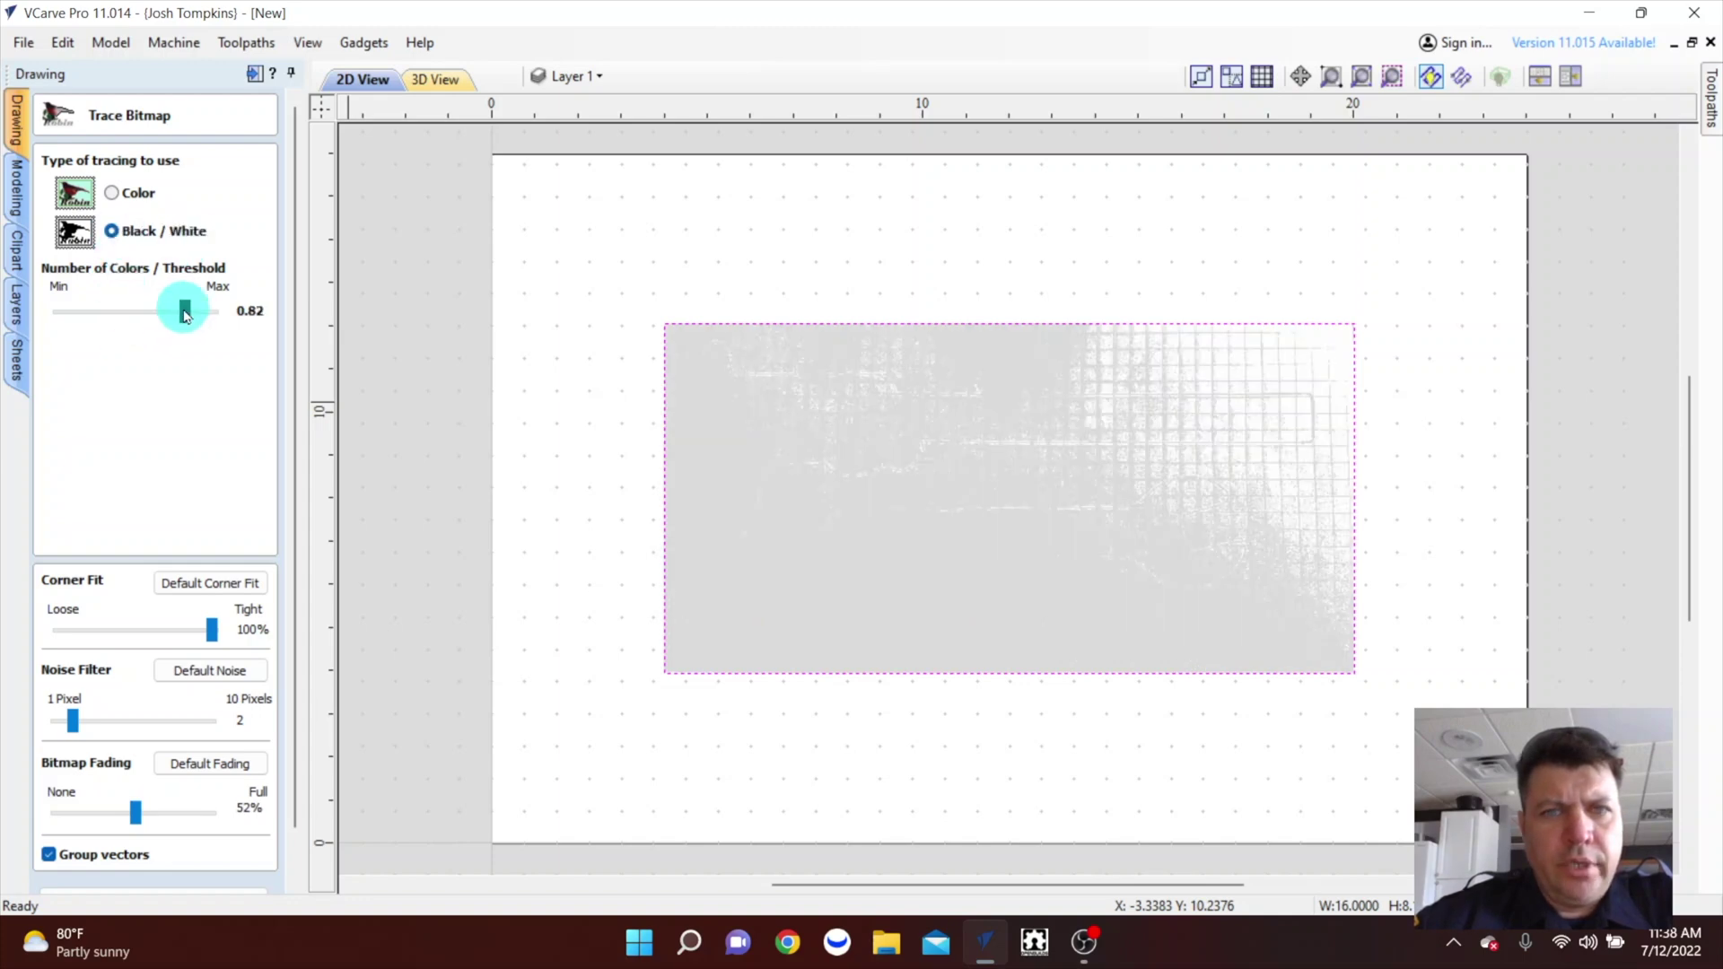
drag(184, 315, 110, 316)
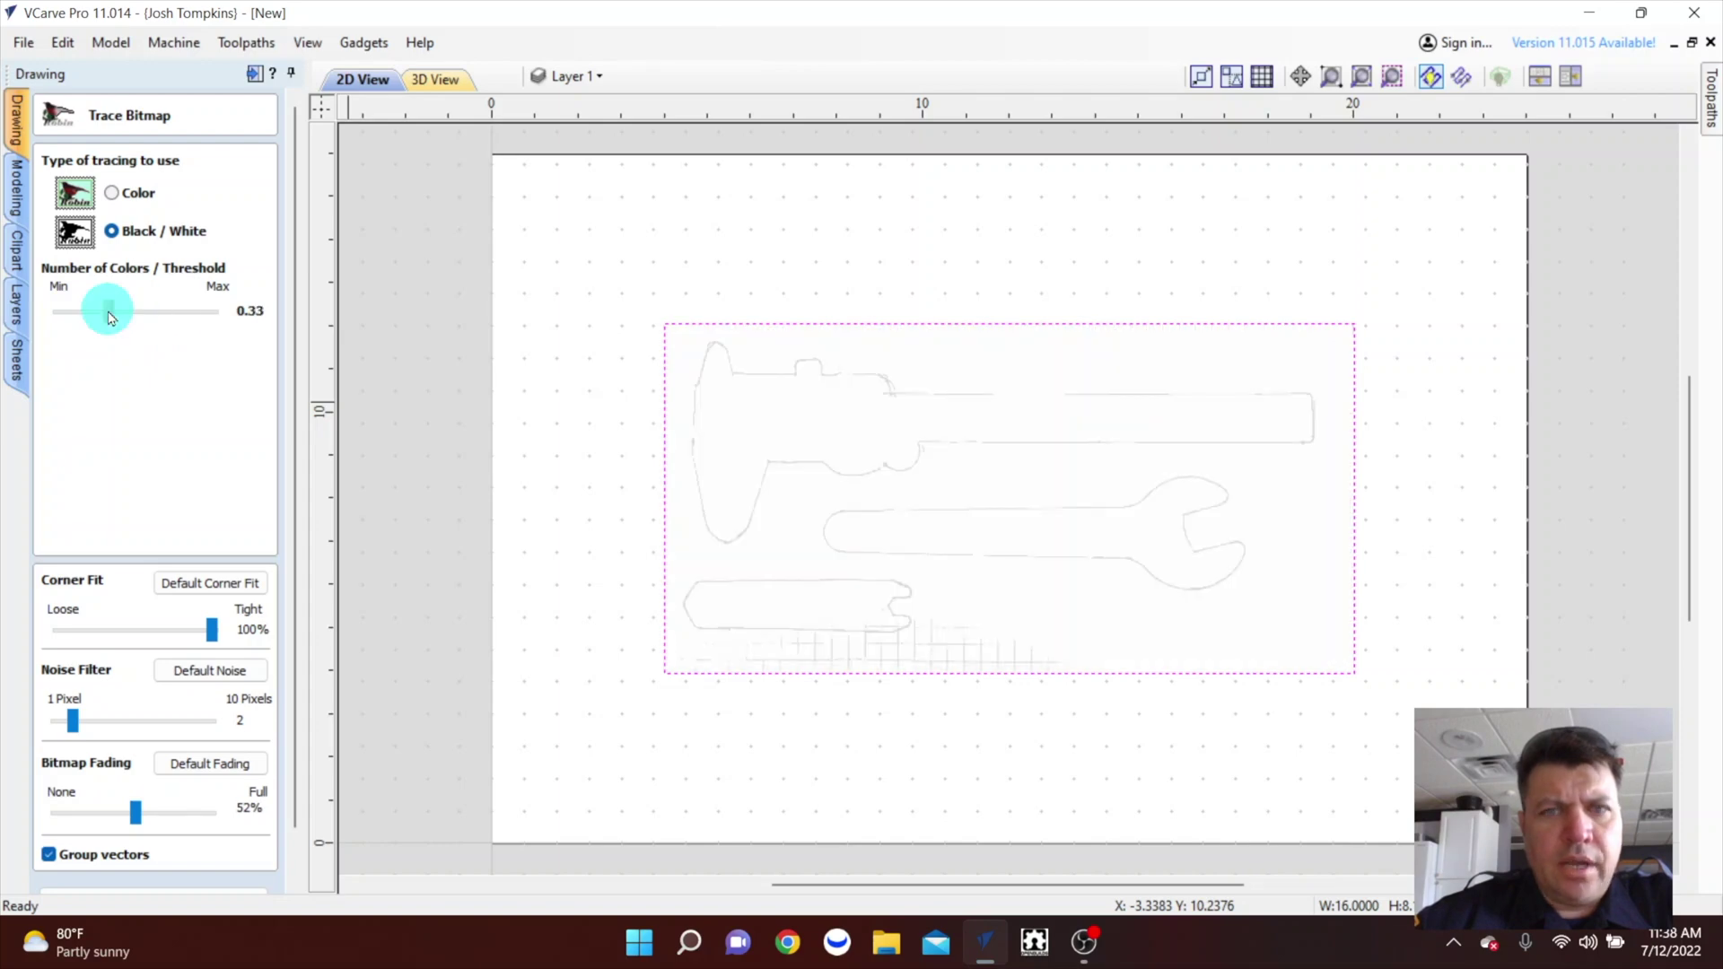
click(108, 314)
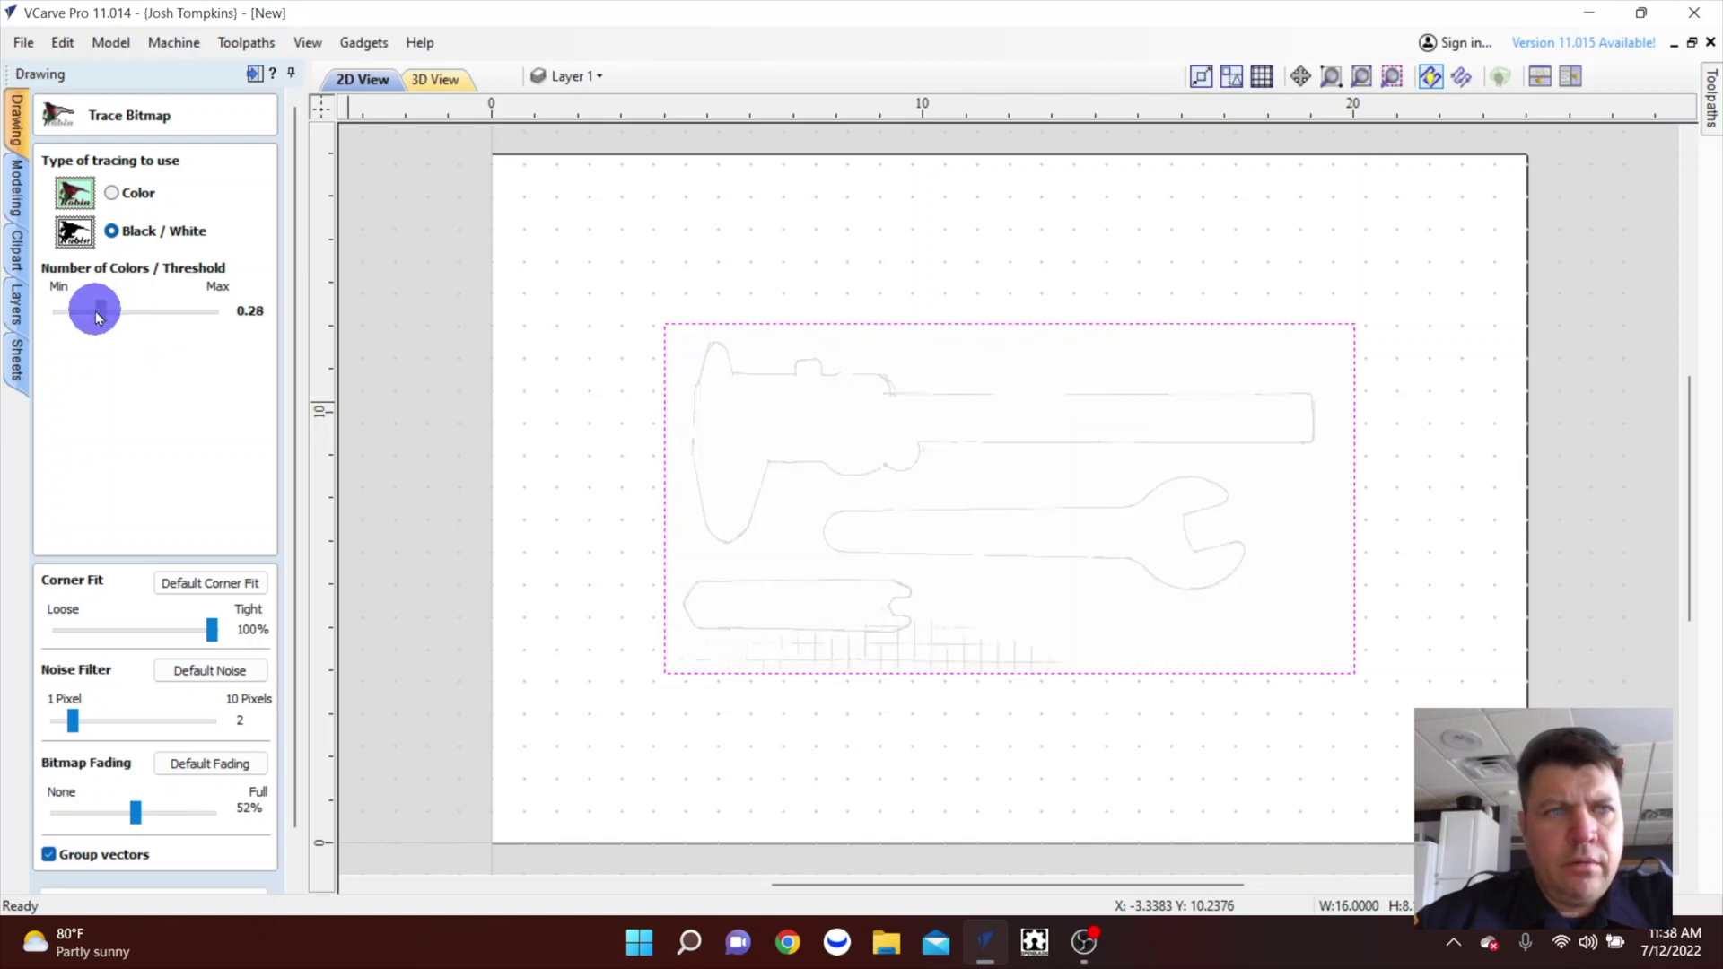
drag(96, 318, 93, 319)
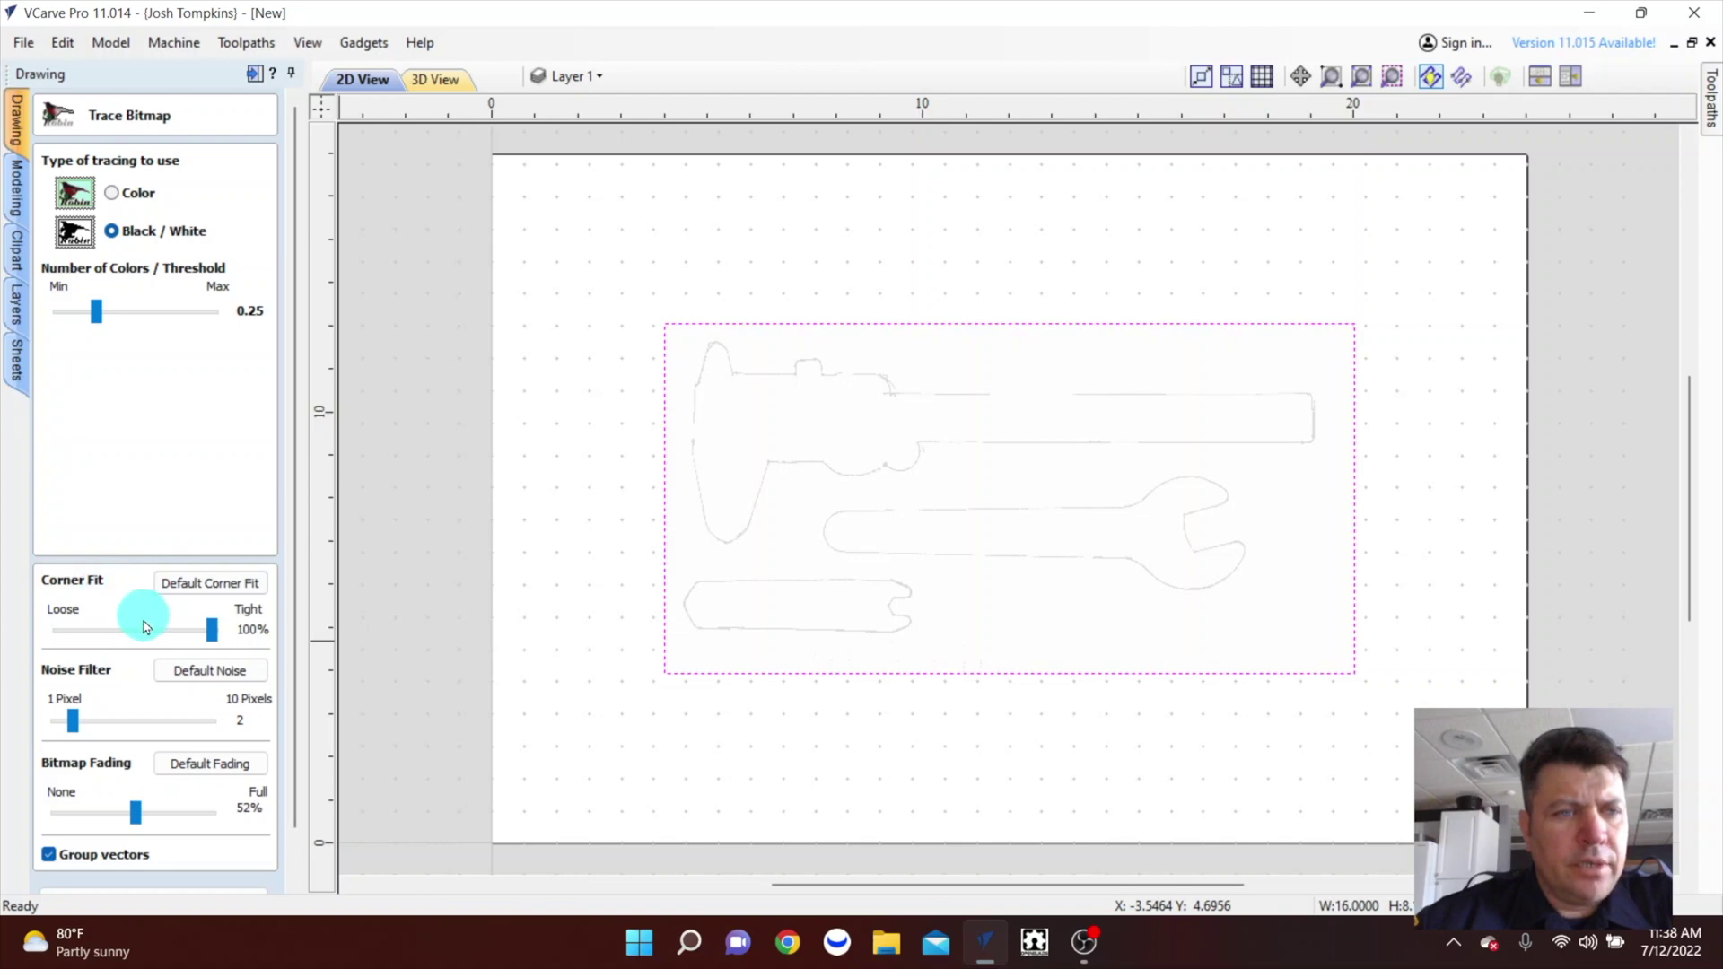
drag(71, 724, 97, 725)
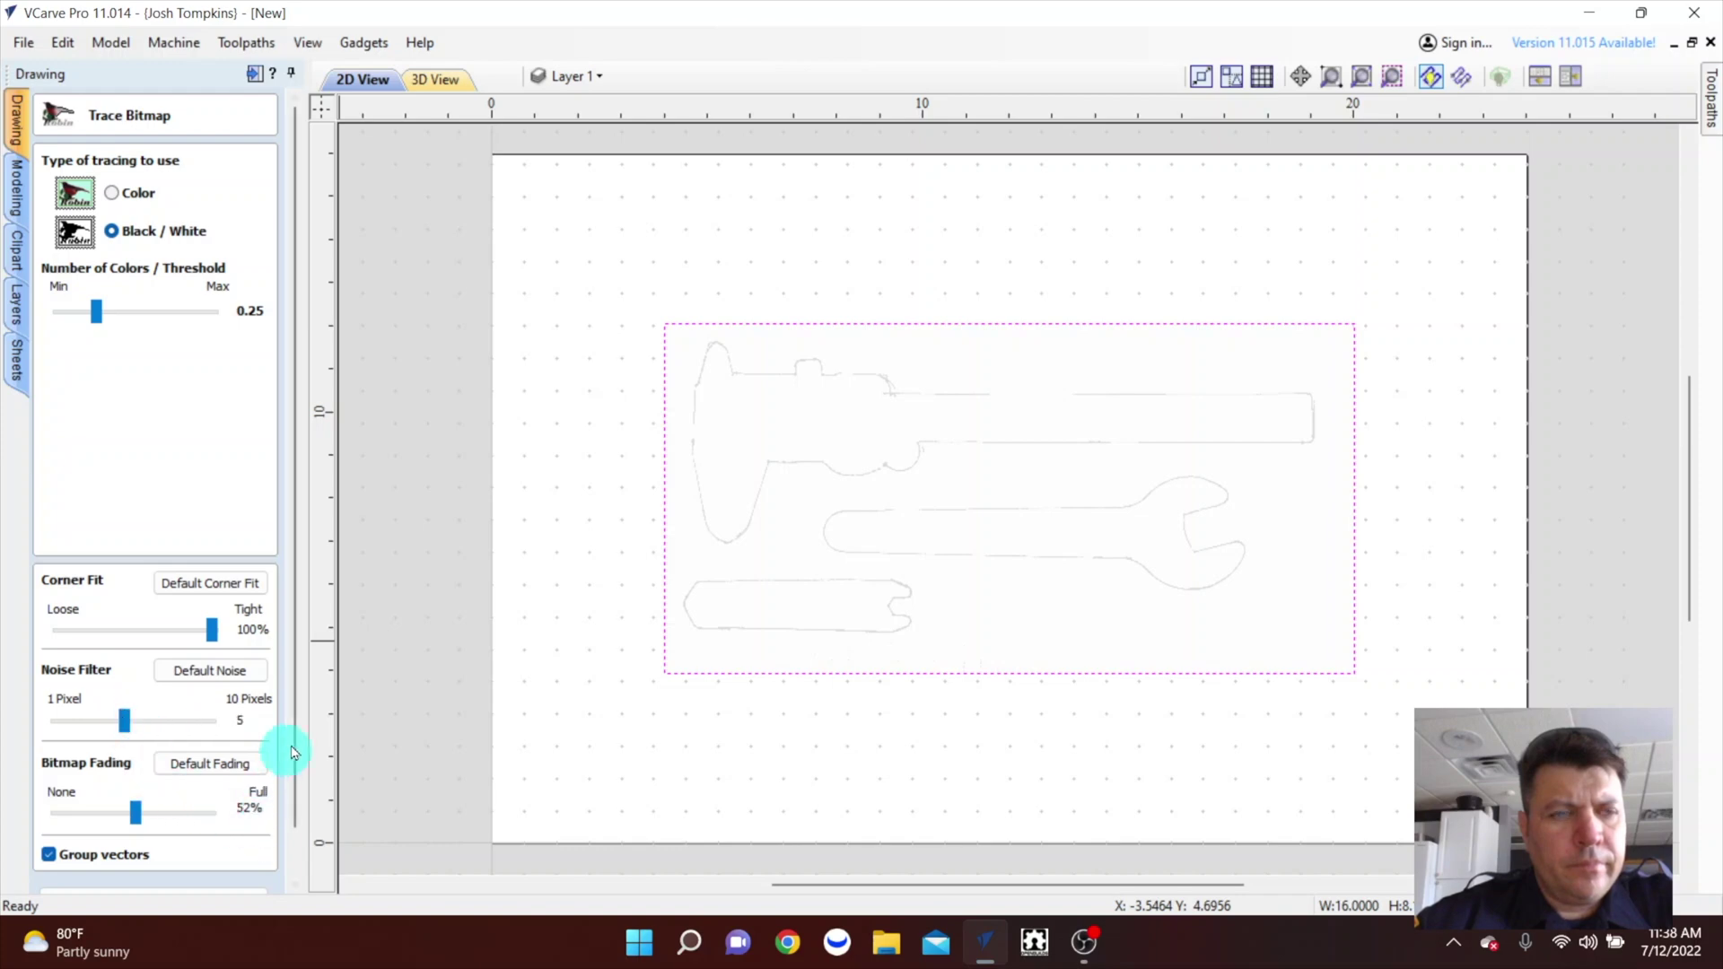
drag(296, 596, 295, 650)
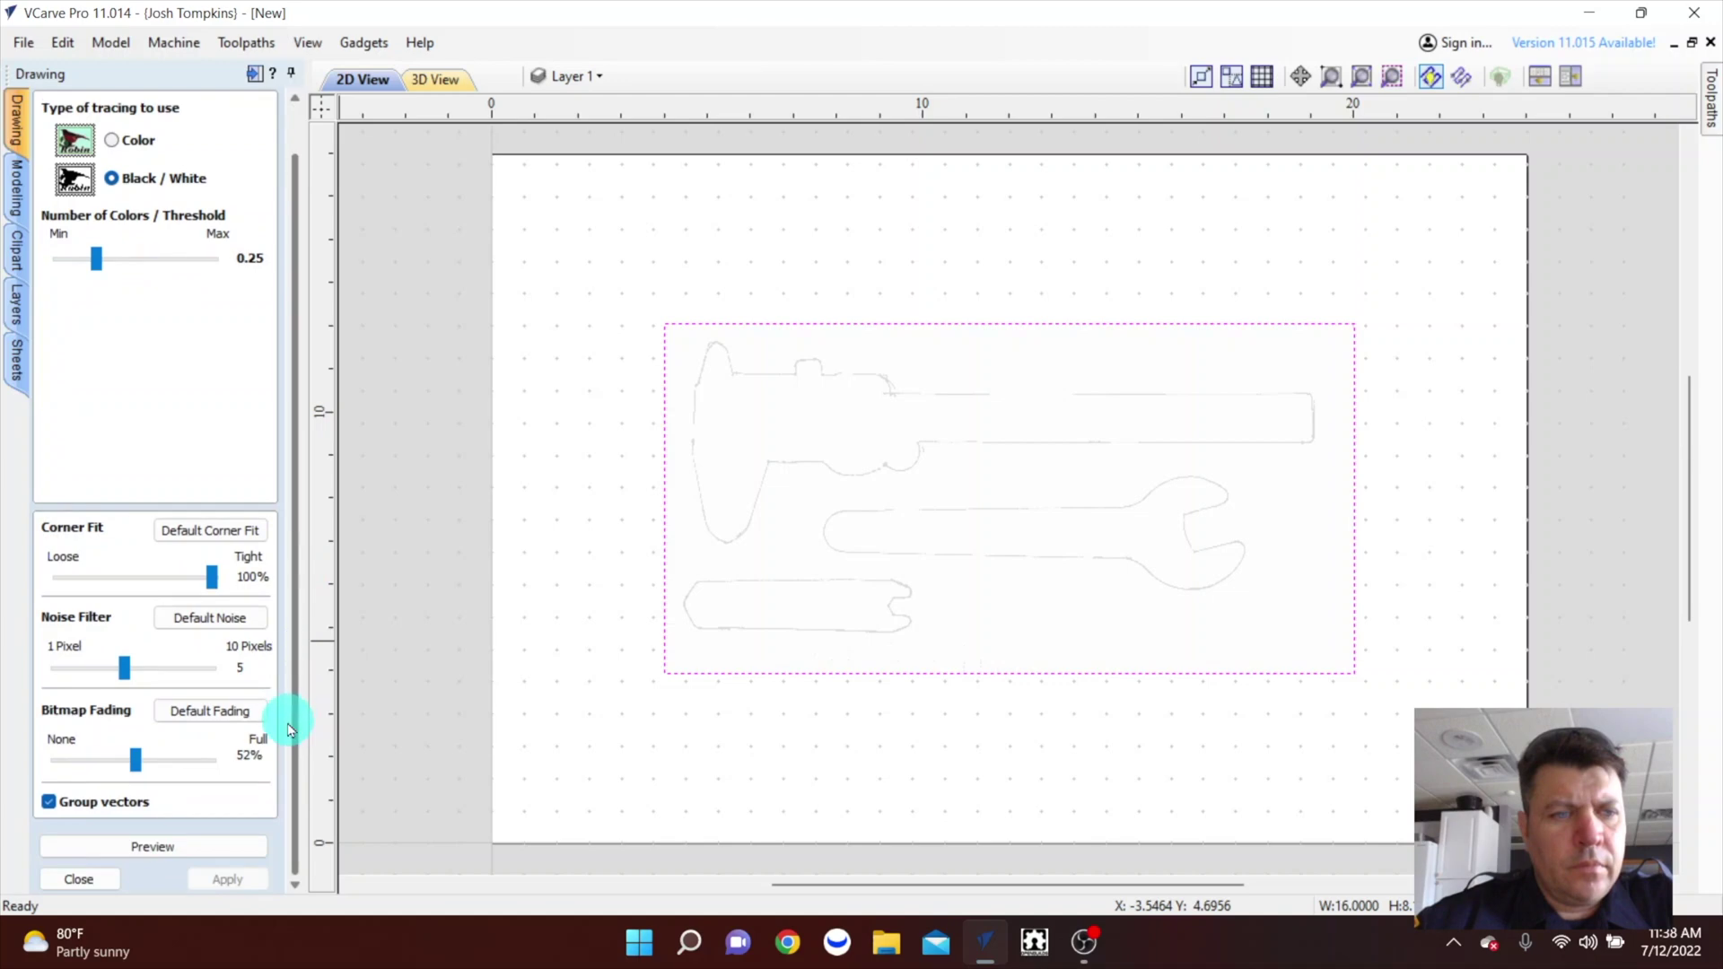
click(163, 847)
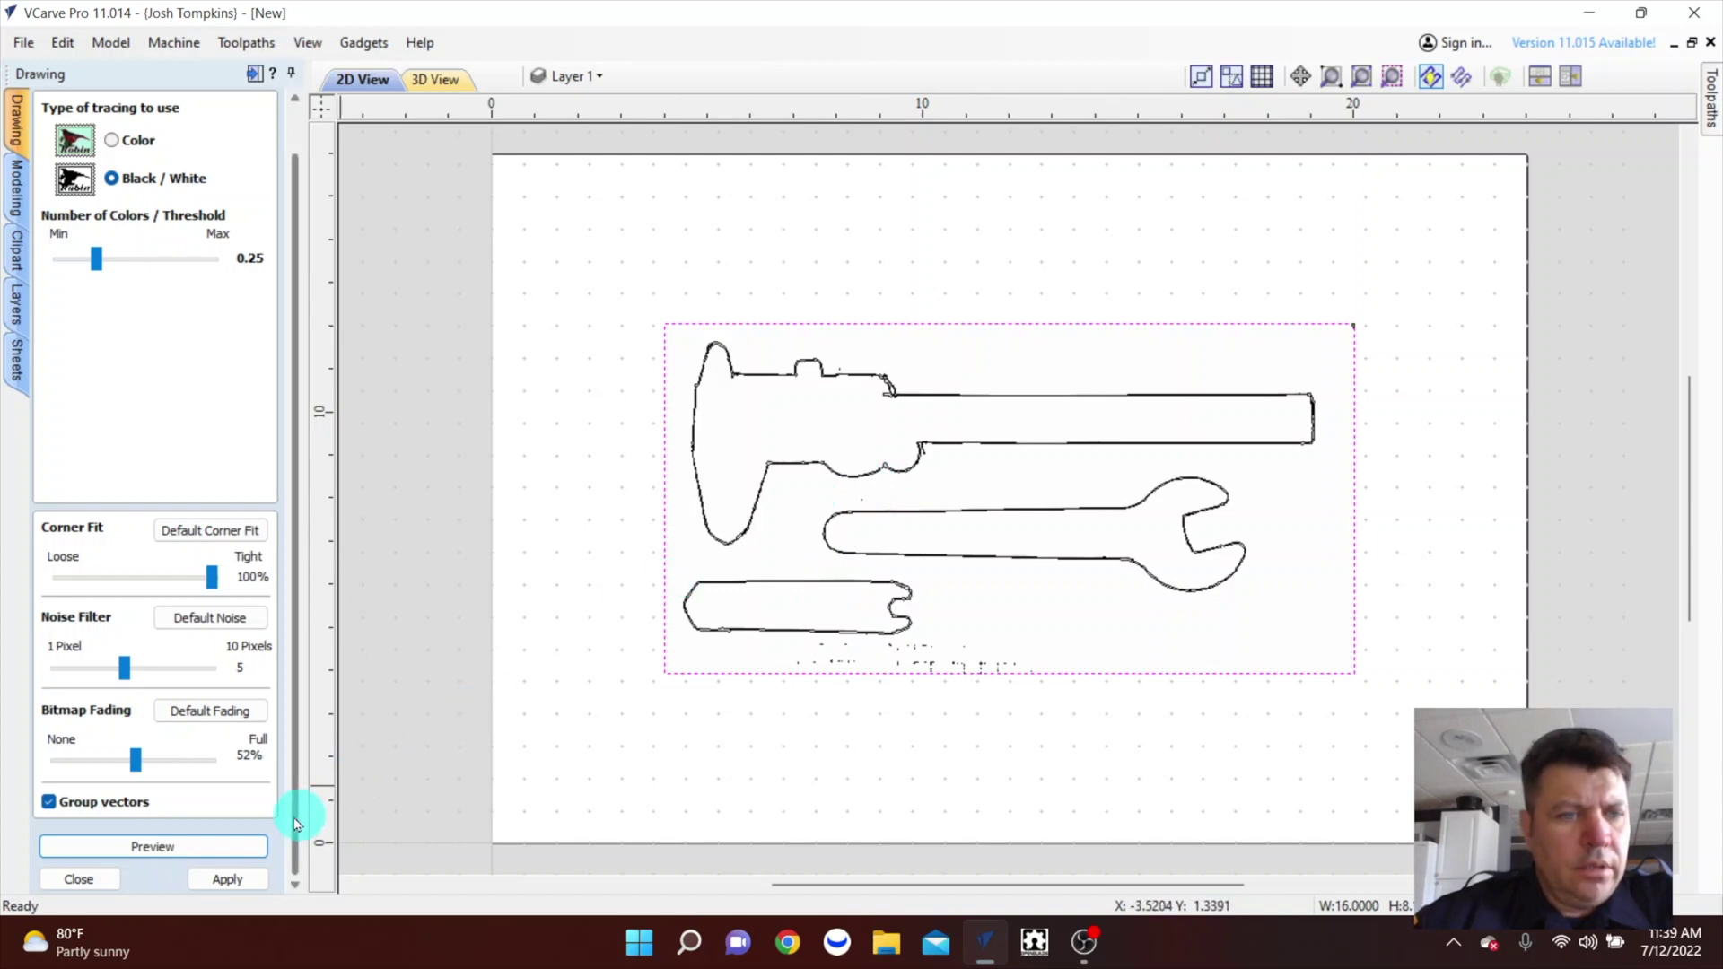
click(232, 880)
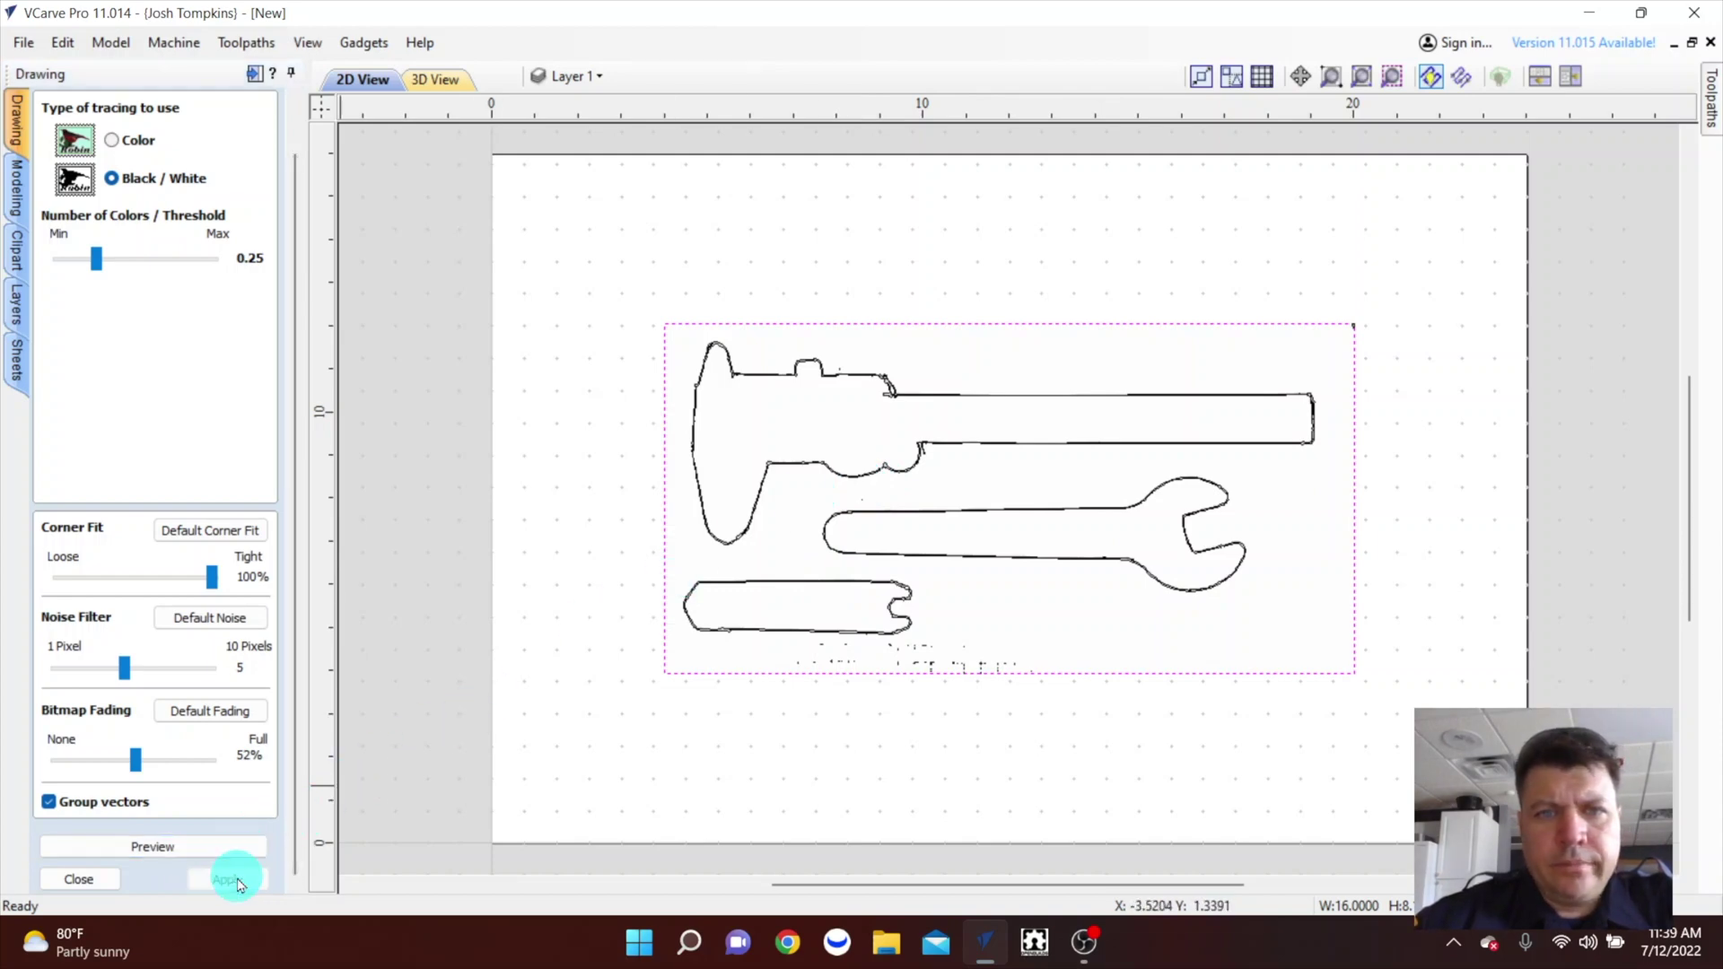
Deselect the bitmap, inspect the traced tool outlines up close, and select the lower outline.
click(565, 78)
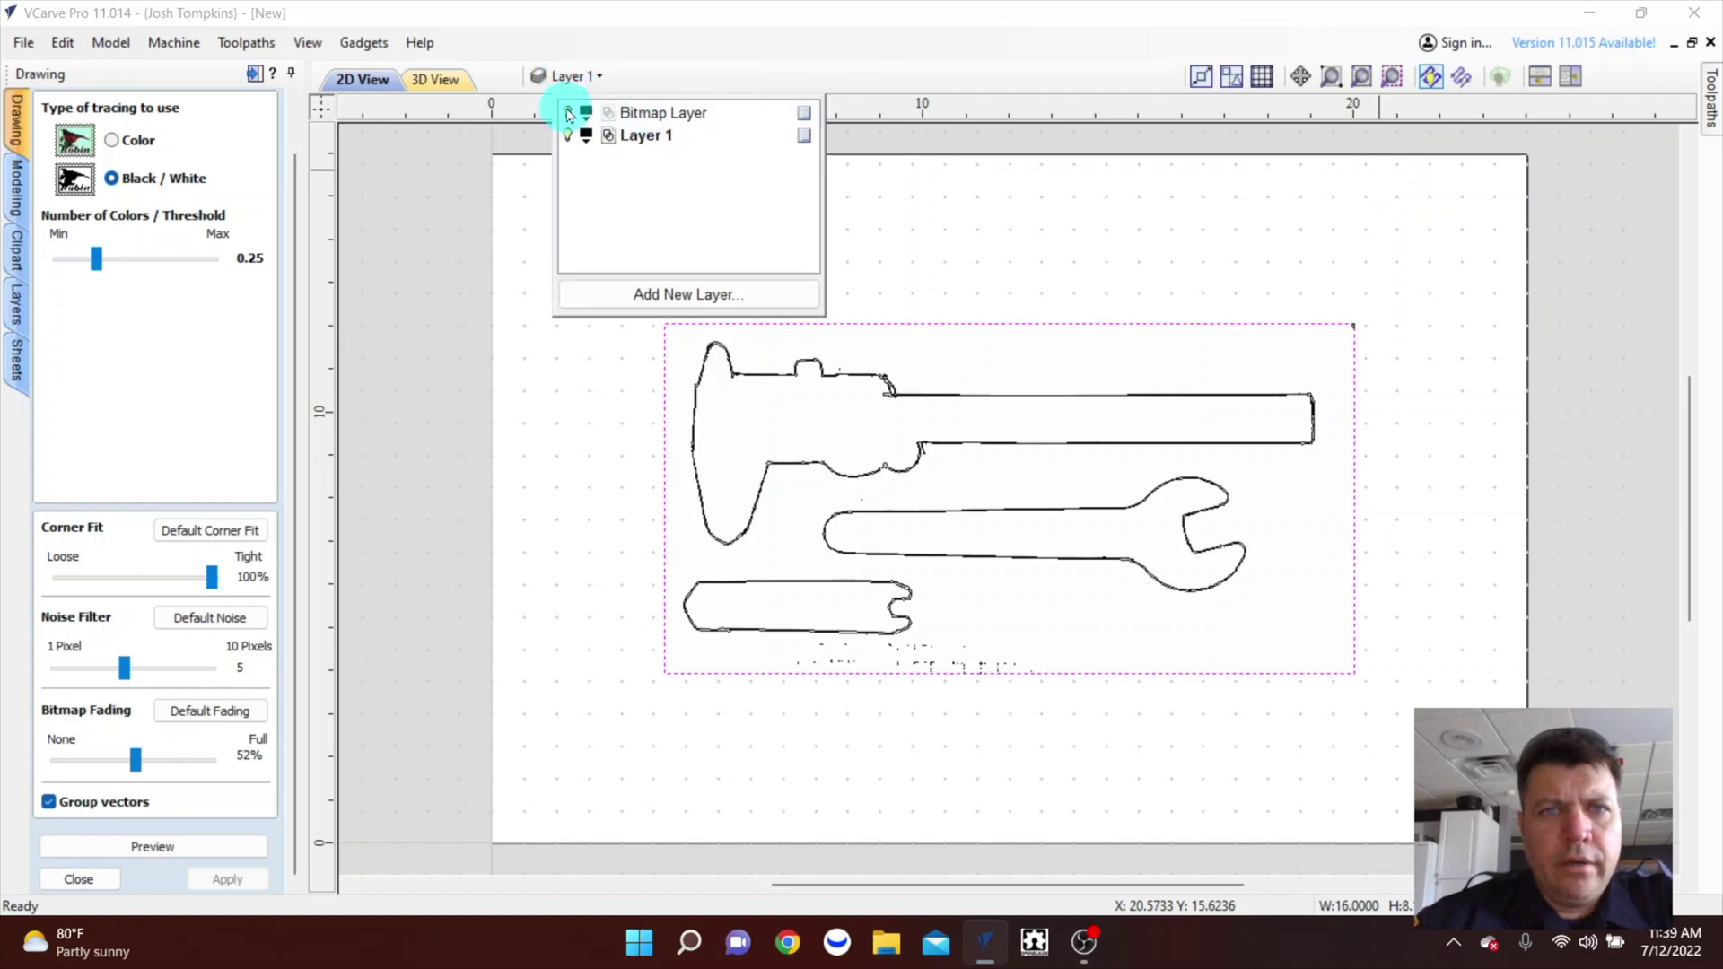
click(569, 453)
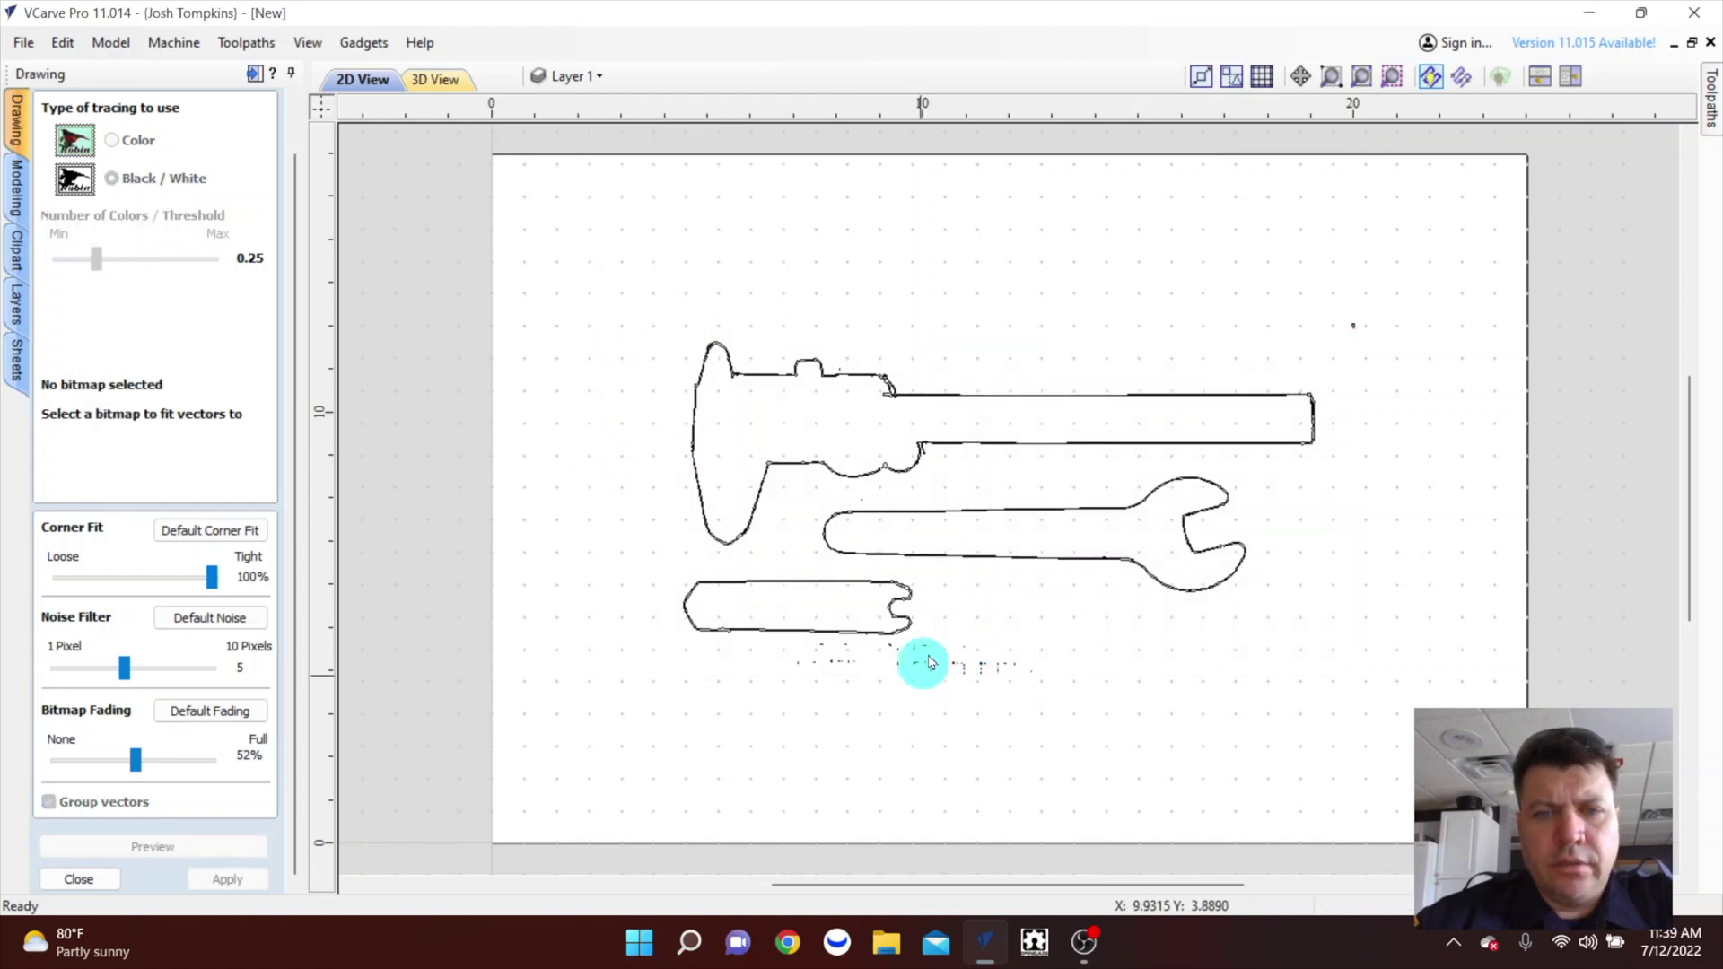
scroll(927, 576, up, 1)
scroll(925, 573, up, 3)
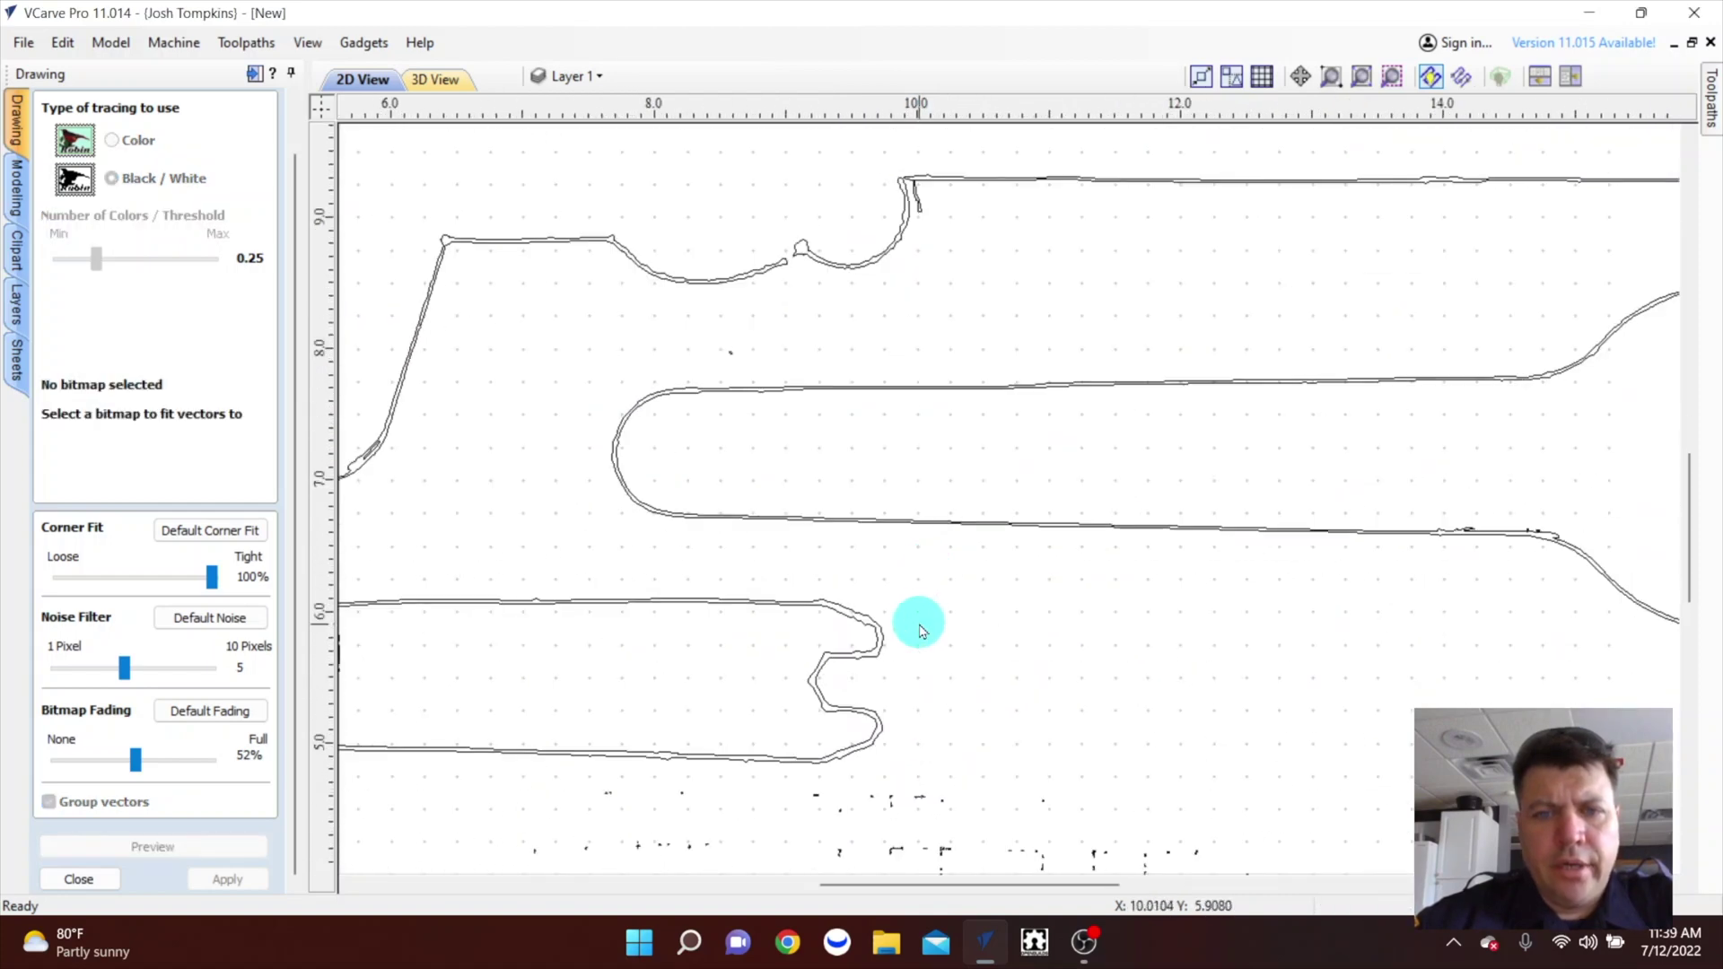
scroll(917, 626, down, 1)
scroll(917, 624, down, 3)
scroll(838, 246, up, 8)
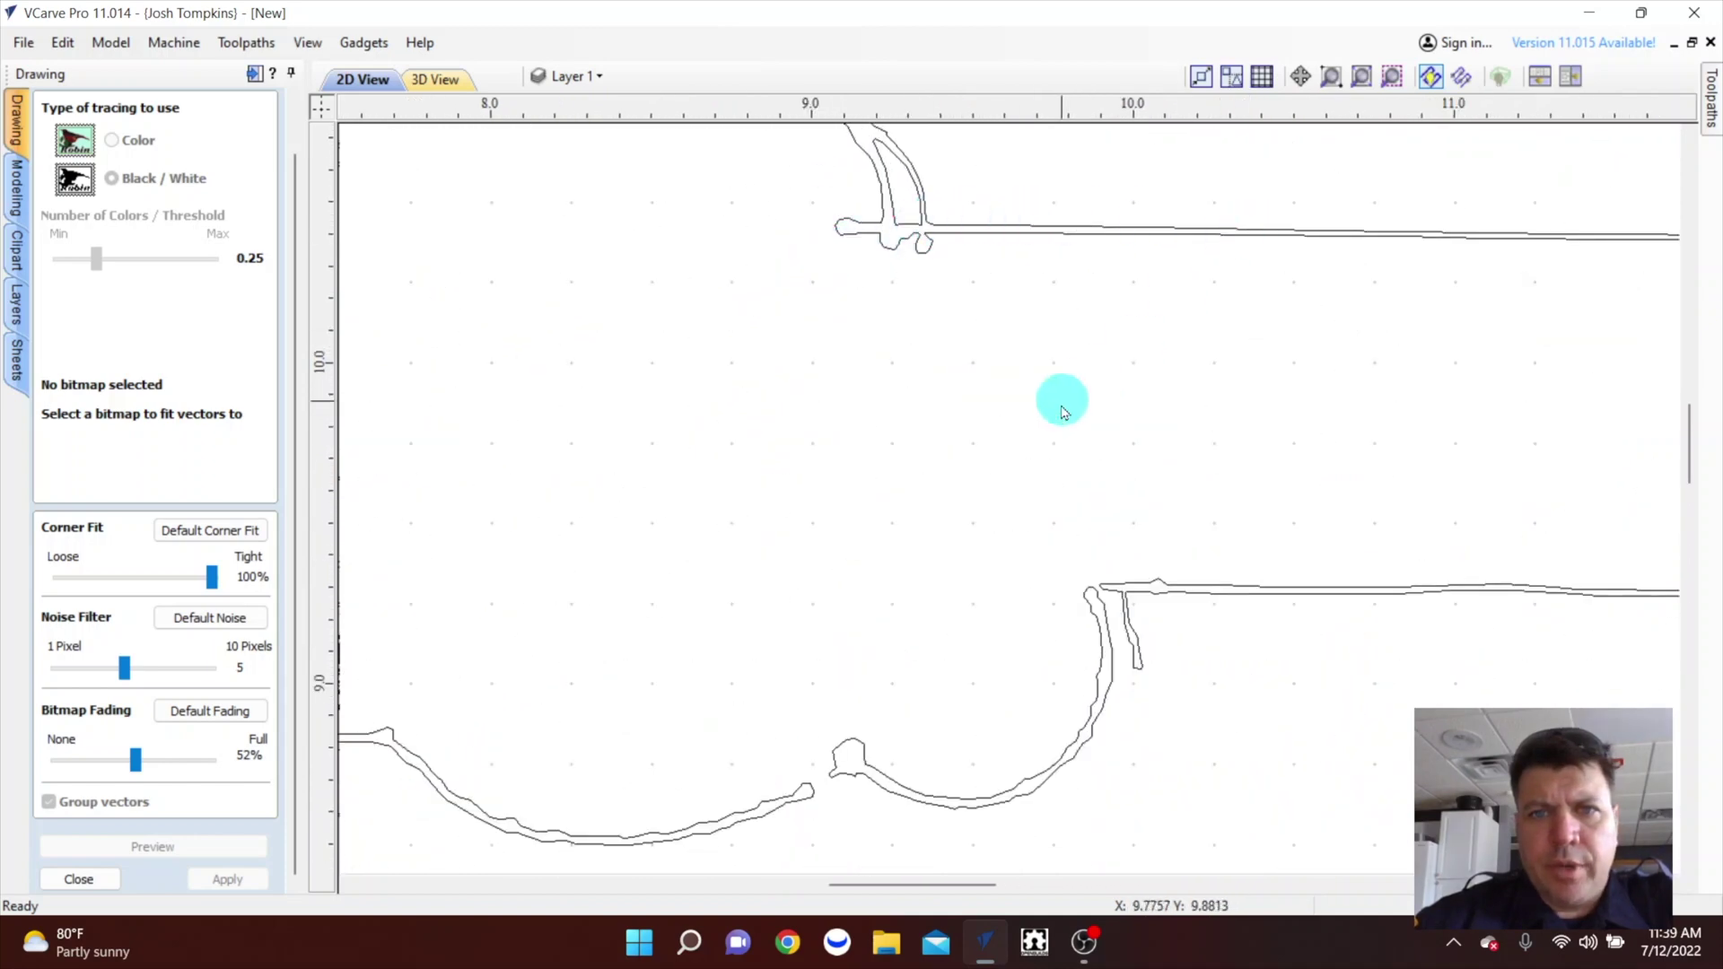
scroll(1044, 428, down, 2)
scroll(1031, 417, down, 2)
scroll(942, 617, up, 4)
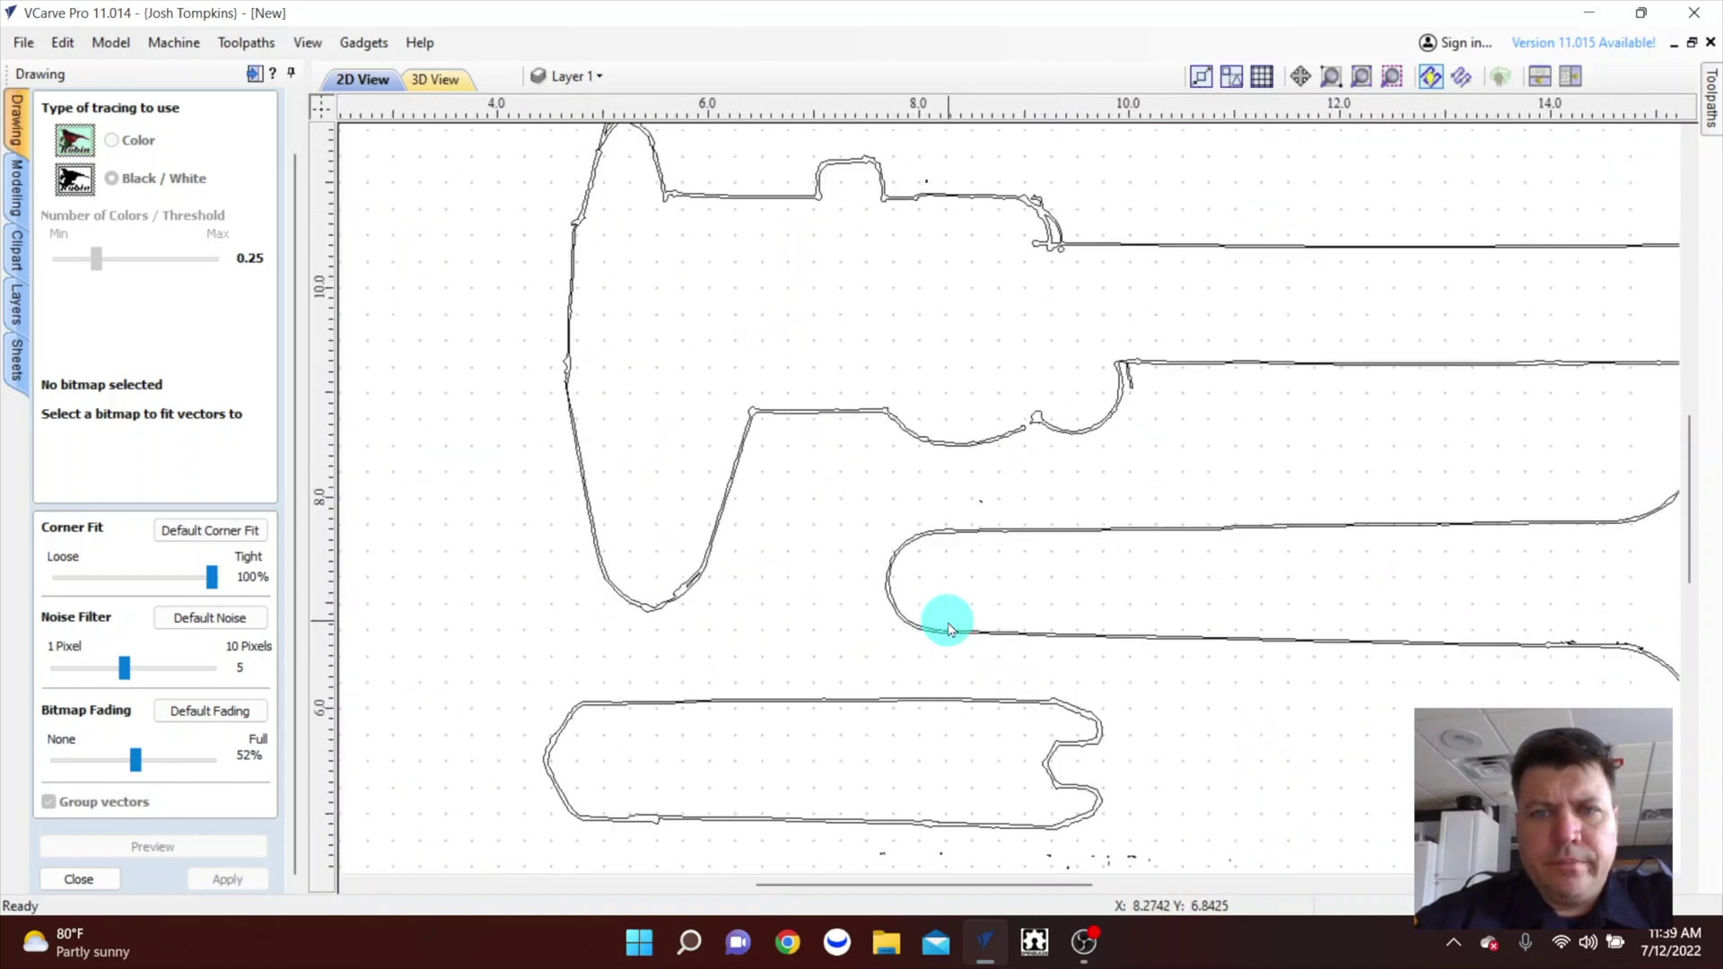
scroll(948, 628, down, 2)
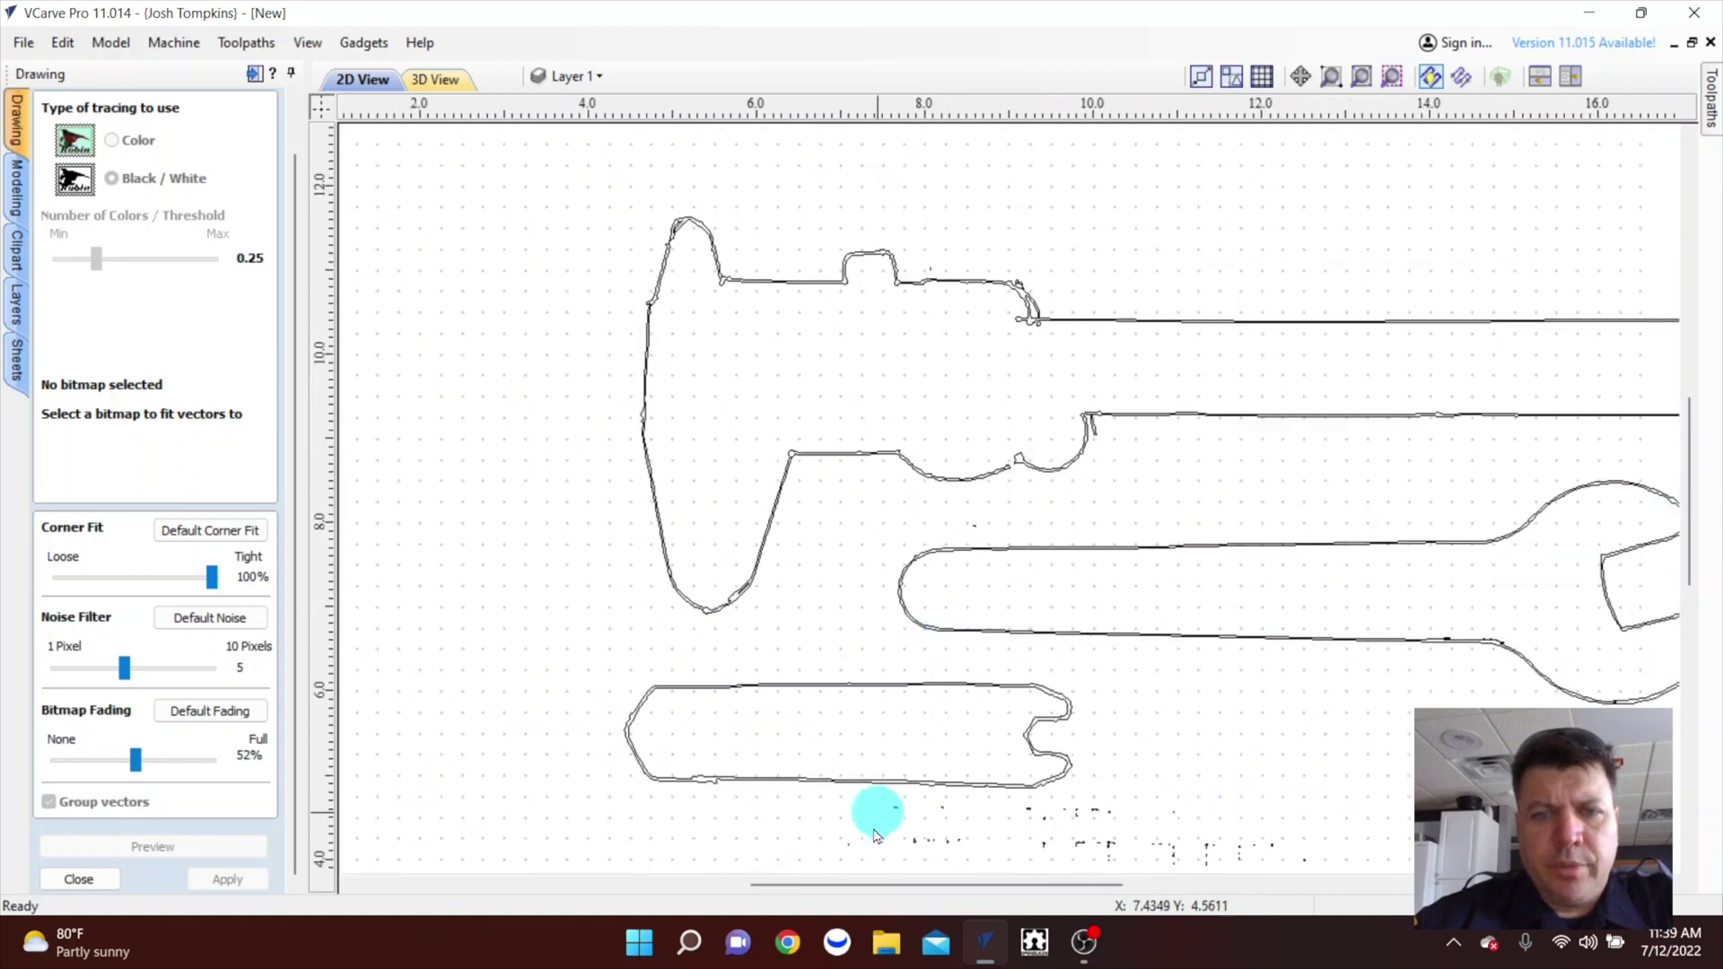
scroll(871, 839, up, 2)
scroll(870, 839, up, 3)
scroll(868, 834, down, 1)
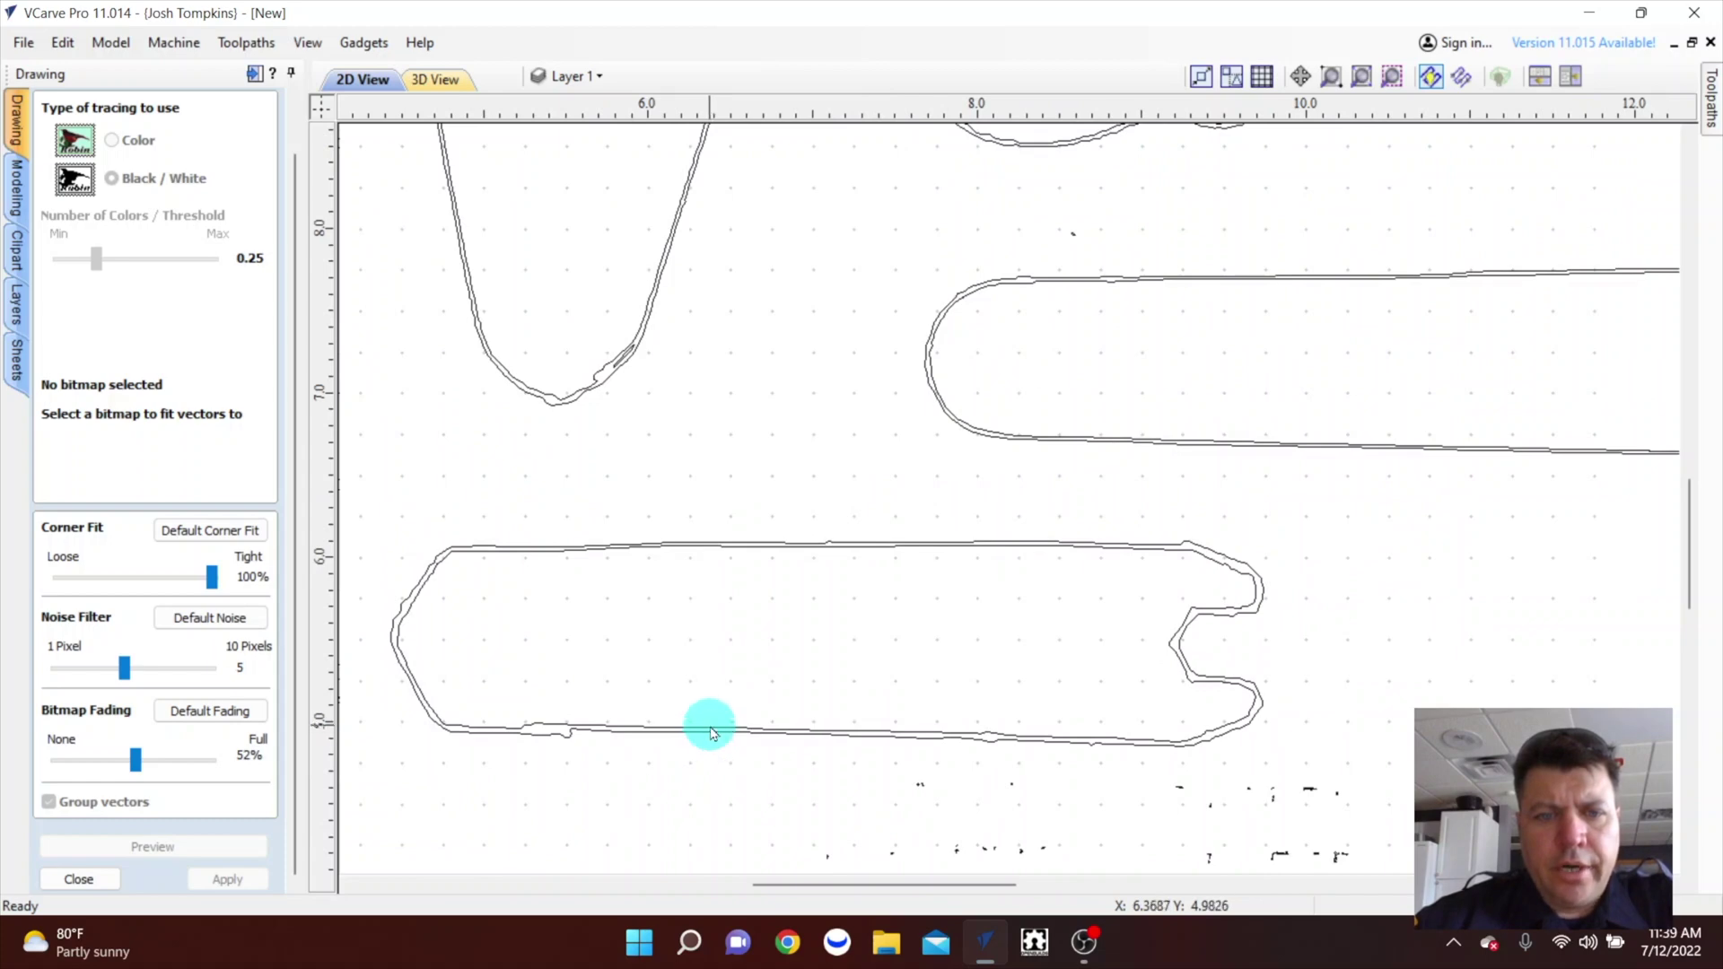
scroll(709, 733, up, 3)
click(715, 735)
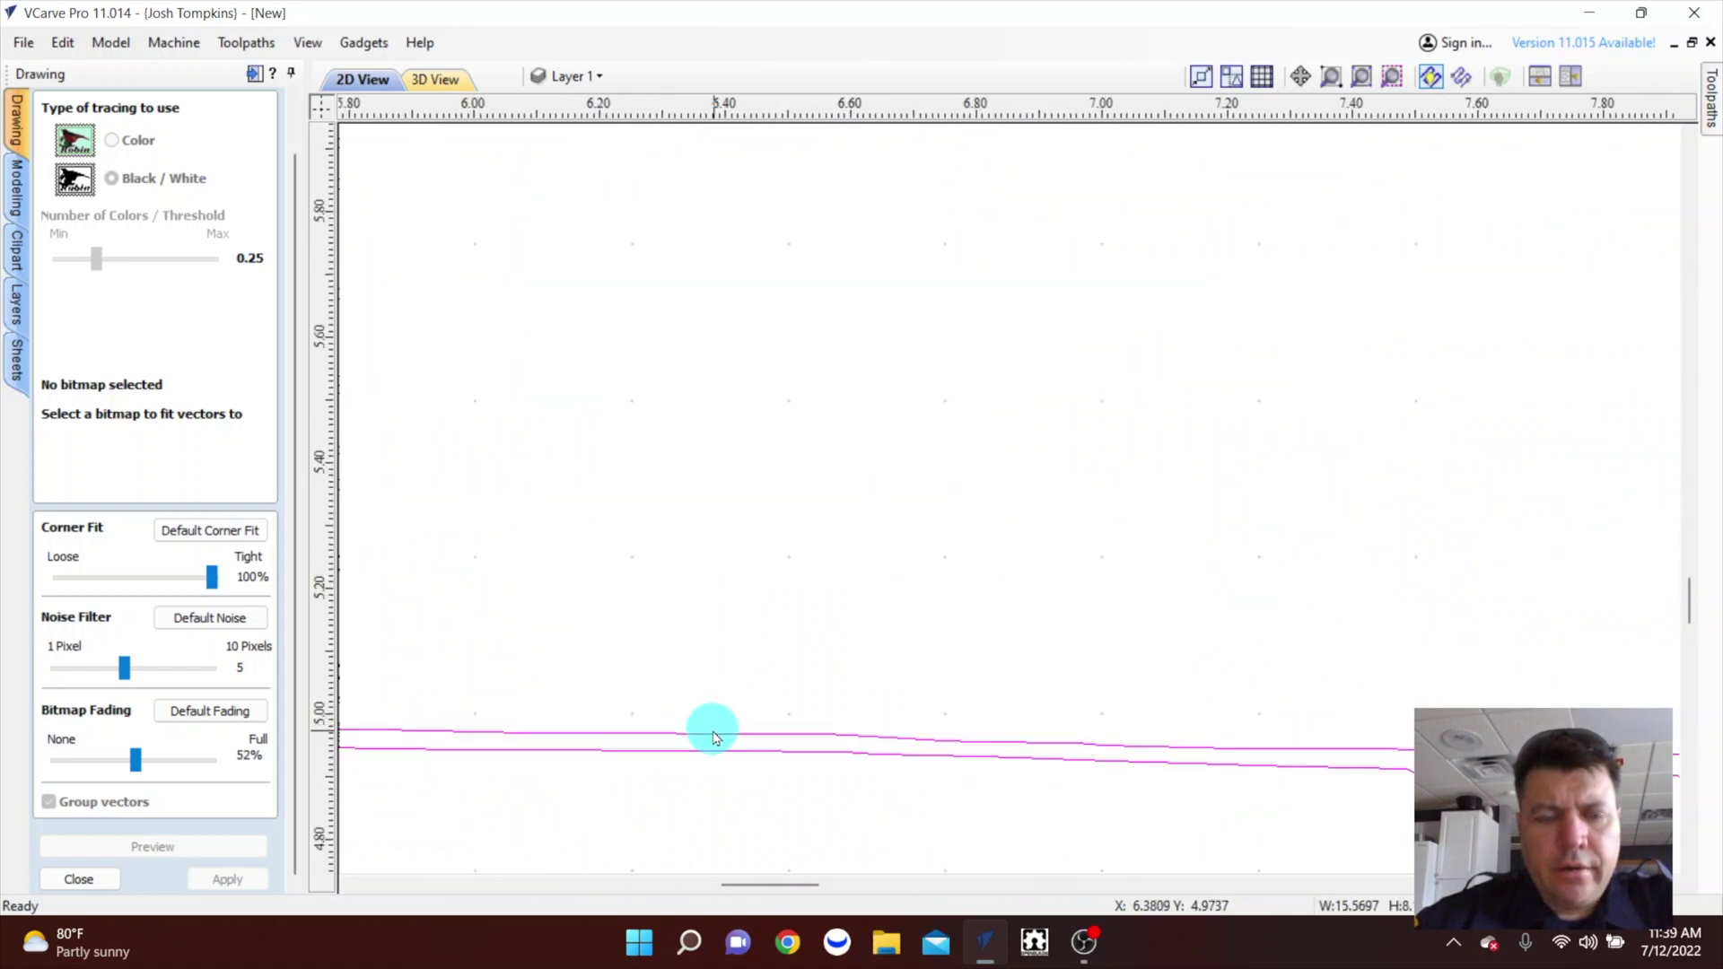
Close the Trace Bitmap form and check all traced vectors with Ctrl+A, then deselect.
click(78, 879)
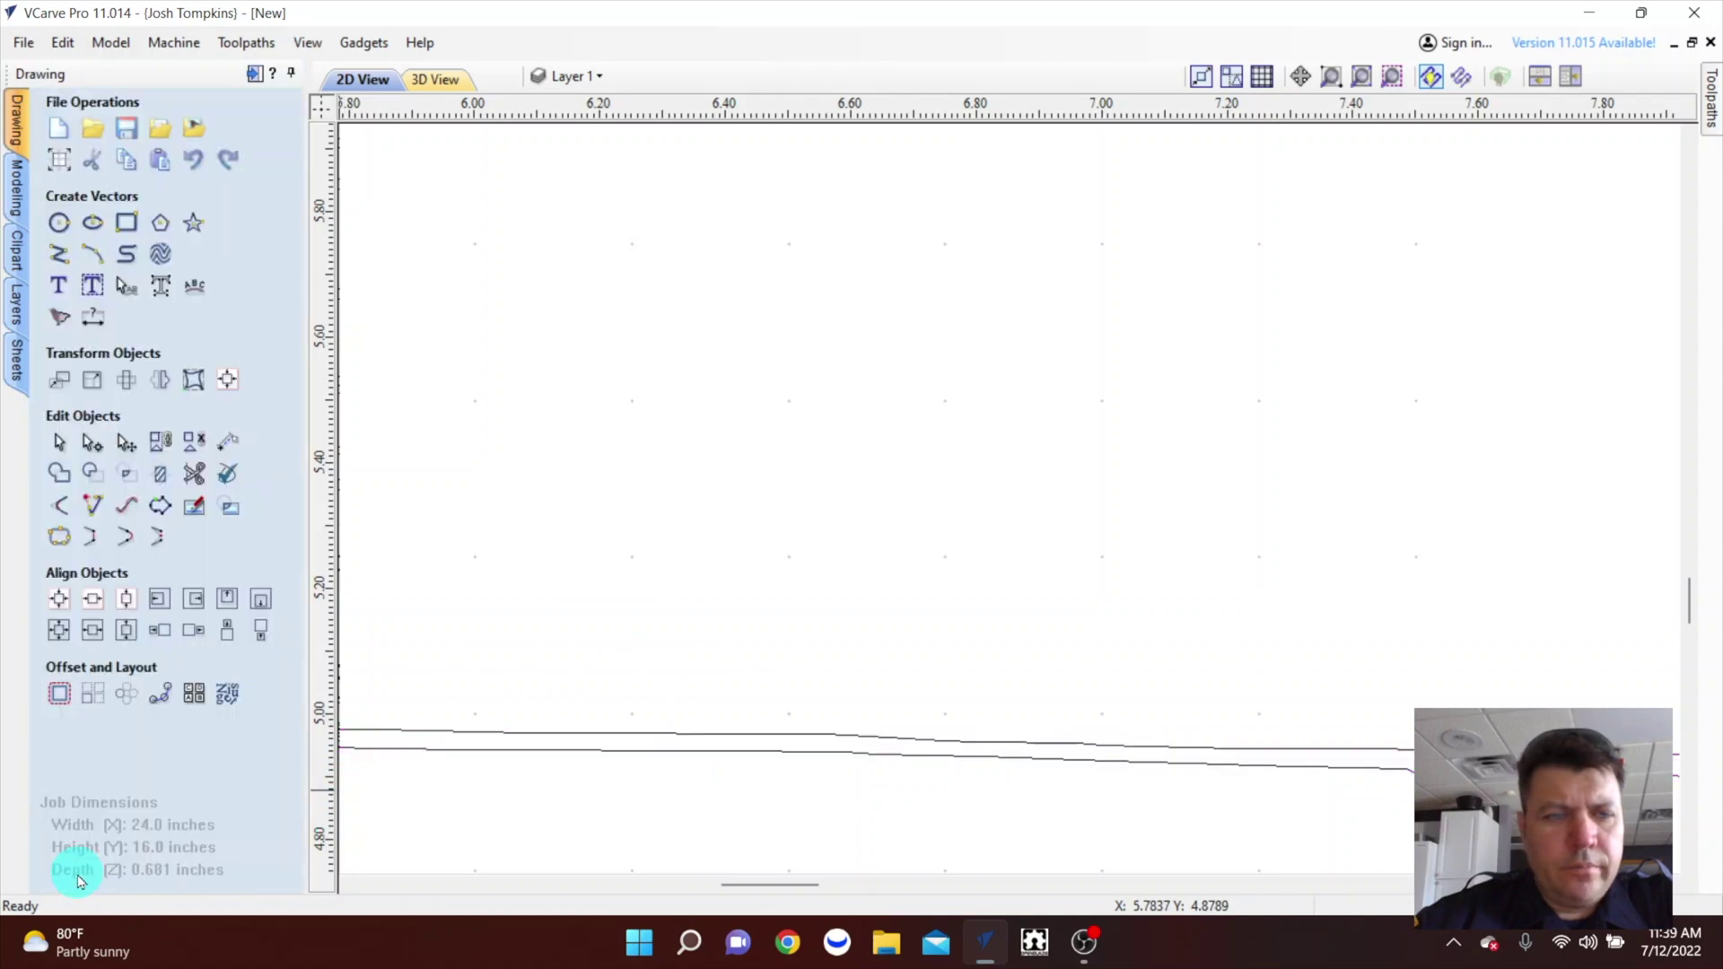
click(555, 736)
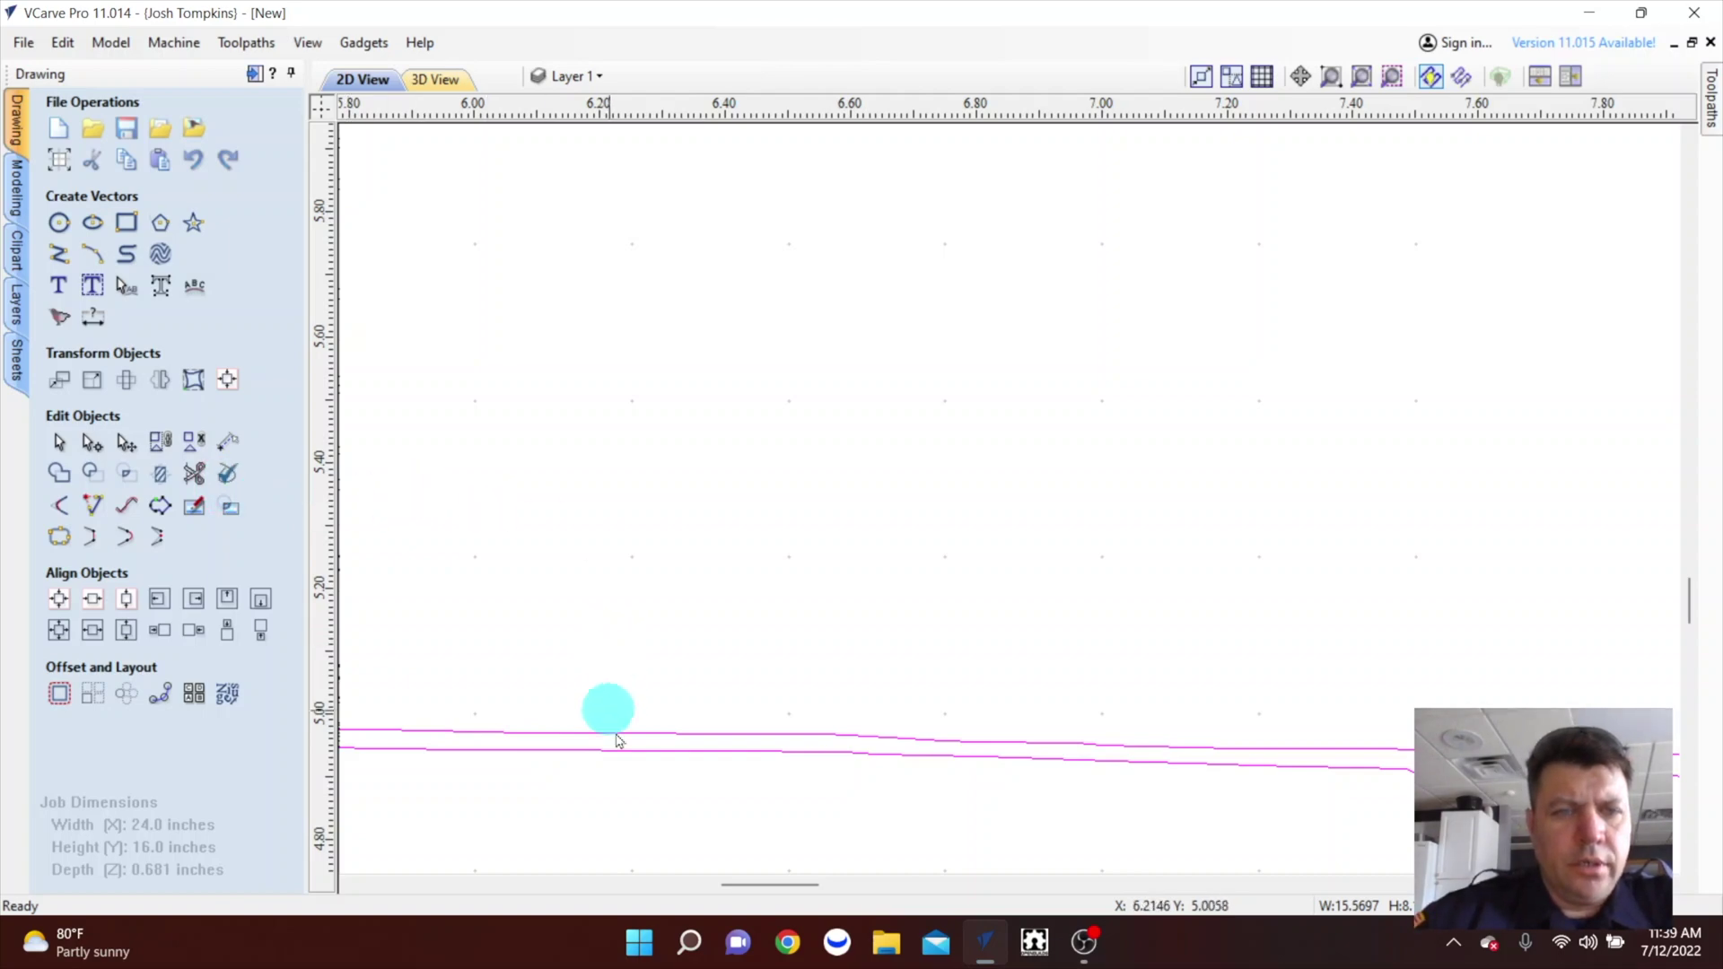
scroll(628, 666, down, 3)
scroll(628, 665, down, 6)
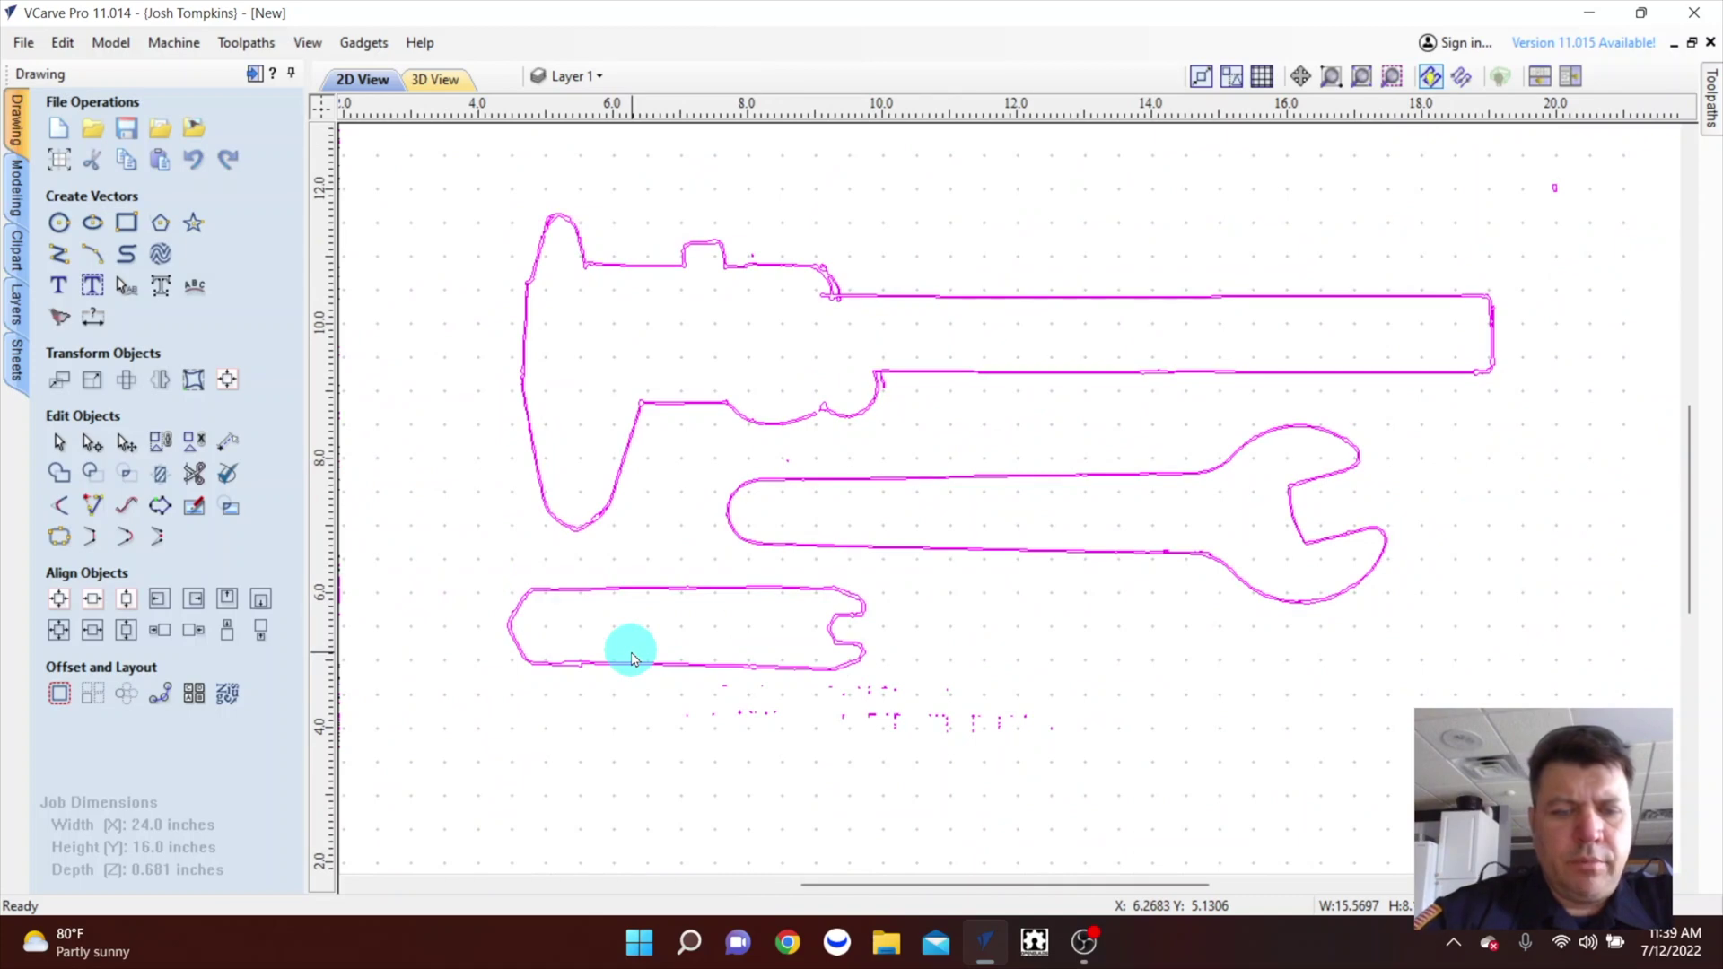
key(ctrl+a)
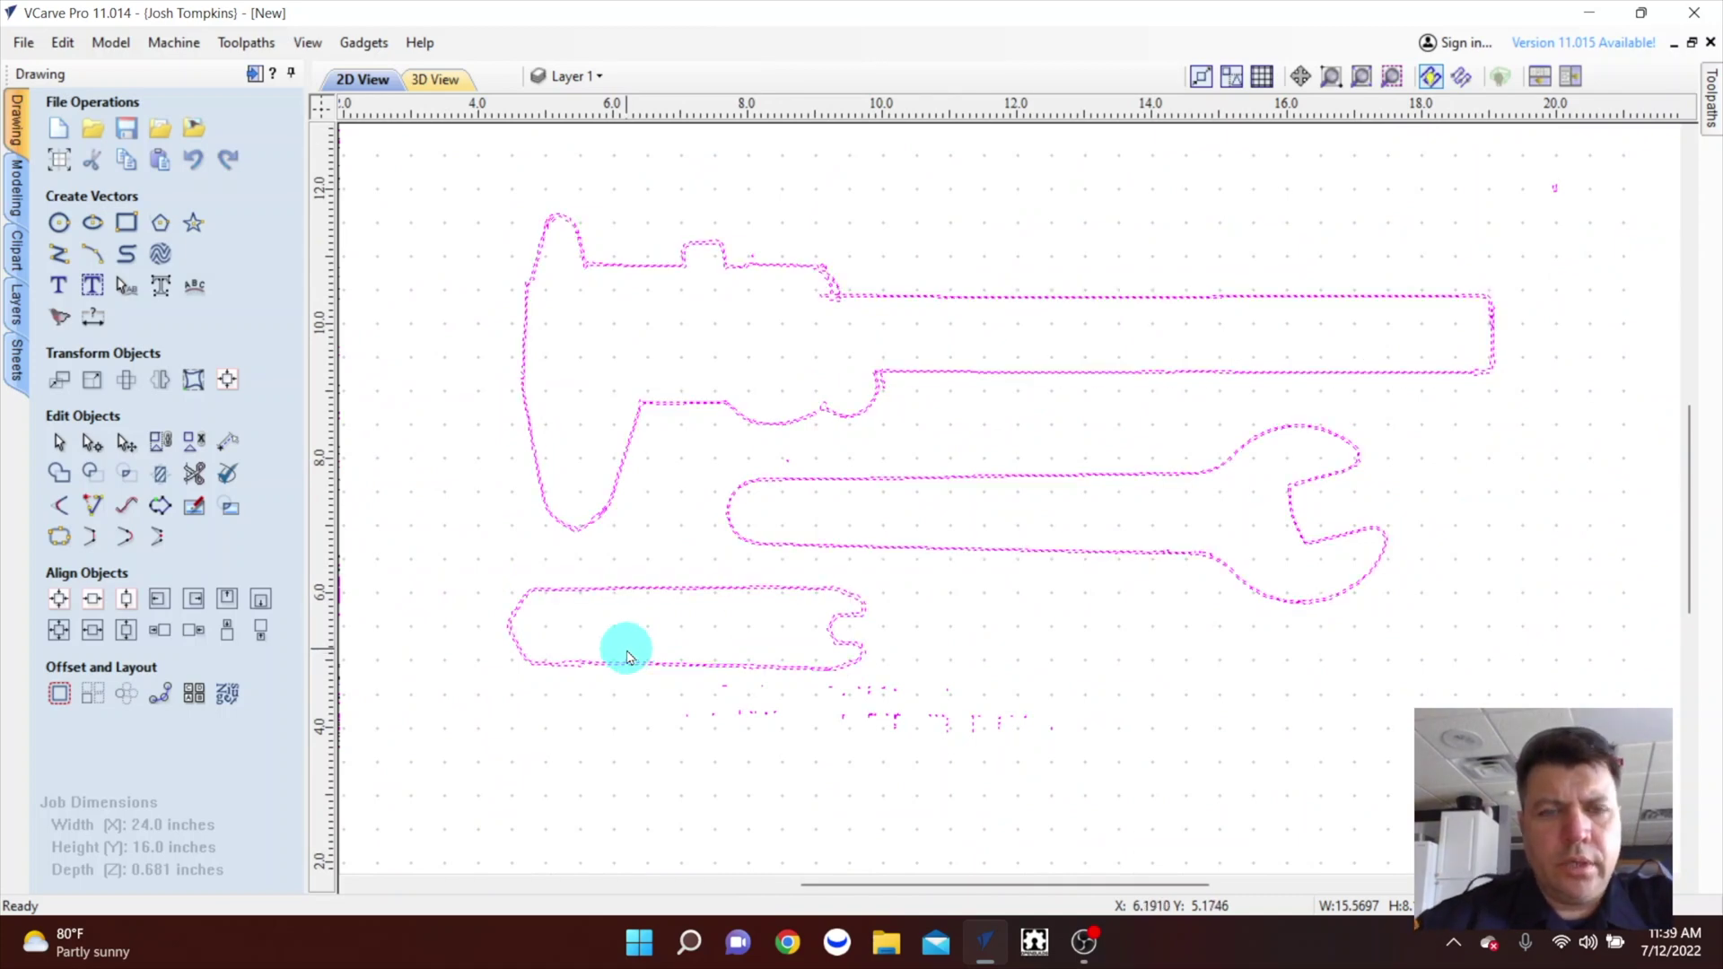
scroll(626, 657, up, 5)
click(795, 615)
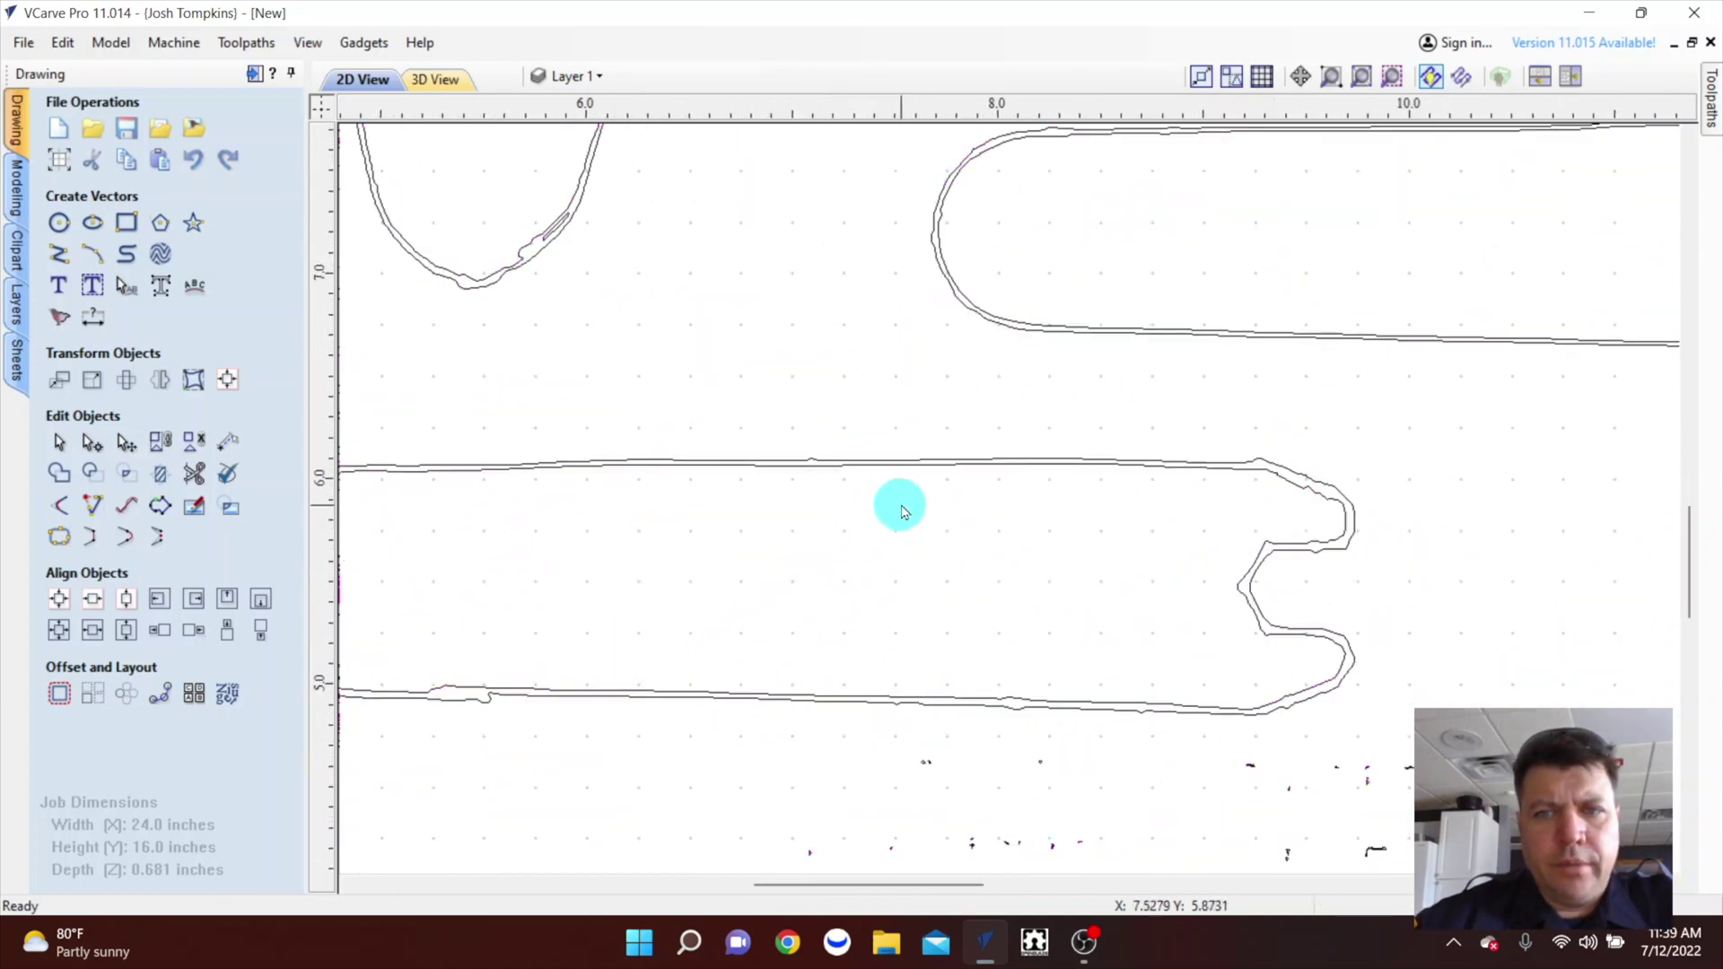
Zoom in, select the bar-shaped outline, and enter node editing mode.
scroll(930, 476, up, 2)
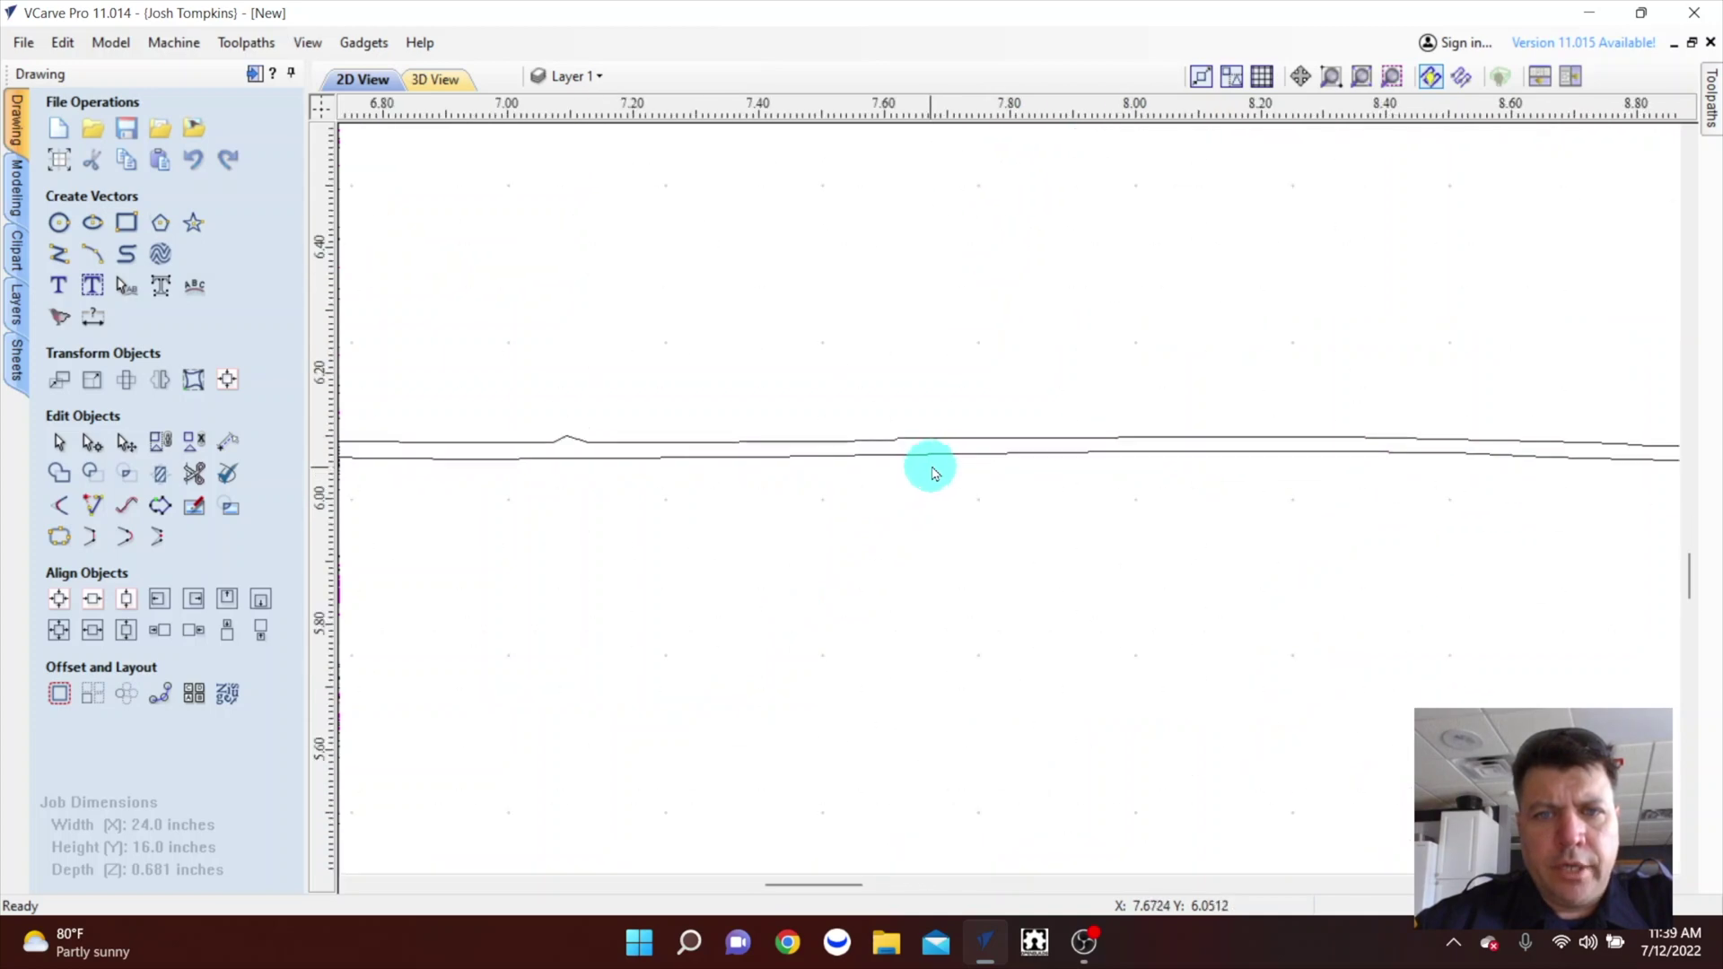
click(932, 457)
scroll(850, 539, down, 5)
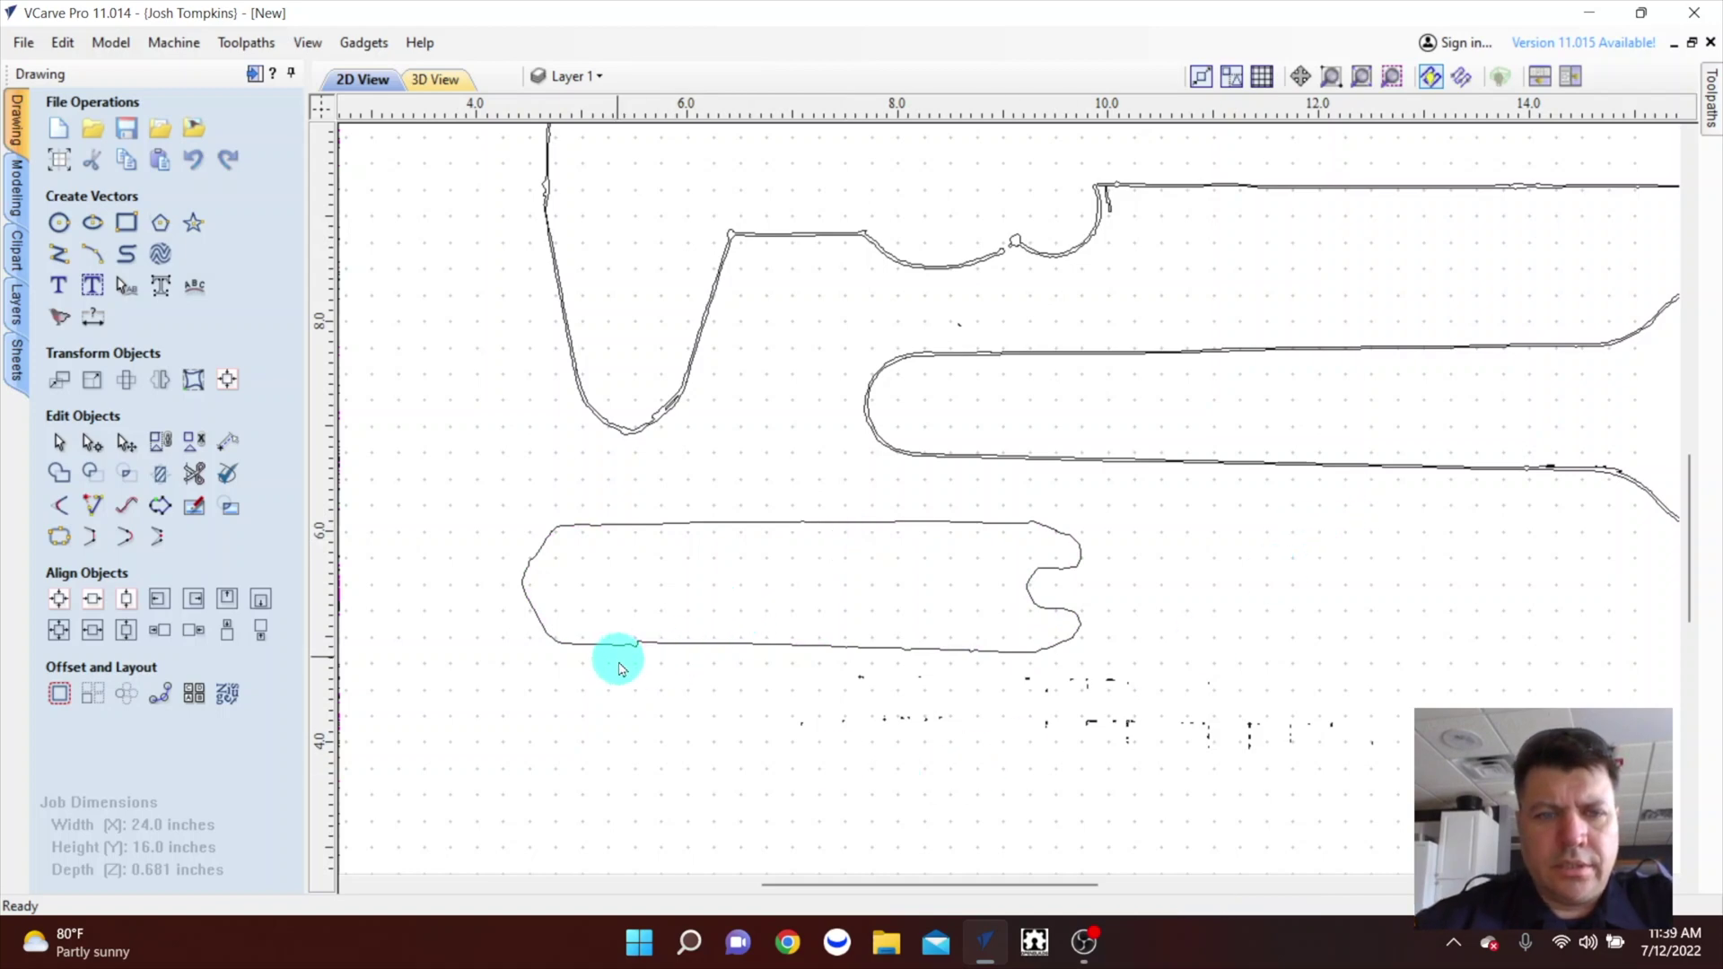
scroll(625, 673, up, 3)
scroll(625, 671, up, 3)
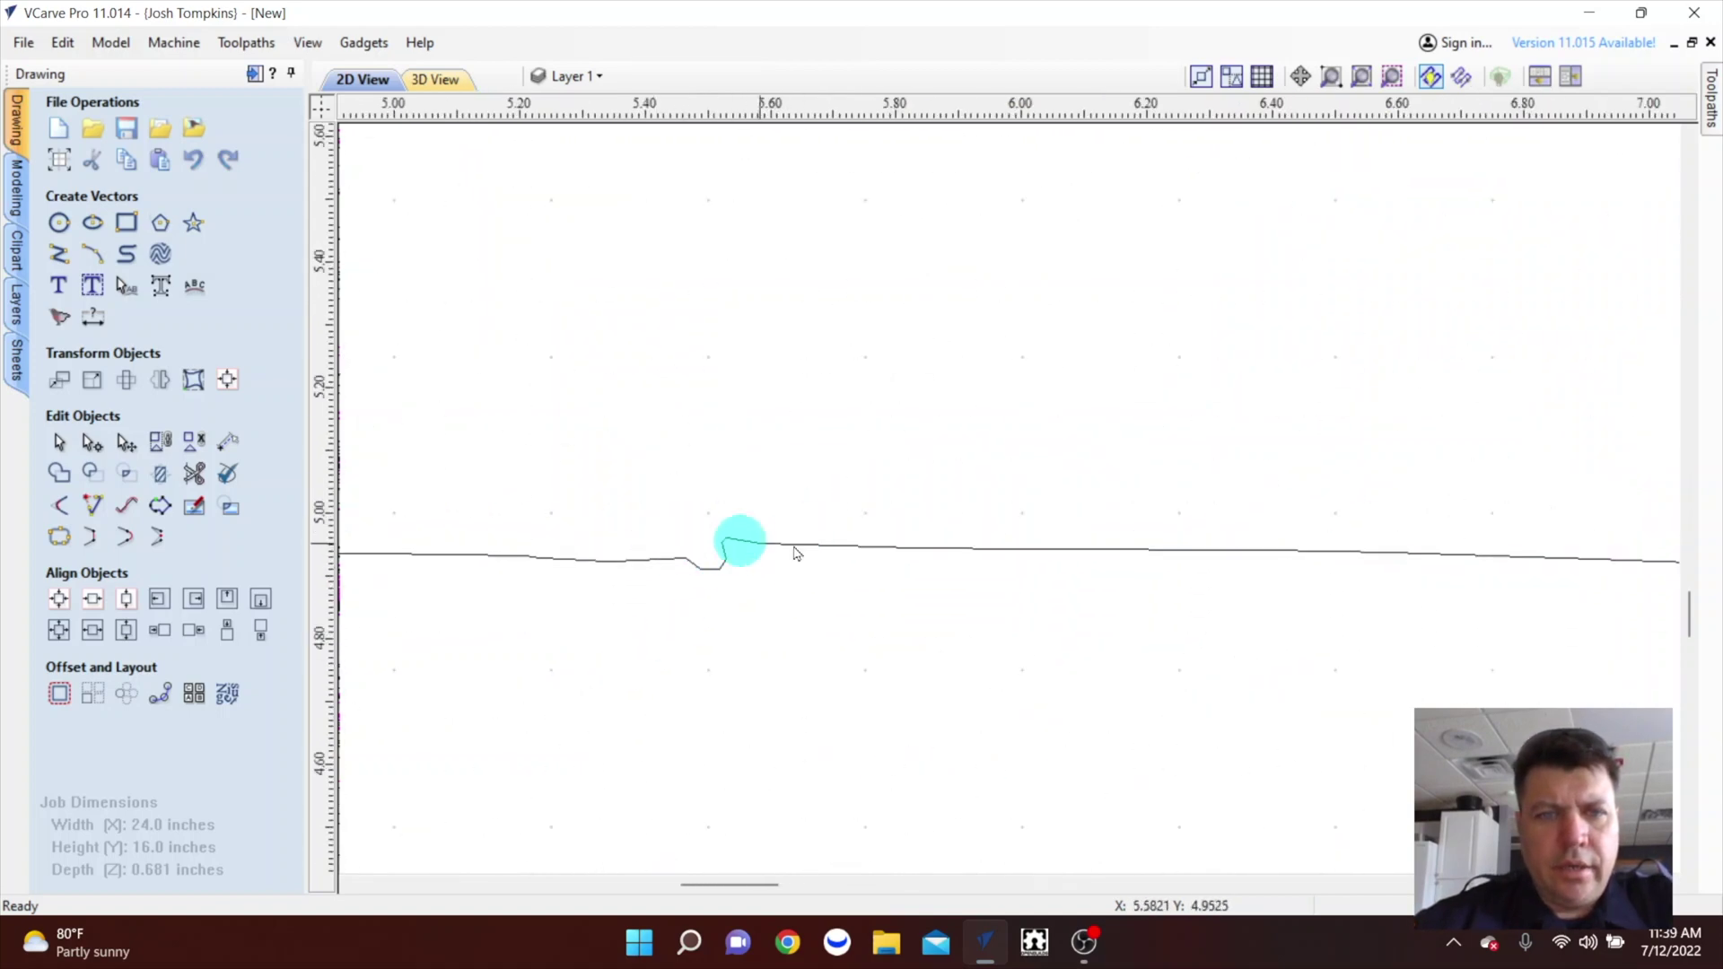
scroll(758, 578, down, 2)
scroll(775, 592, down, 4)
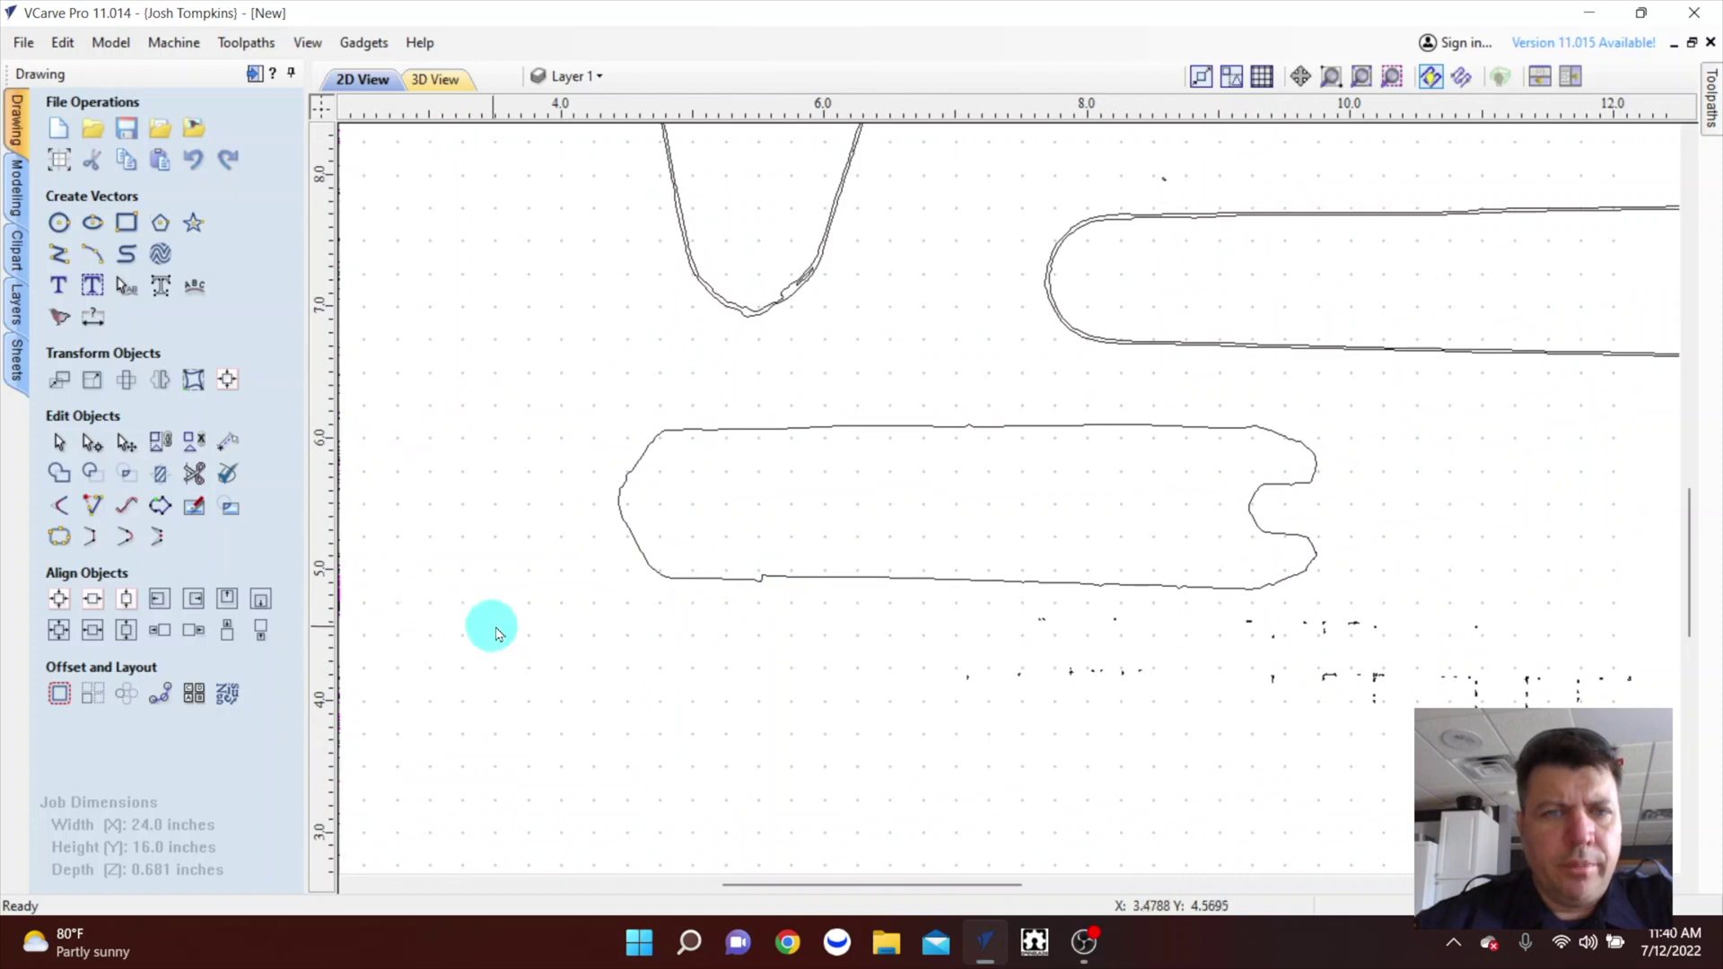
click(877, 577)
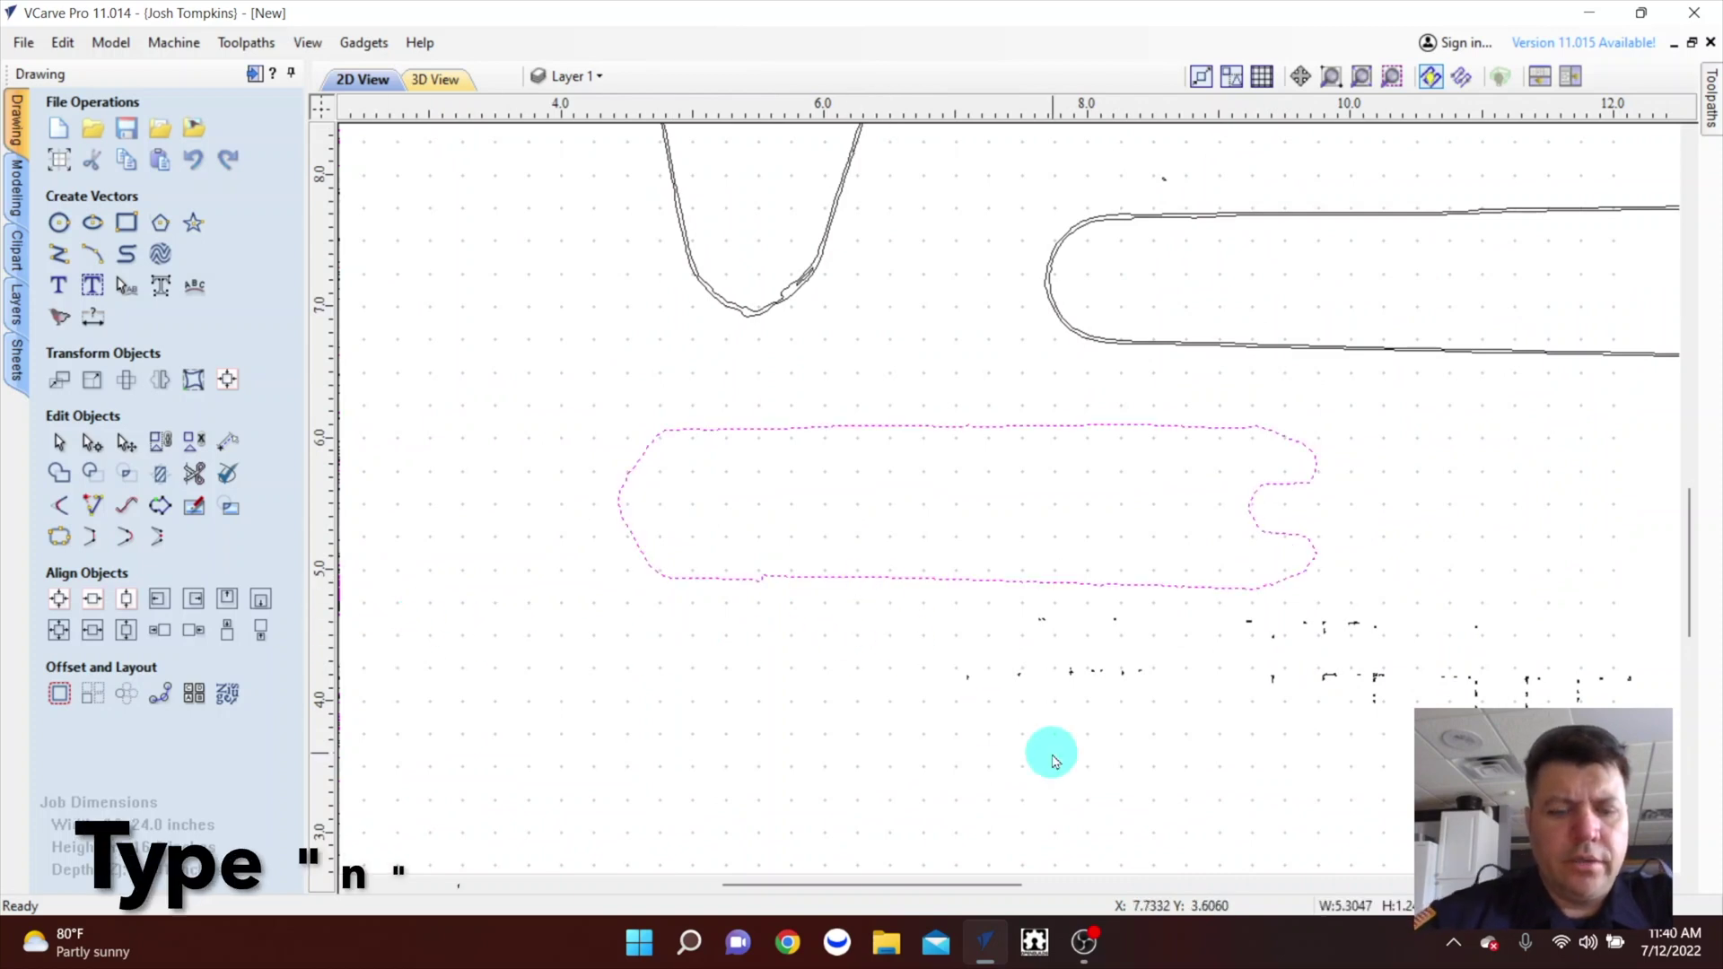
key(n)
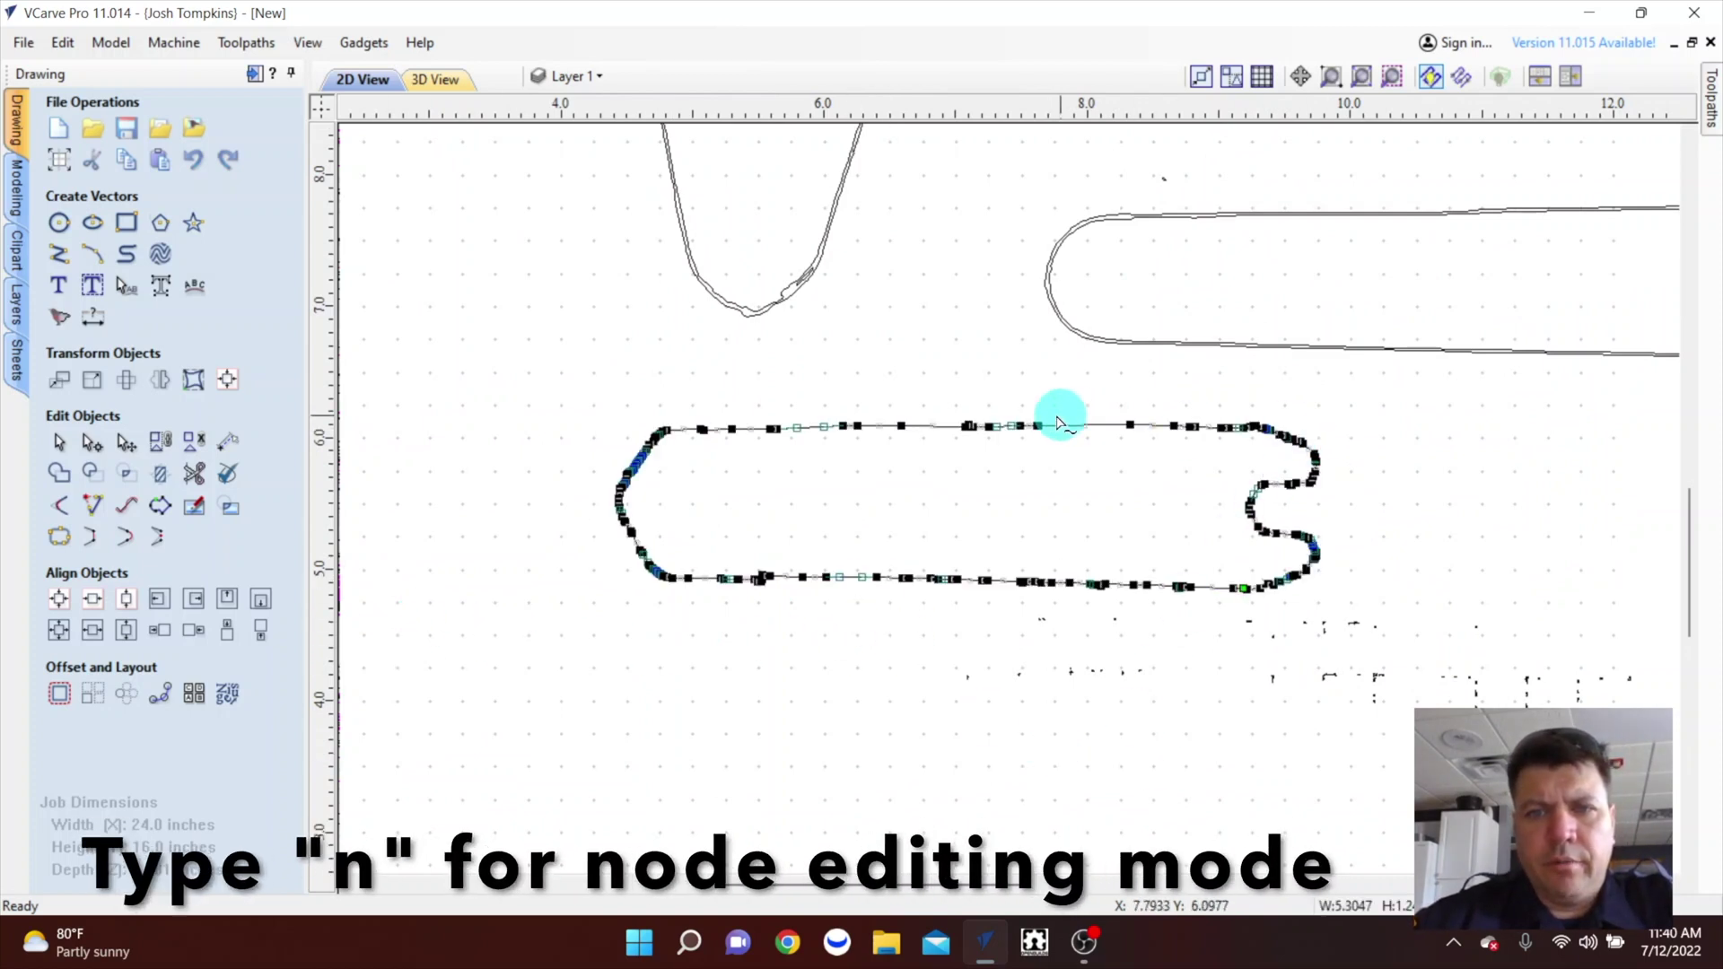
Delete a stray node and drag points so the bar's top edge runs straight.
scroll(654, 577, up, 5)
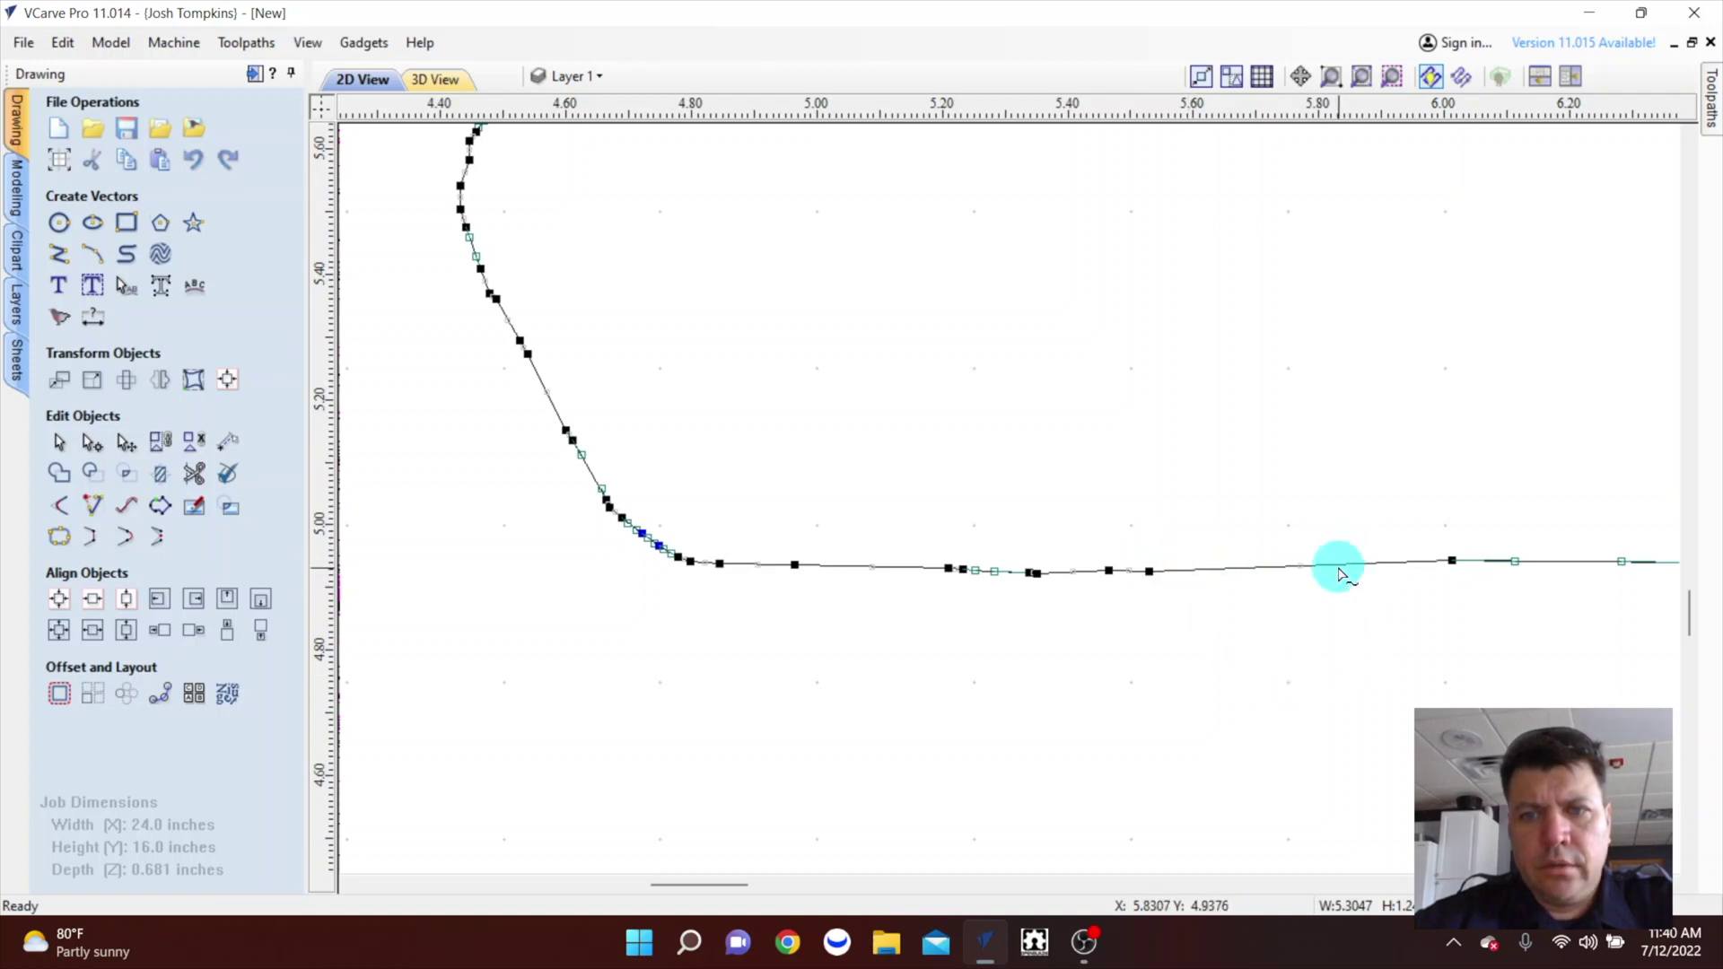
scroll(1161, 688, down, 5)
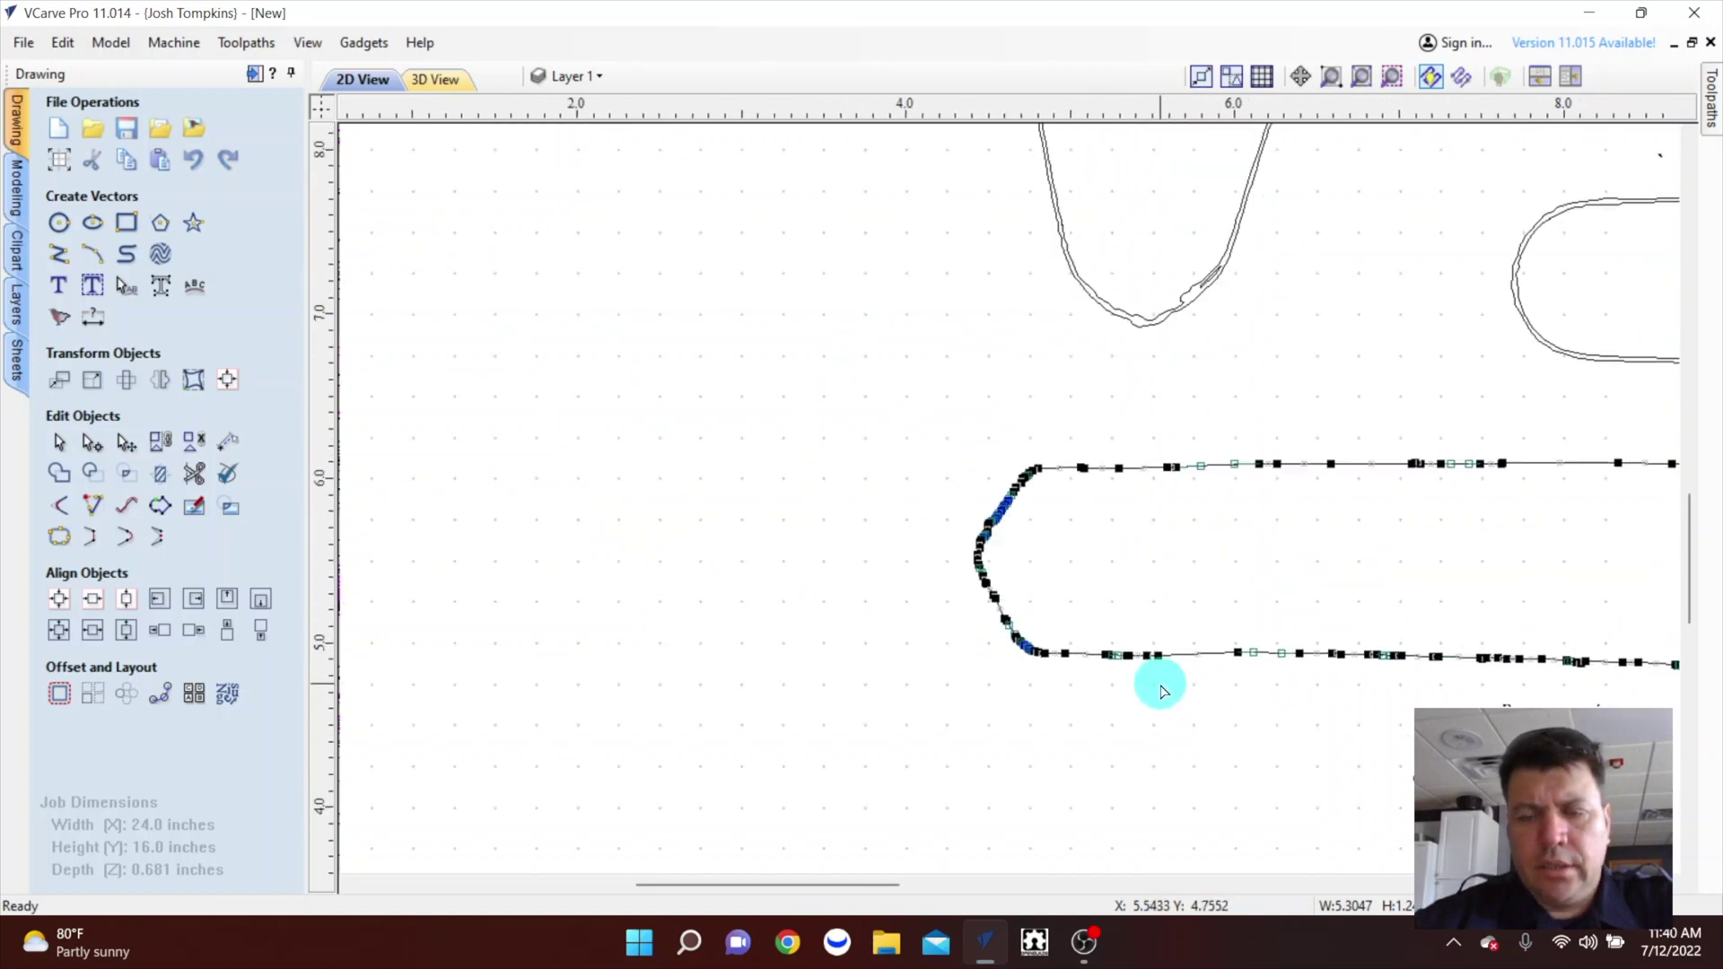
scroll(608, 634, down, 3)
scroll(898, 601, up, 4)
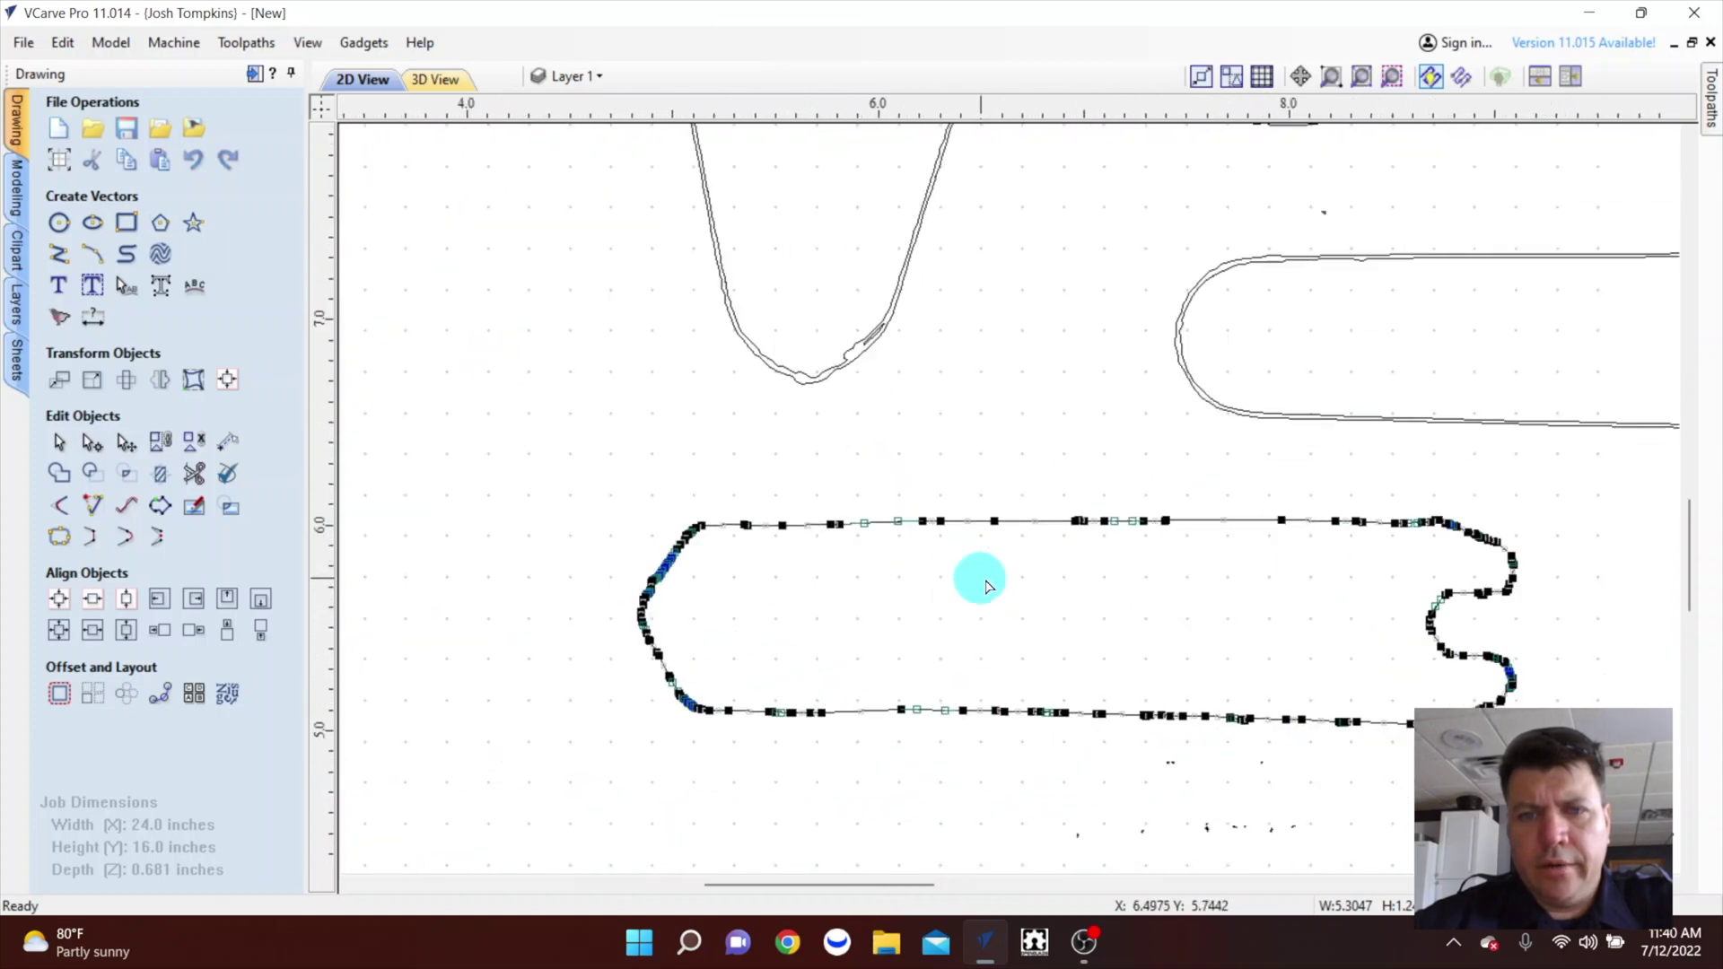
scroll(987, 585, up, 2)
scroll(543, 504, up, 5)
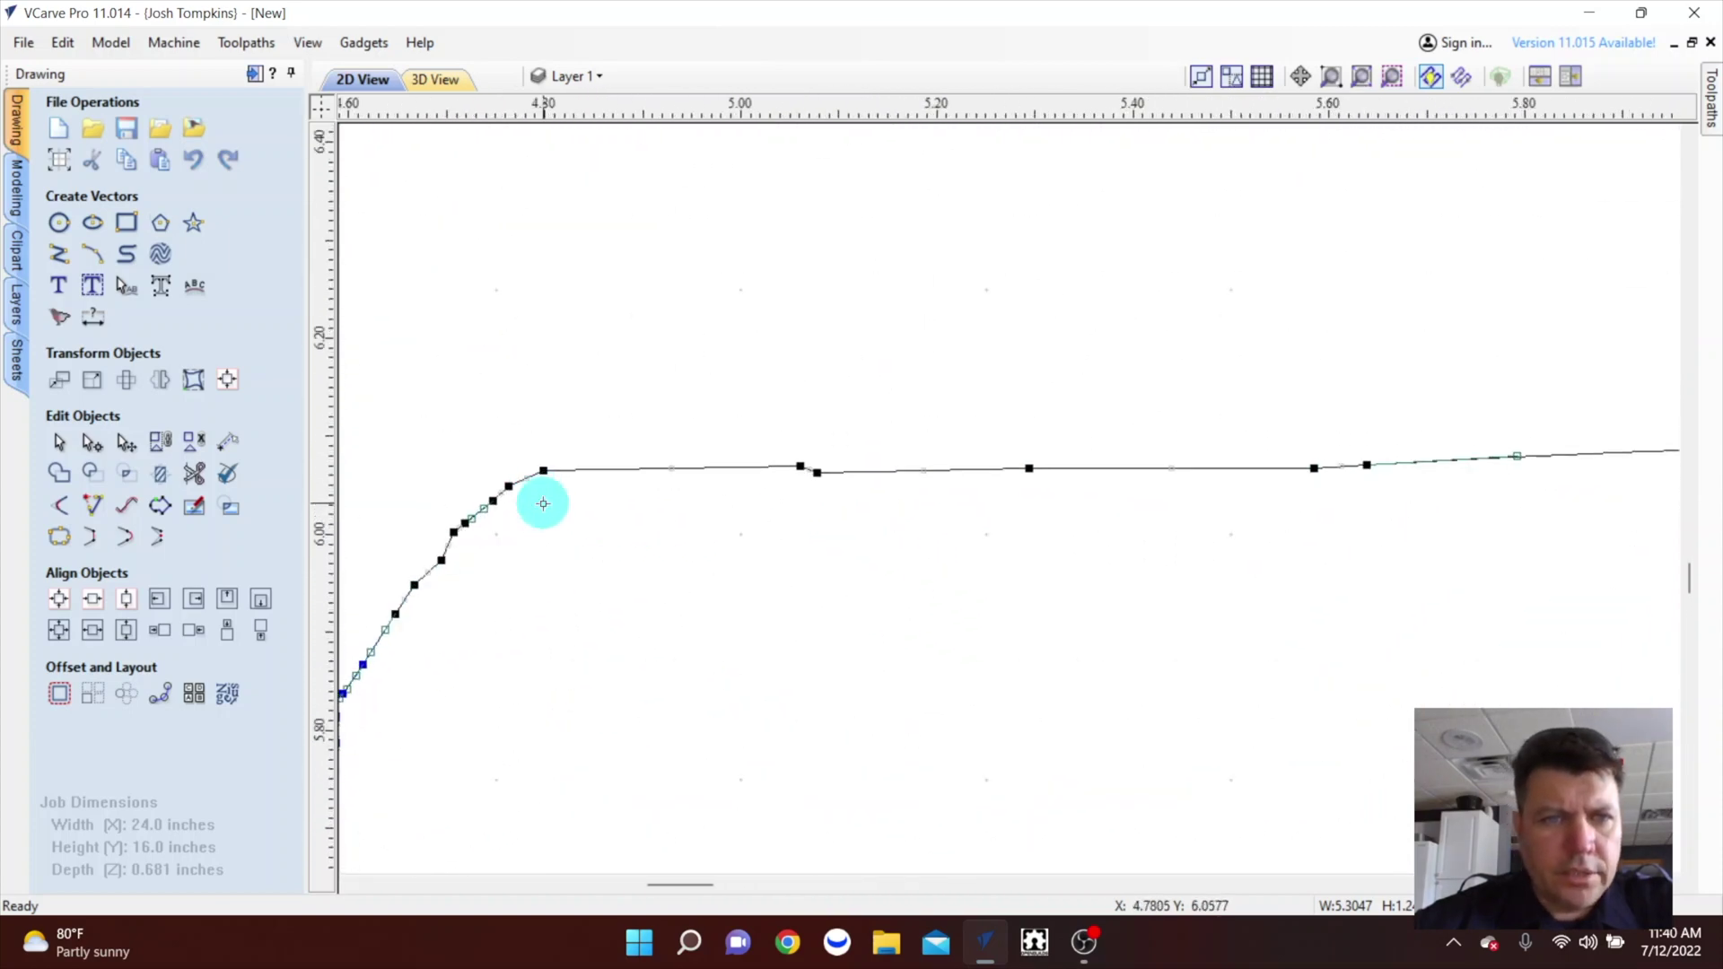
scroll(543, 503, up, 3)
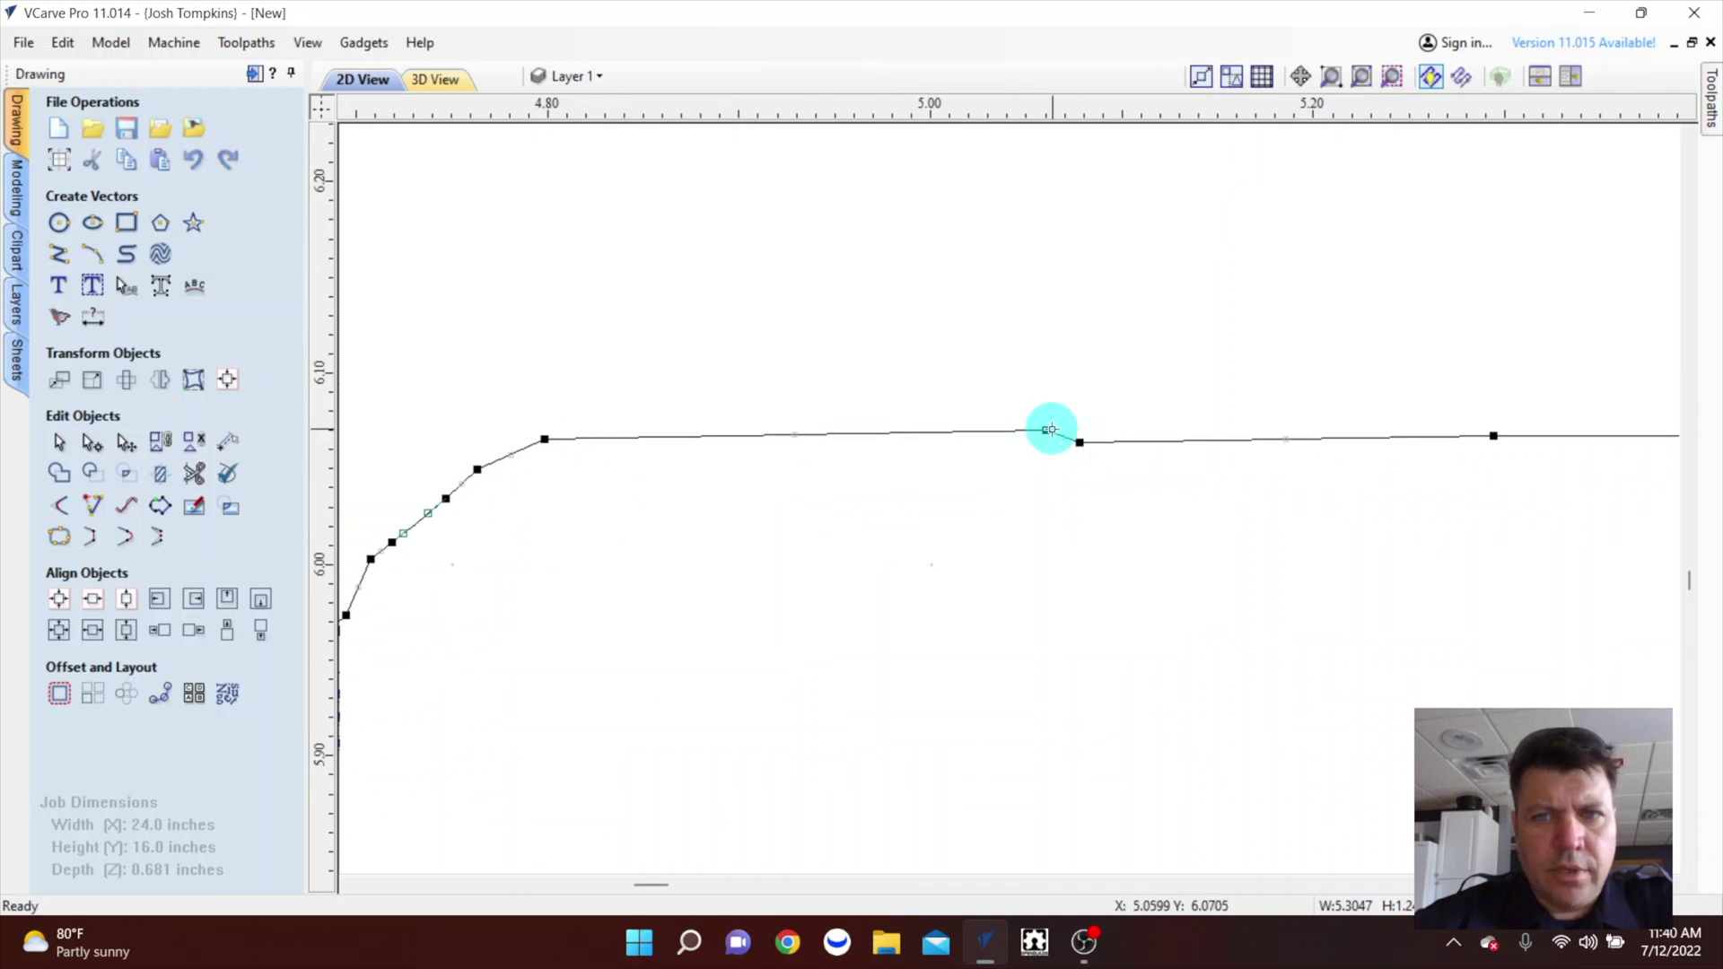
key(Delete)
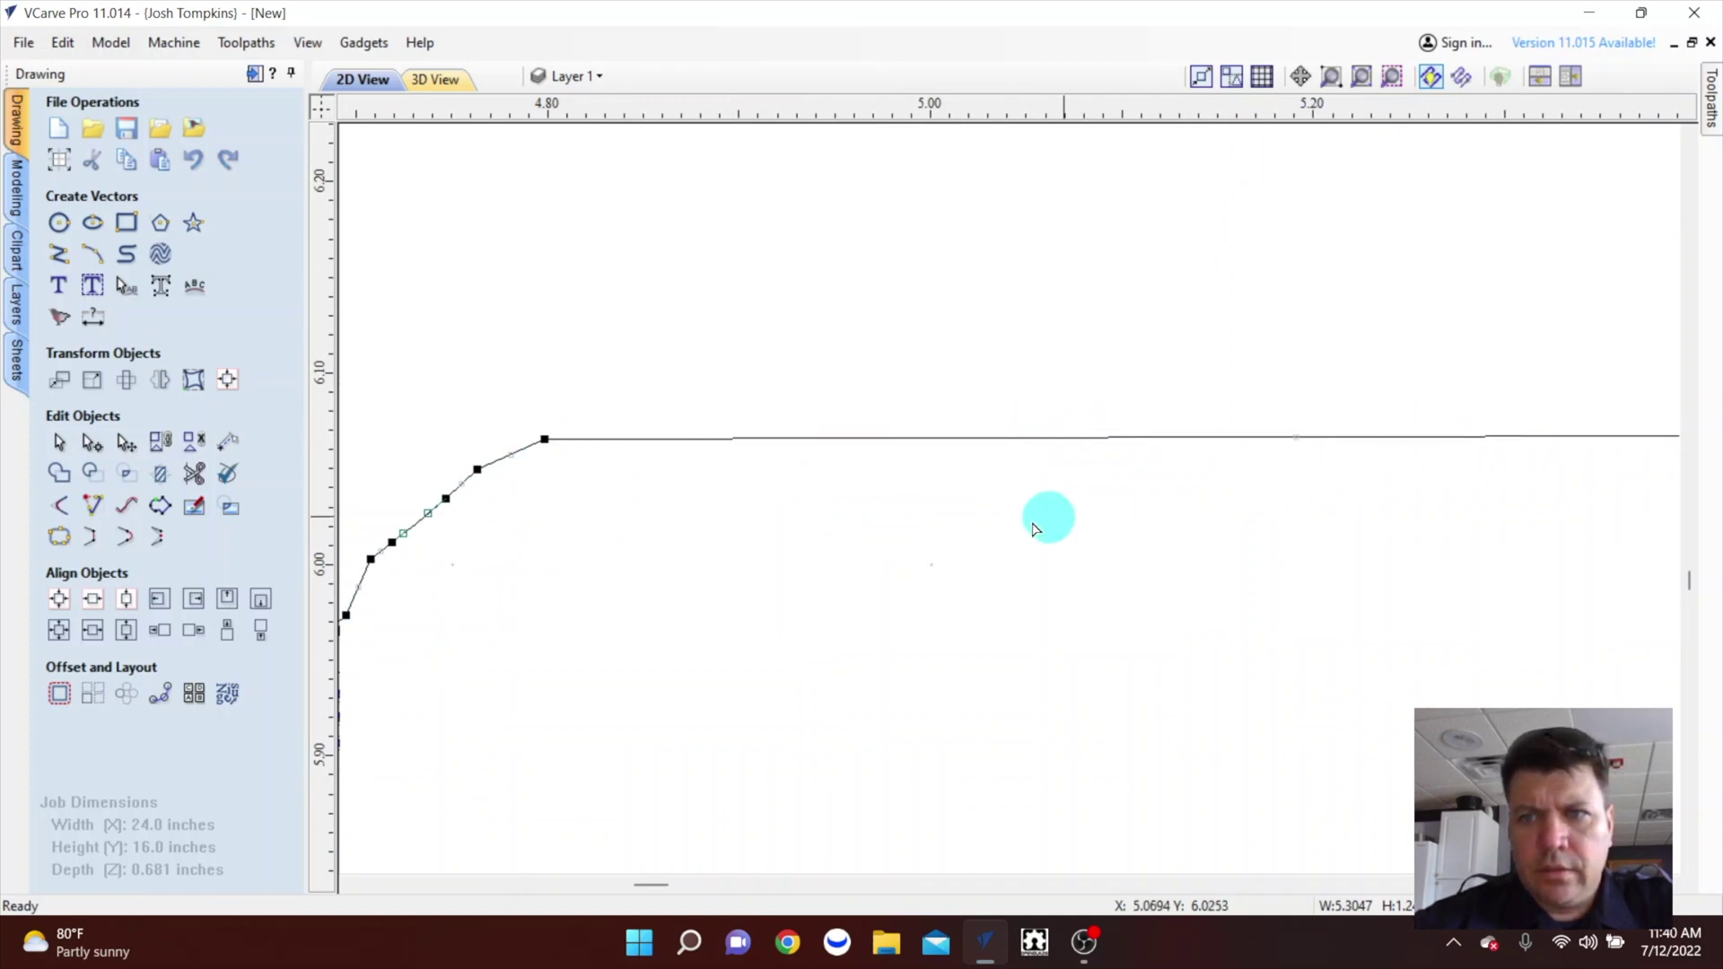
scroll(834, 562, down, 4)
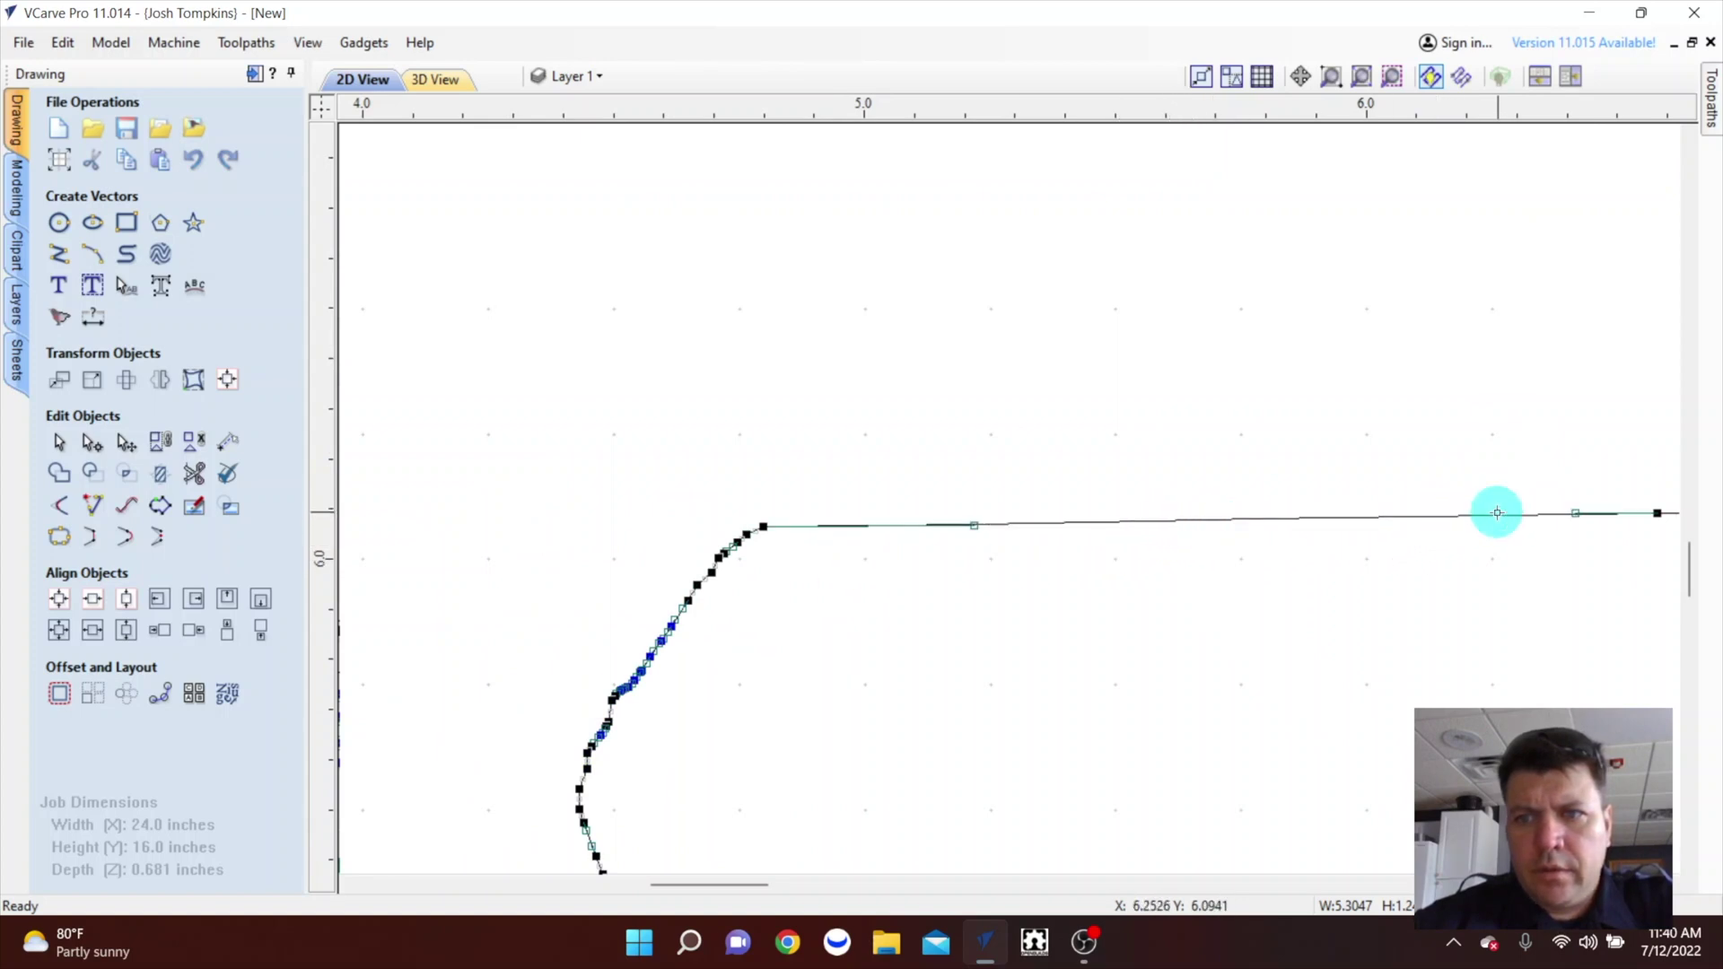
scroll(984, 584, up, 3)
scroll(954, 581, down, 2)
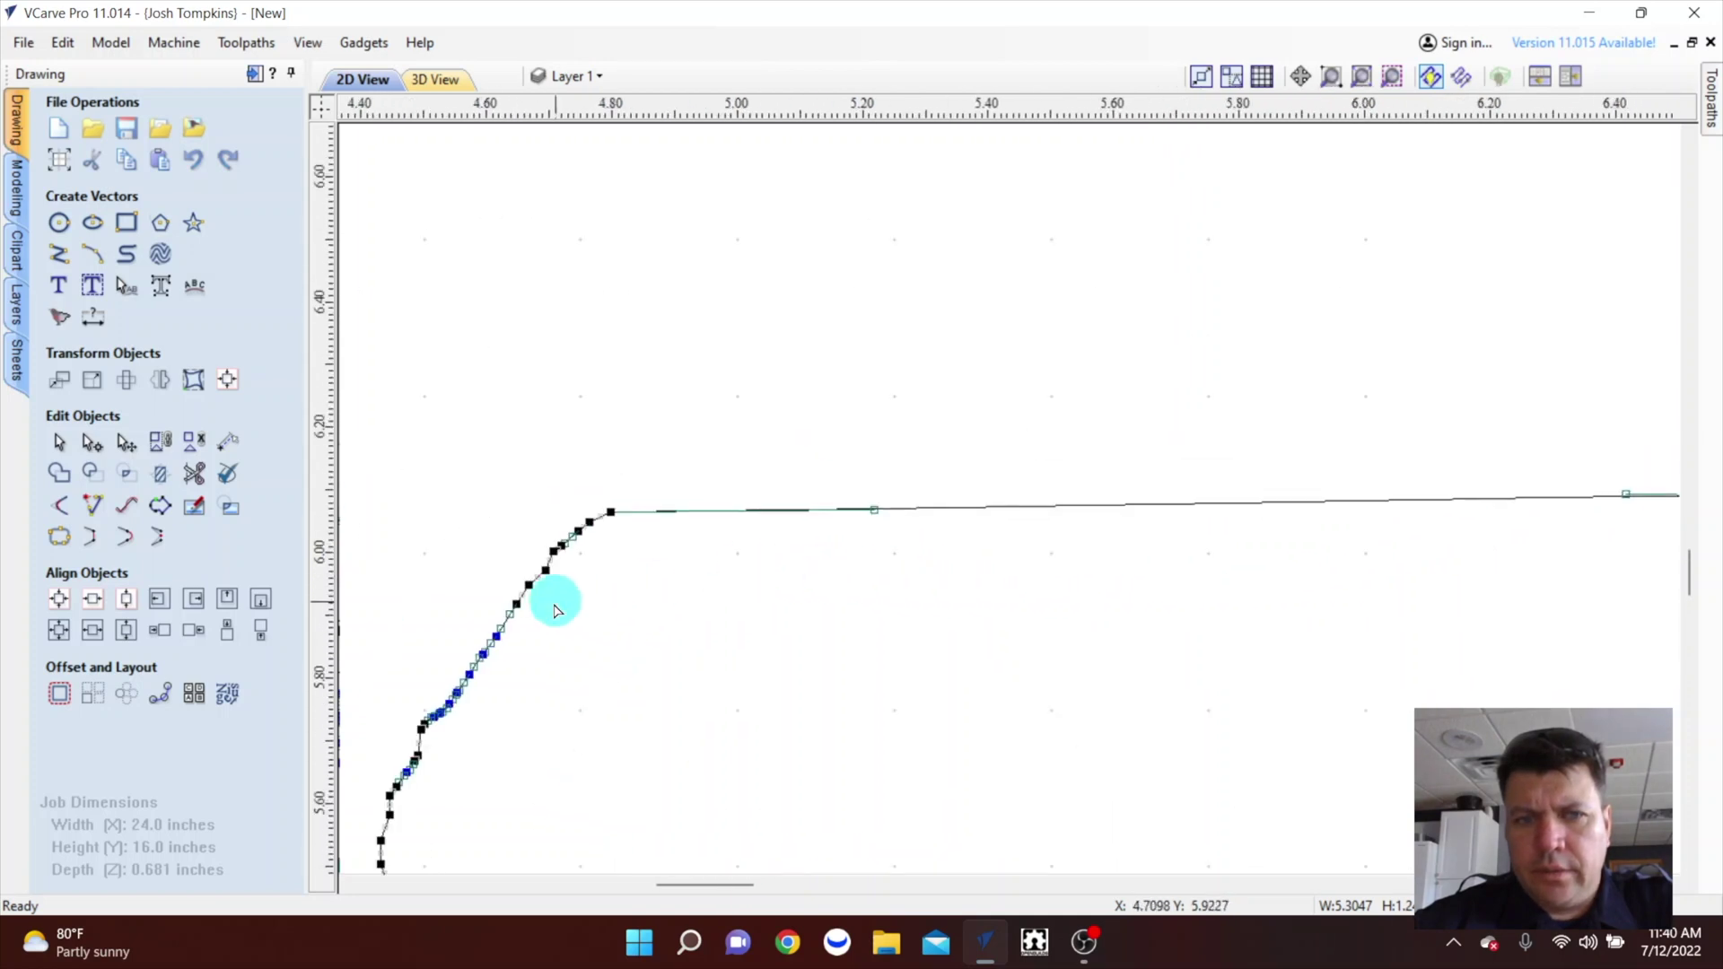
scroll(538, 608, down, 3)
scroll(1215, 584, up, 4)
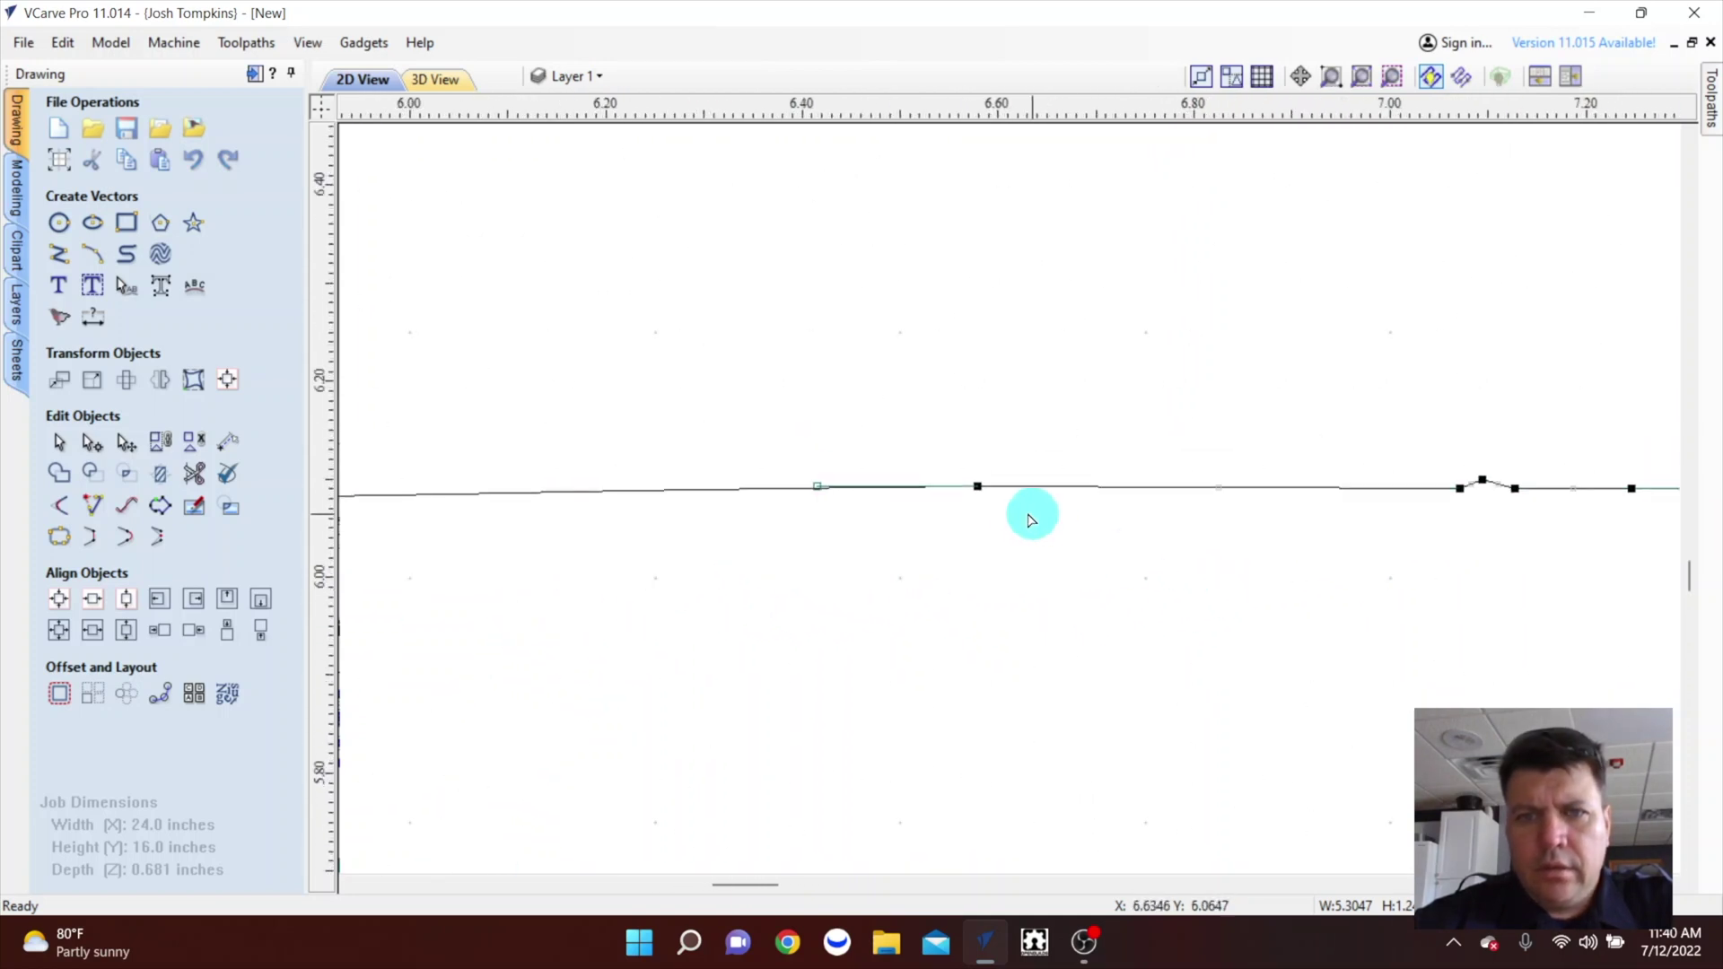
drag(978, 488, 1515, 492)
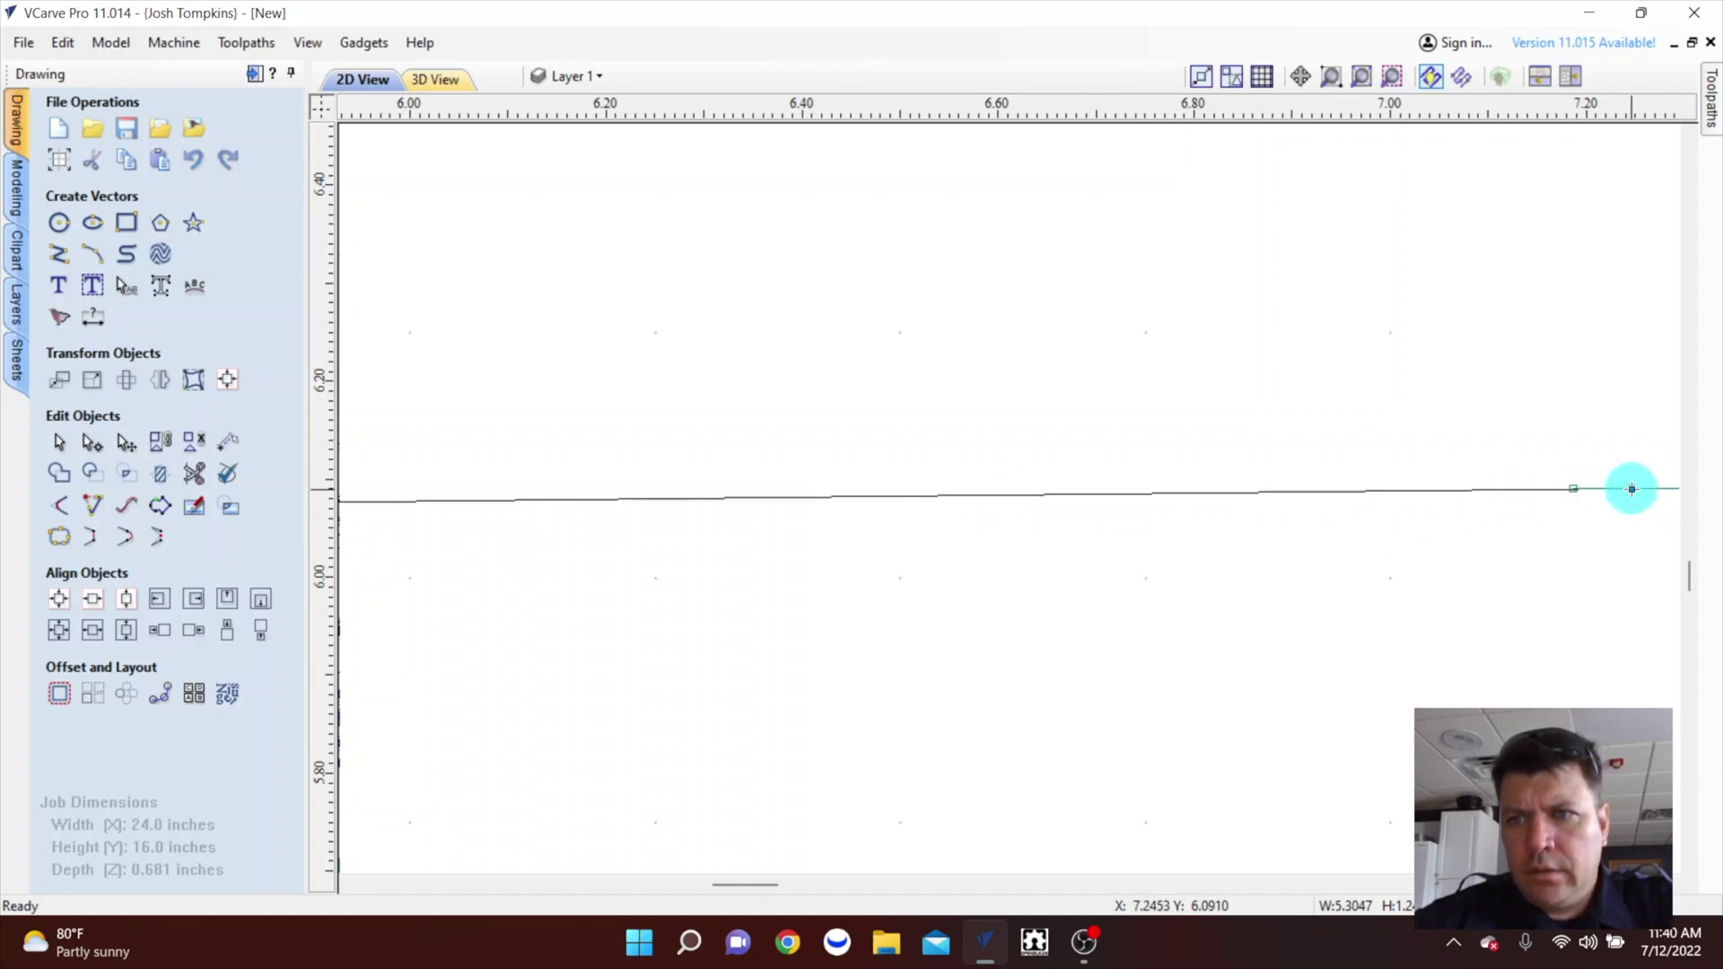
scroll(1023, 578, down, 5)
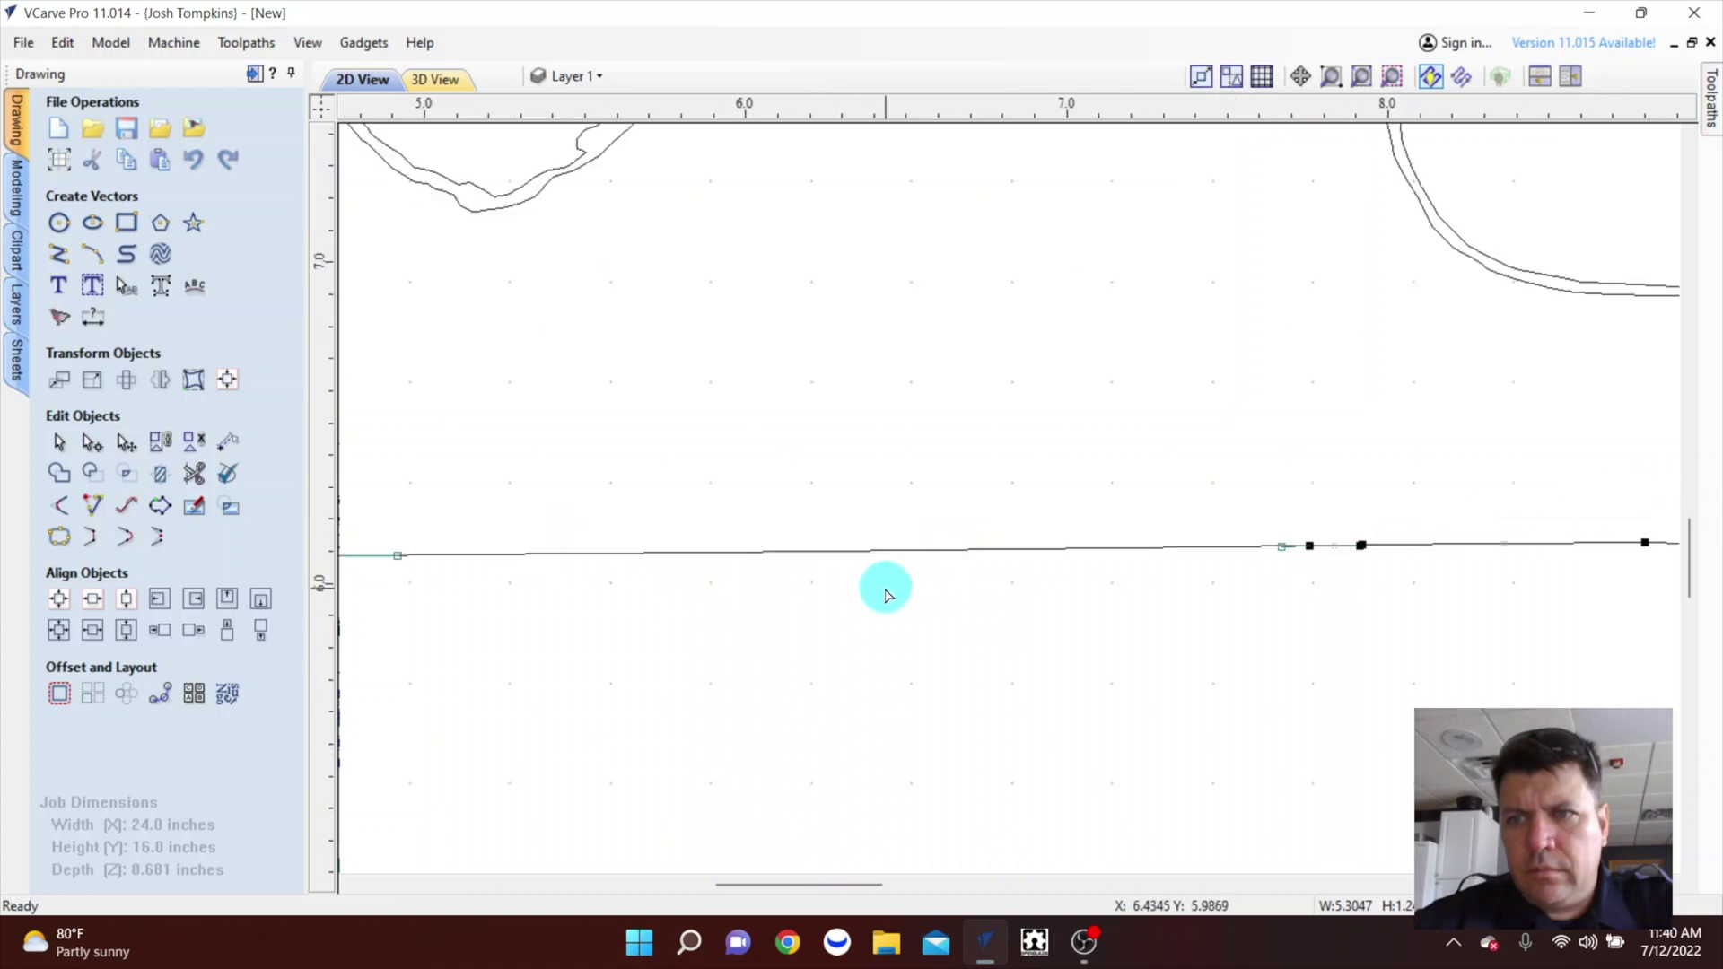
scroll(1104, 574, up, 8)
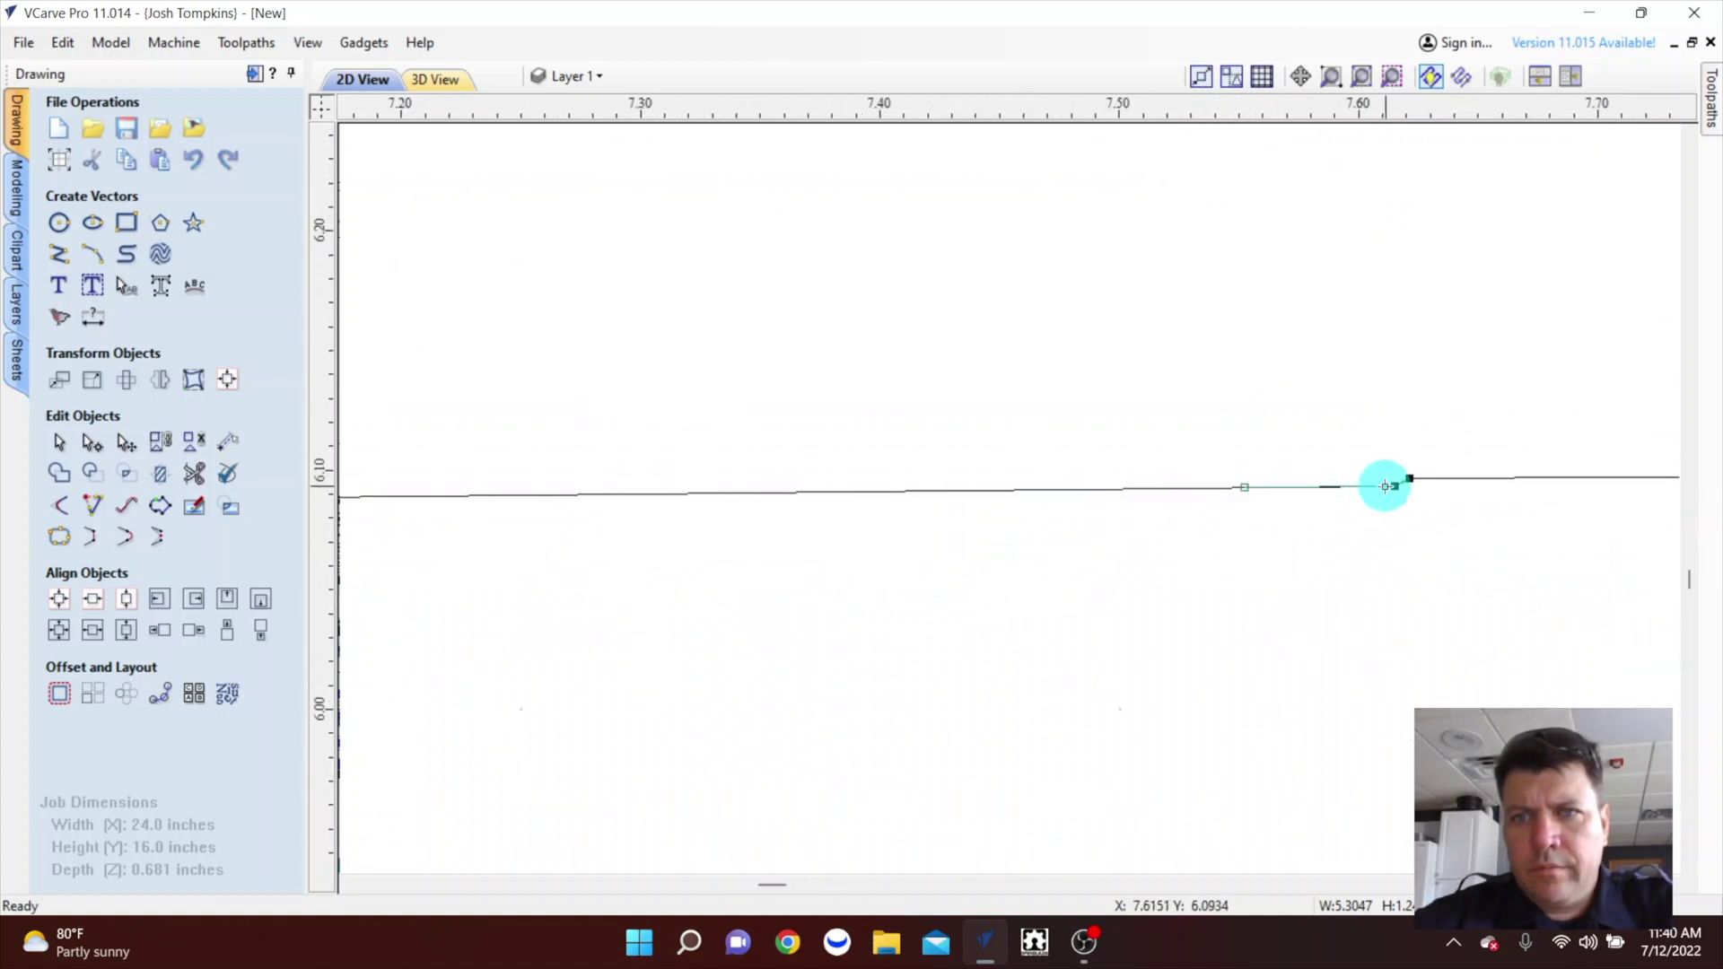
drag(1396, 485, 1417, 491)
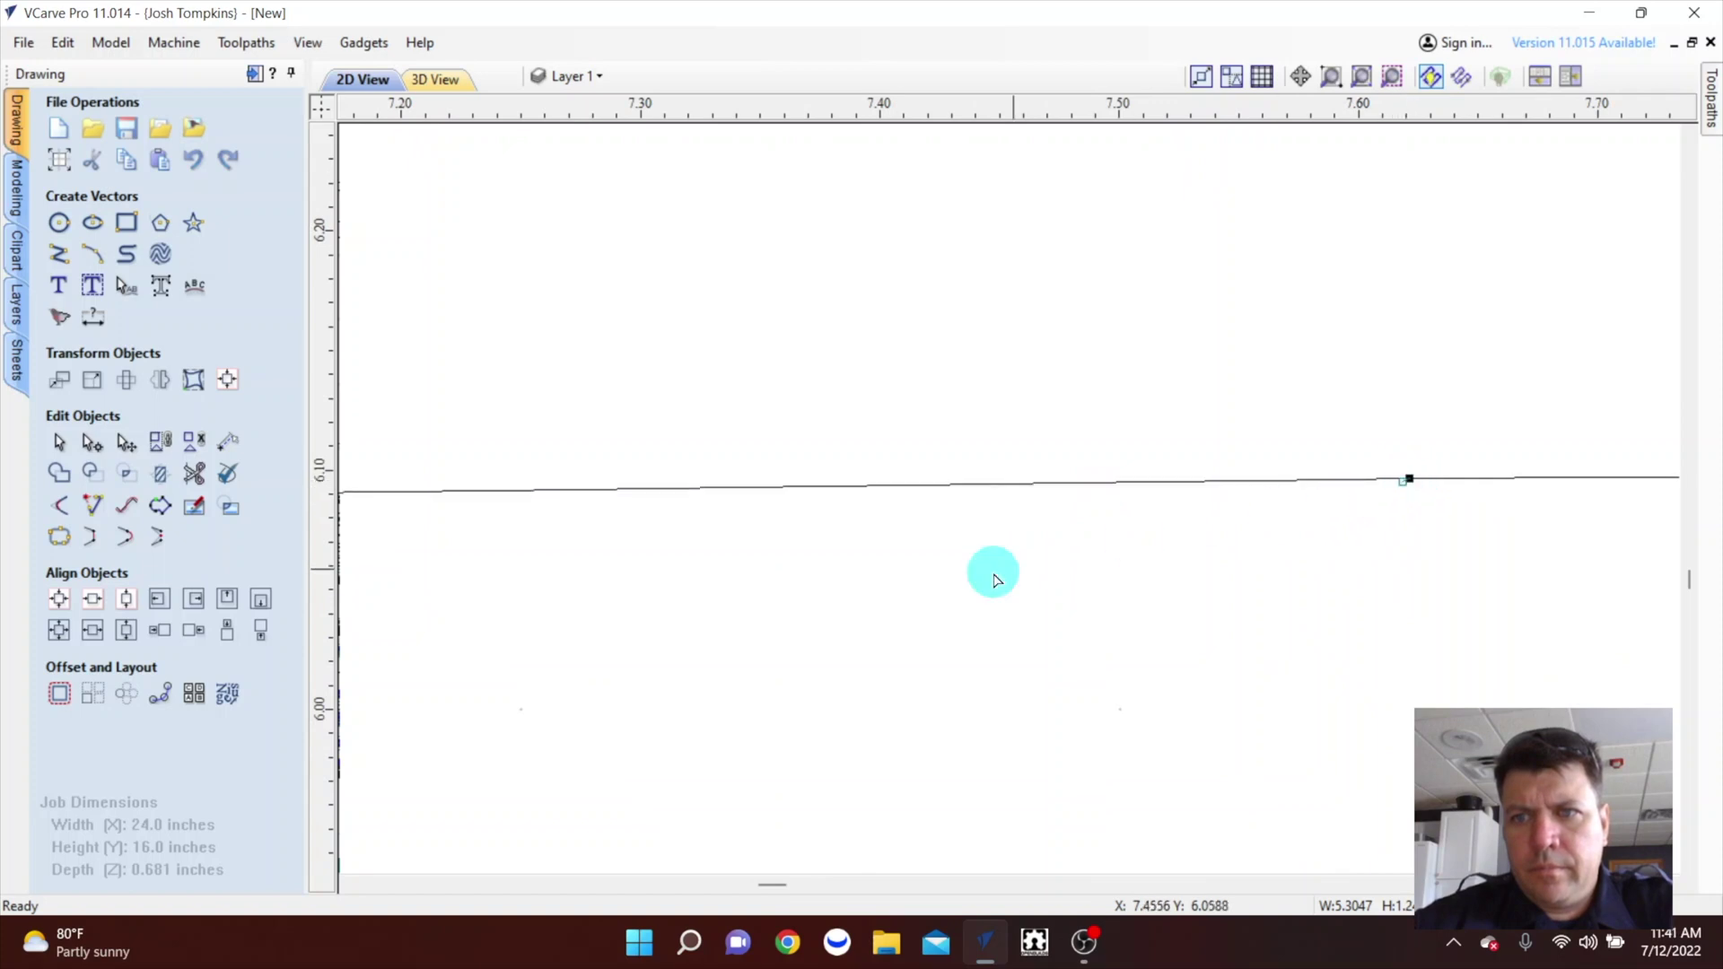
Delete the surplus nodes along the sloped curve and its bend.
scroll(880, 553, down, 3)
scroll(1119, 619, down, 2)
scroll(1426, 538, up, 4)
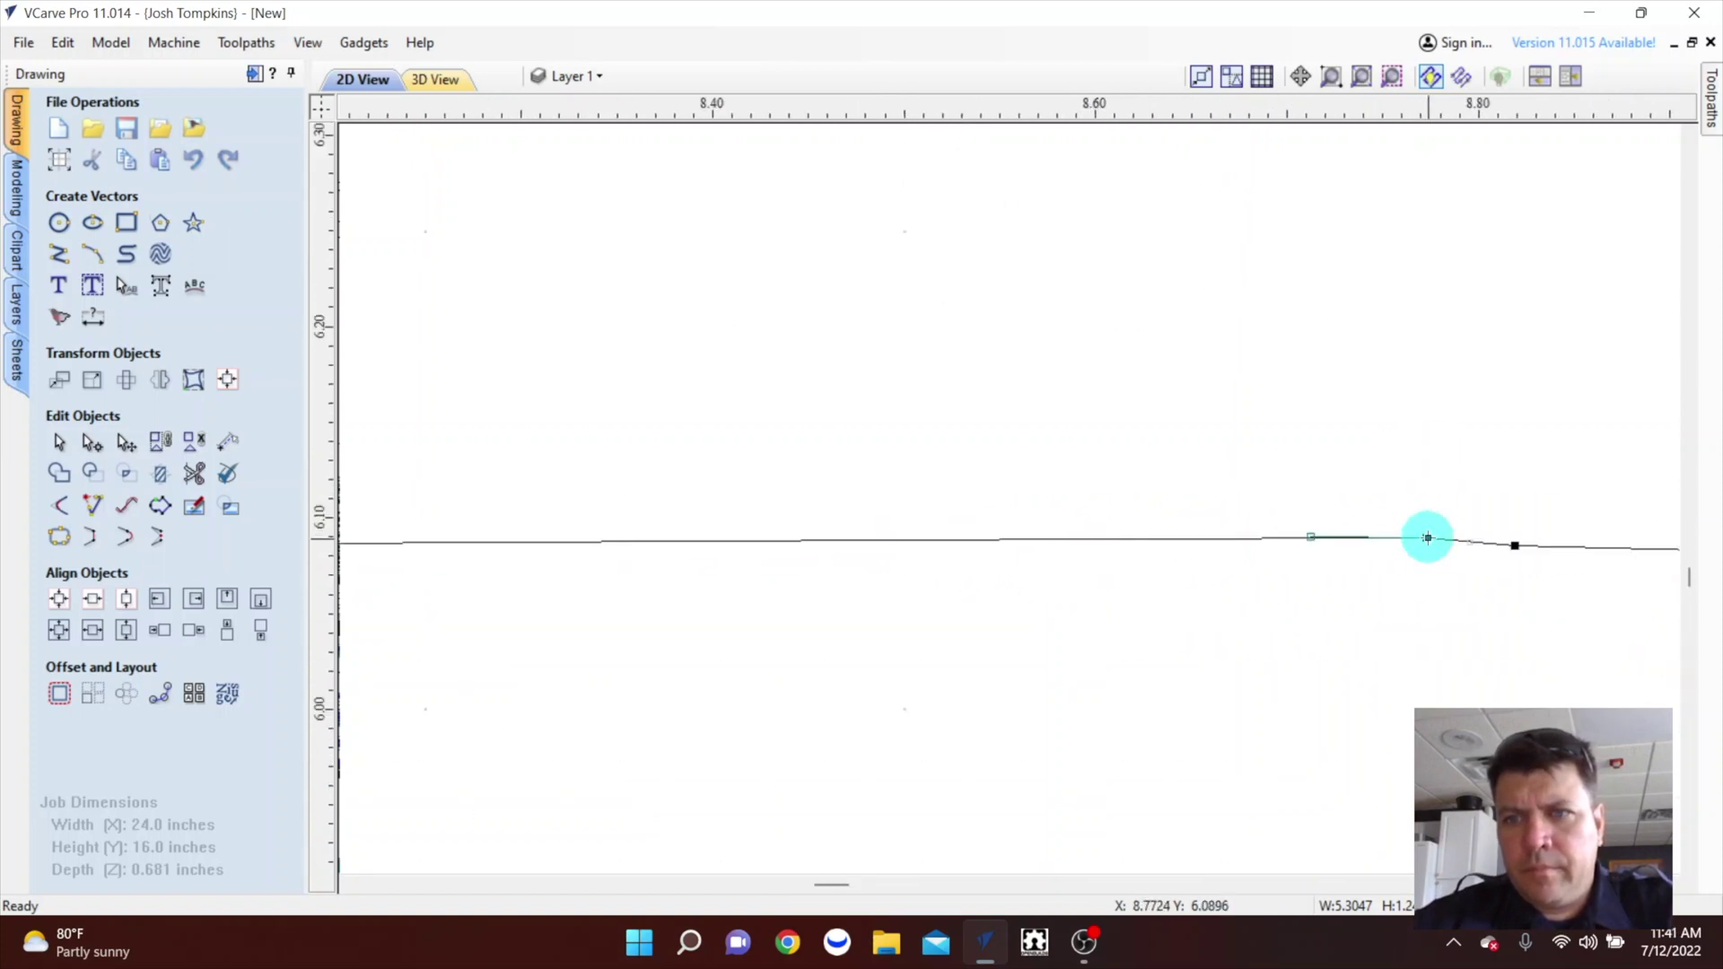
scroll(942, 548, down, 2)
scroll(1076, 669, down, 2)
scroll(679, 568, up, 3)
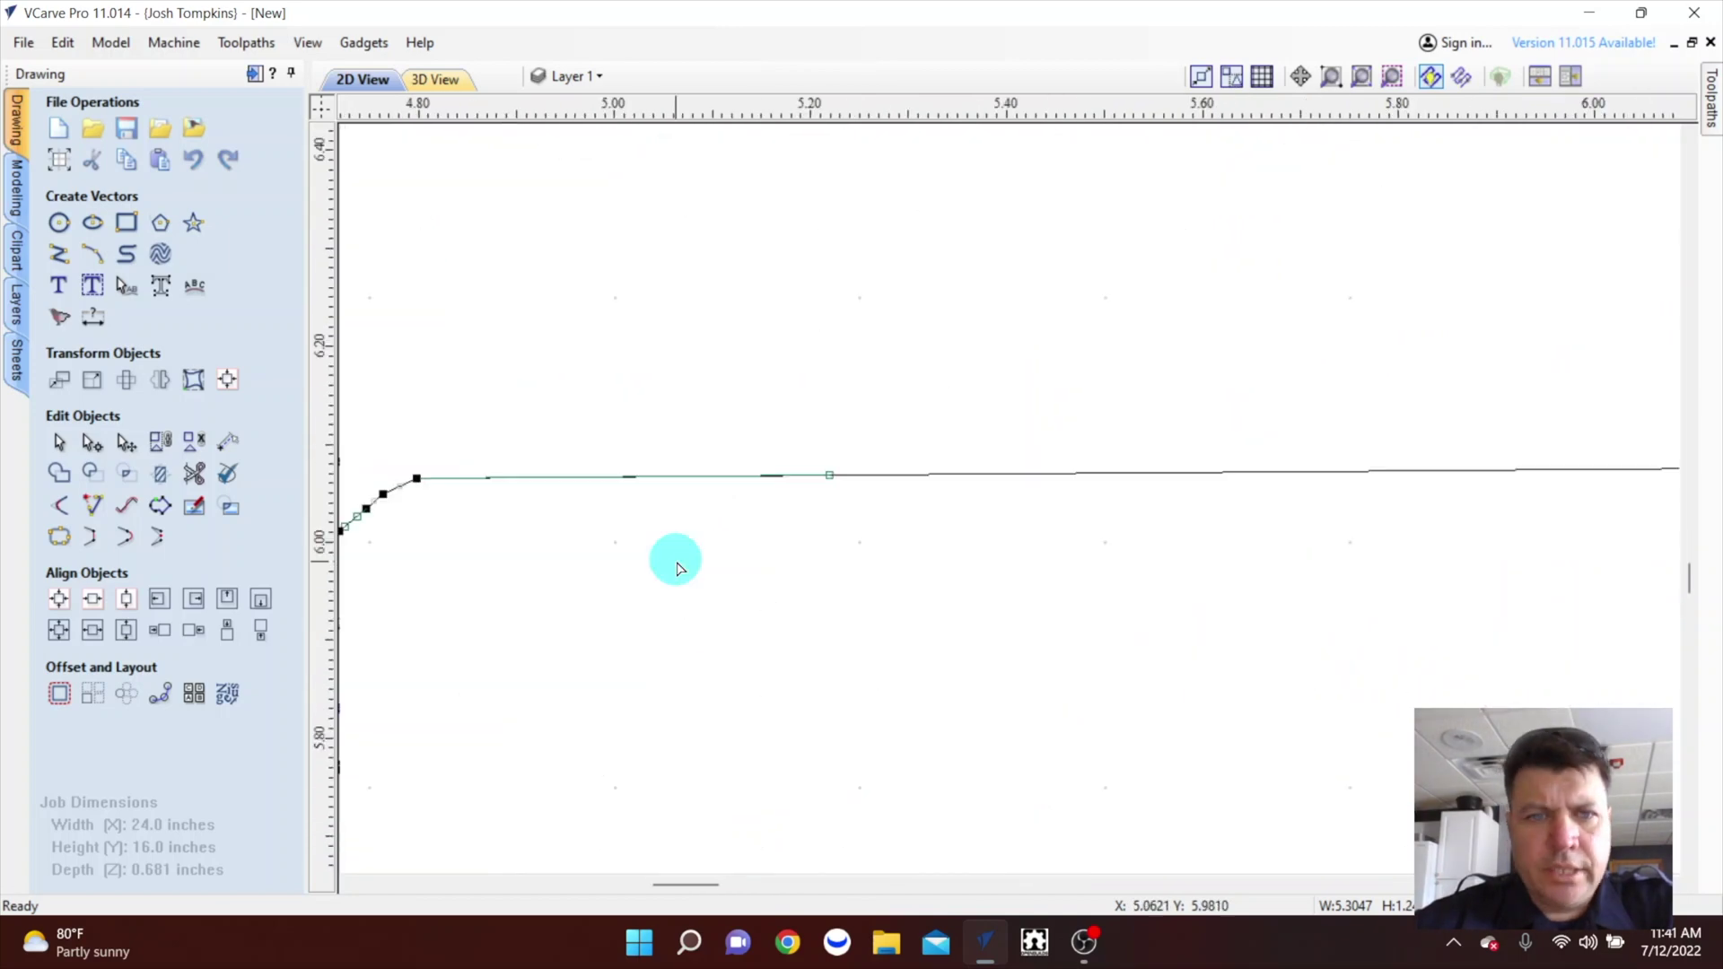
scroll(679, 568, down, 2)
scroll(757, 469, up, 3)
key(d)
key(d)
key(d)
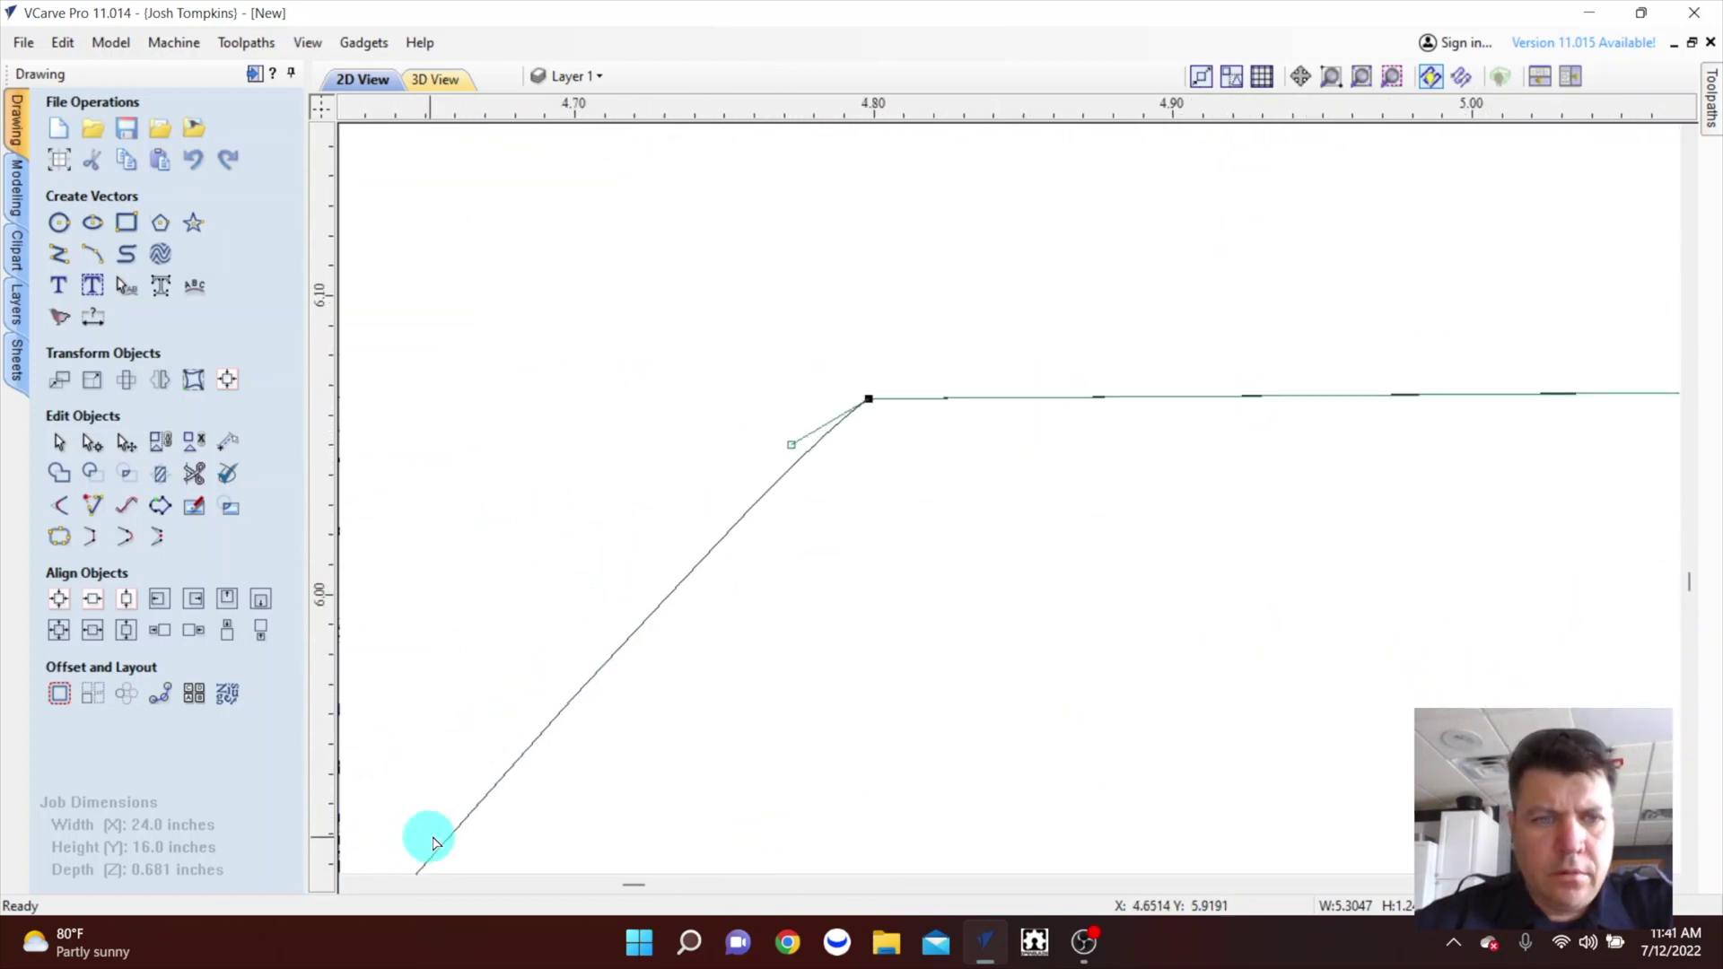
scroll(796, 365, down, 2)
scroll(868, 146, up, 2)
scroll(867, 180, down, 1)
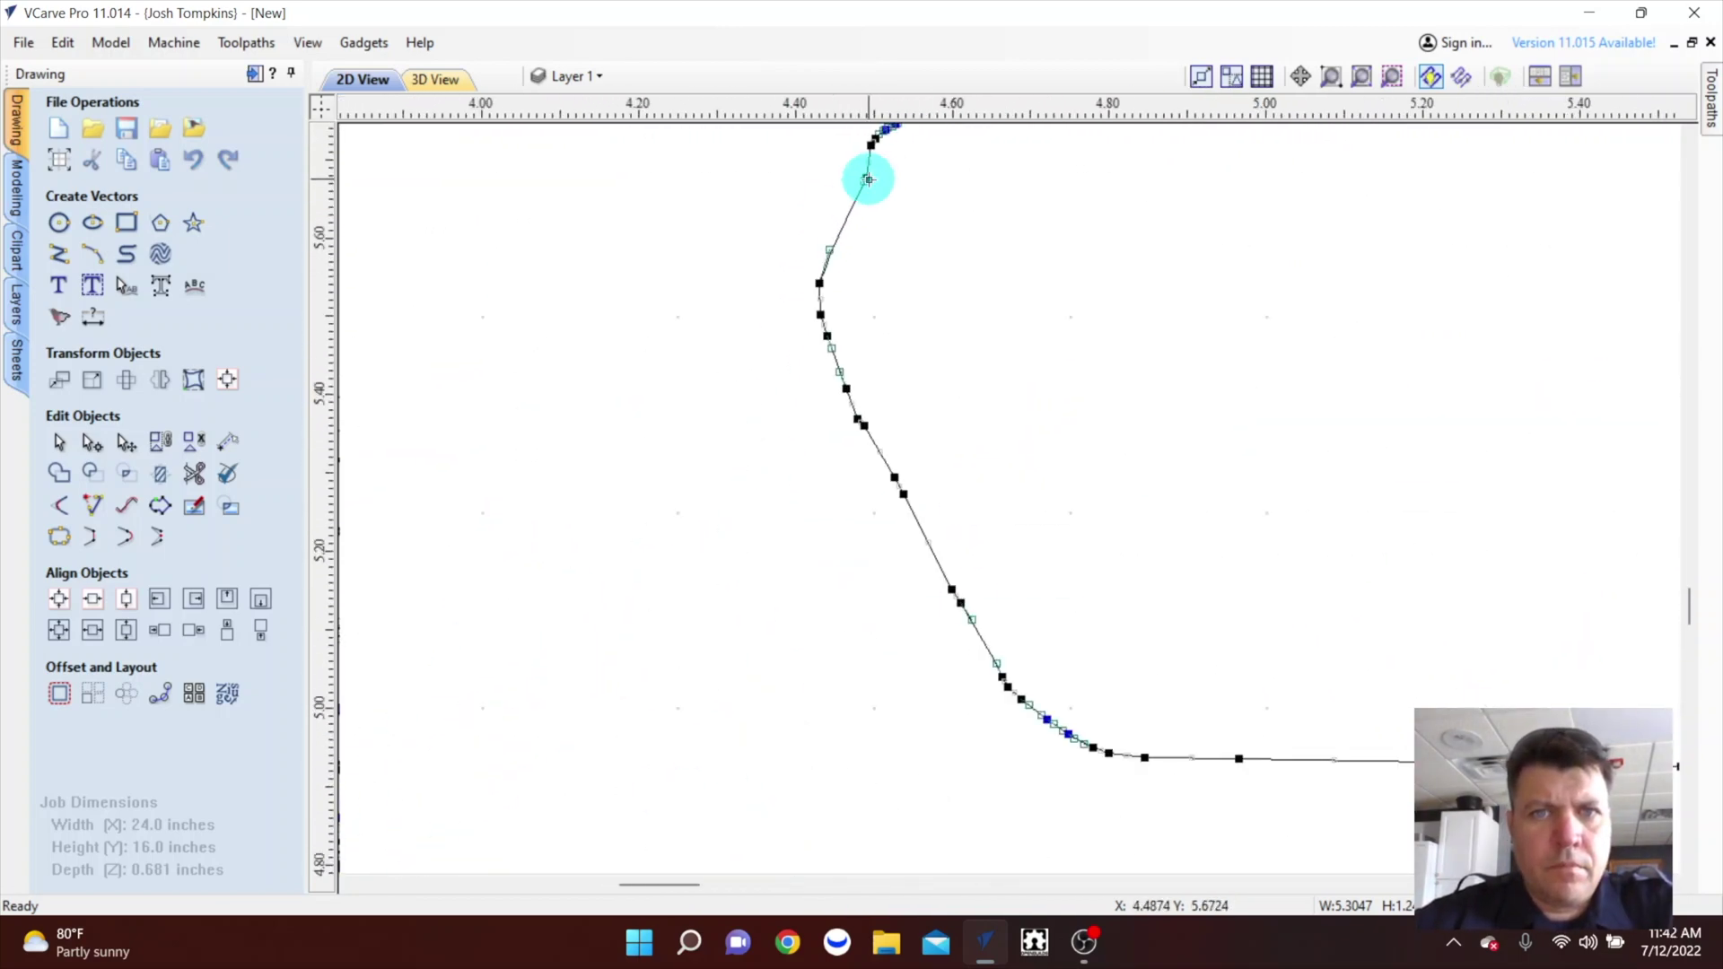
scroll(868, 180, up, 2)
key(d)
key(d)
key(d)
key(d)
key(d)
scroll(692, 627, up, 4)
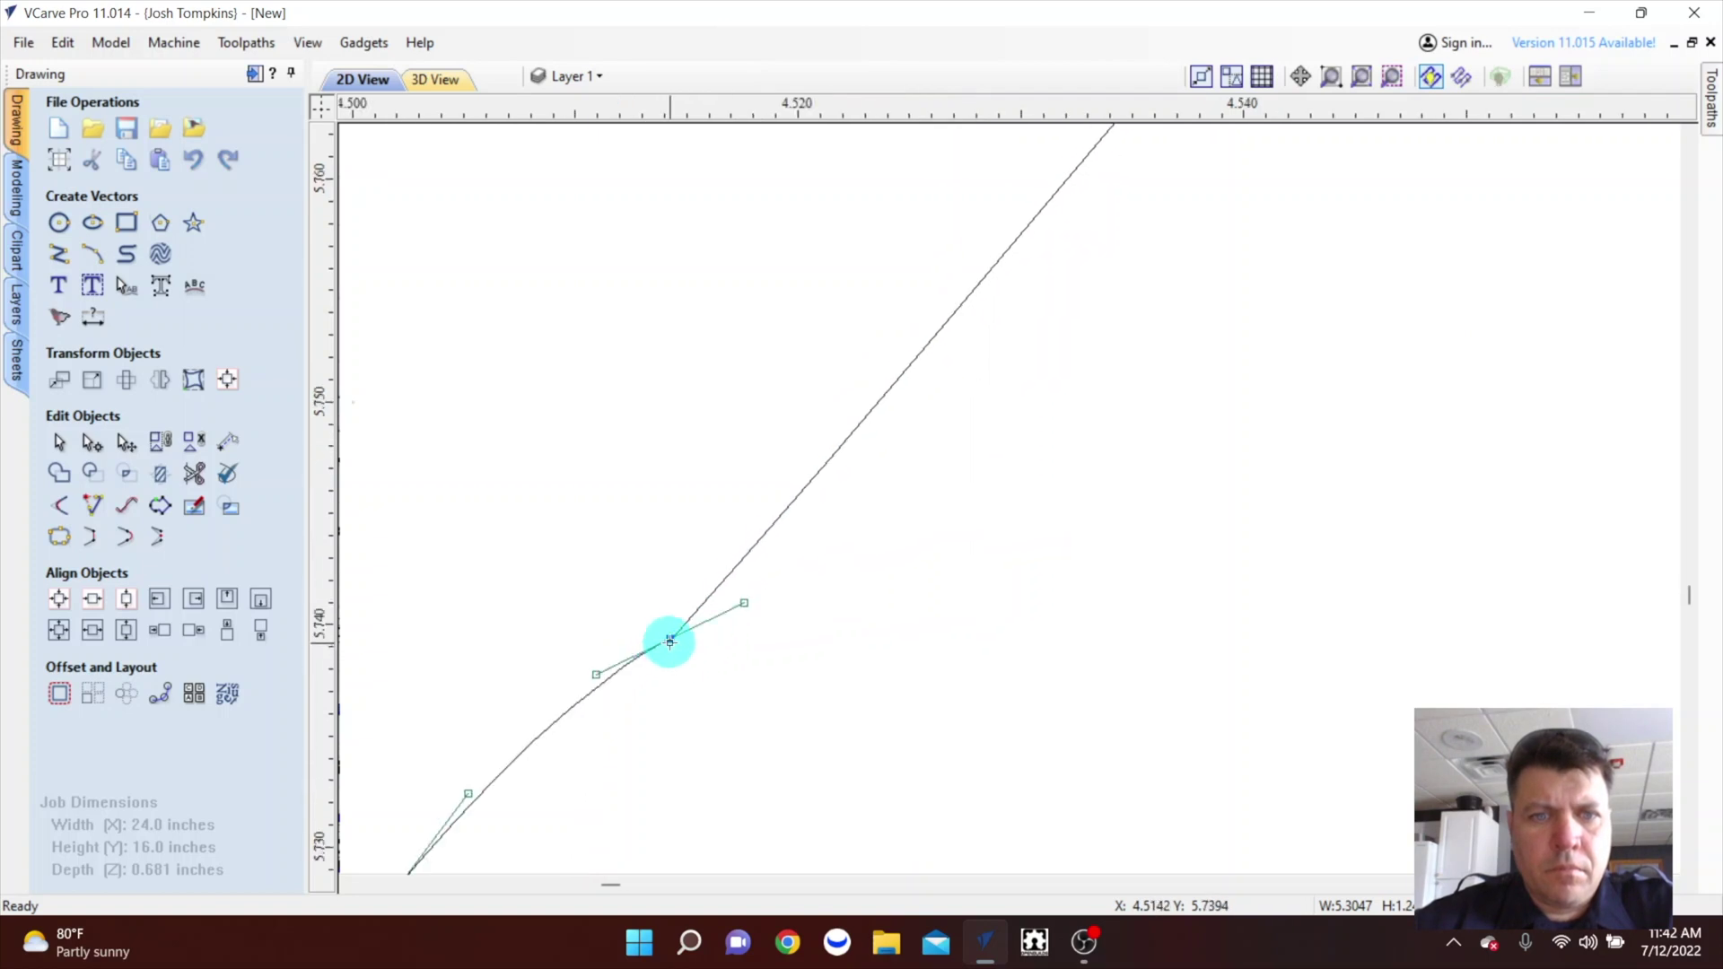
scroll(670, 642, down, 4)
scroll(565, 466, up, 2)
scroll(650, 488, down, 2)
scroll(565, 640, up, 2)
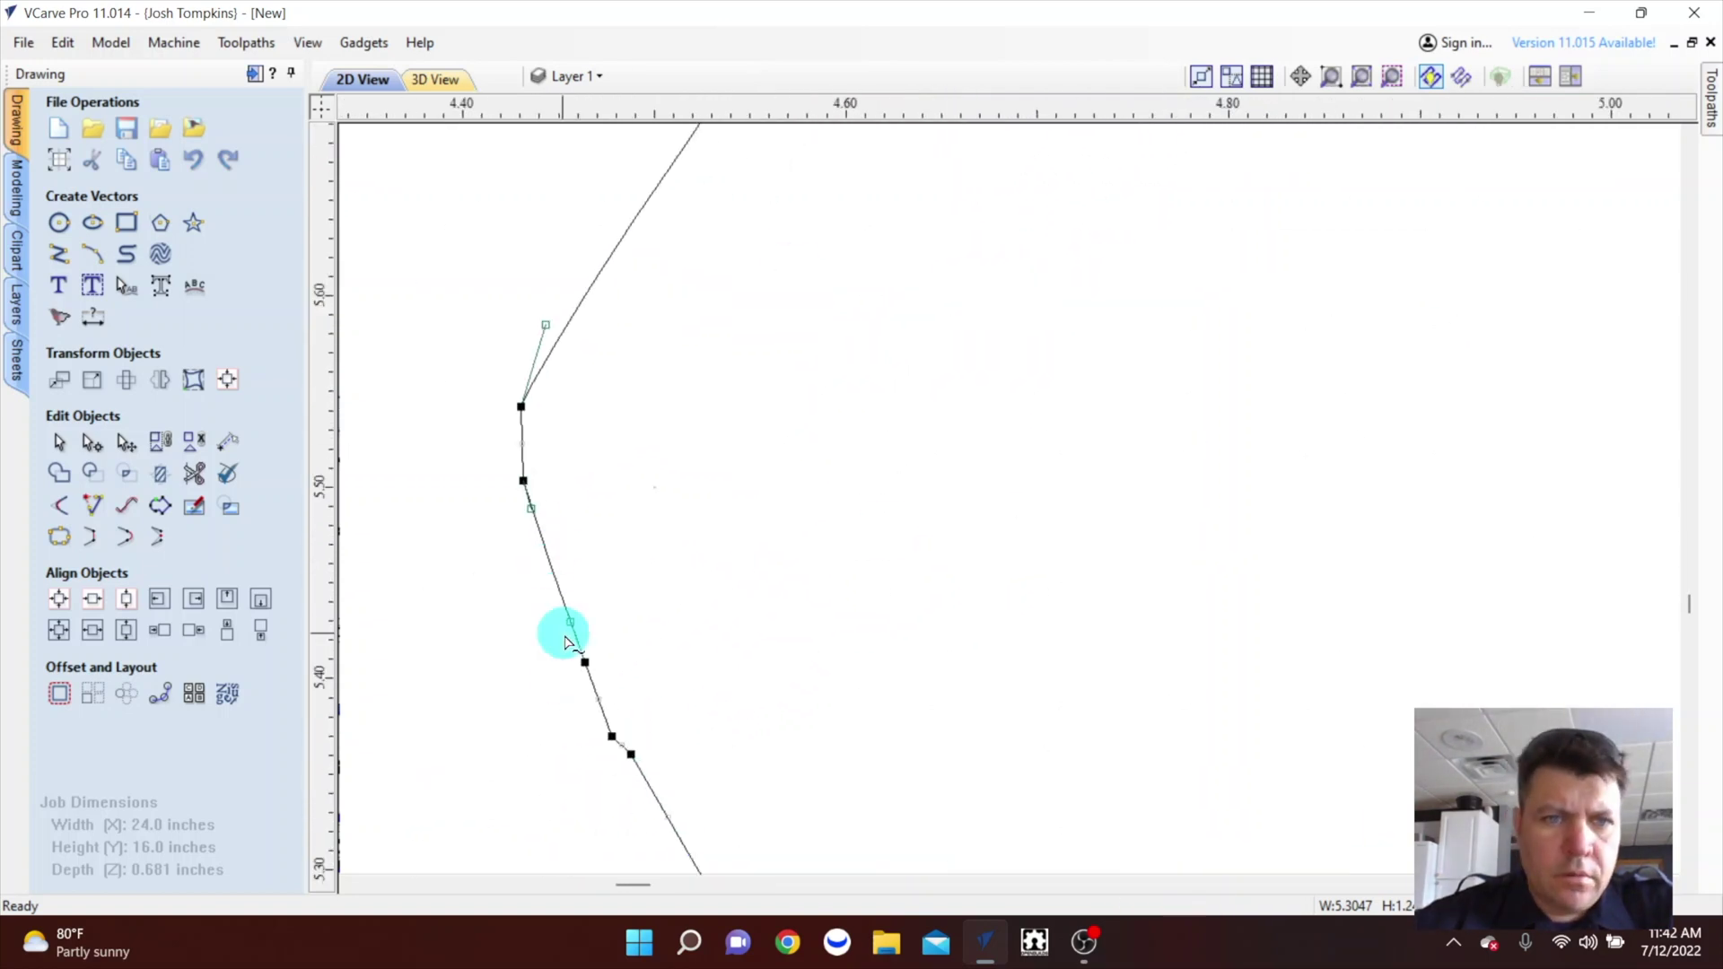
scroll(566, 641, down, 1)
scroll(743, 735, down, 2)
scroll(654, 230, up, 2)
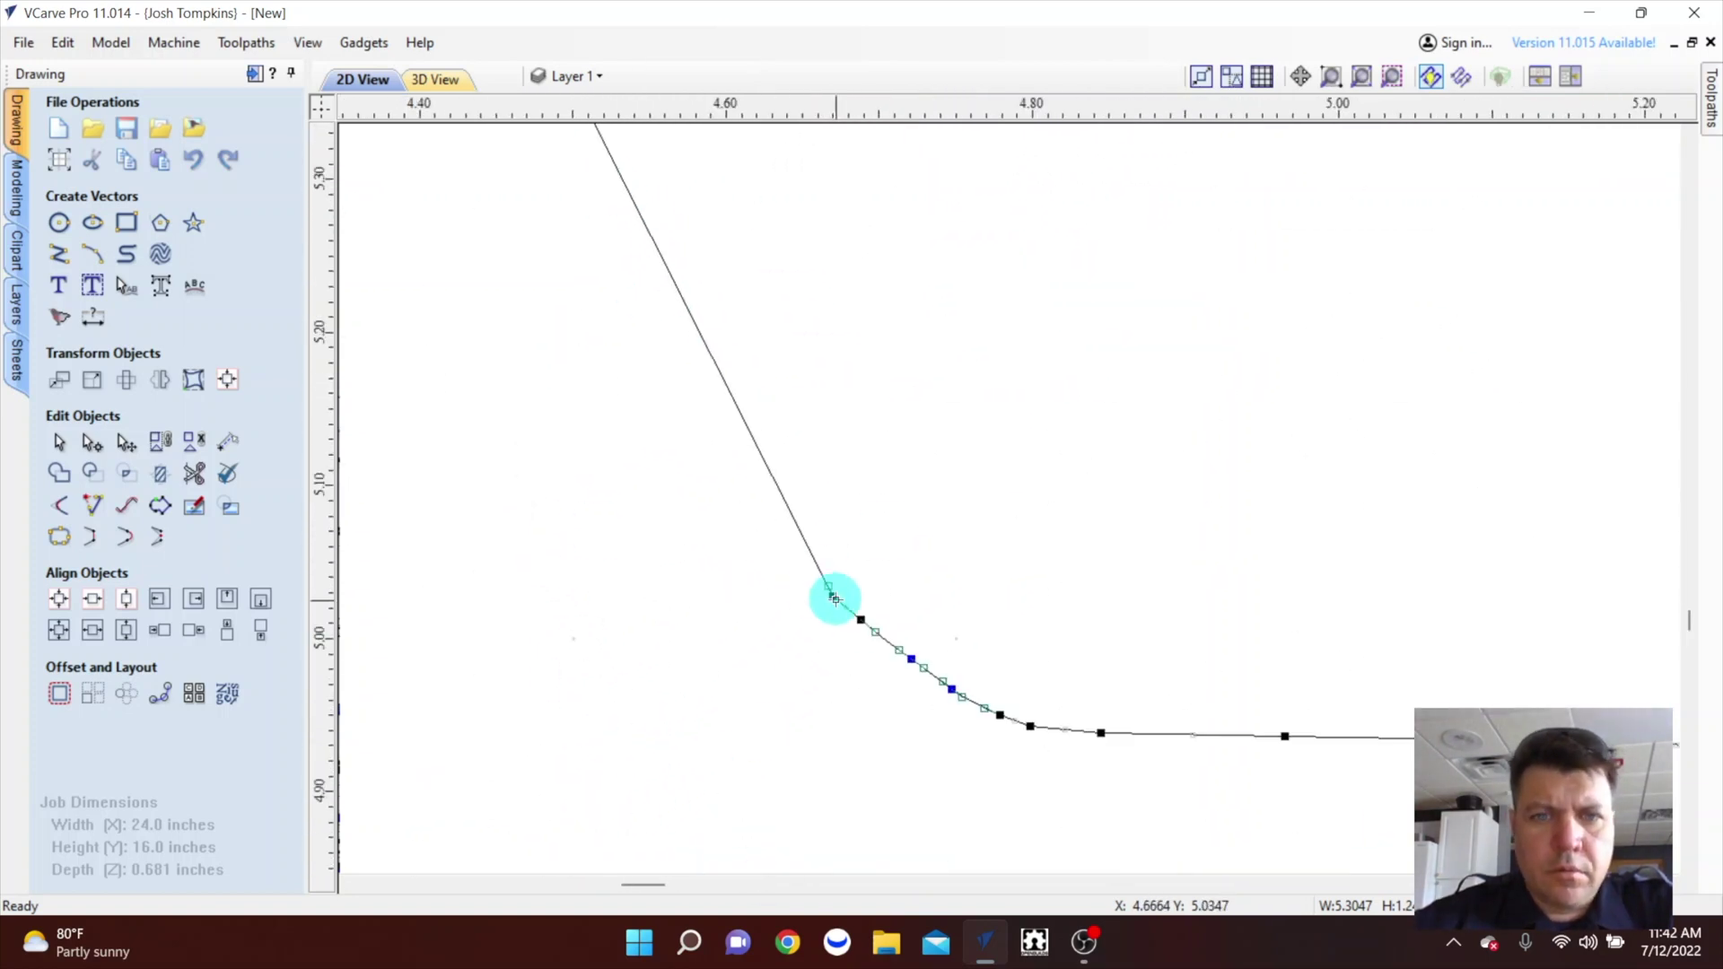
key(d)
scroll(853, 654, down, 2)
Remove the remaining bend nodes and inspect the nodes along the S-shaped curve.
scroll(742, 380, up, 2)
key(d)
key(d)
scroll(718, 365, up, 1)
scroll(718, 366, down, 1)
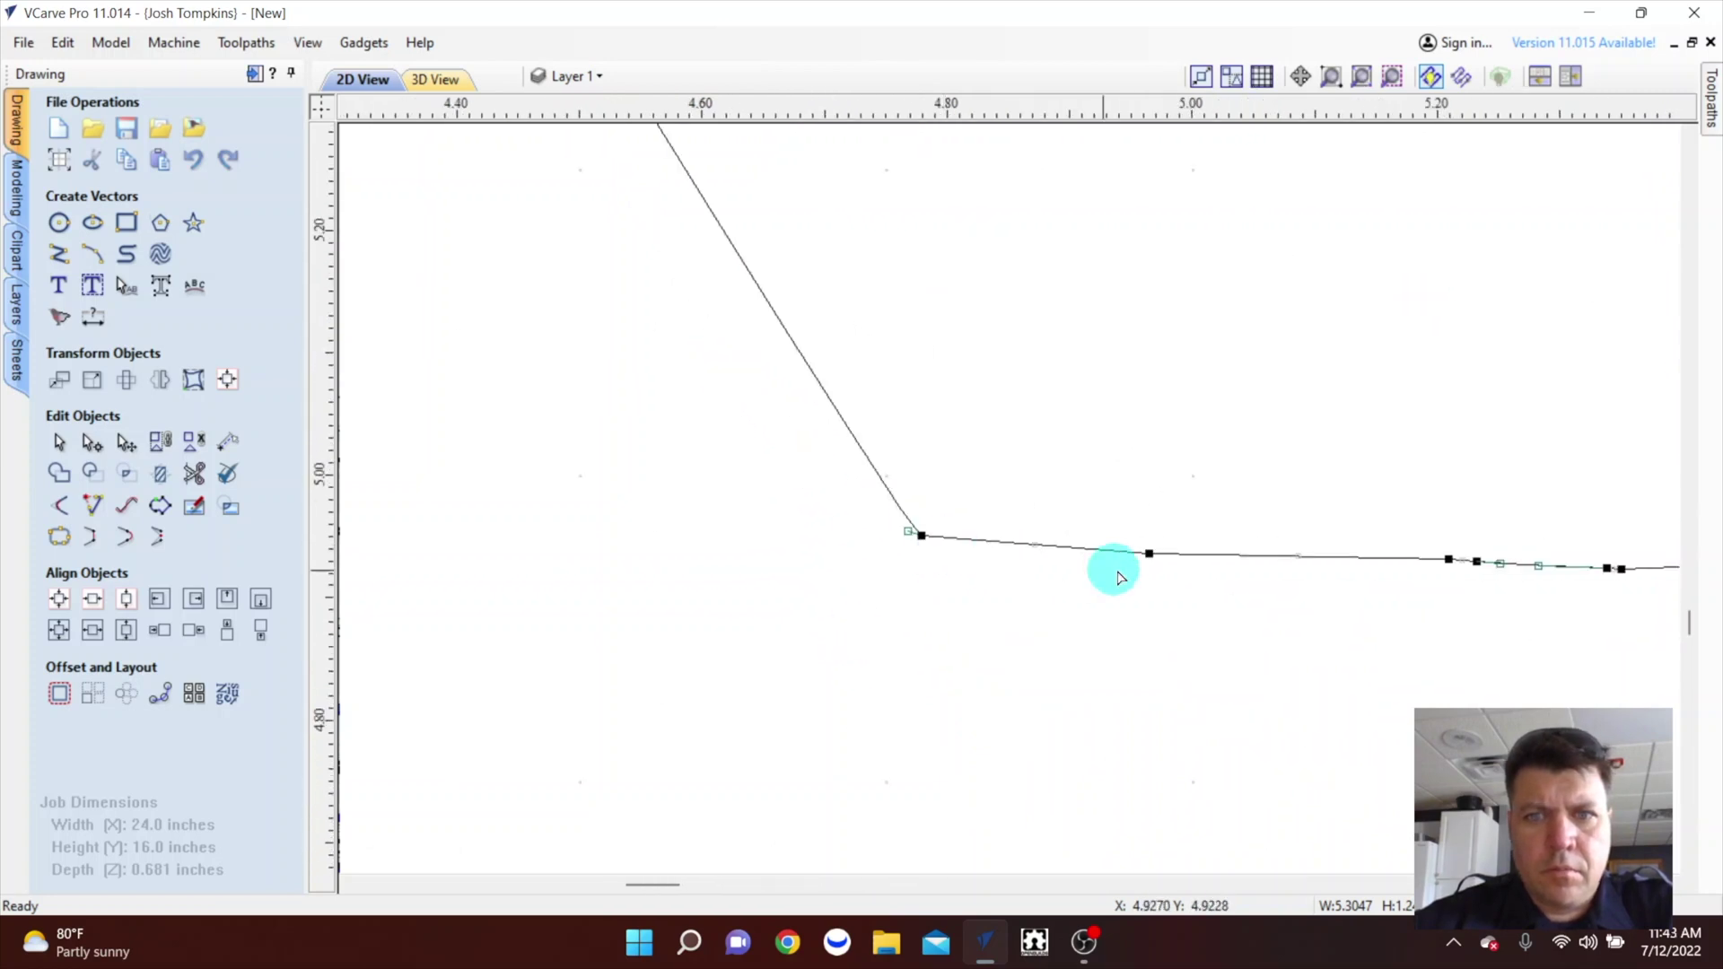
scroll(857, 580, down, 1)
scroll(727, 569, up, 2)
scroll(1069, 553, up, 1)
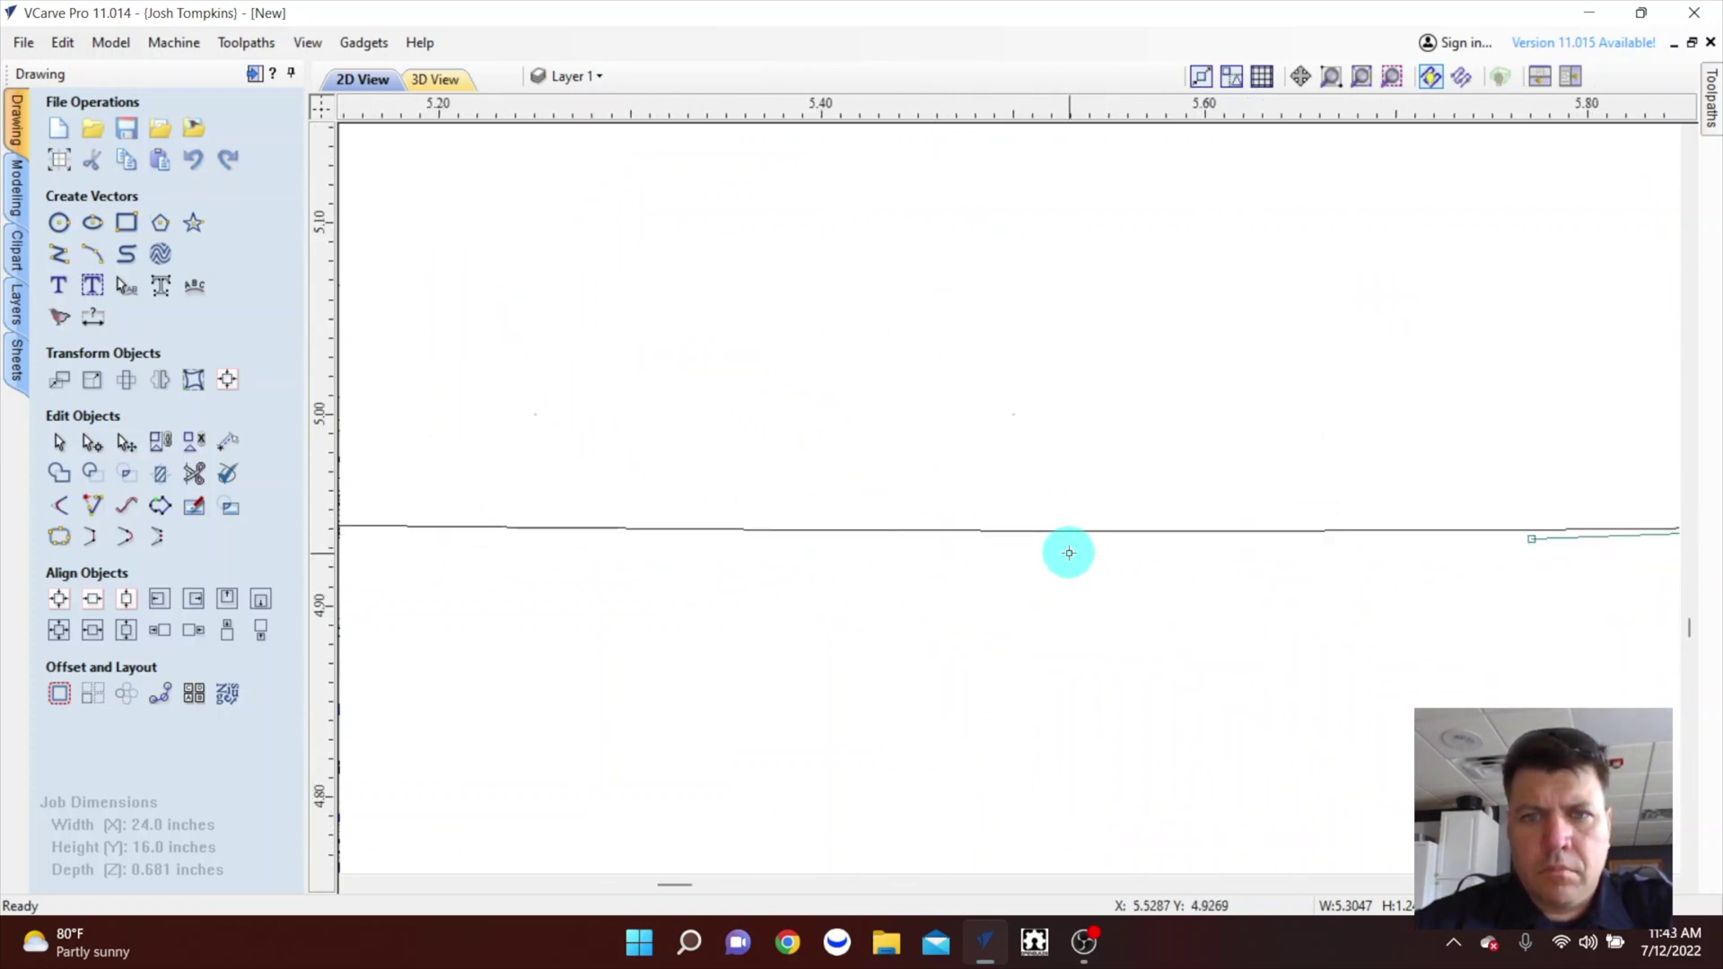
scroll(1069, 553, down, 2)
scroll(1265, 581, up, 2)
scroll(689, 662, down, 3)
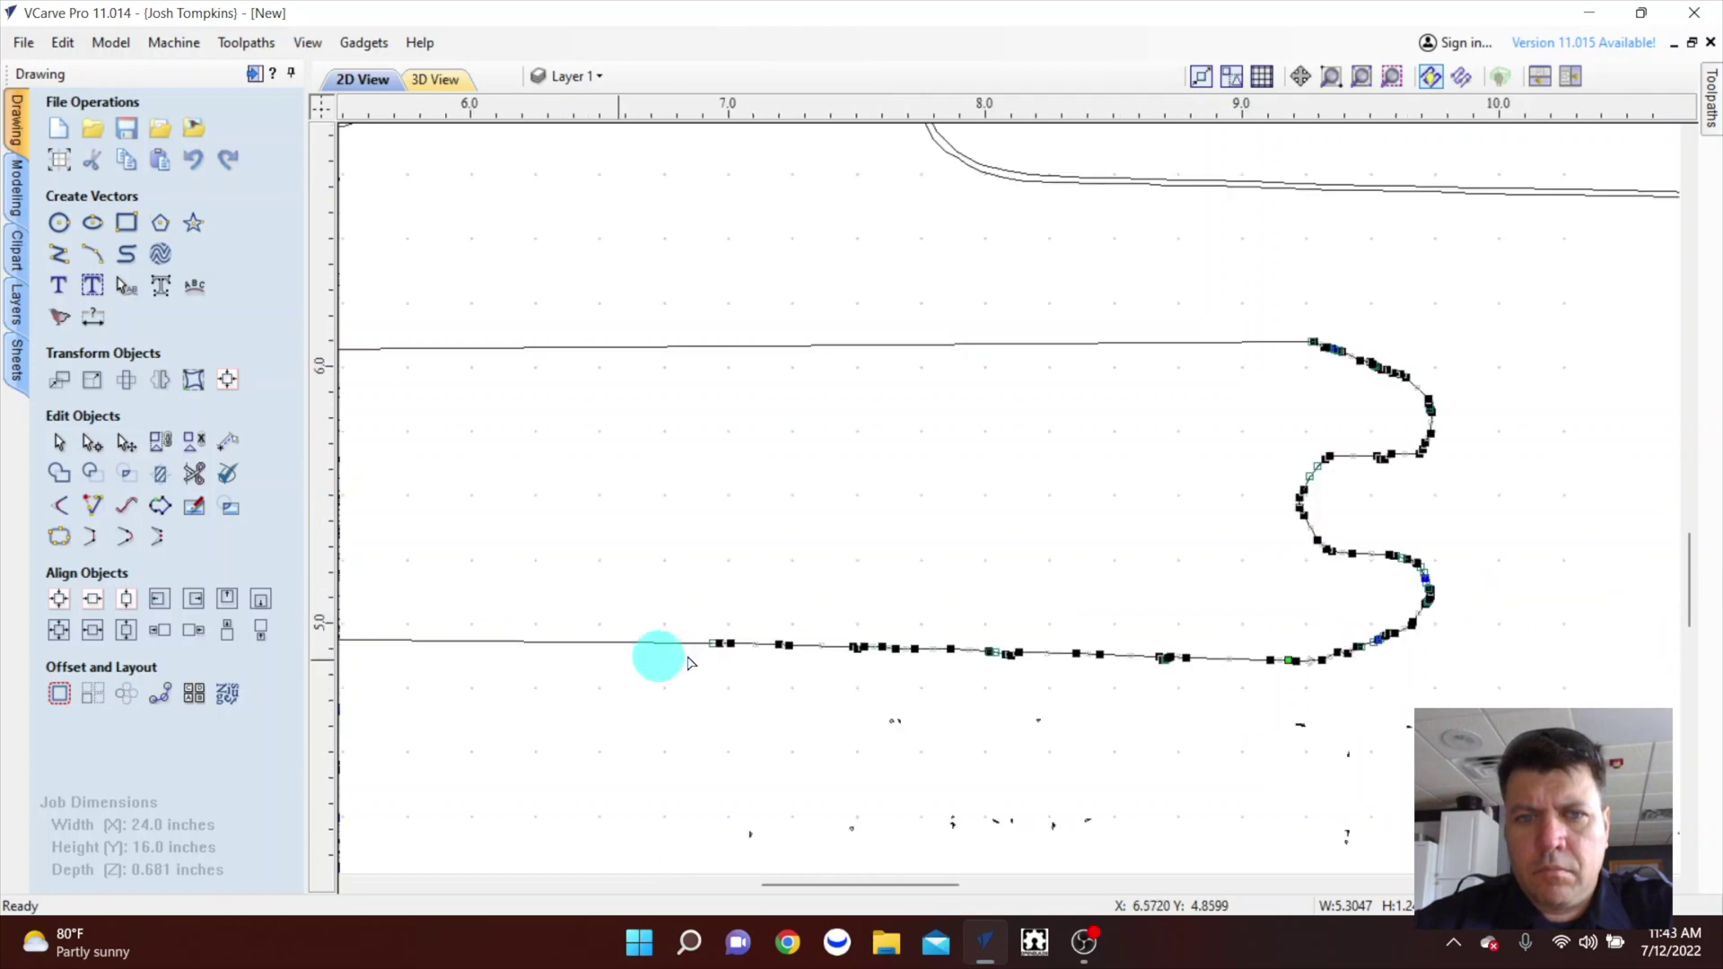
scroll(689, 662, up, 2)
scroll(769, 541, up, 3)
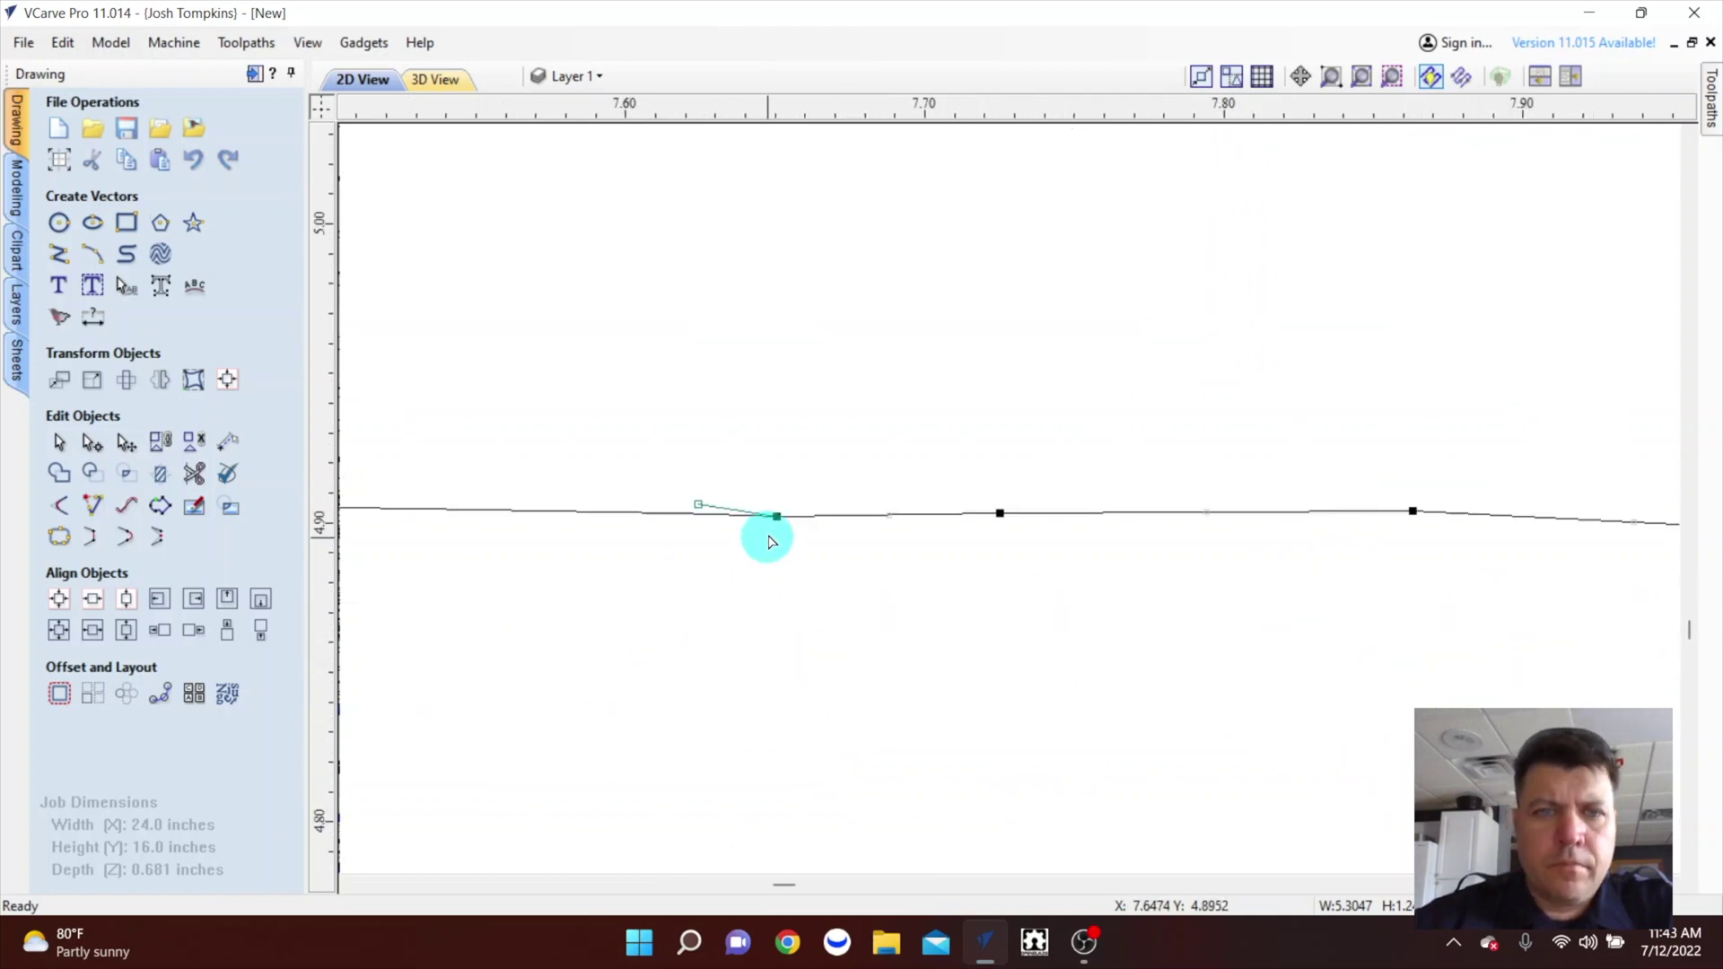
scroll(1000, 557, down, 2)
scroll(1450, 542, up, 1)
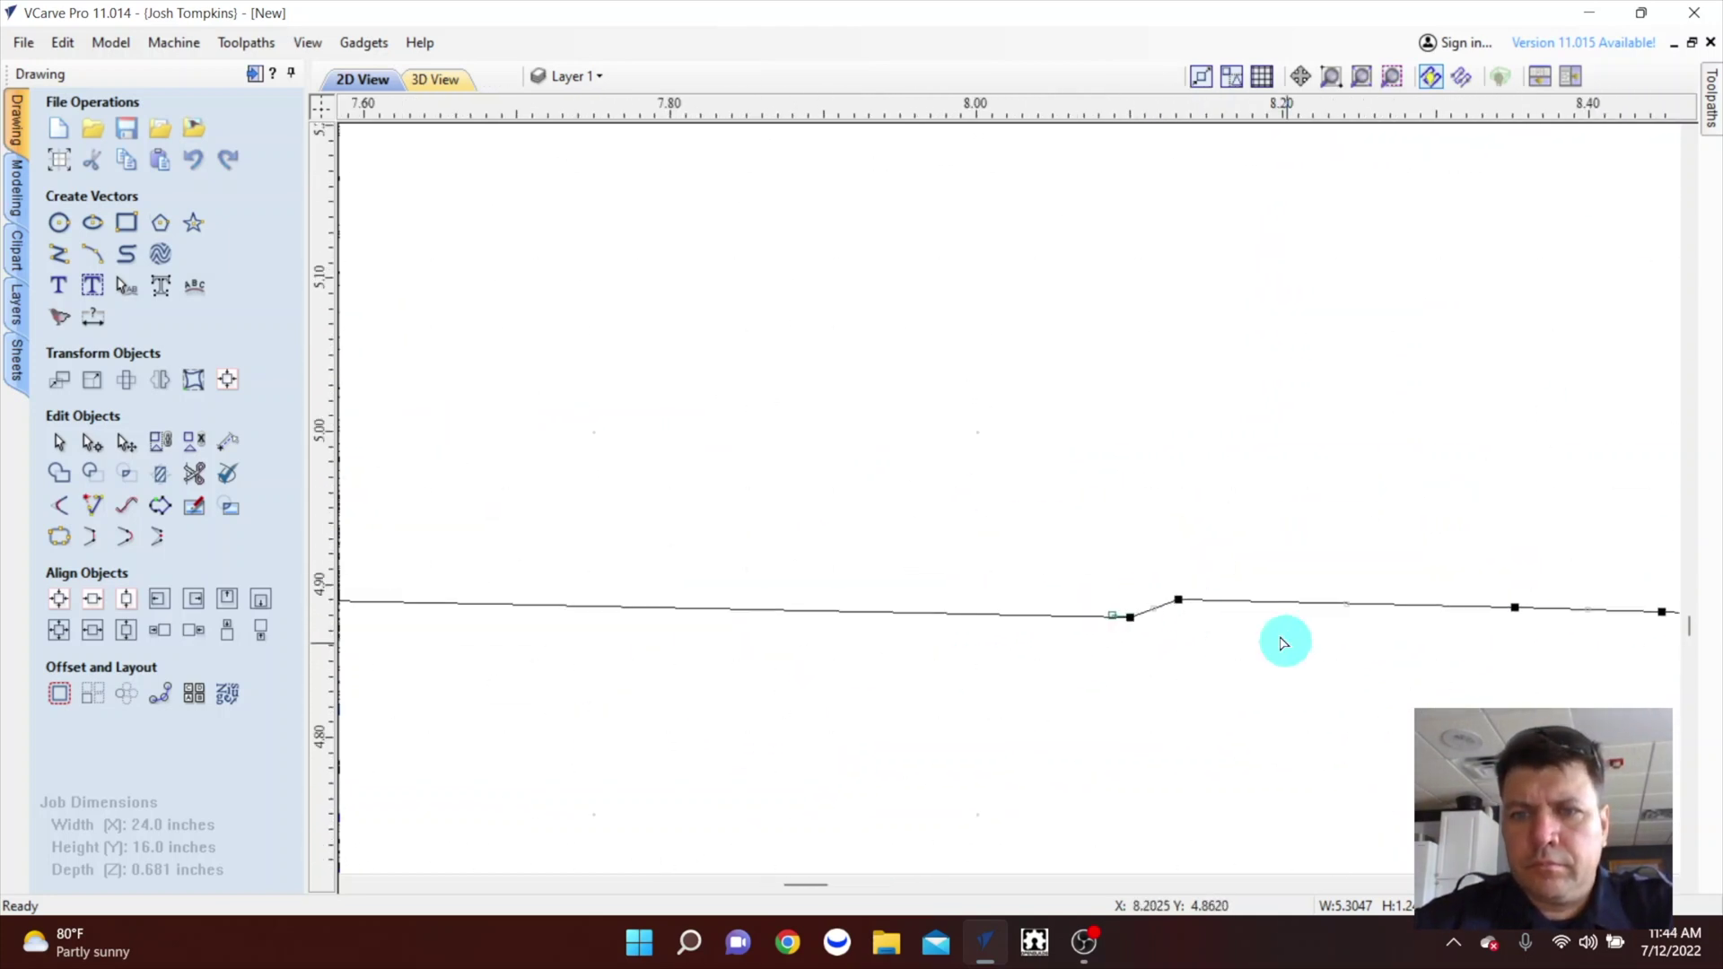
scroll(542, 496, down, 2)
scroll(1008, 535, up, 4)
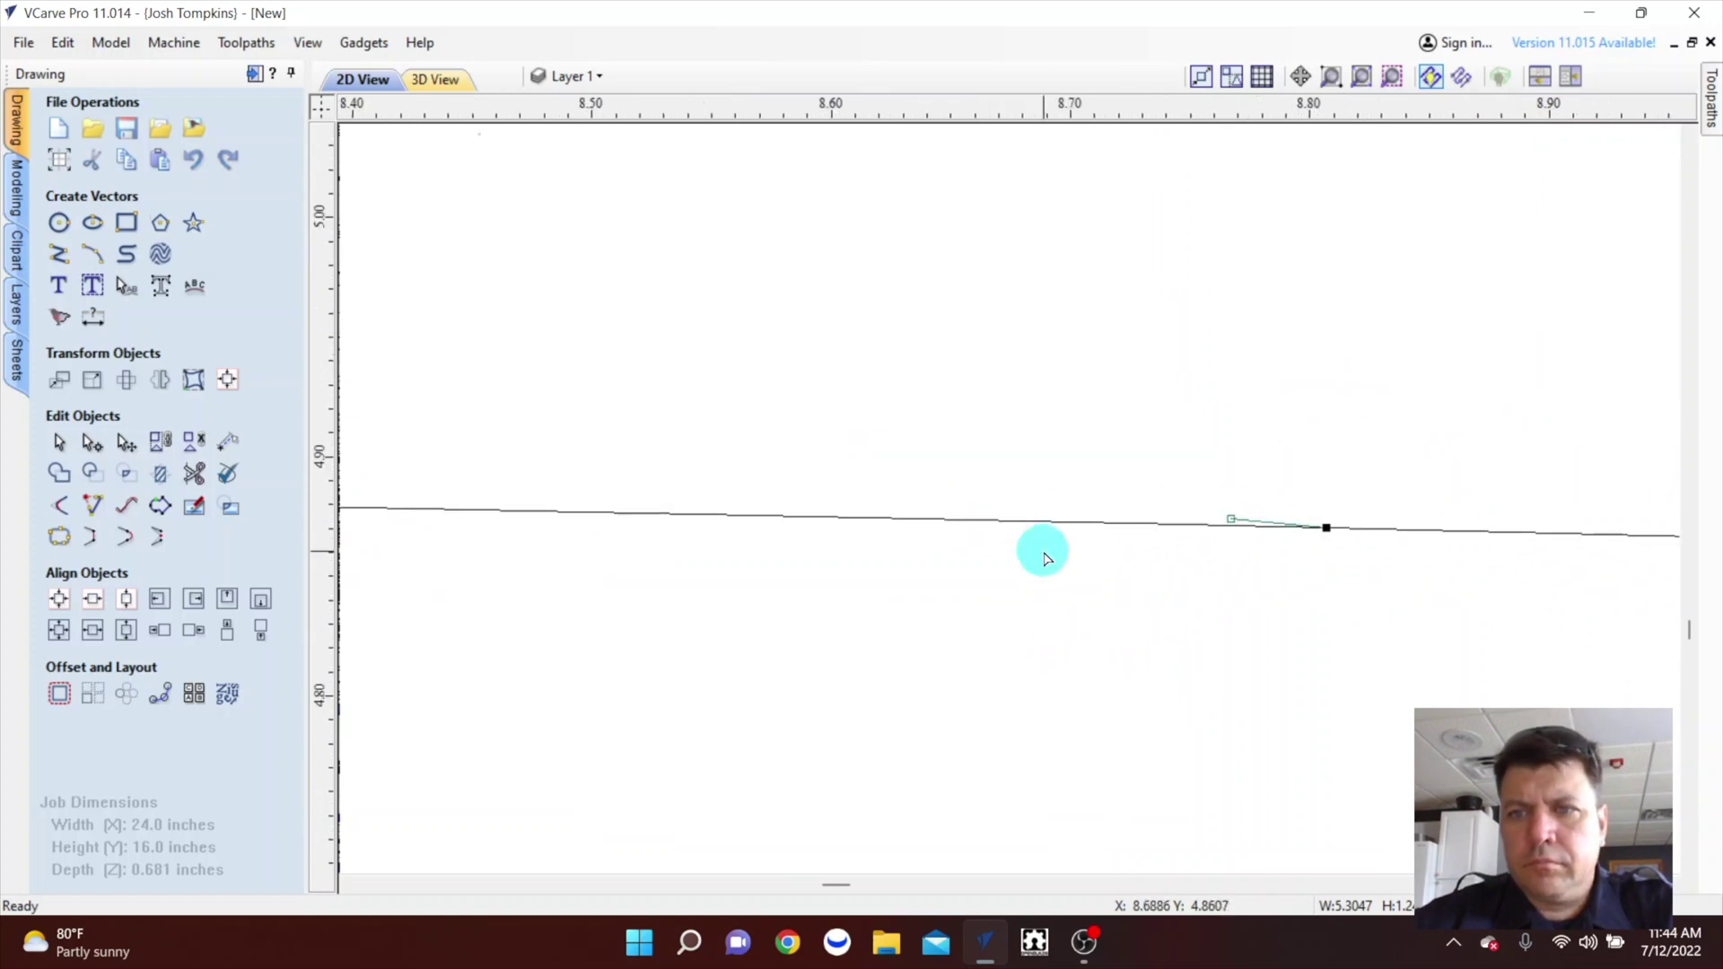
scroll(1043, 558, down, 2)
scroll(1403, 558, up, 2)
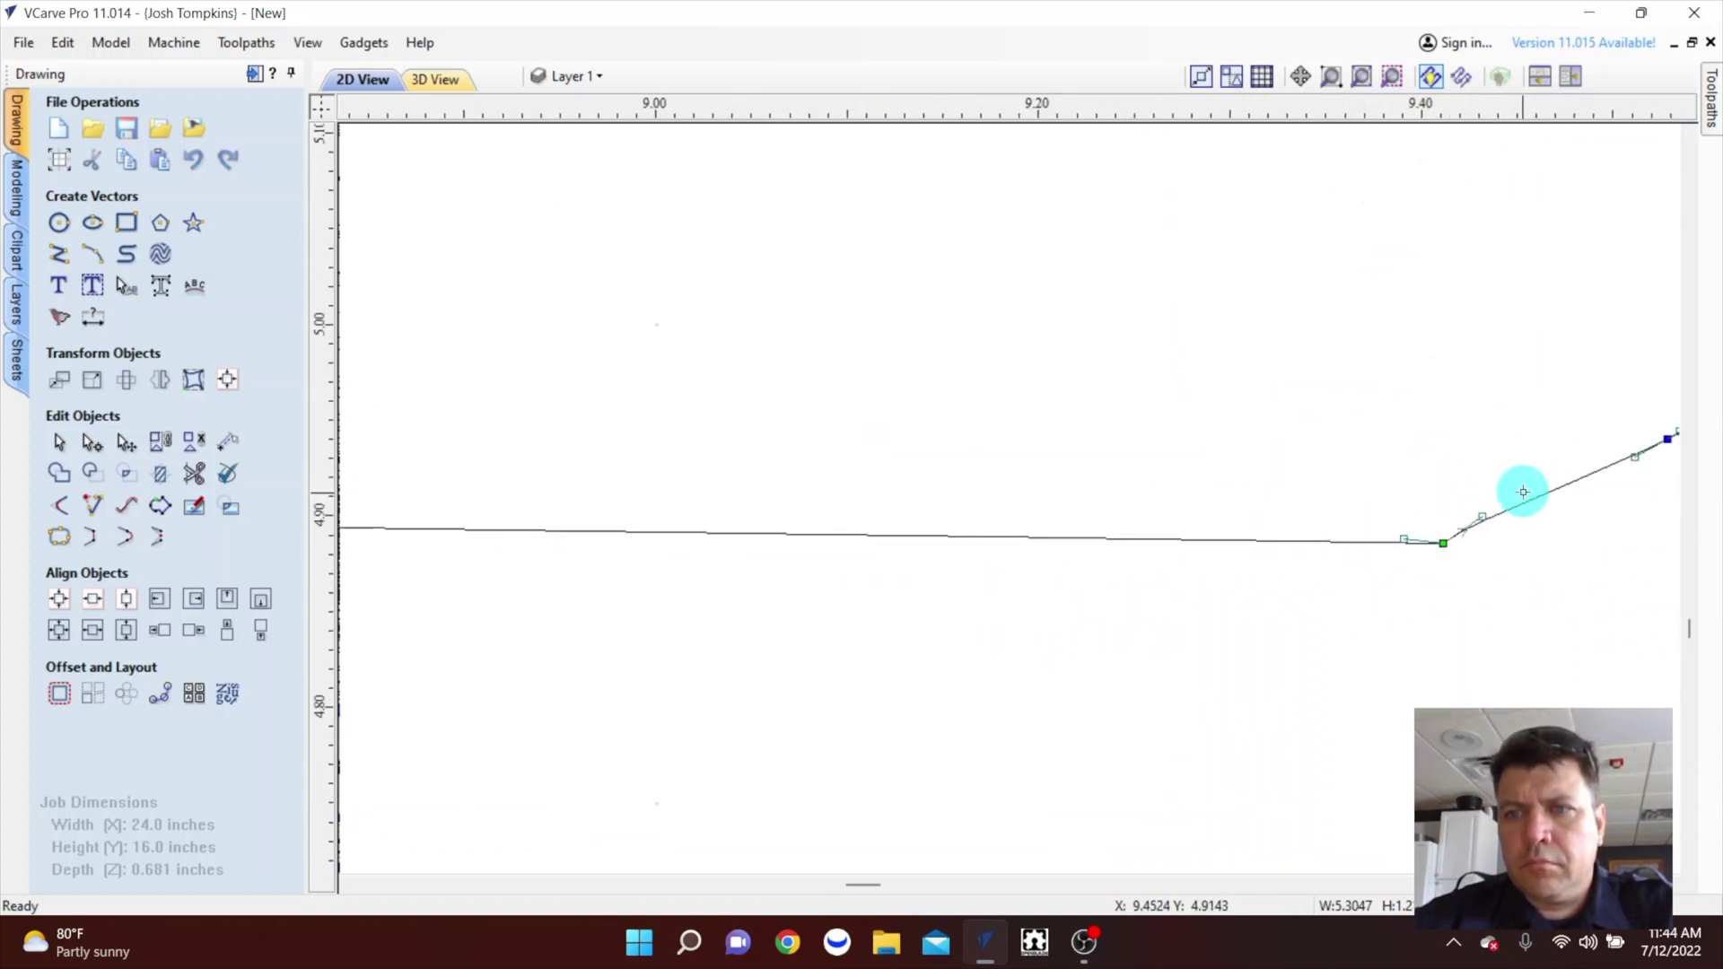
scroll(1523, 492, down, 1)
scroll(1230, 577, down, 2)
scroll(1289, 421, up, 4)
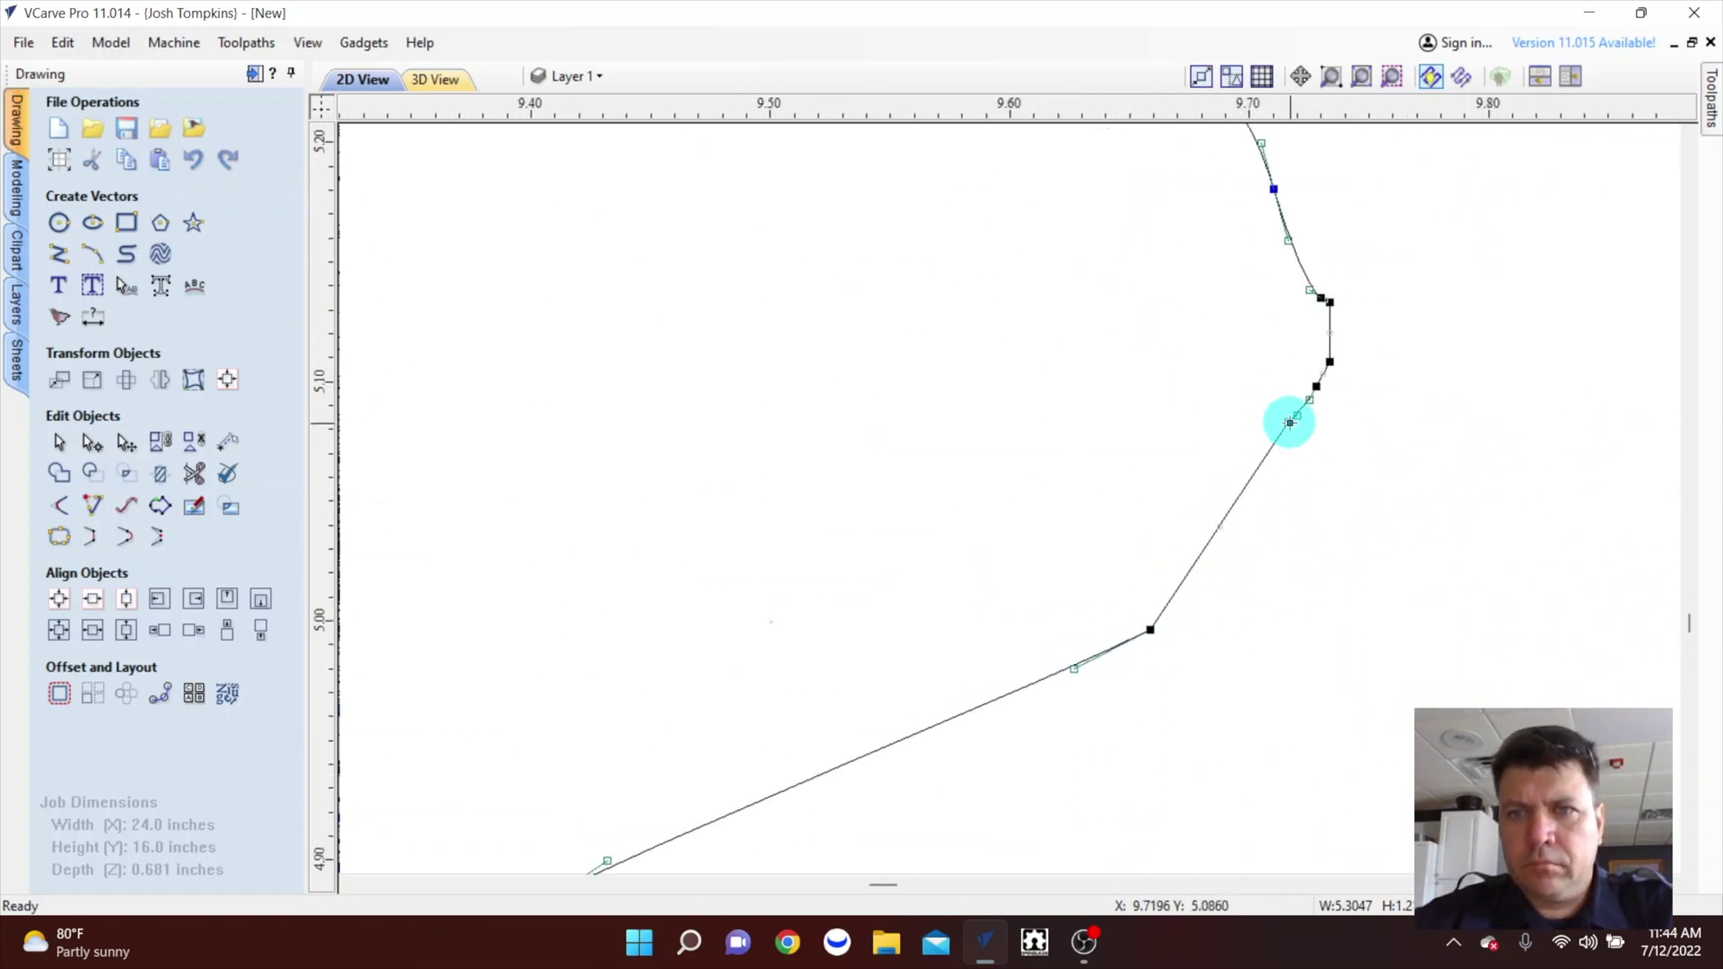
scroll(1337, 367, up, 2)
scroll(1253, 373, down, 4)
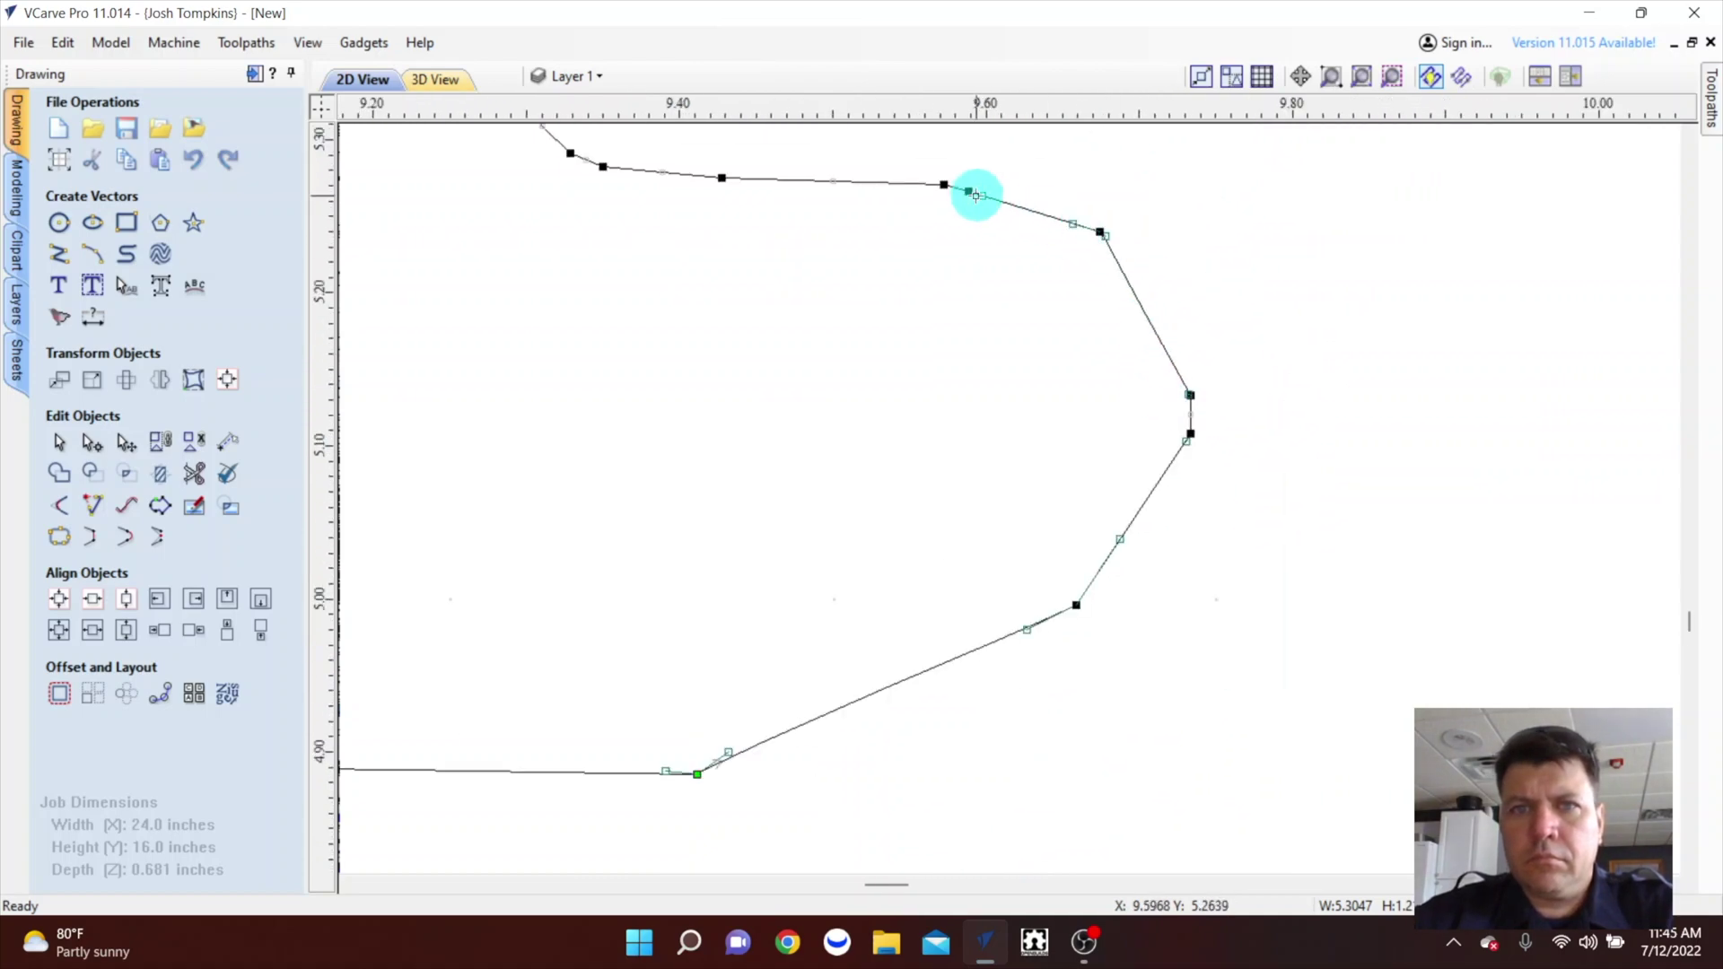
scroll(826, 623, down, 3)
scroll(661, 243, up, 4)
scroll(1515, 613, up, 3)
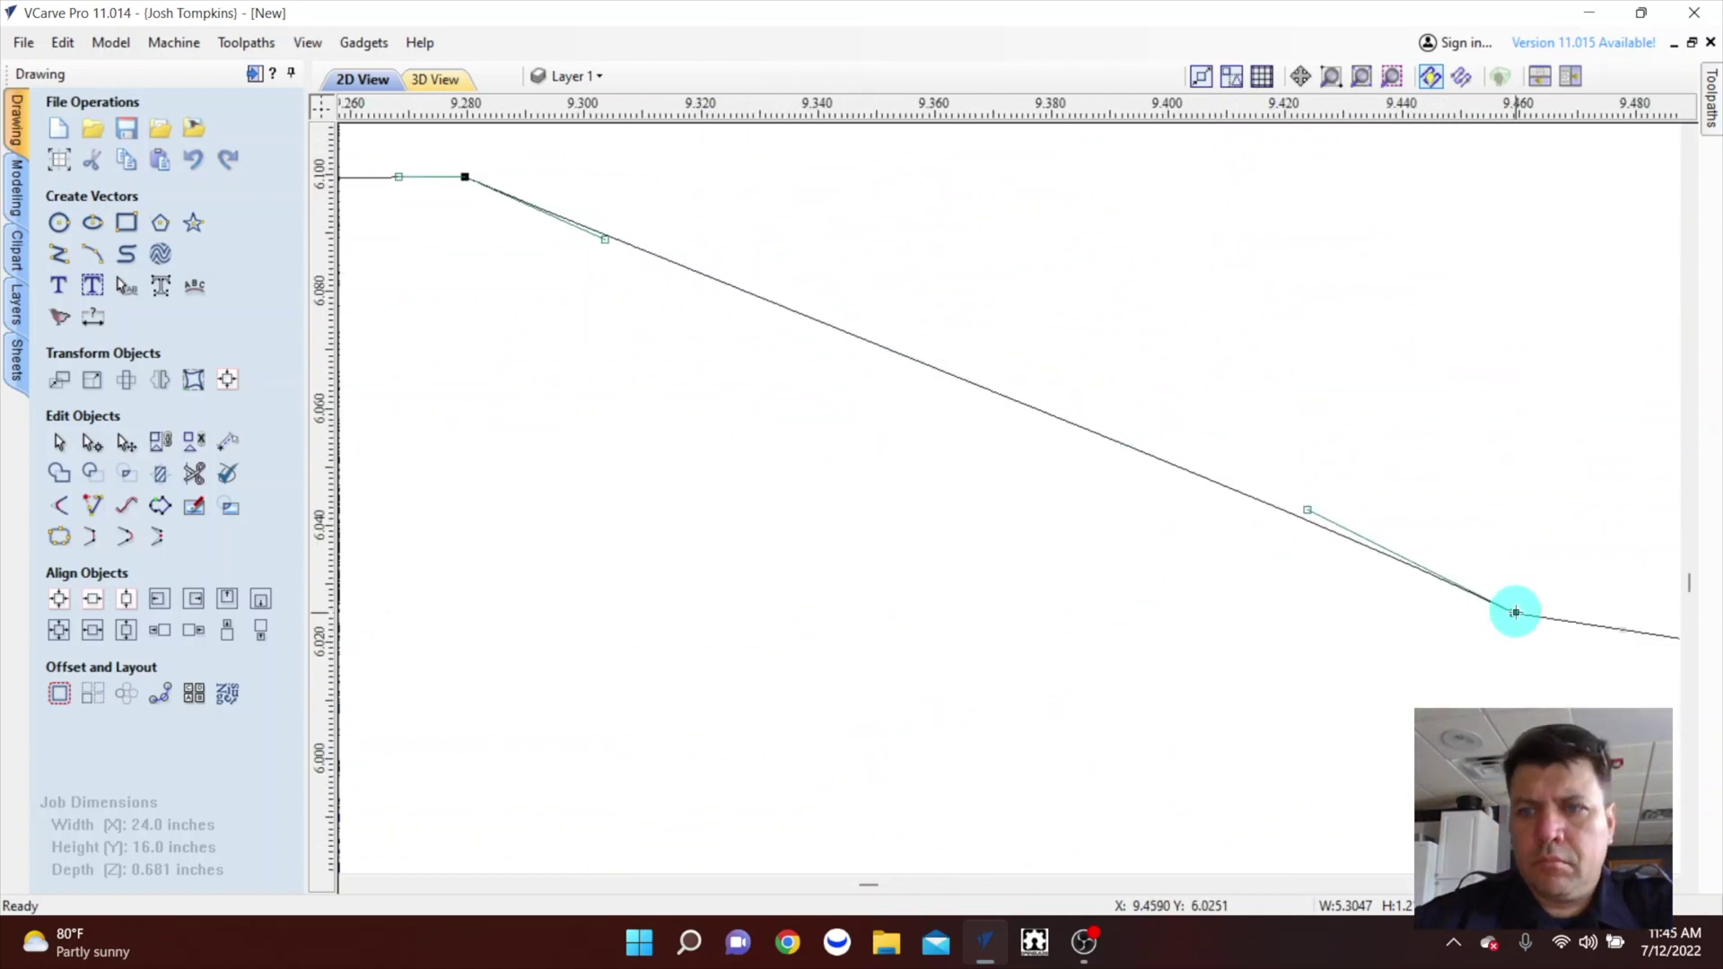
scroll(1515, 613, down, 2)
scroll(954, 515, down, 2)
scroll(796, 500, up, 1)
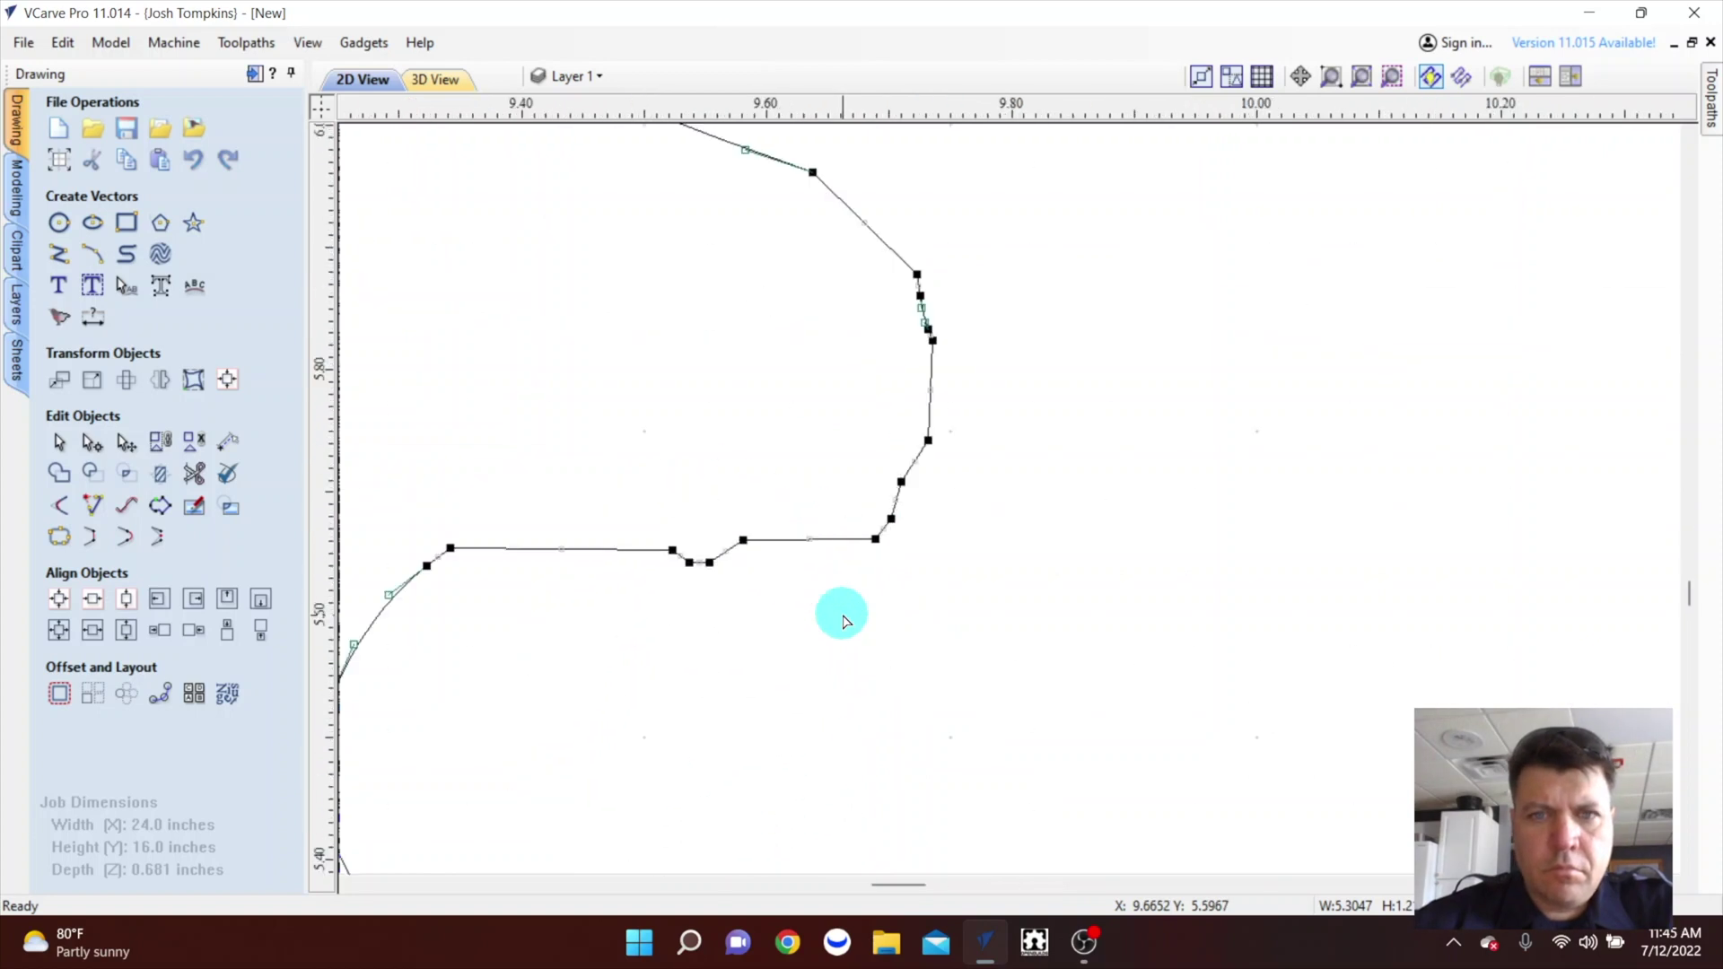
scroll(918, 462, down, 2)
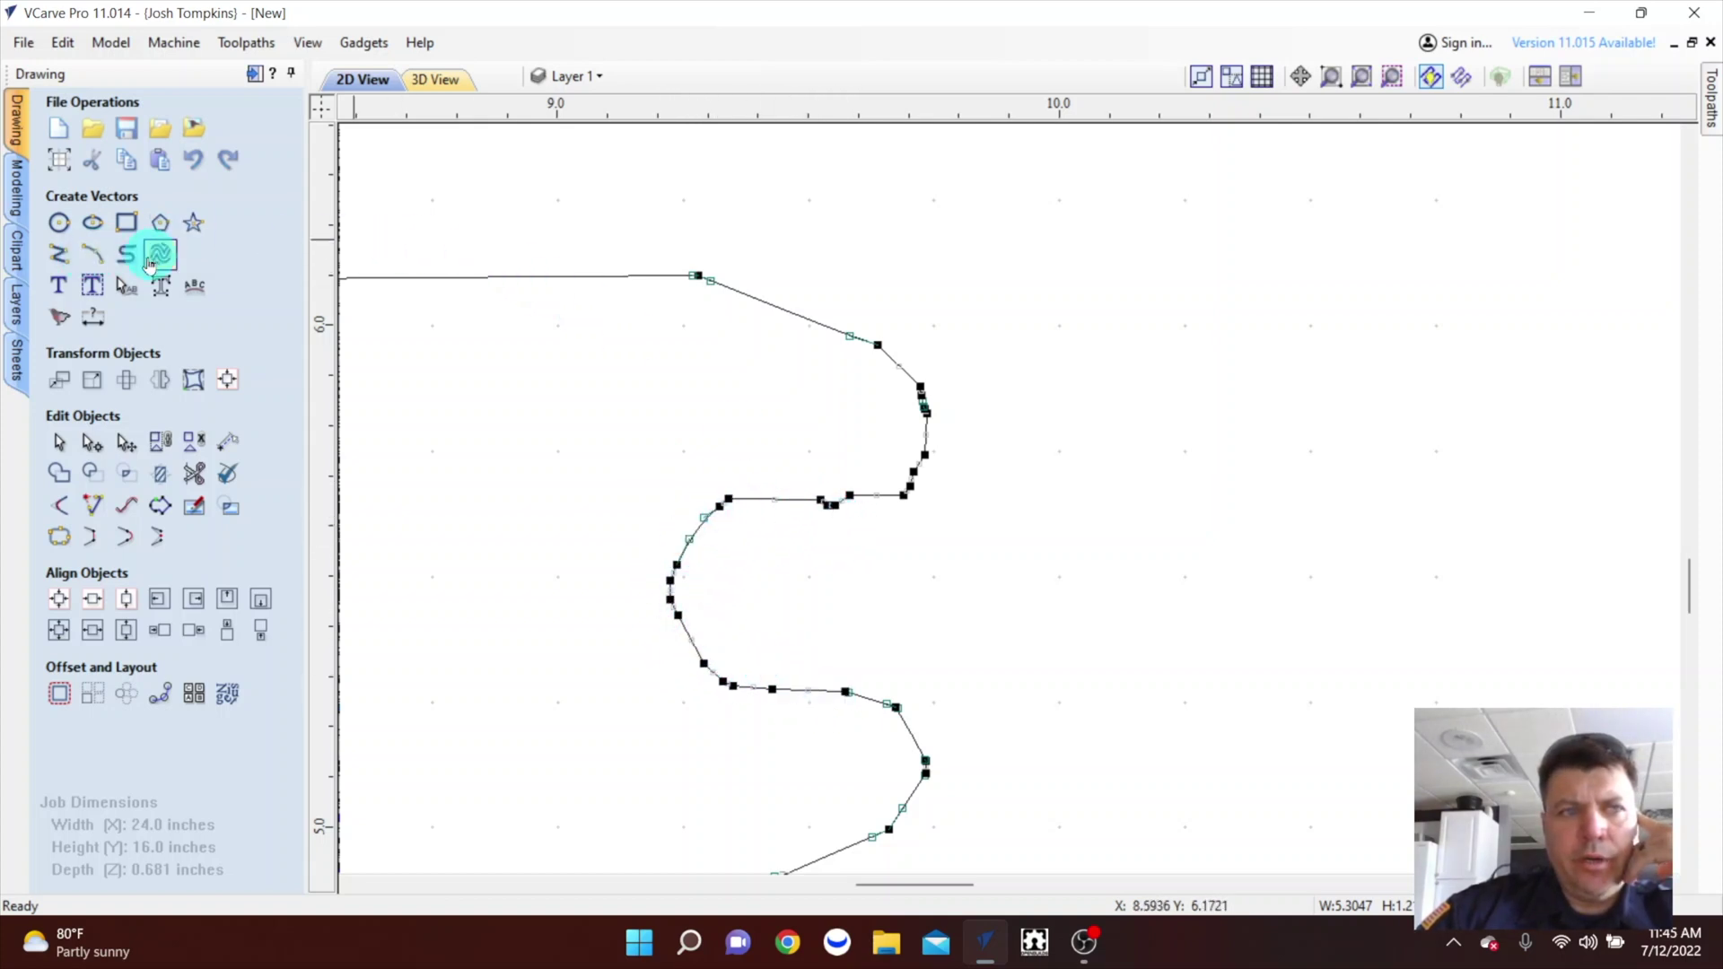
Draw a three-point arc across the notch corners to round the short tool's end.
click(93, 254)
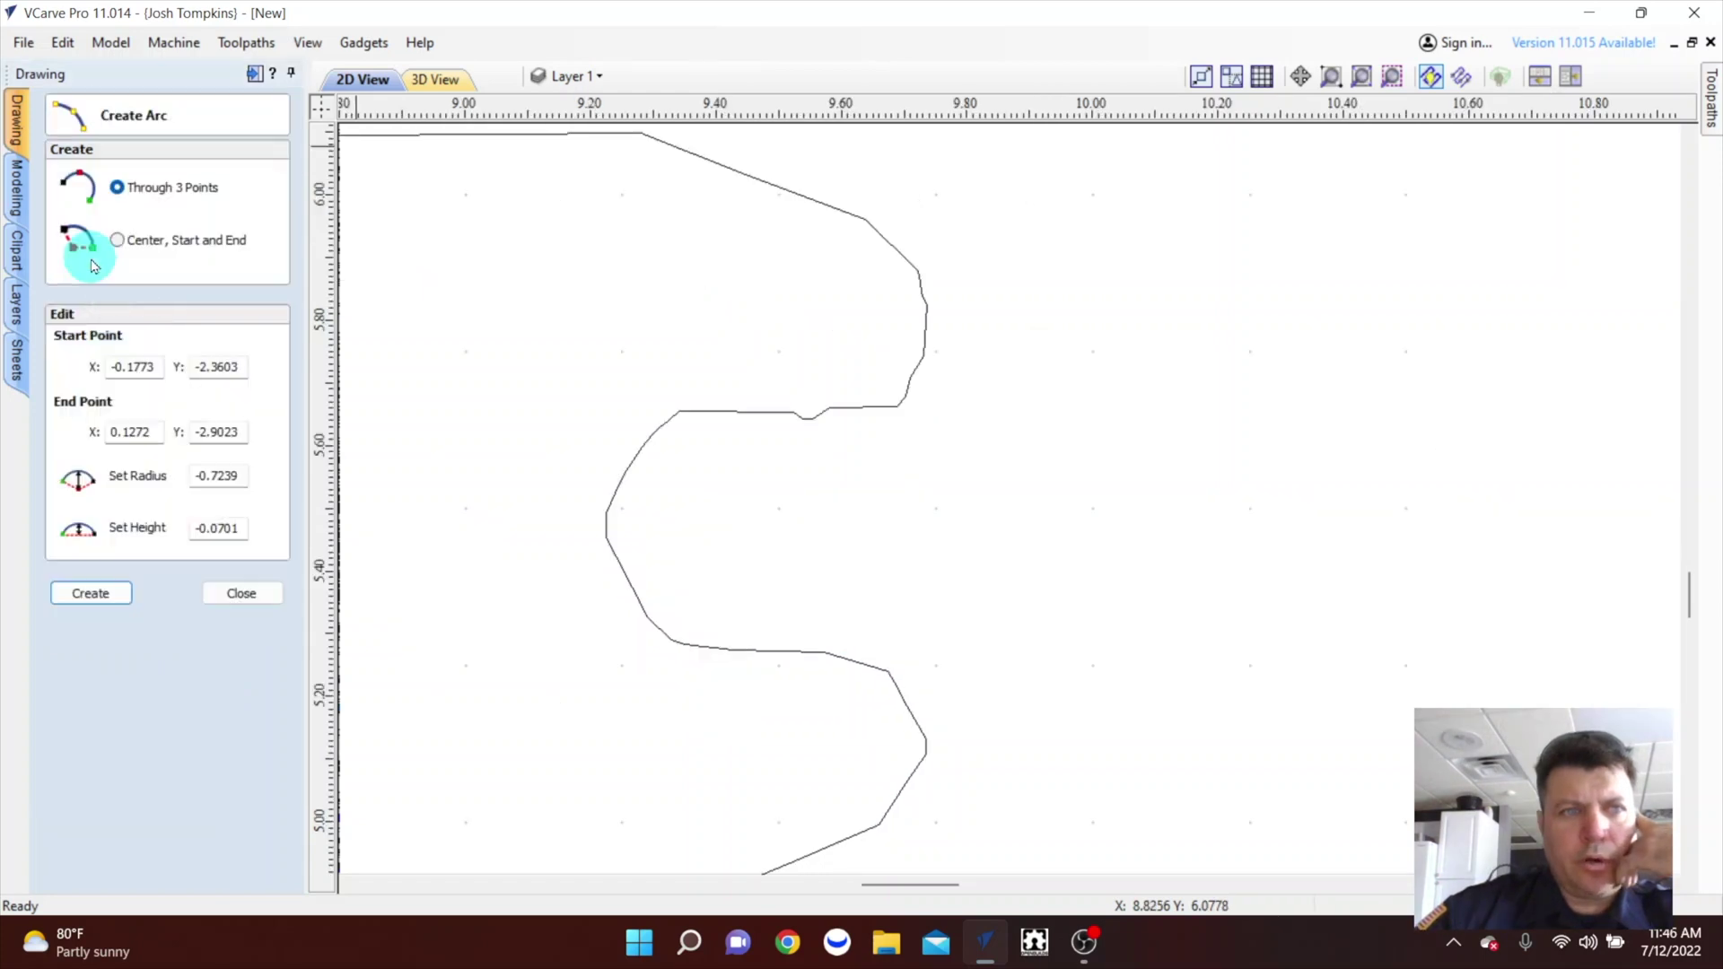
click(924, 305)
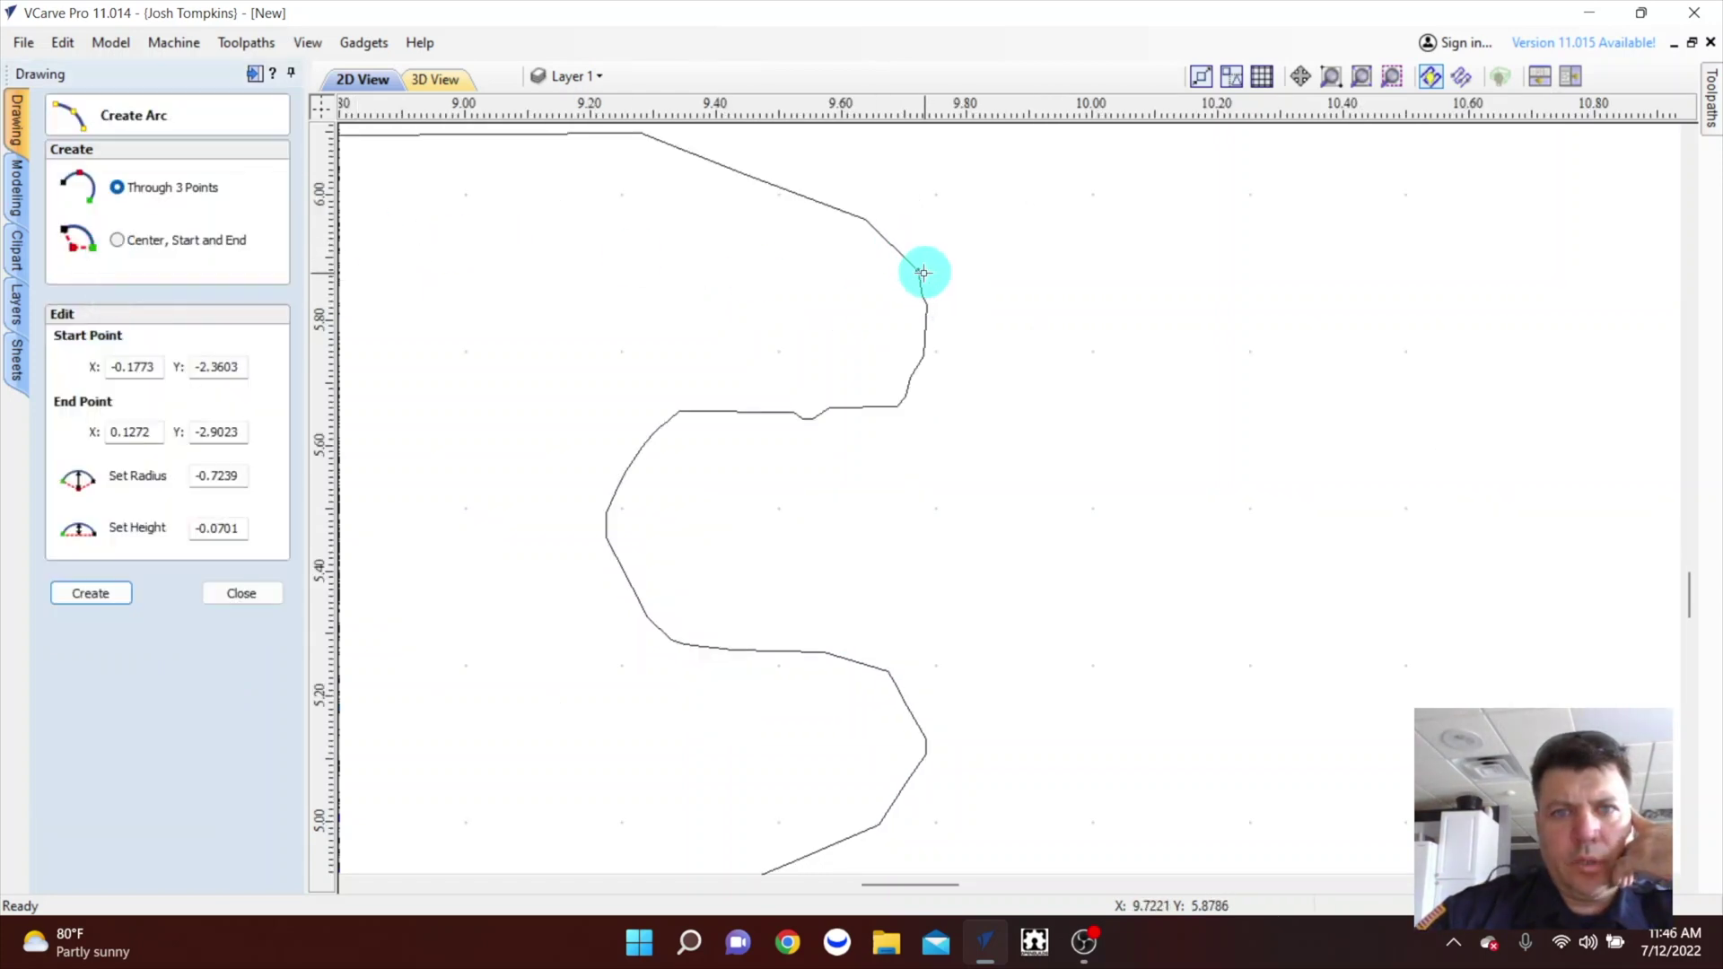
click(869, 231)
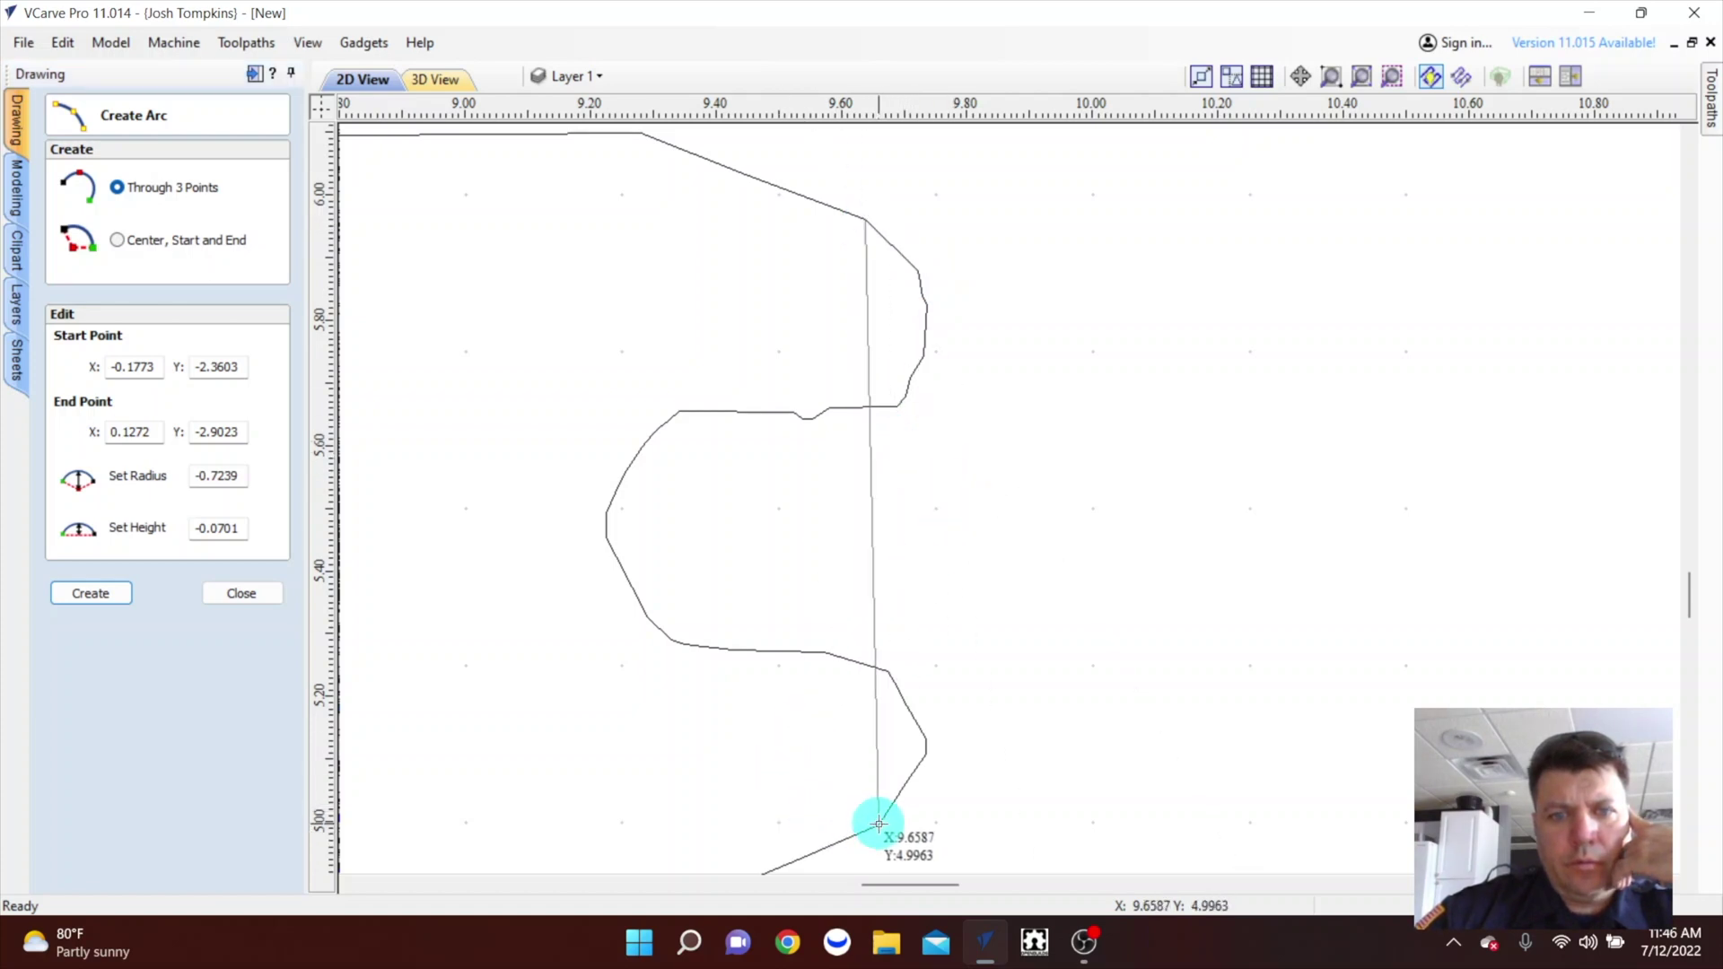
scroll(878, 824, up, 5)
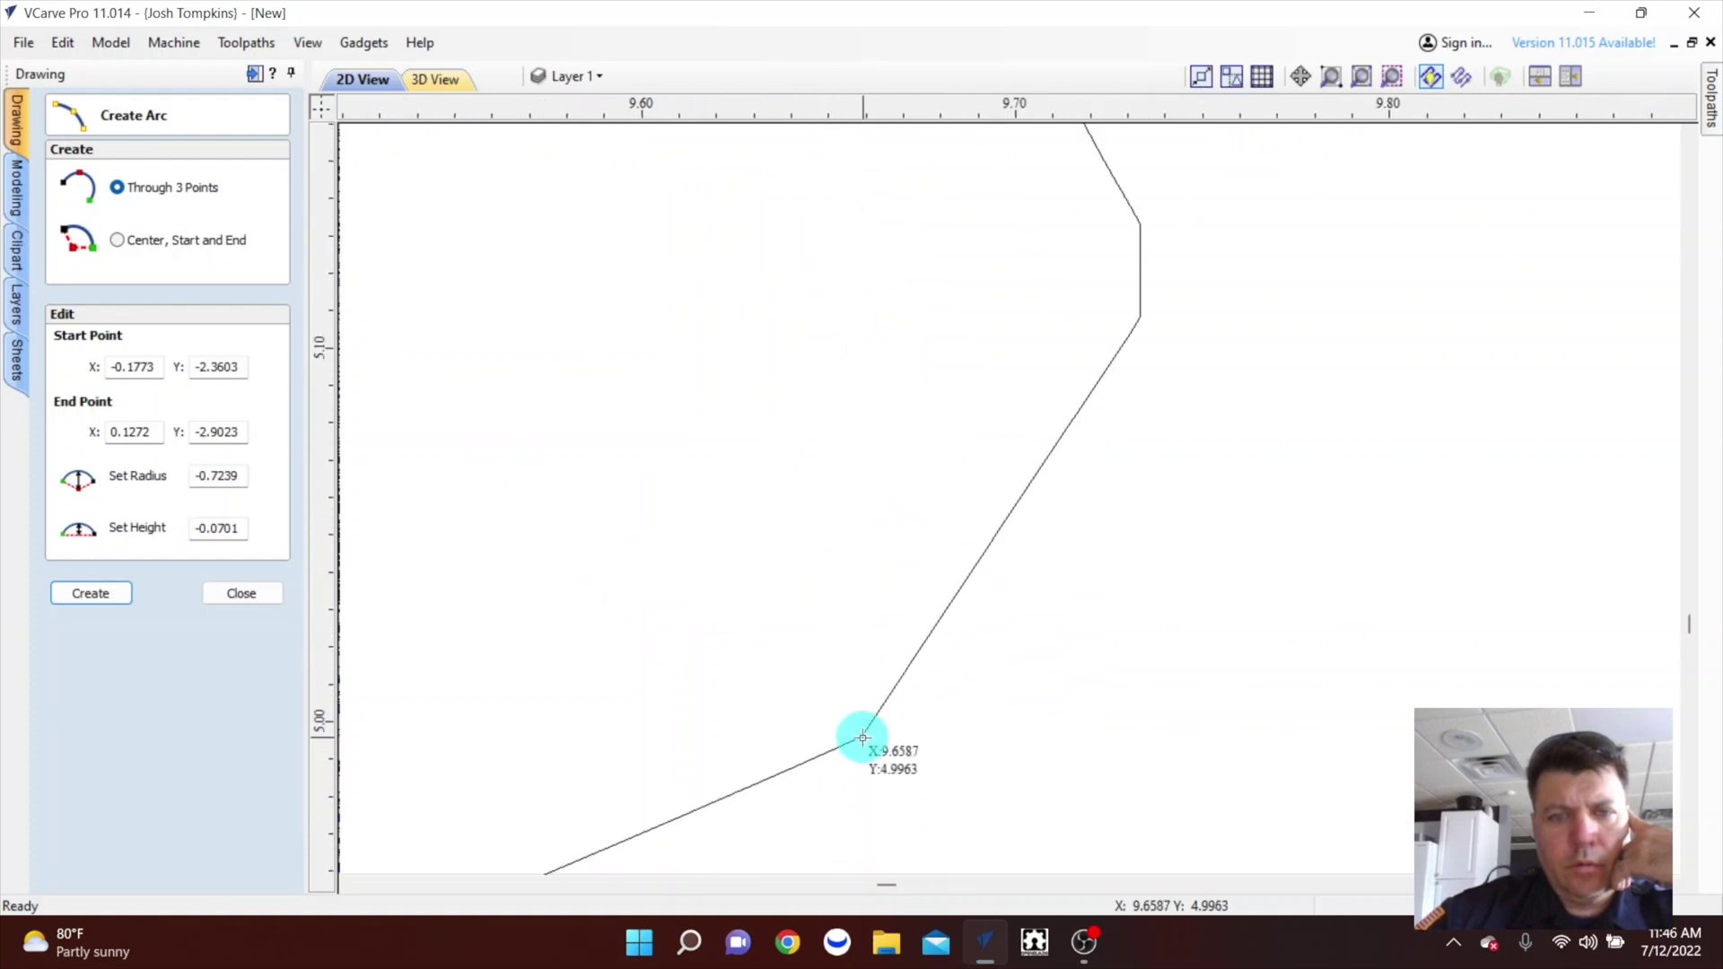
click(863, 737)
scroll(864, 731, down, 5)
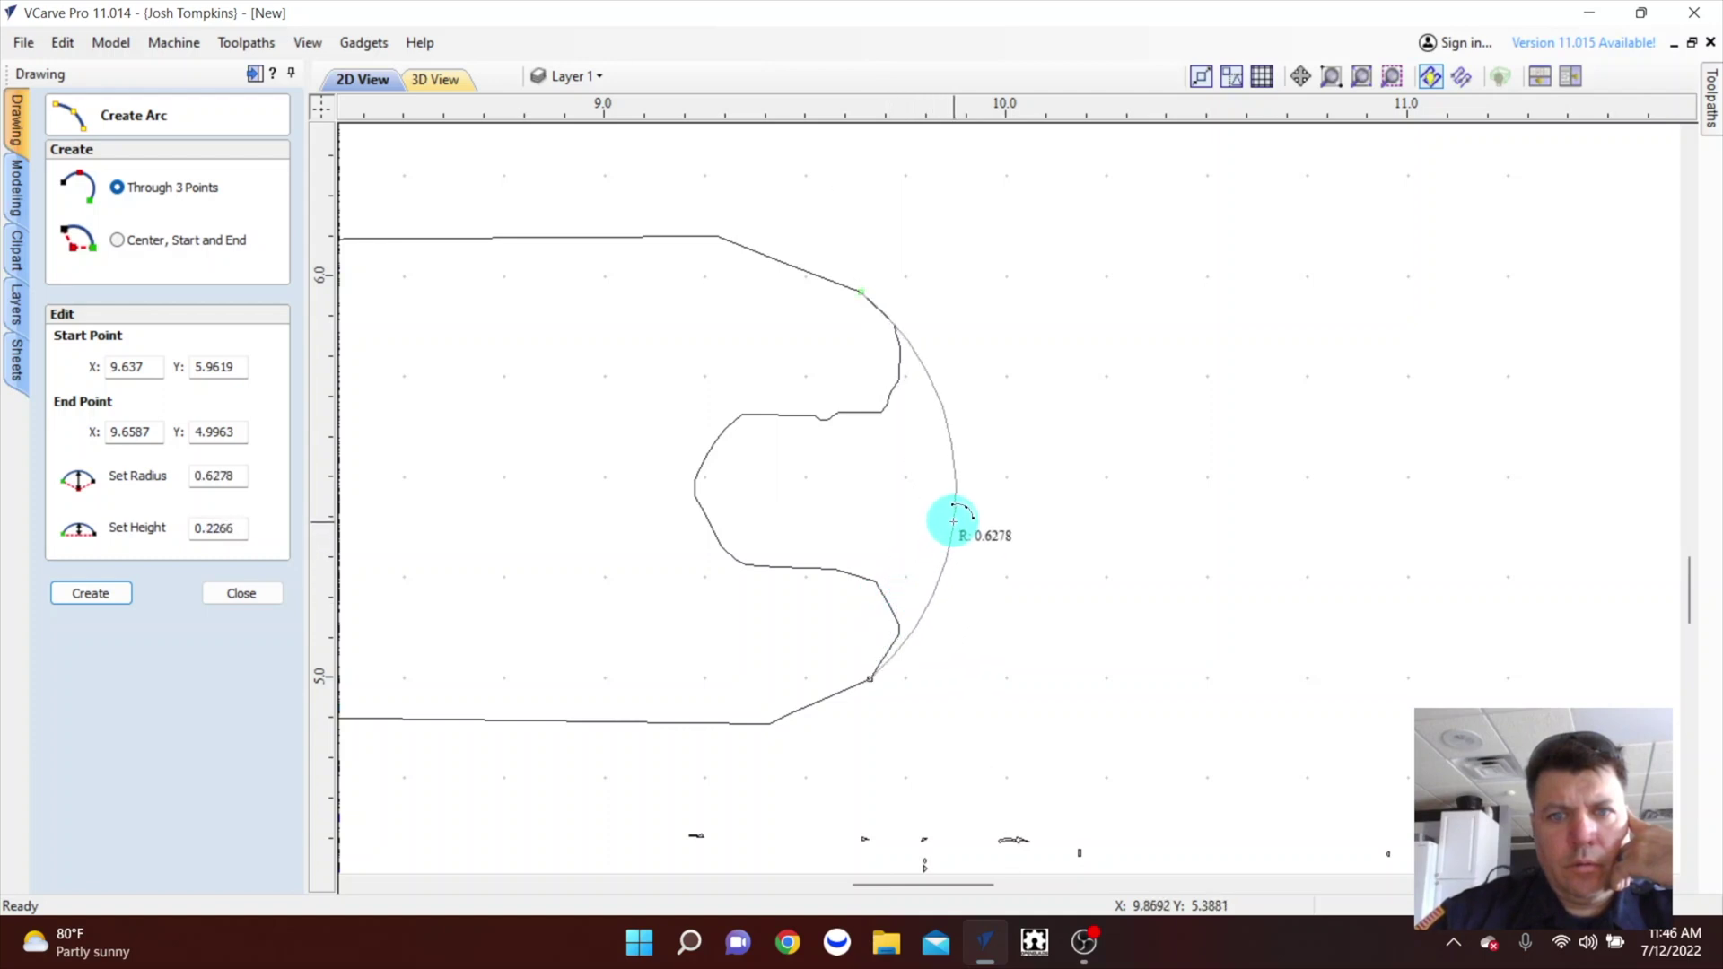
click(953, 520)
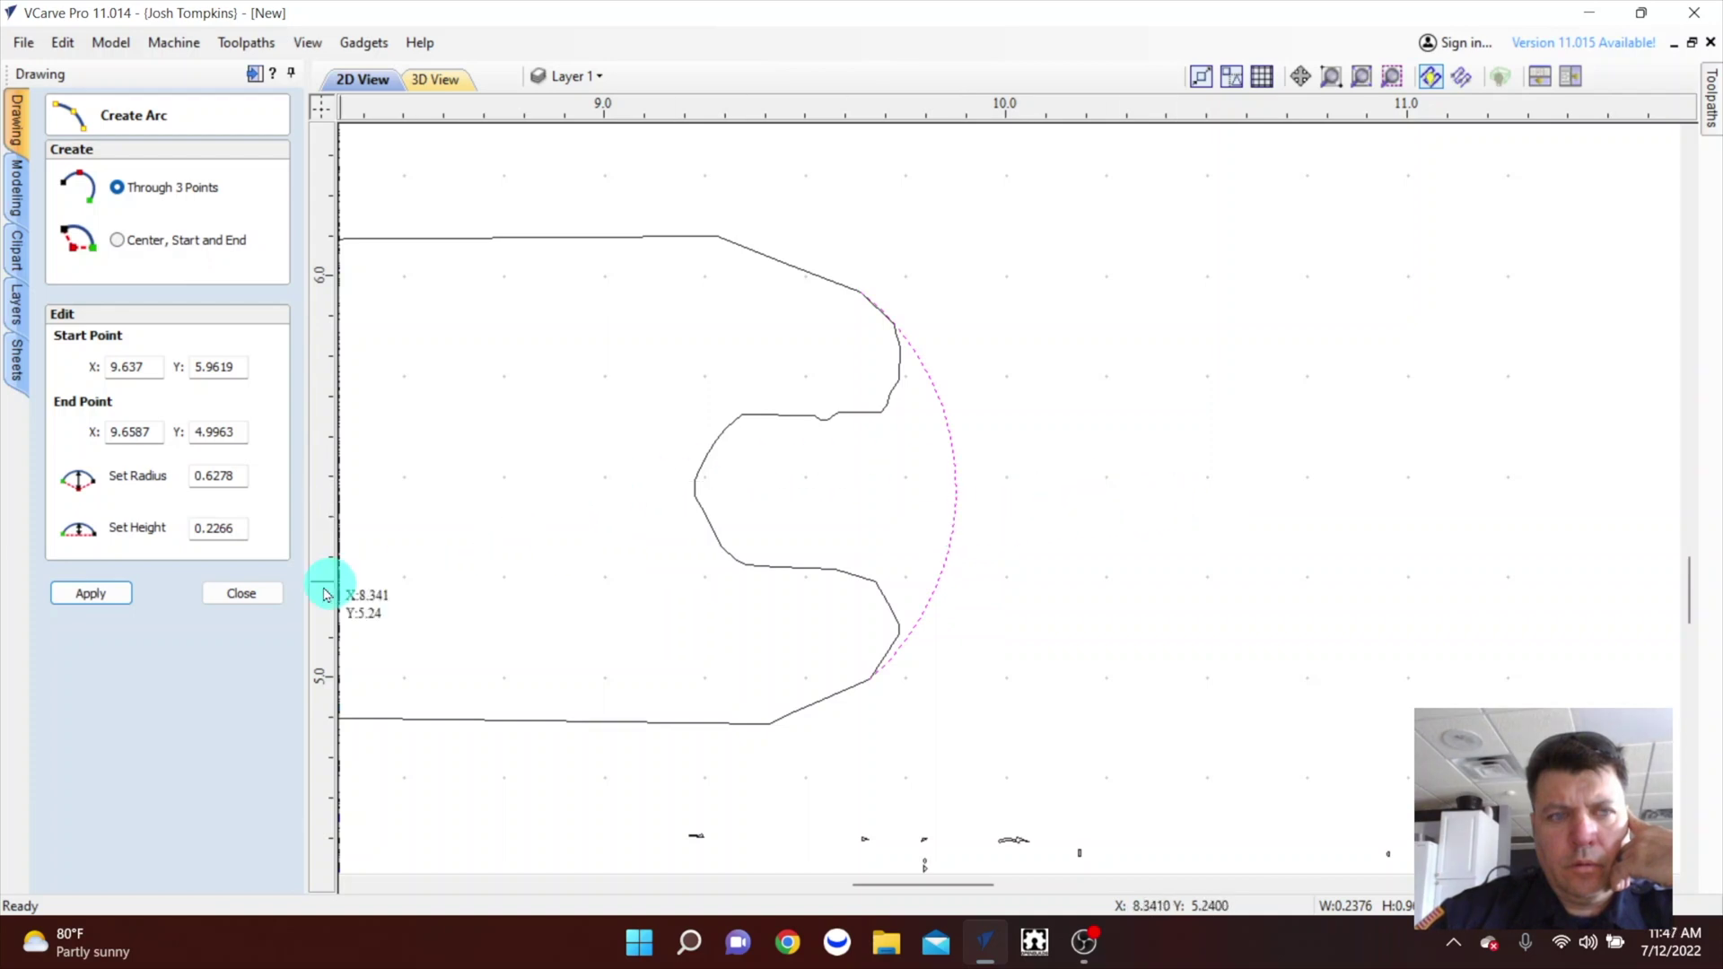
click(242, 593)
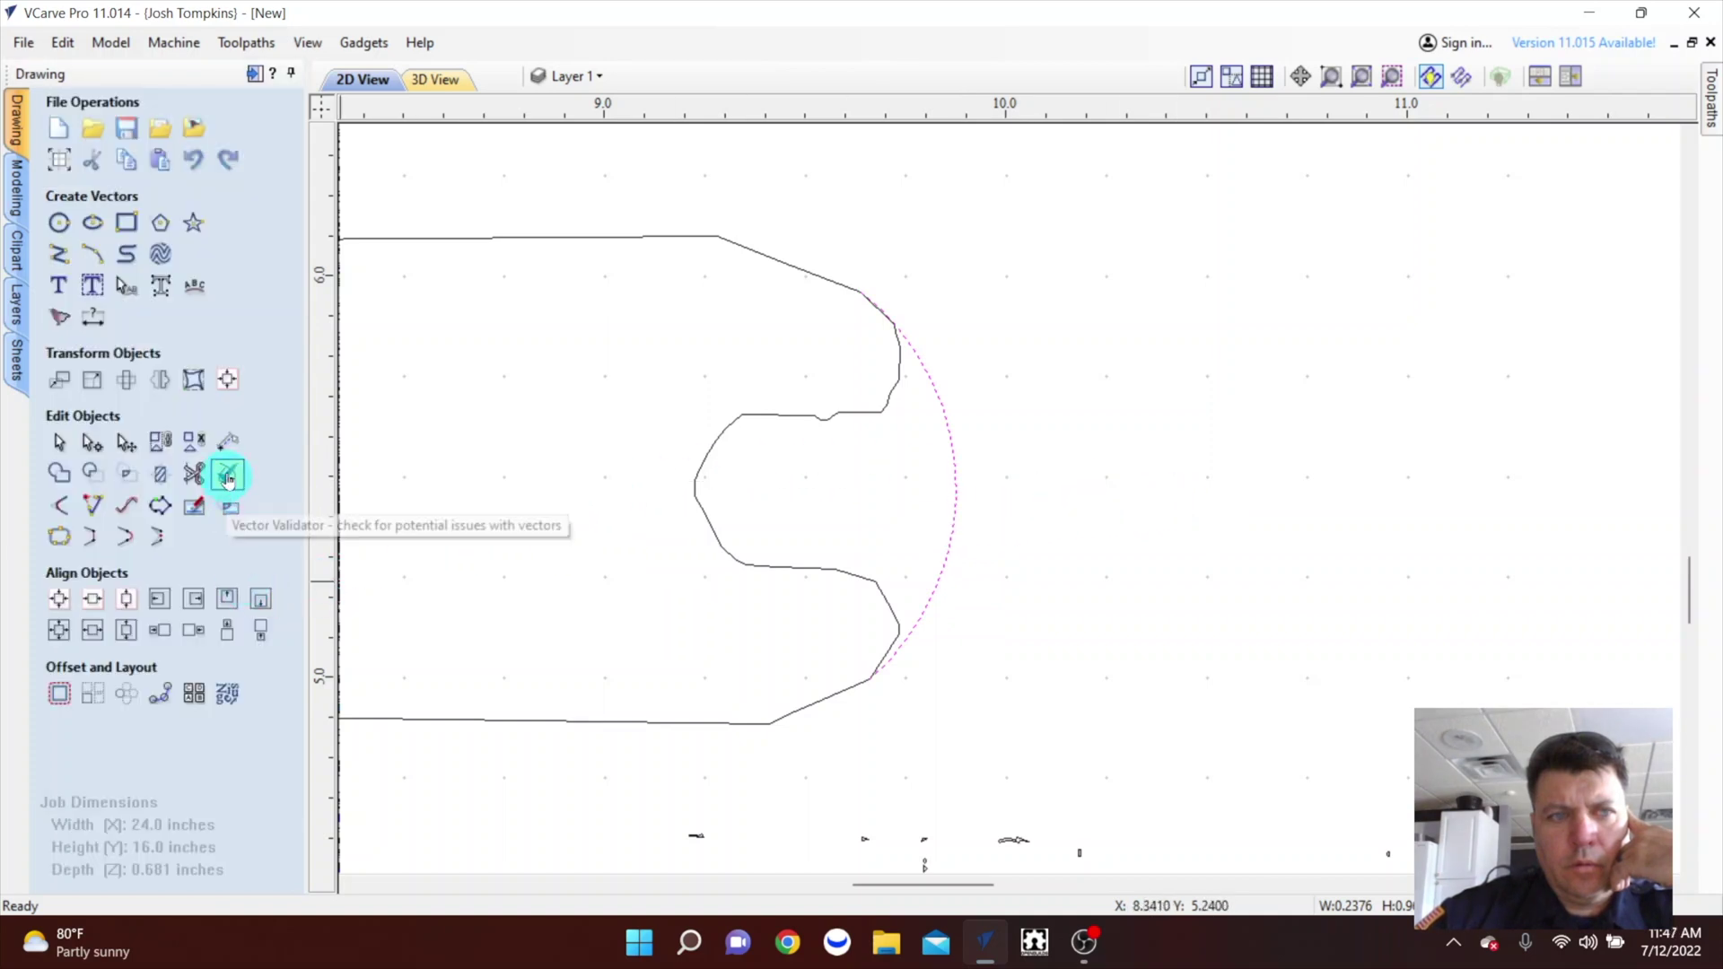
Trim away the inner notch lines, leaving one smooth rounded end.
click(200, 484)
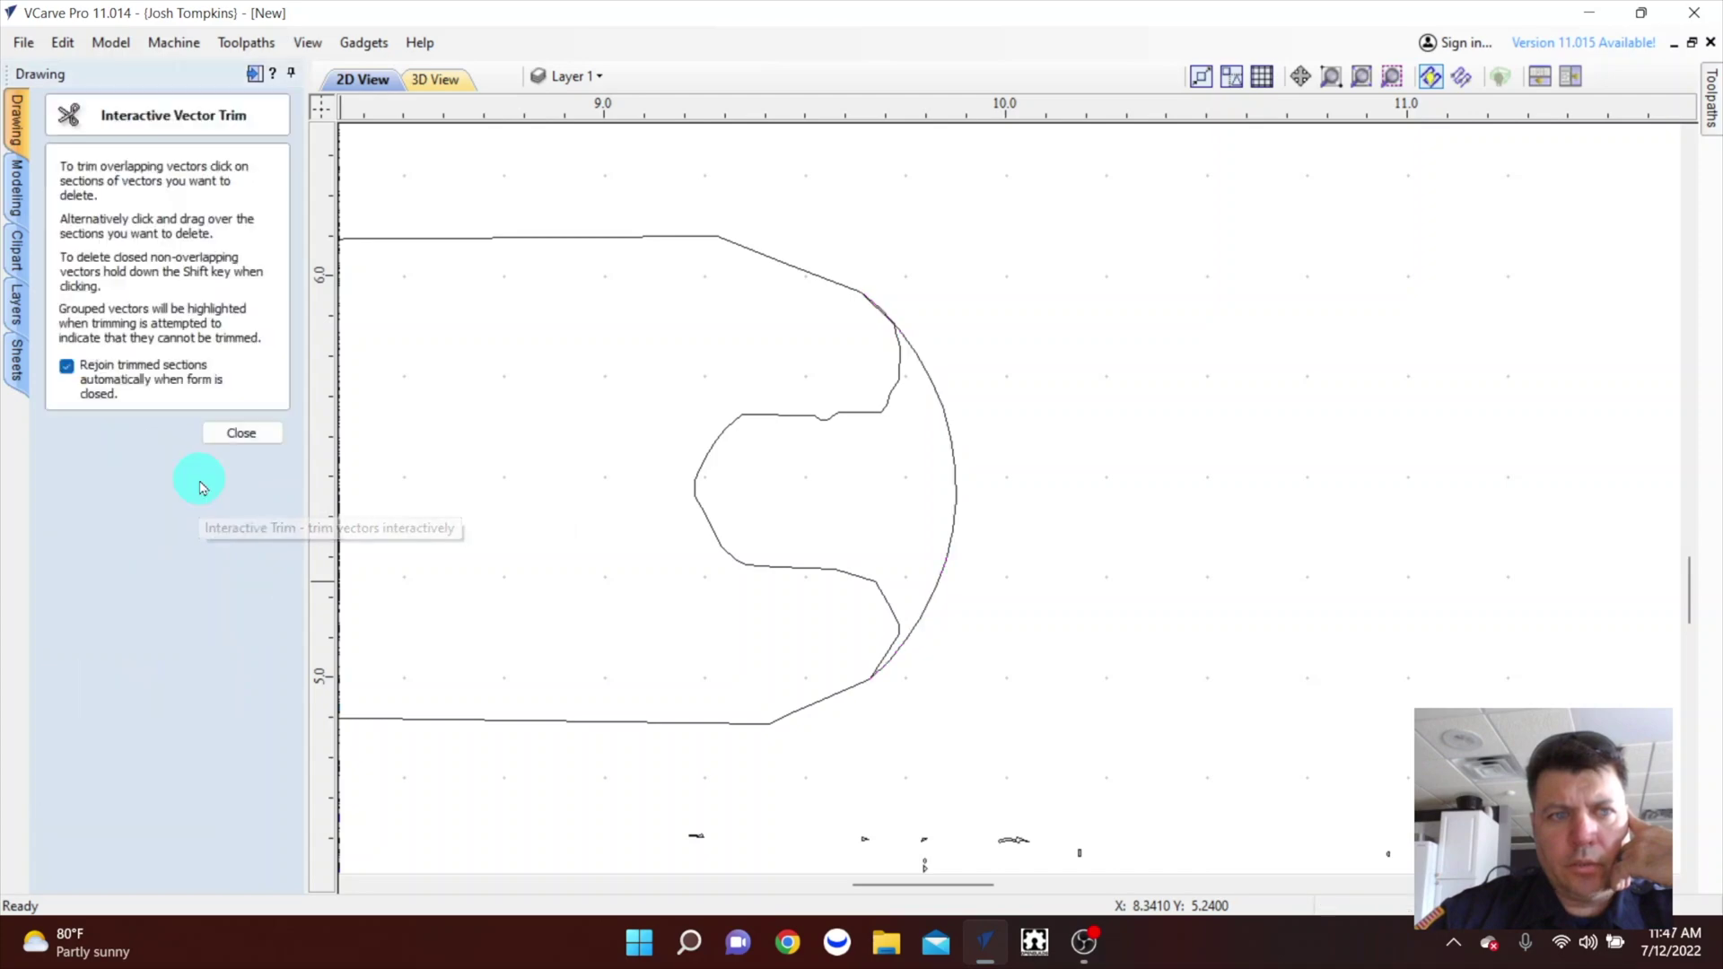
click(843, 418)
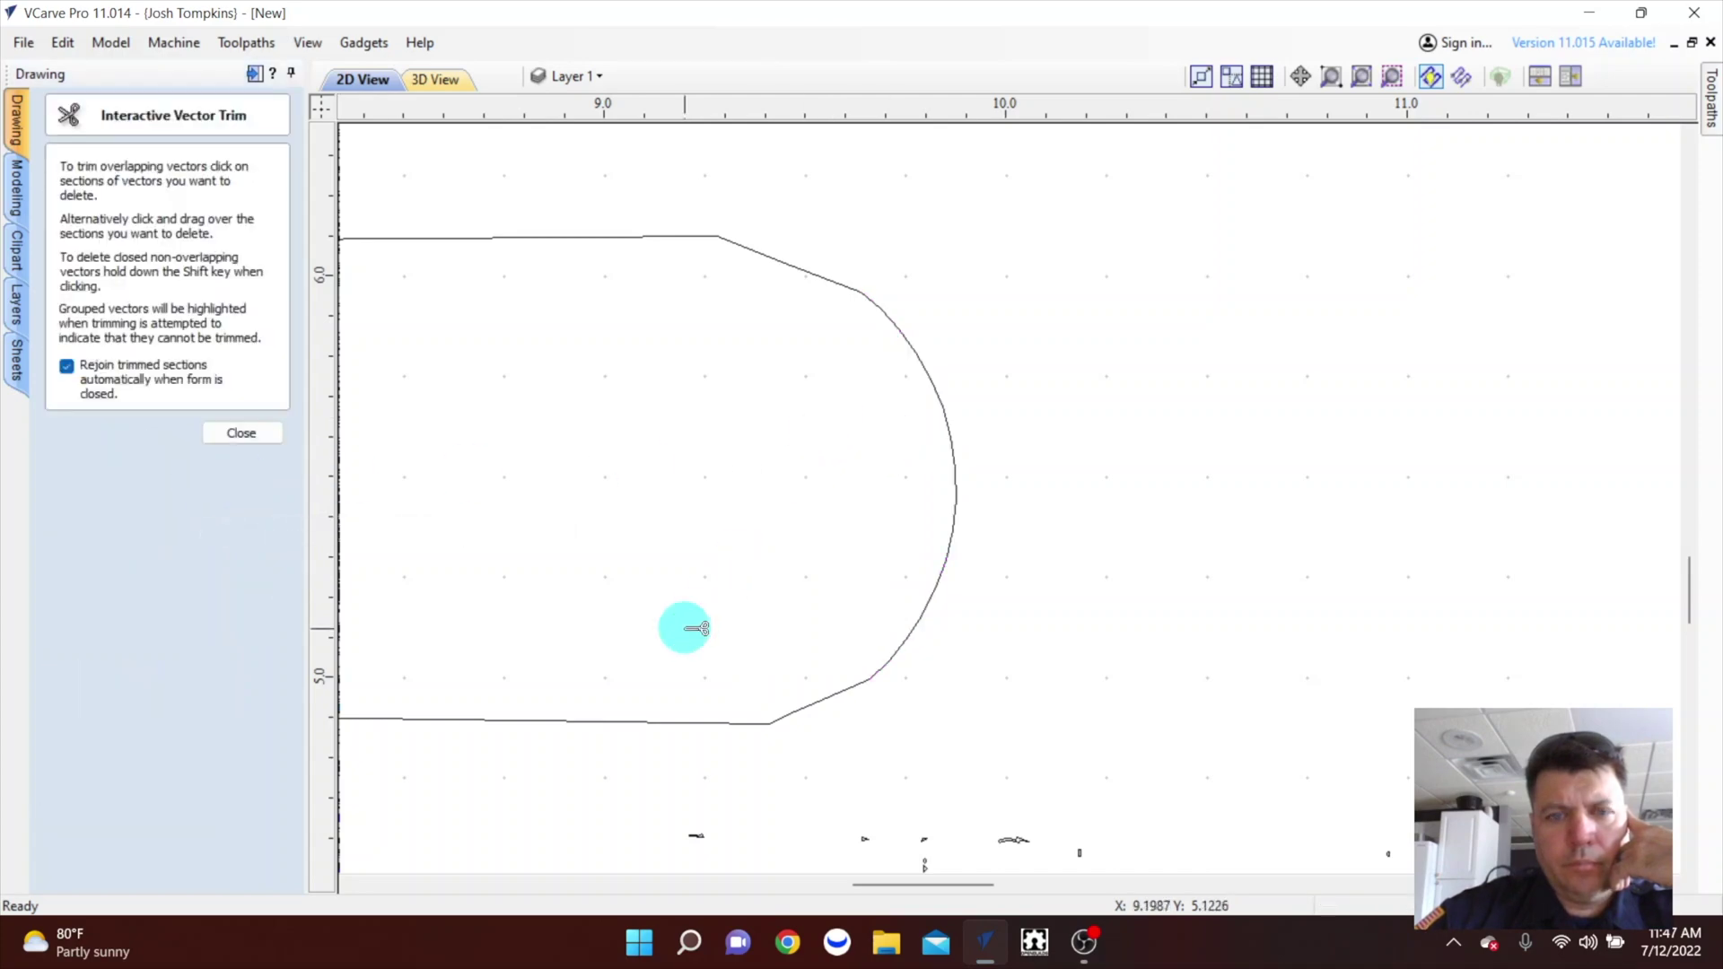
click(240, 432)
Zoom to inspect the cleaned short-tool outline, then show the recent projects under File.
scroll(583, 550, down, 5)
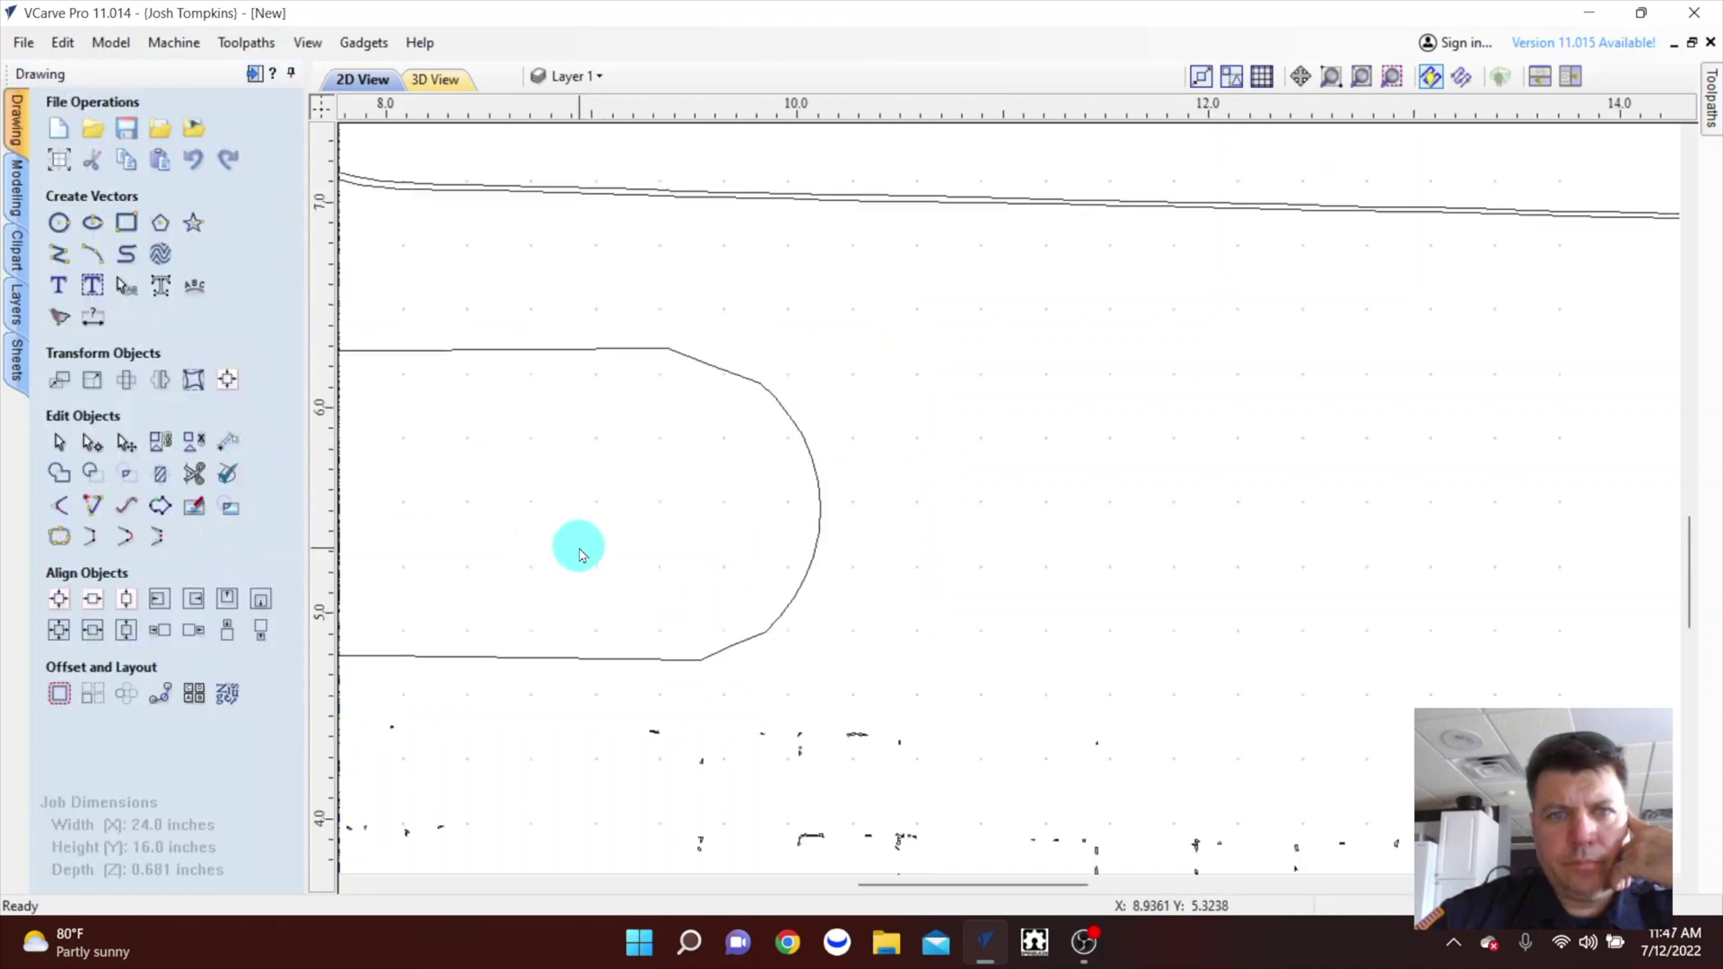
scroll(1005, 633, down, 3)
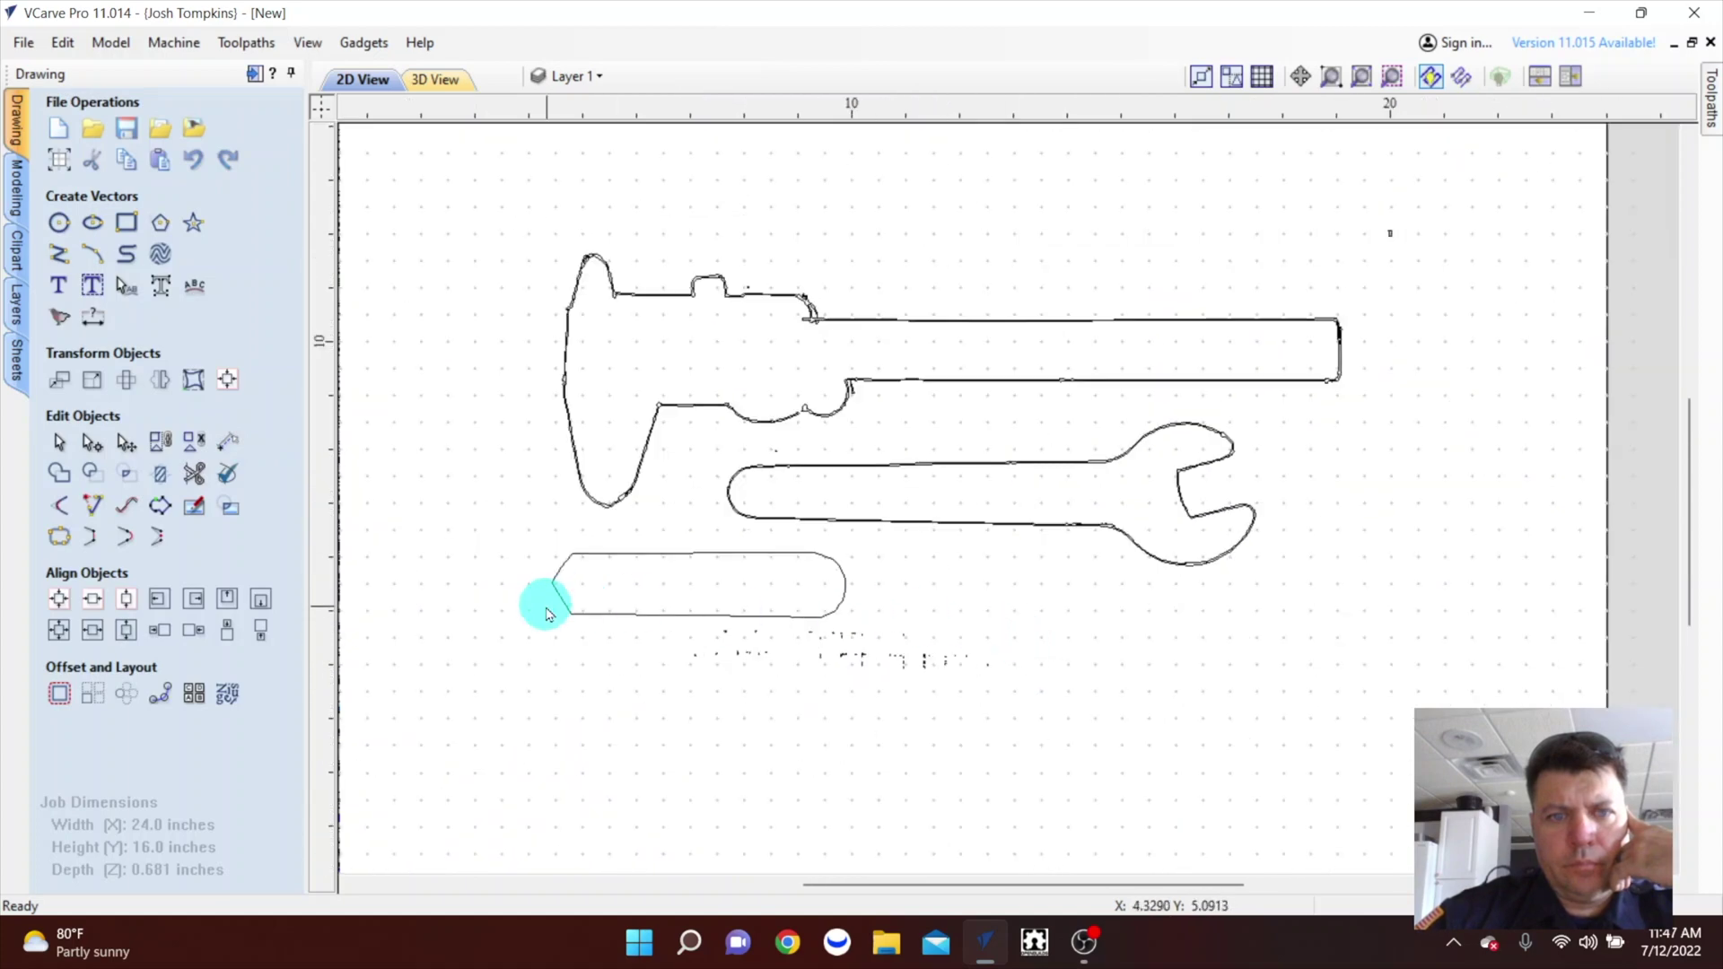
scroll(543, 610, up, 4)
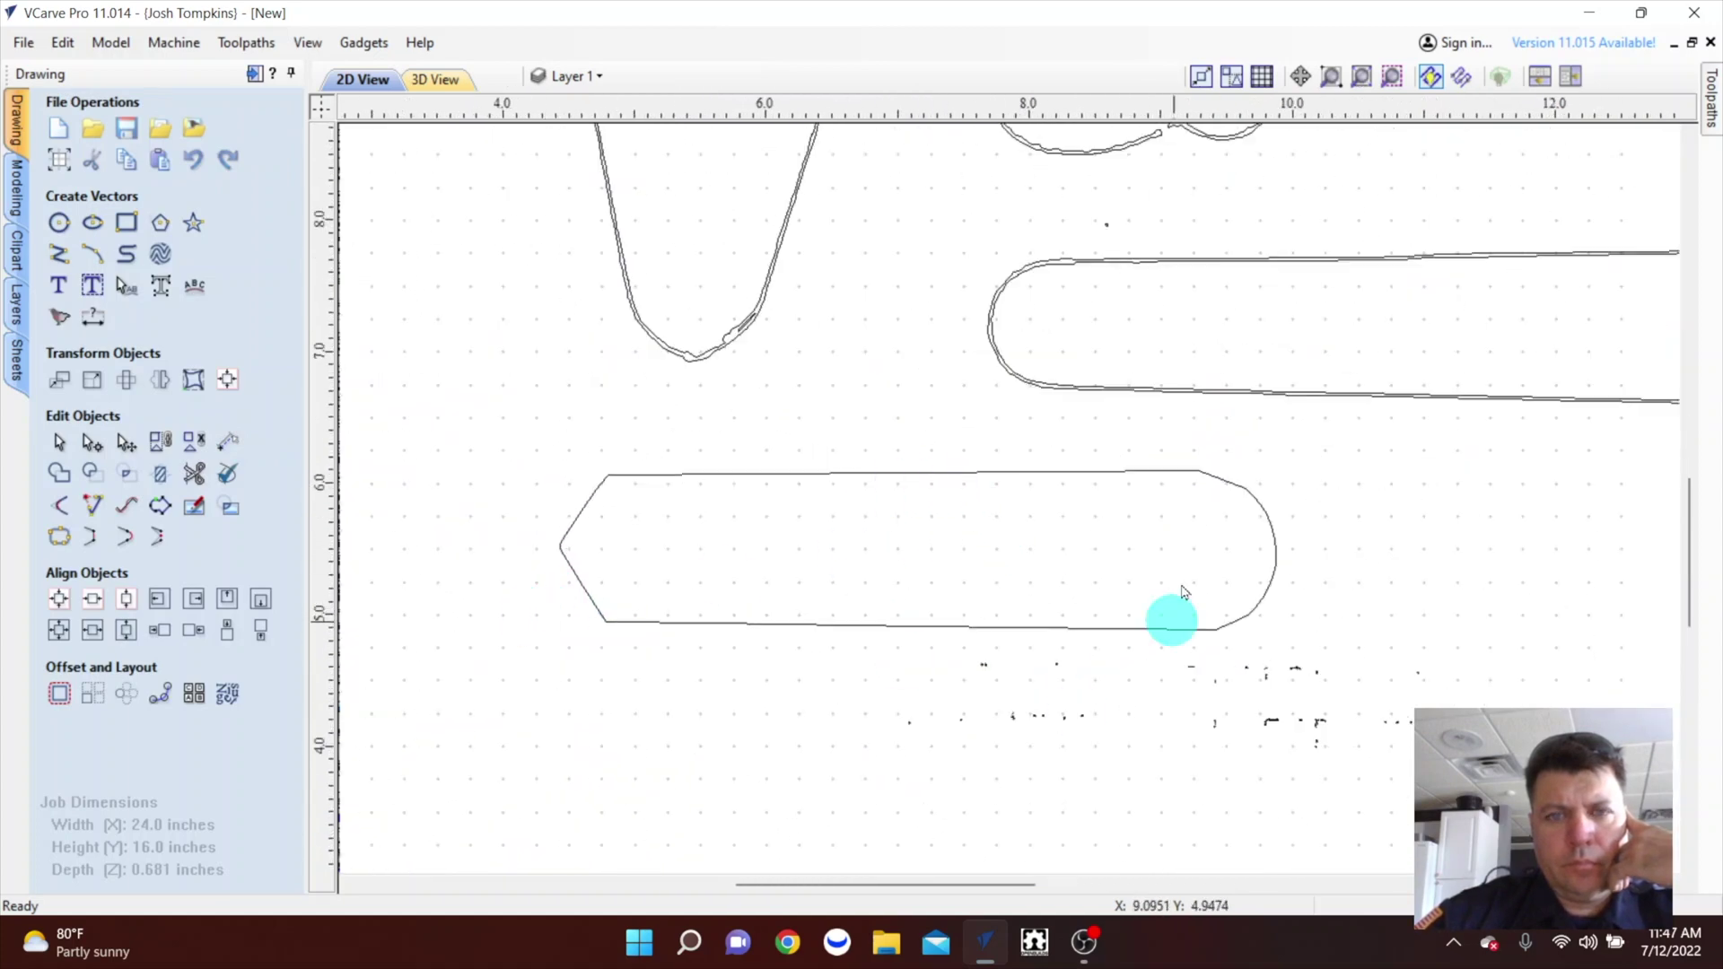
scroll(878, 551, down, 4)
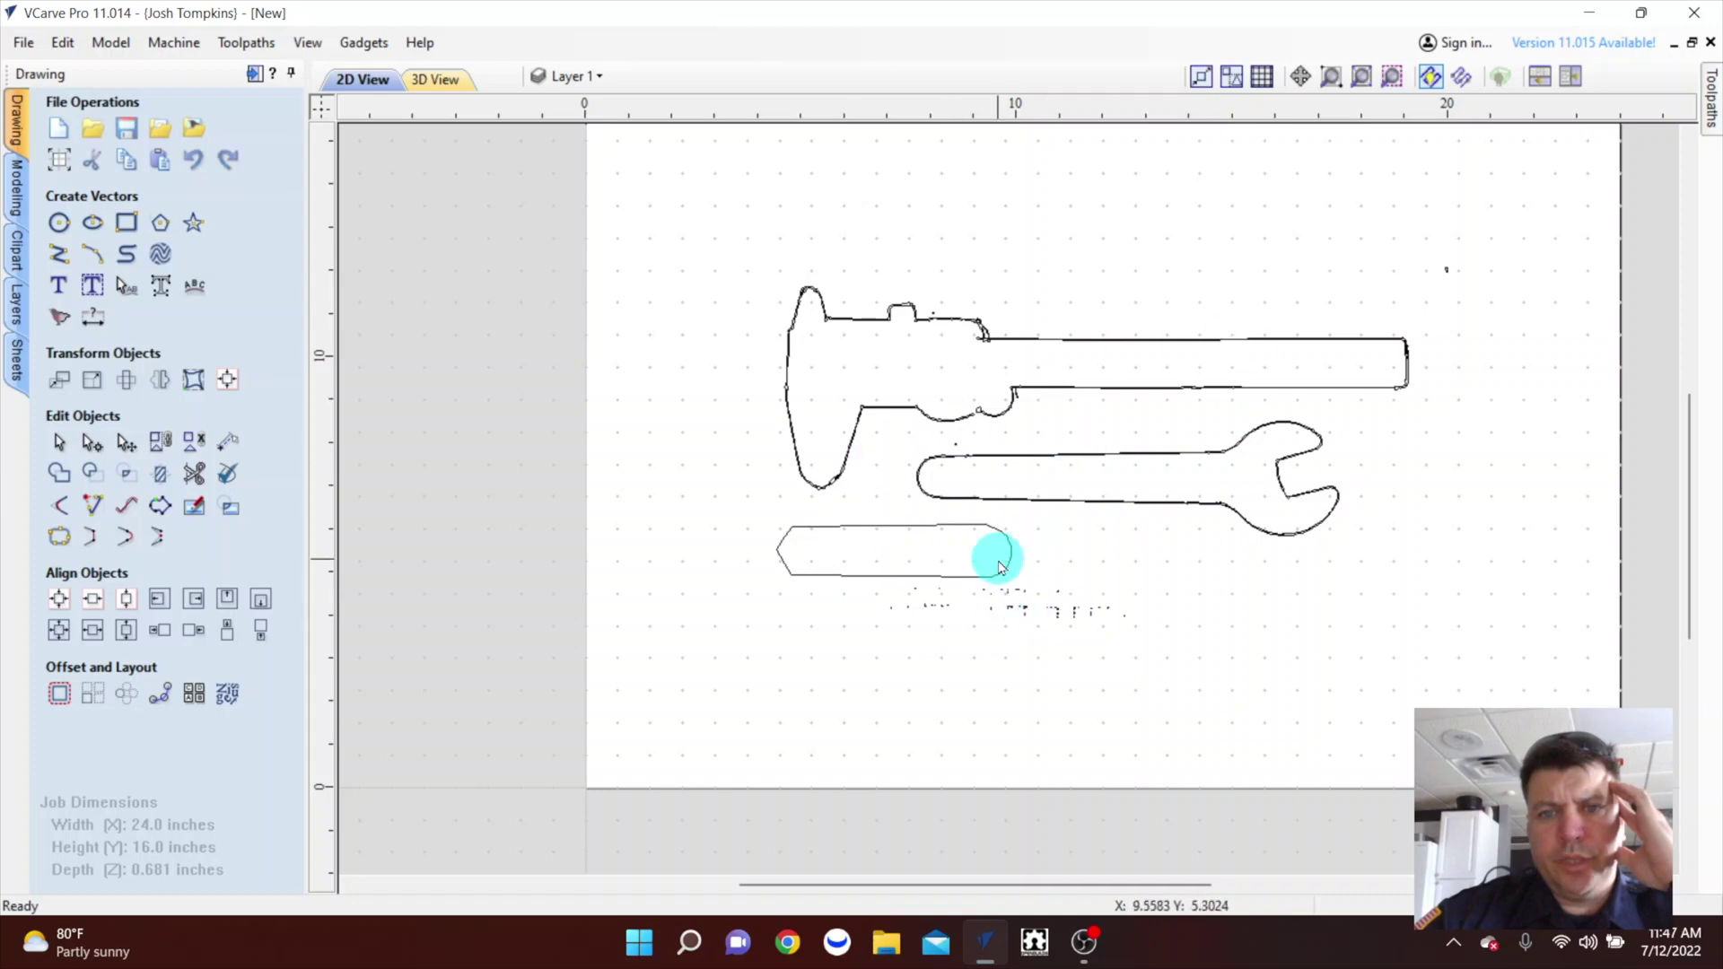
scroll(917, 599, up, 5)
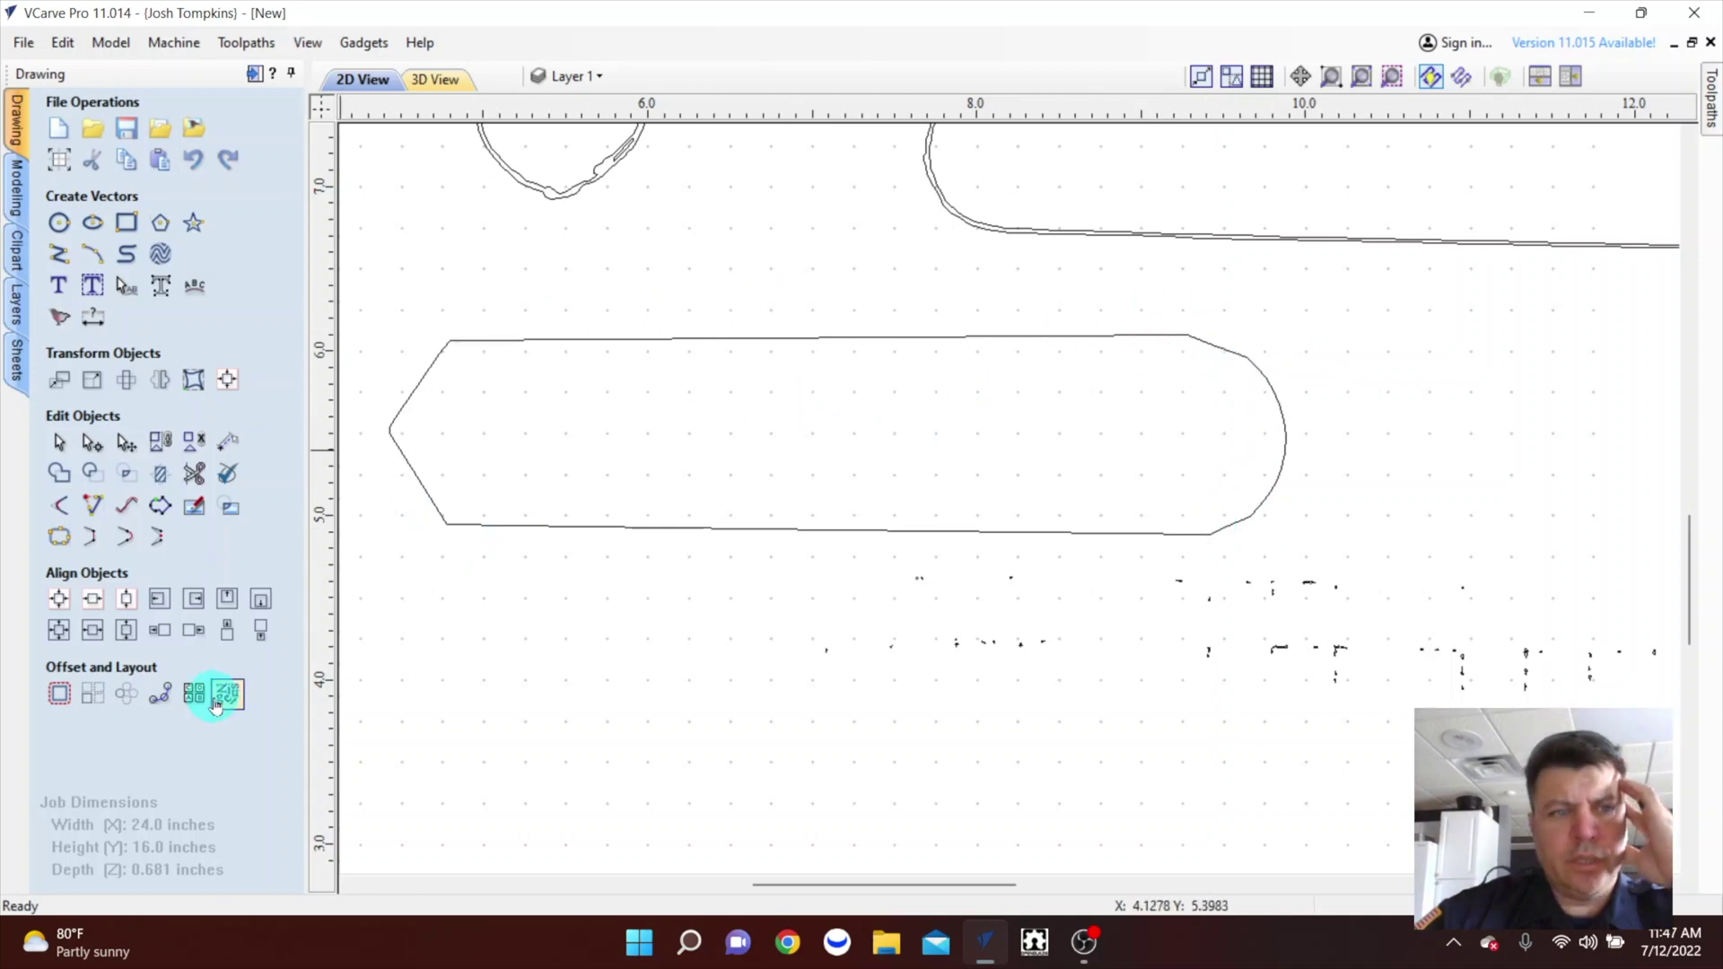
scroll(801, 474, down, 5)
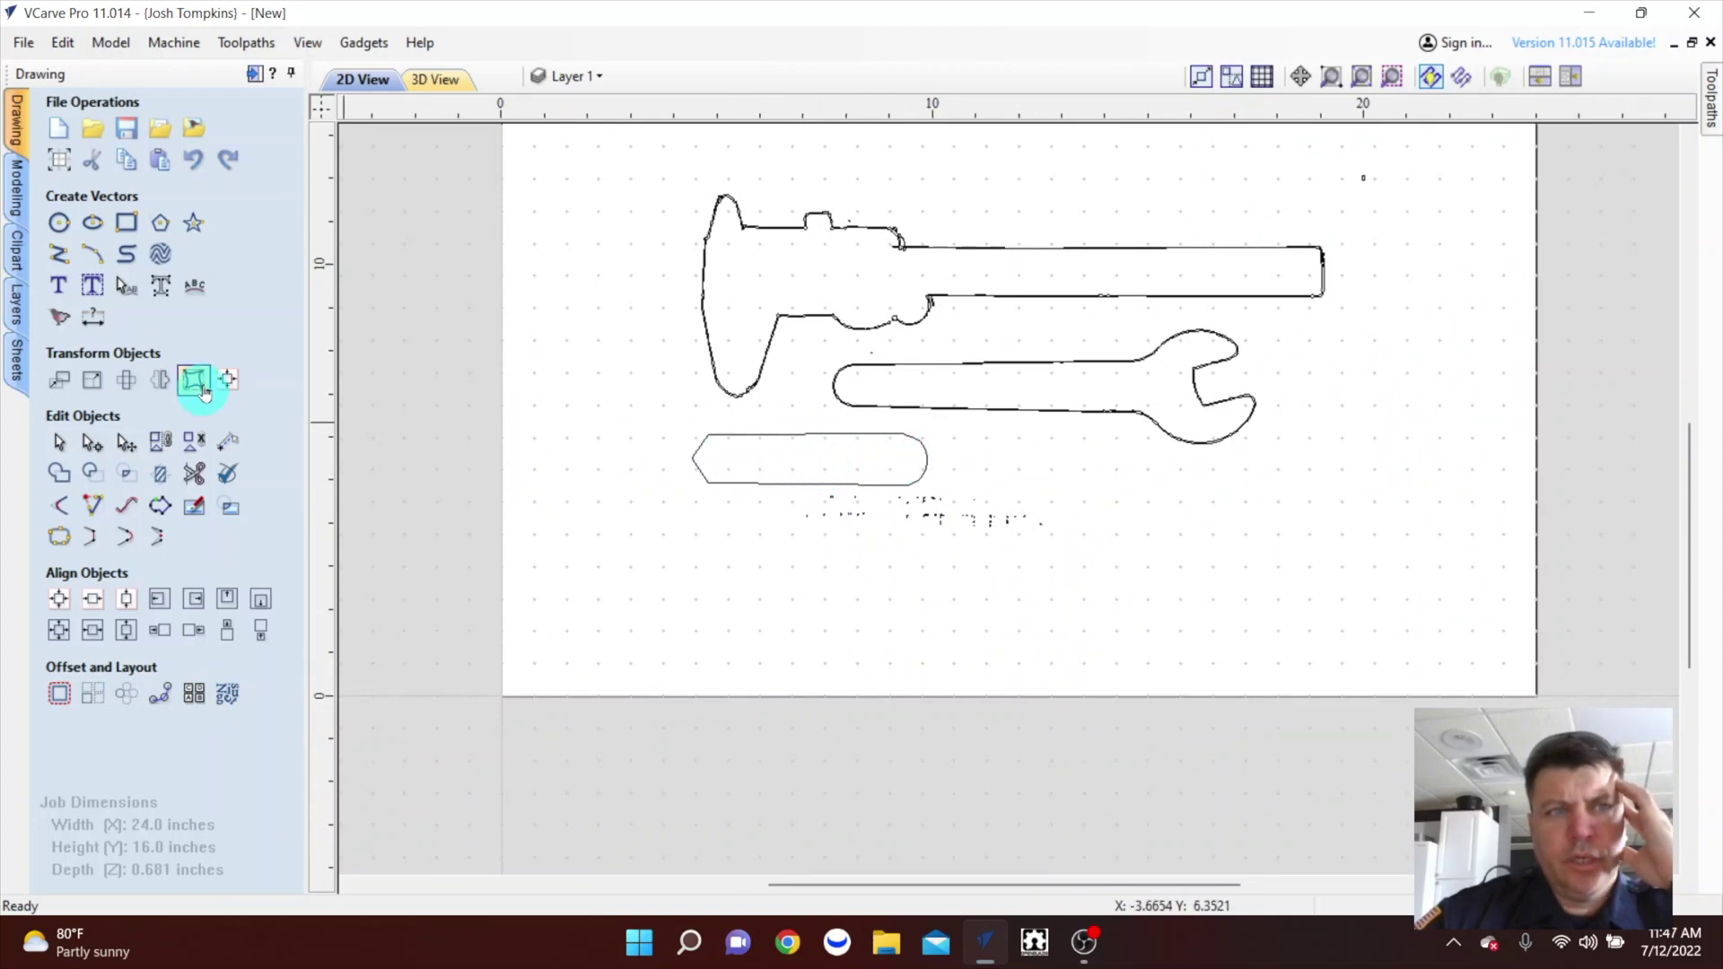
click(27, 43)
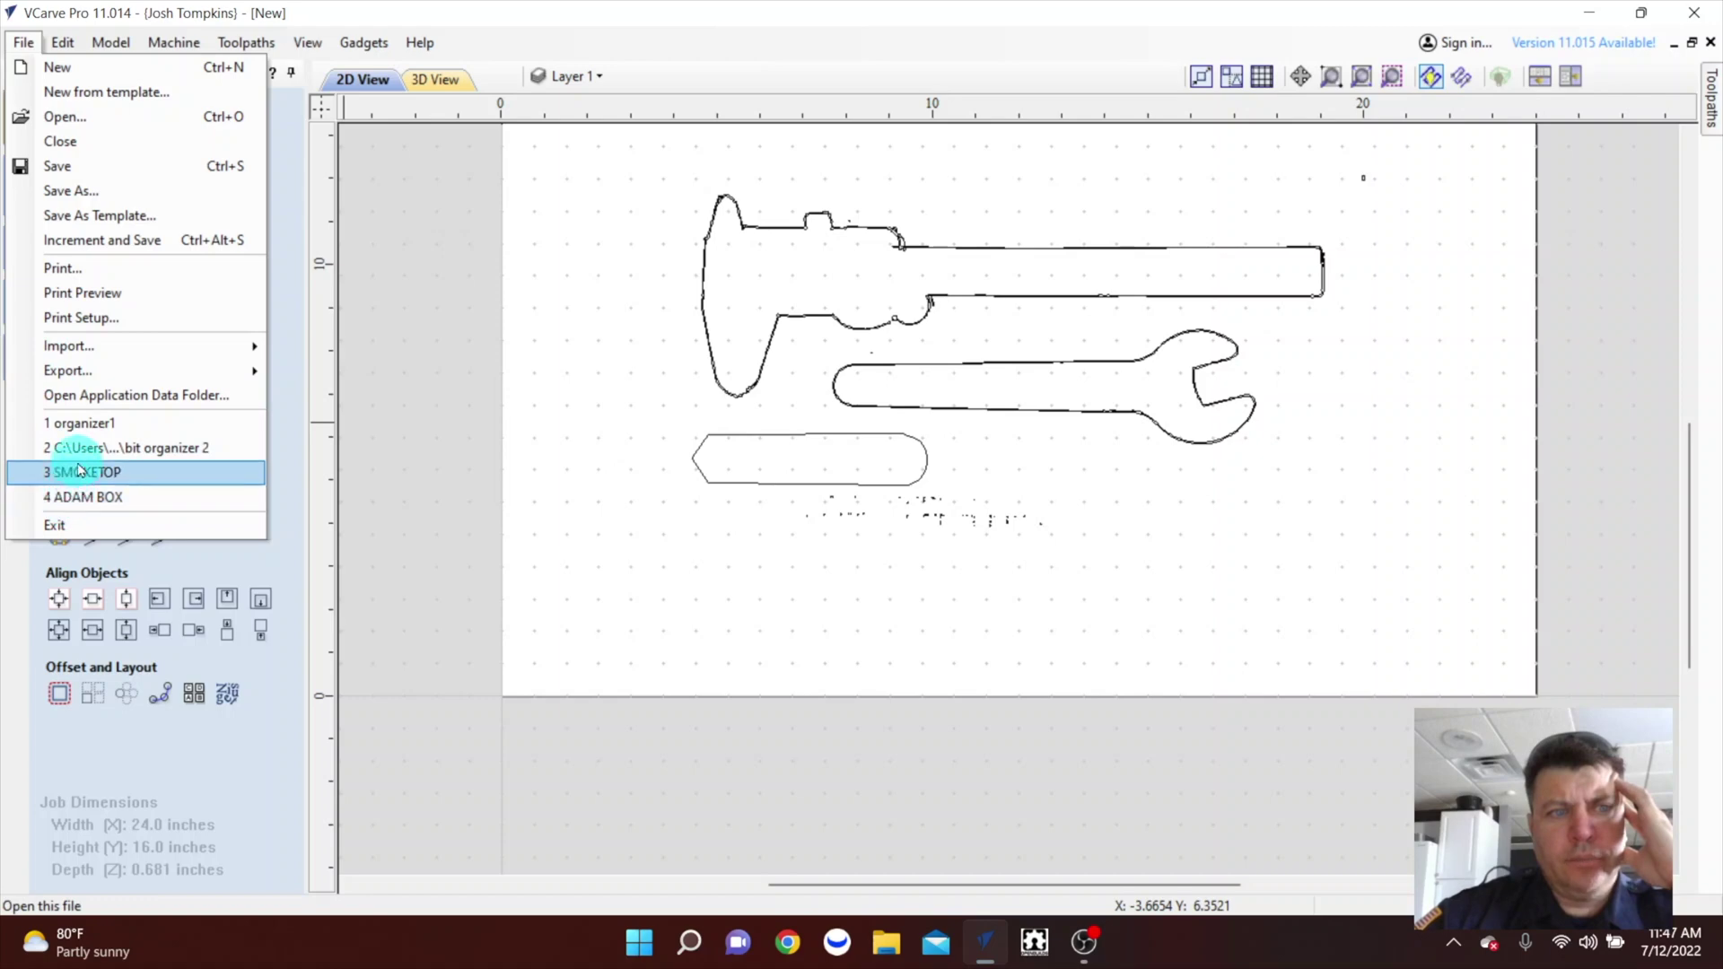
Open organizer1 from the recent files without saving the New drawing, then zoom to inspect.
click(79, 422)
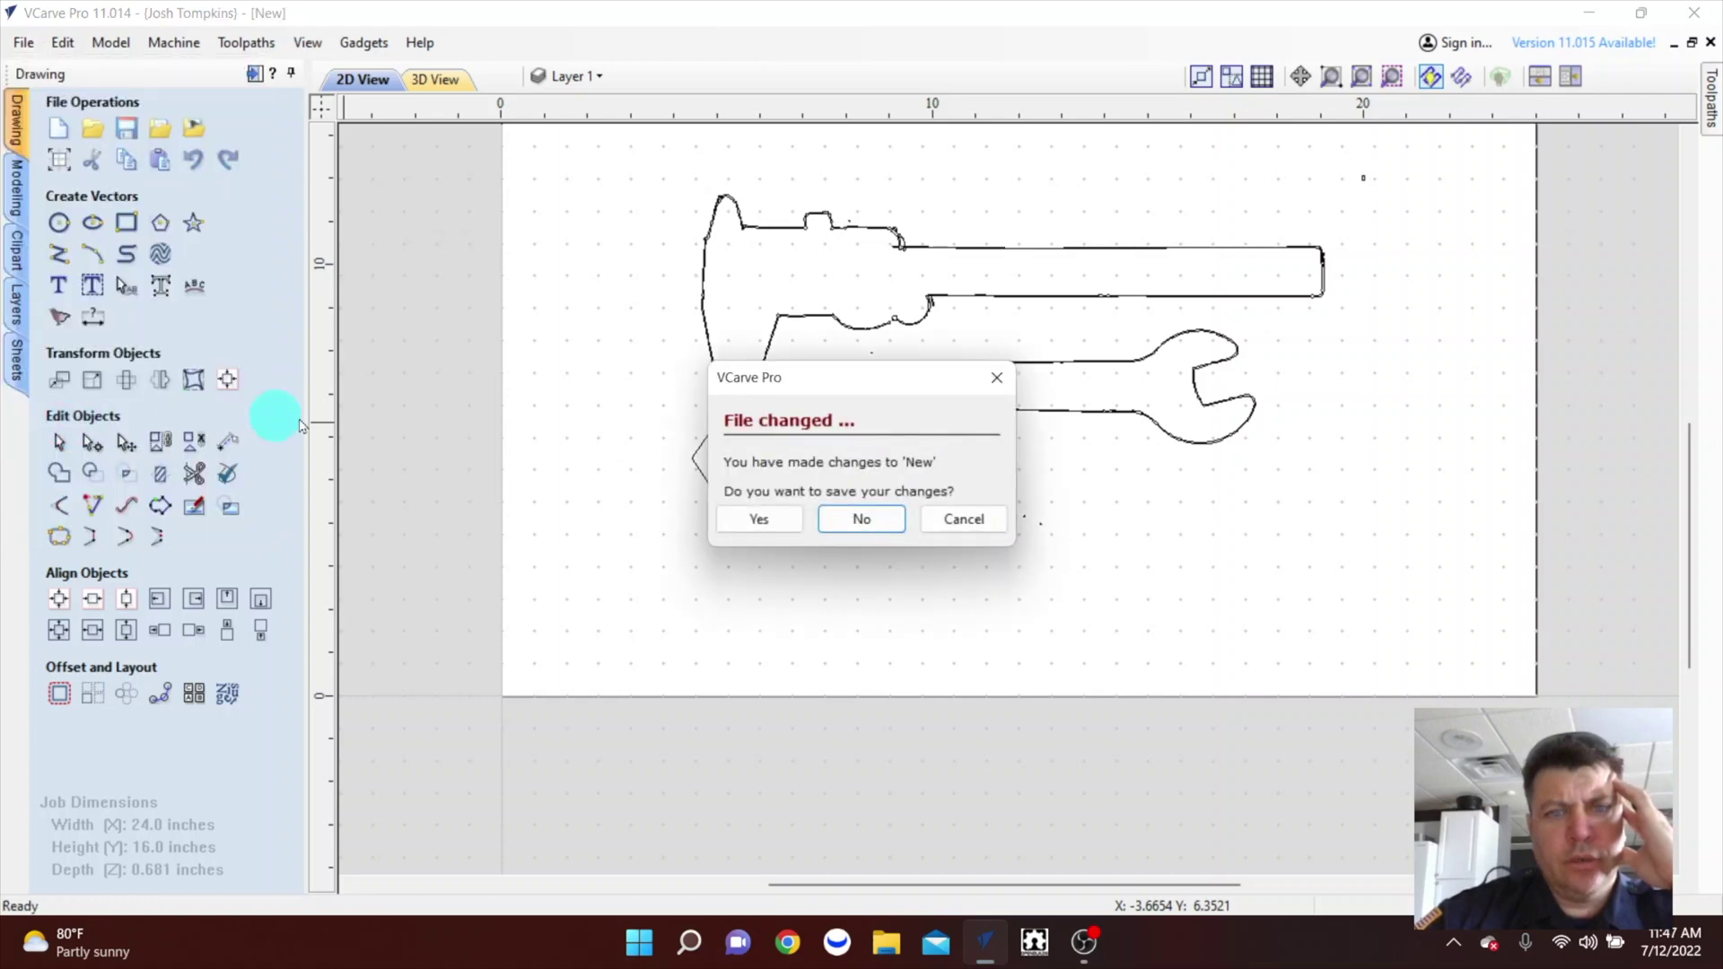
click(861, 519)
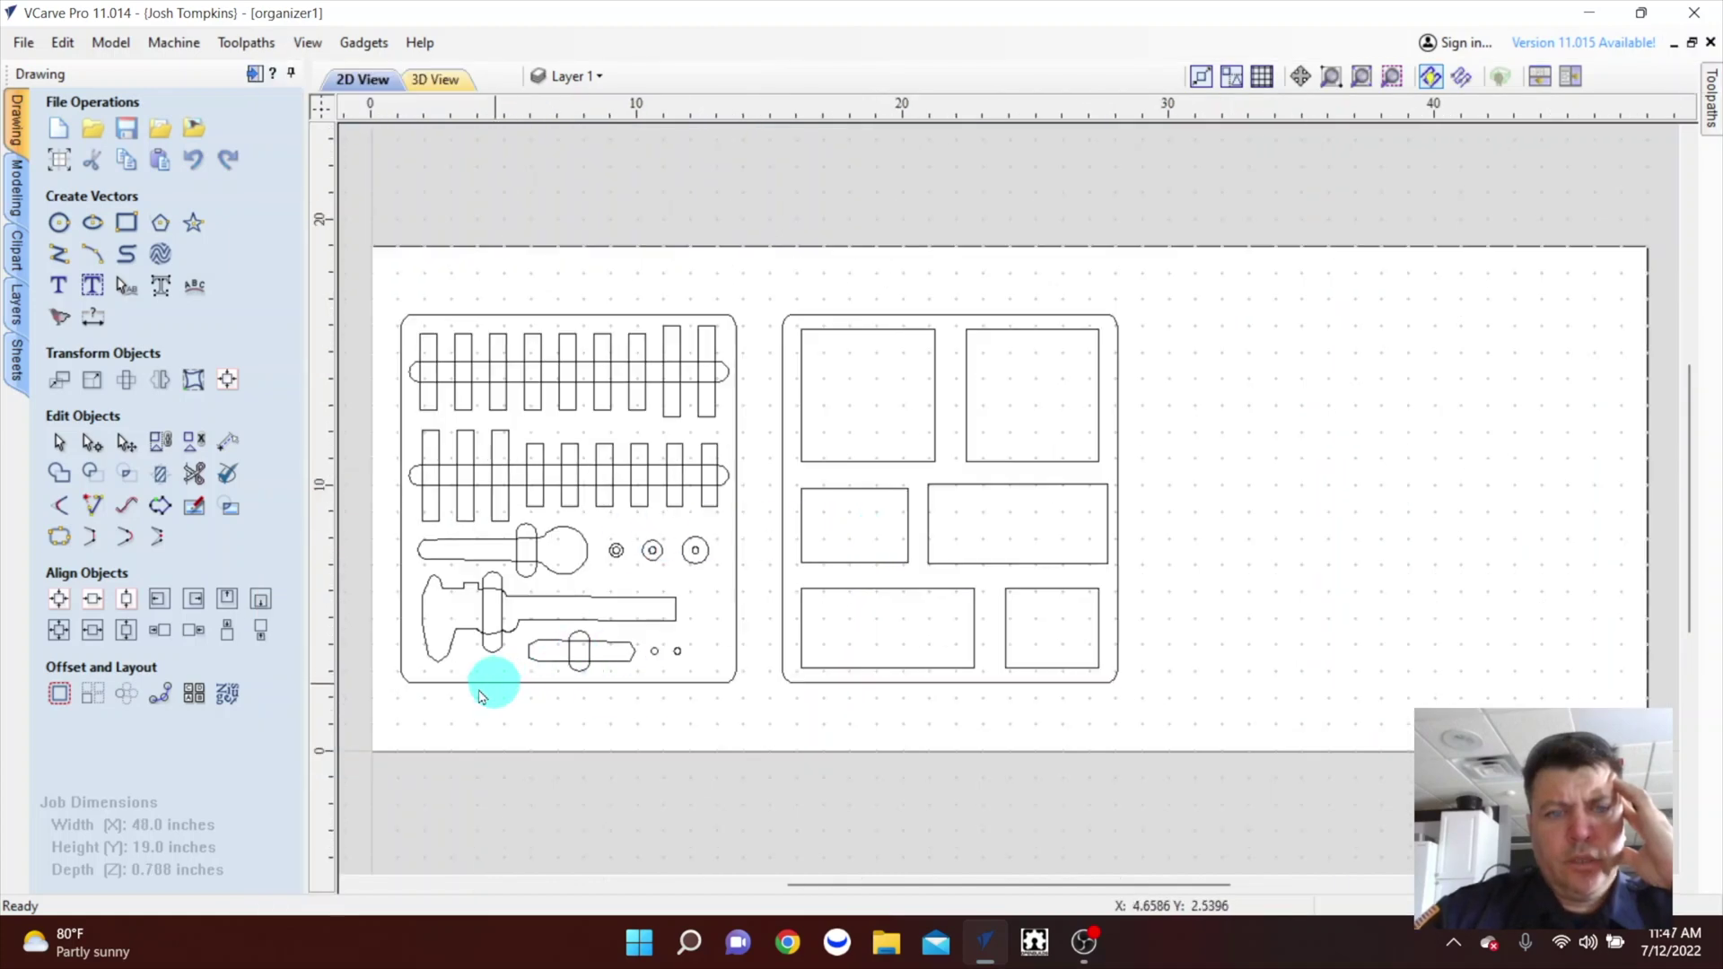
scroll(481, 696, up, 4)
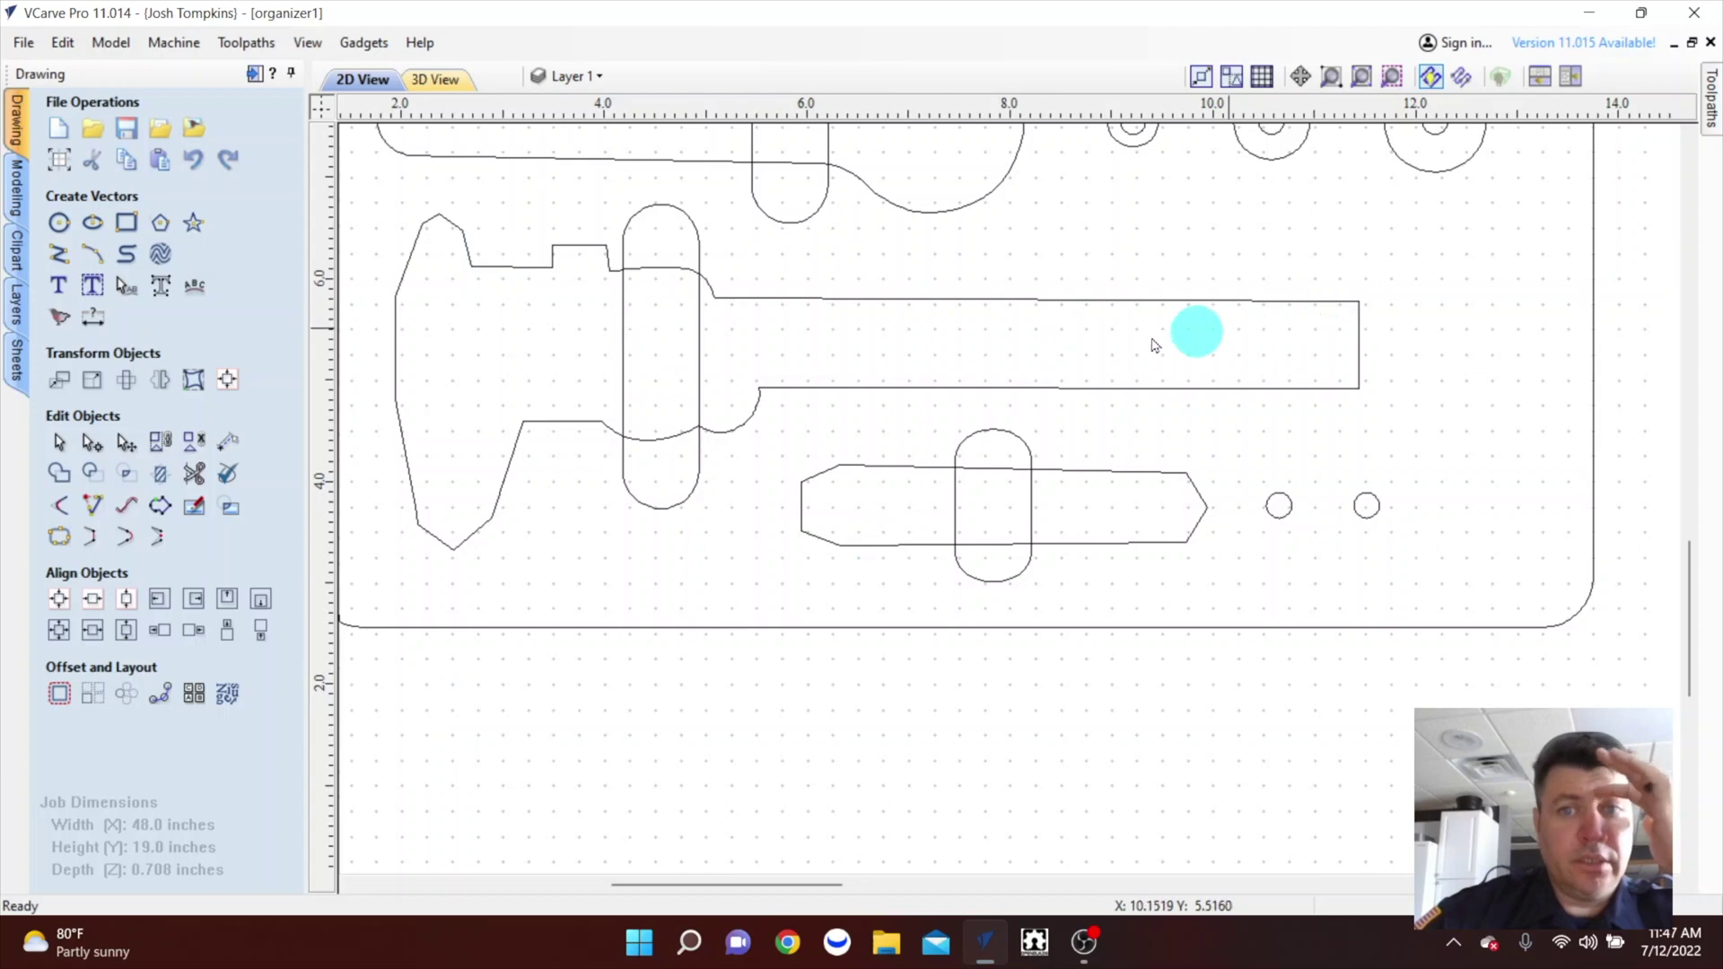
scroll(673, 485, down, 3)
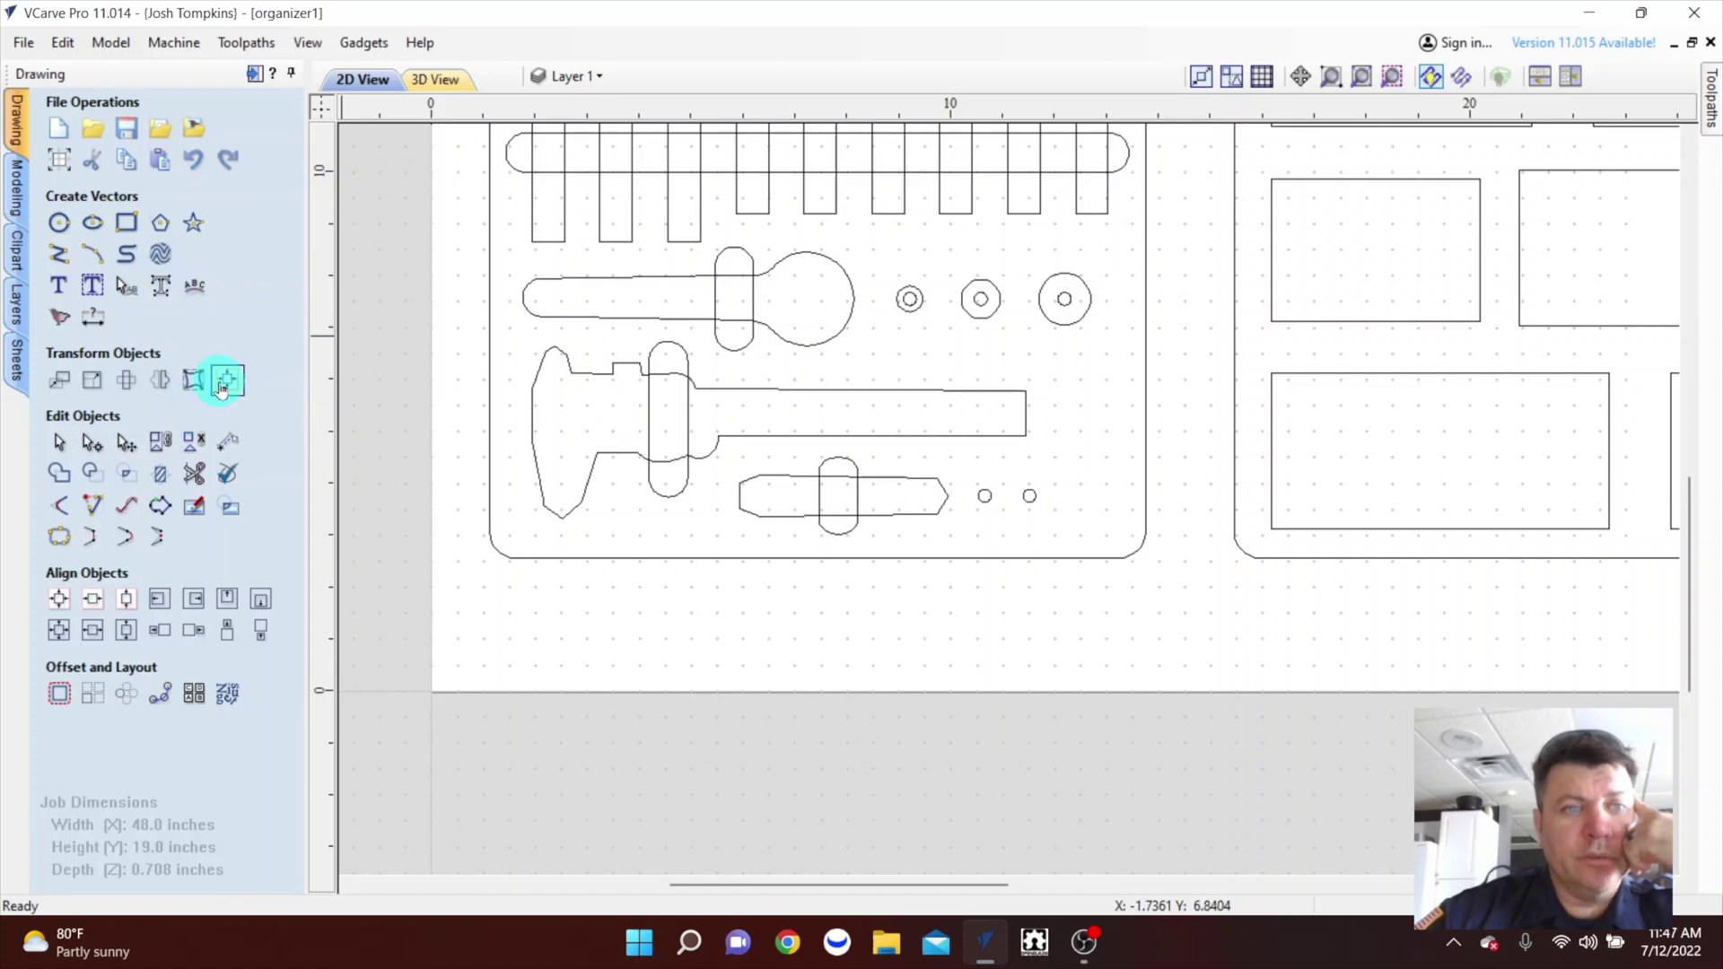
click(228, 449)
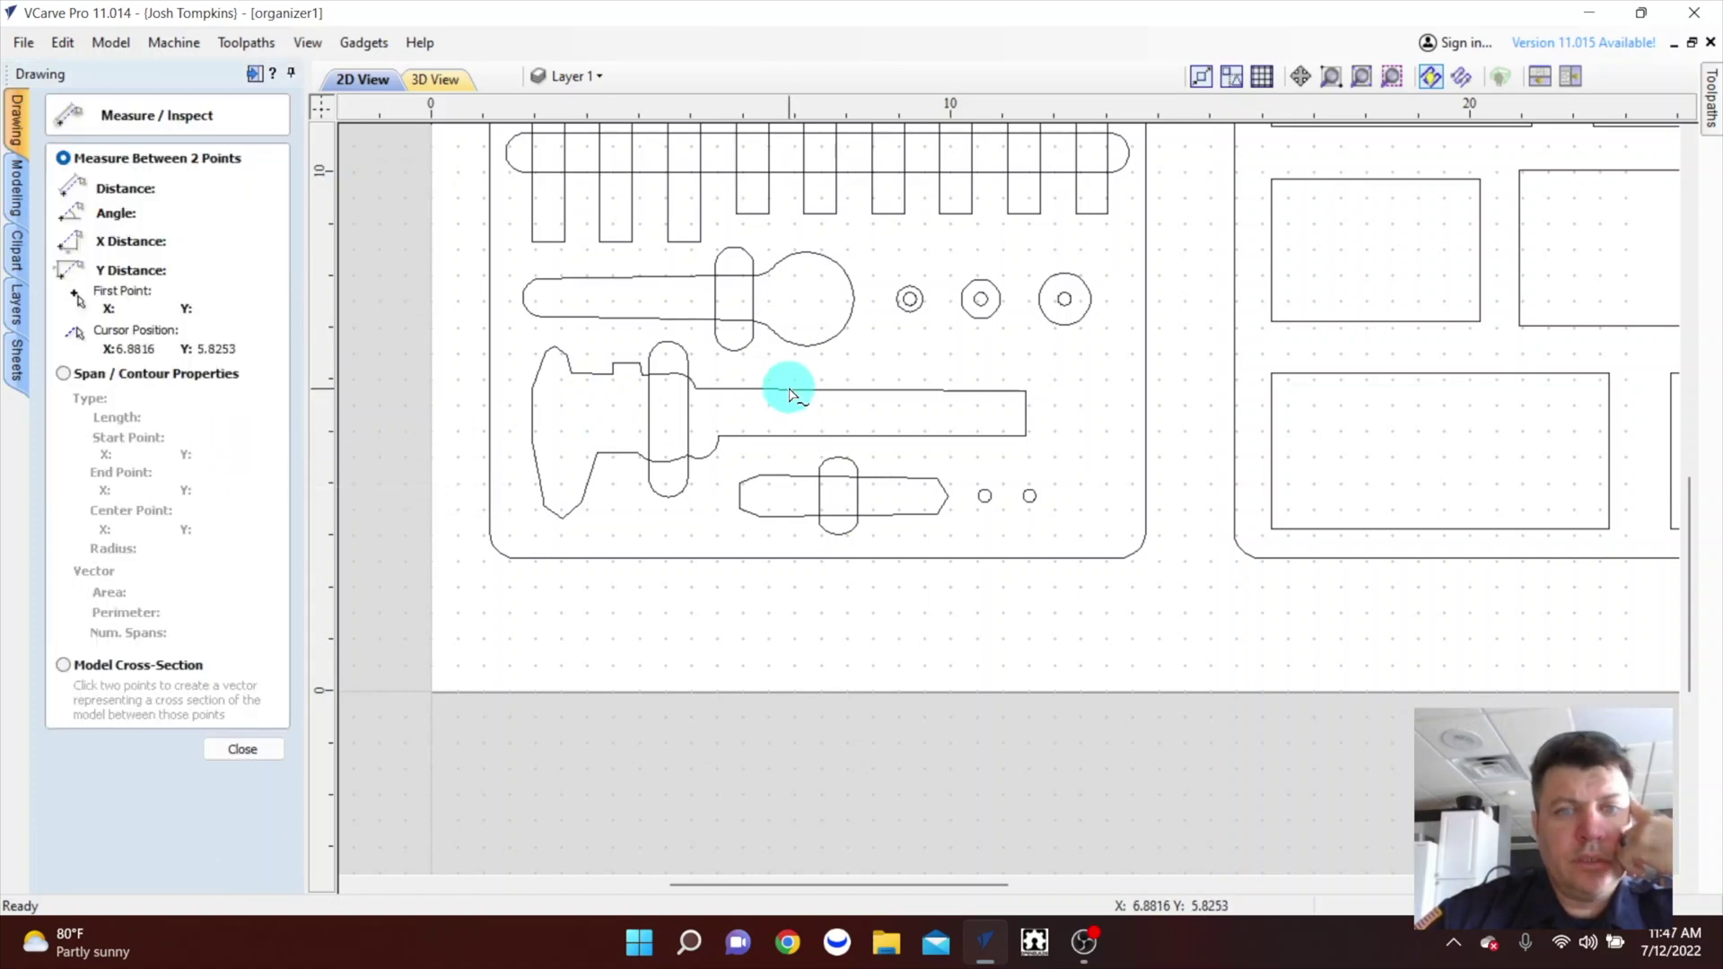
scroll(788, 394, up, 5)
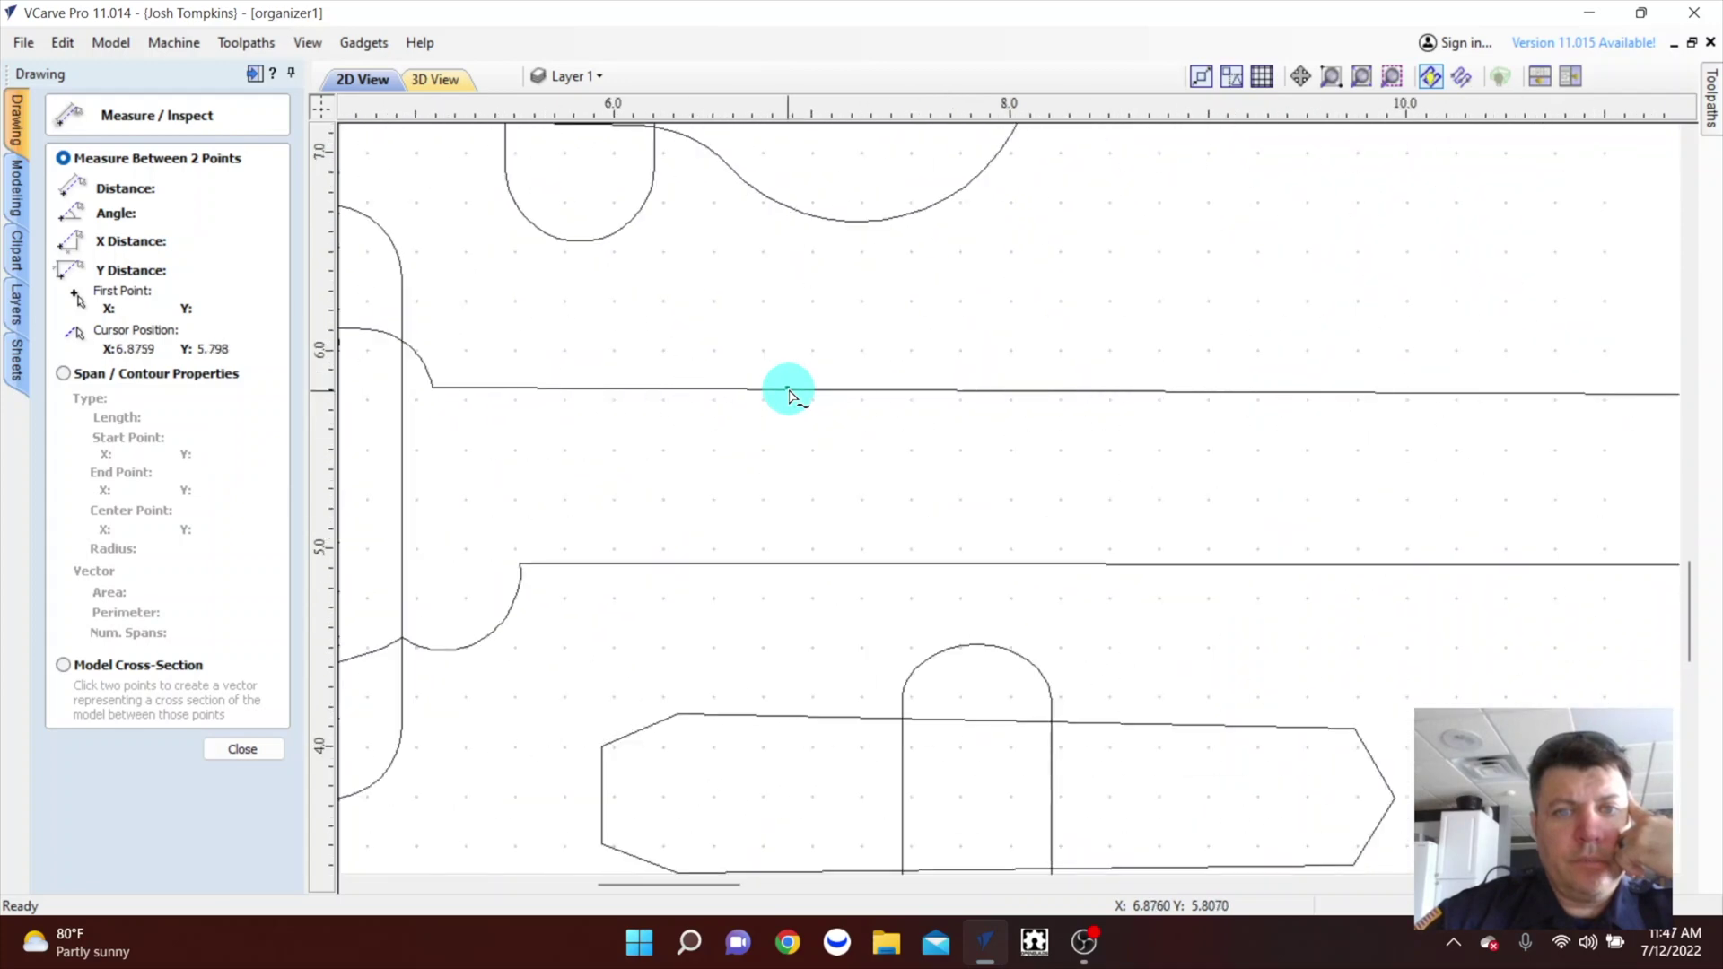
drag(789, 392, 787, 565)
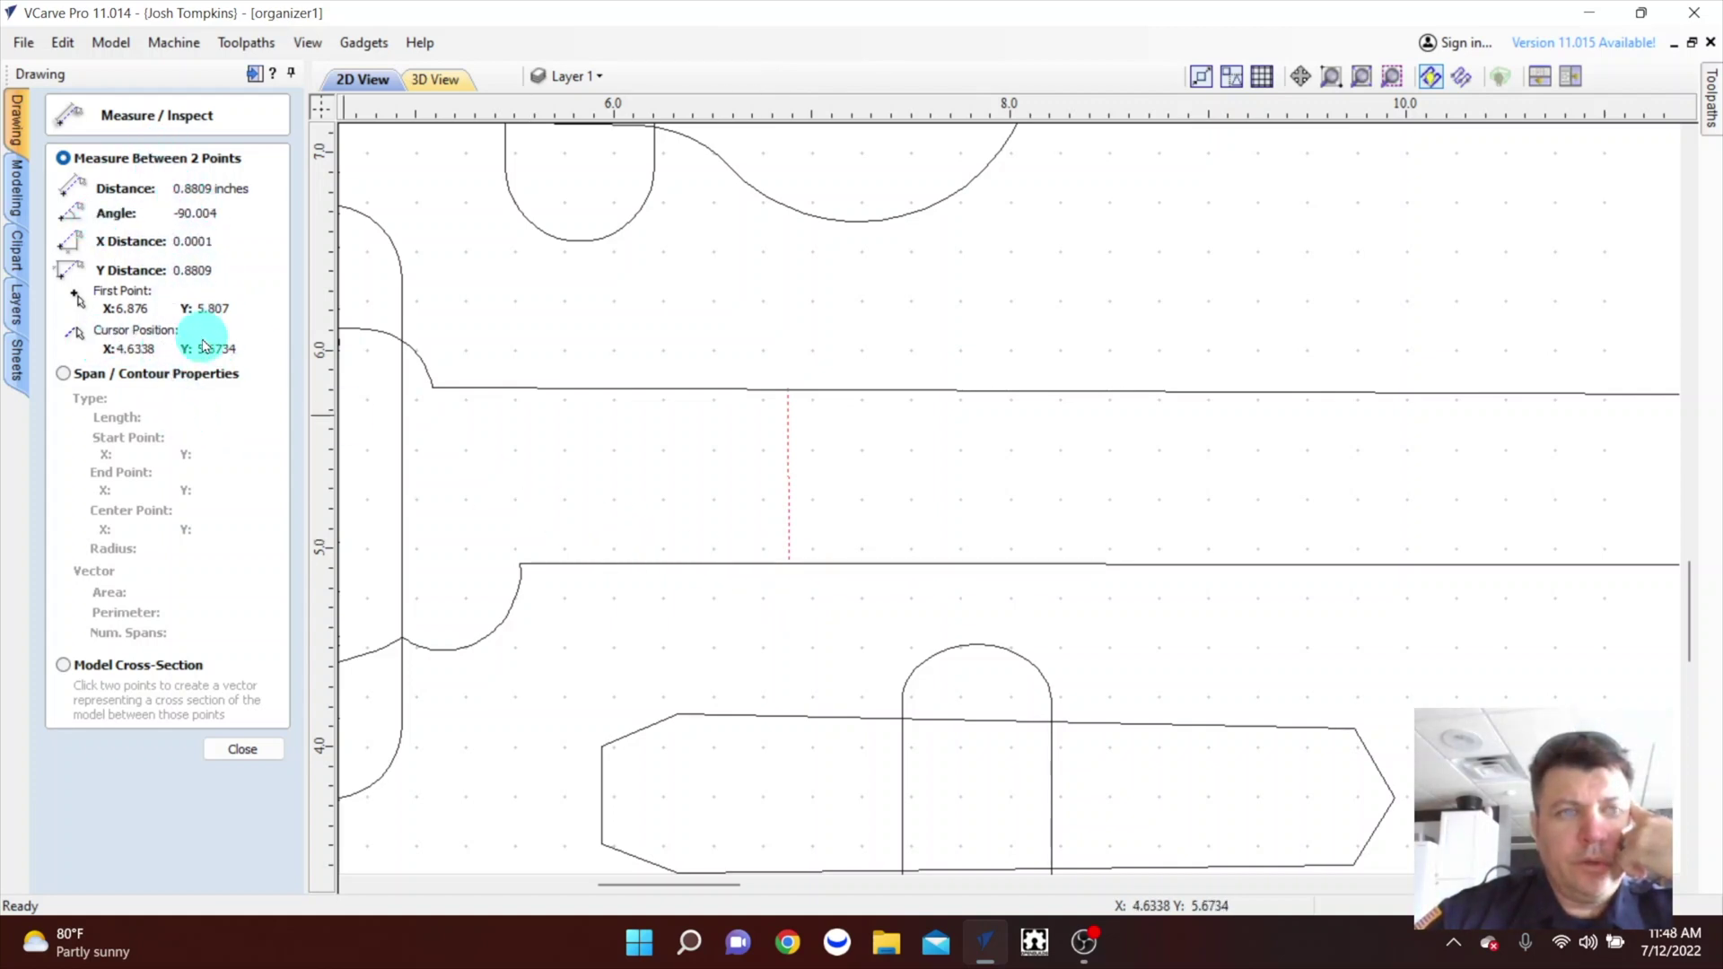
scroll(731, 531, down, 3)
scroll(731, 532, down, 3)
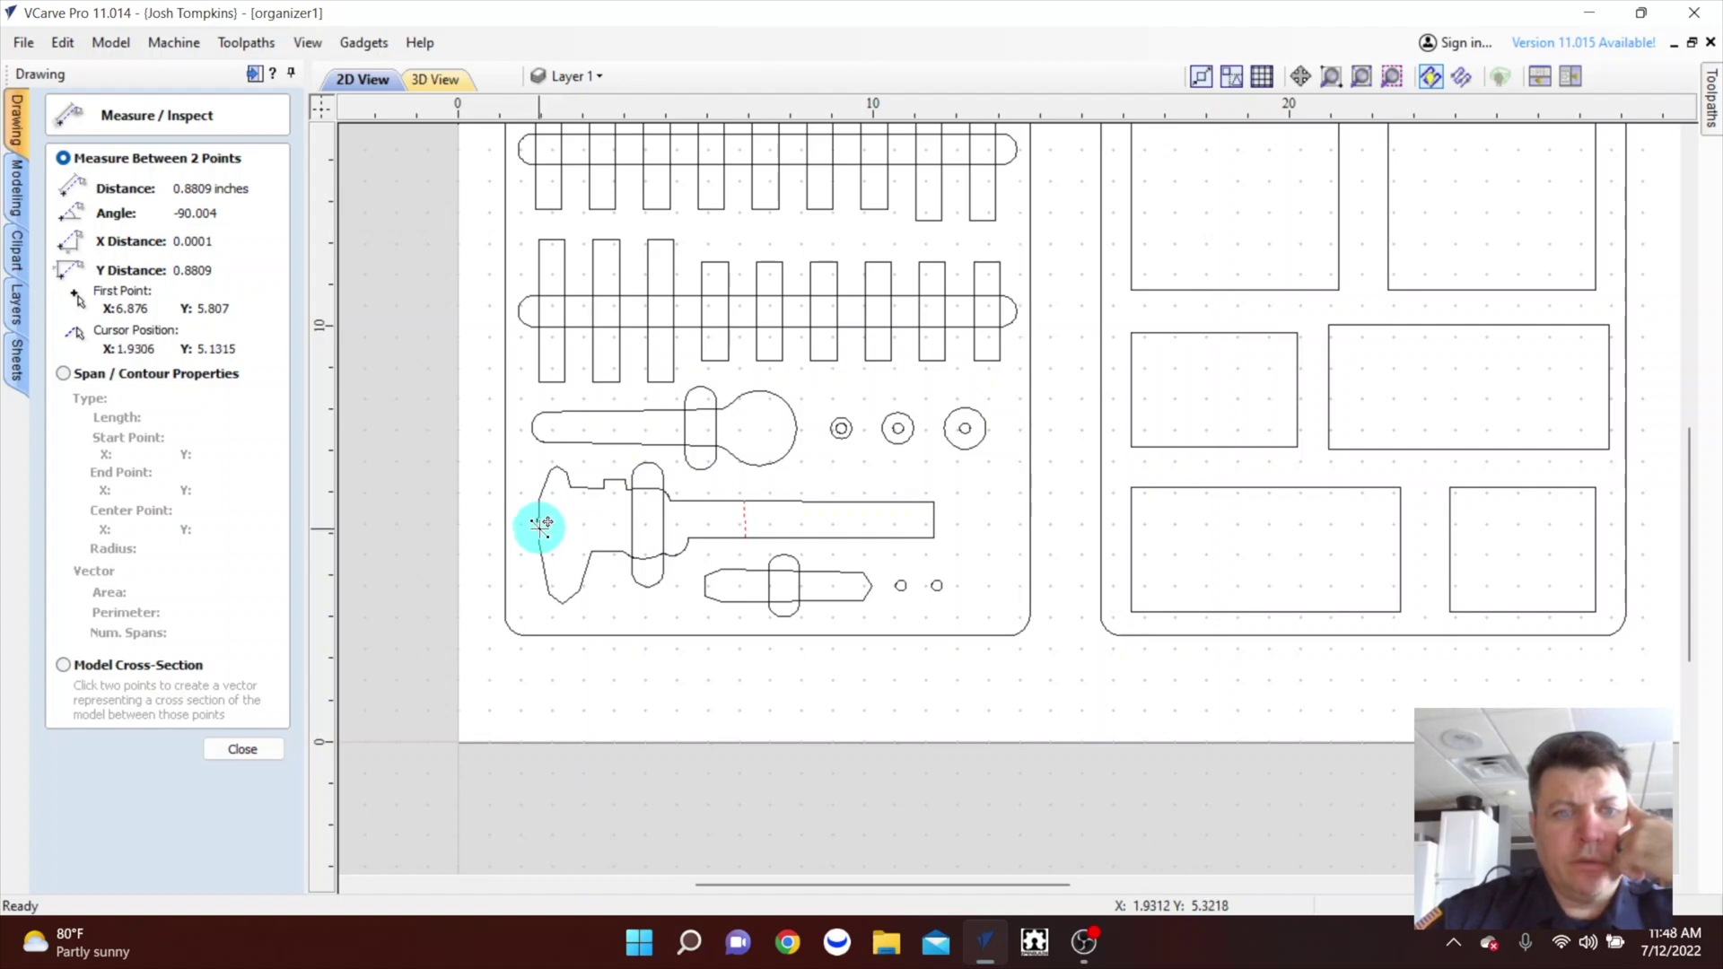
drag(541, 523, 947, 516)
scroll(928, 520, up, 5)
scroll(1104, 569, down, 4)
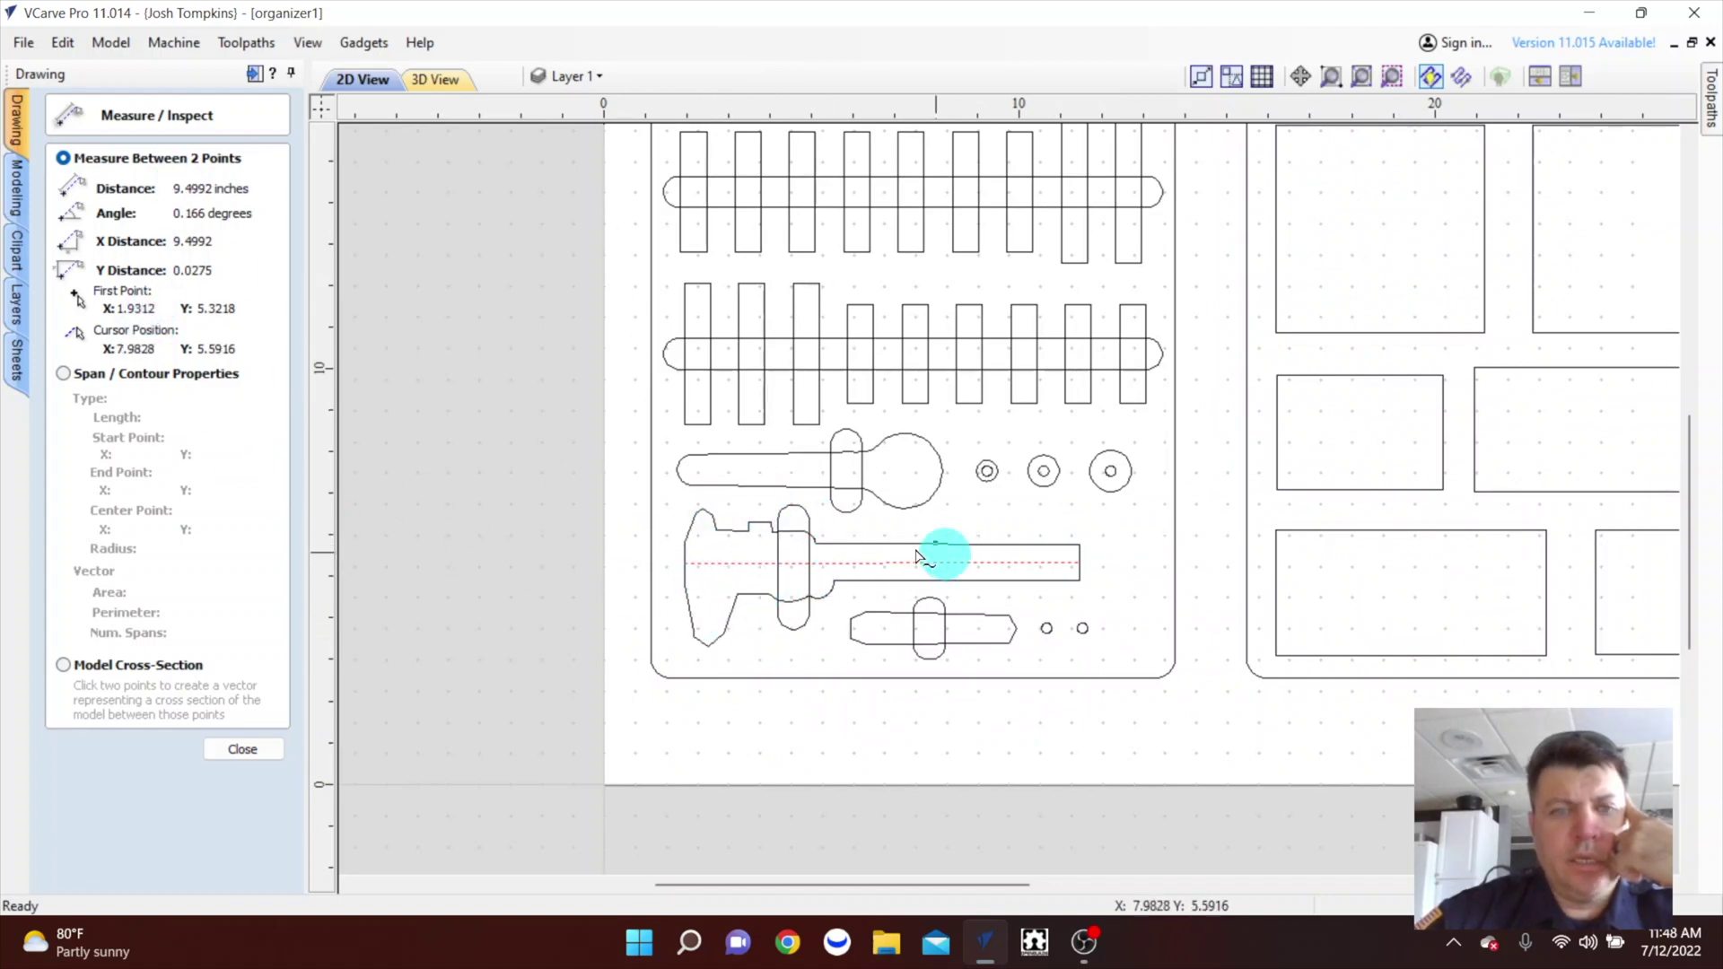
click(235, 749)
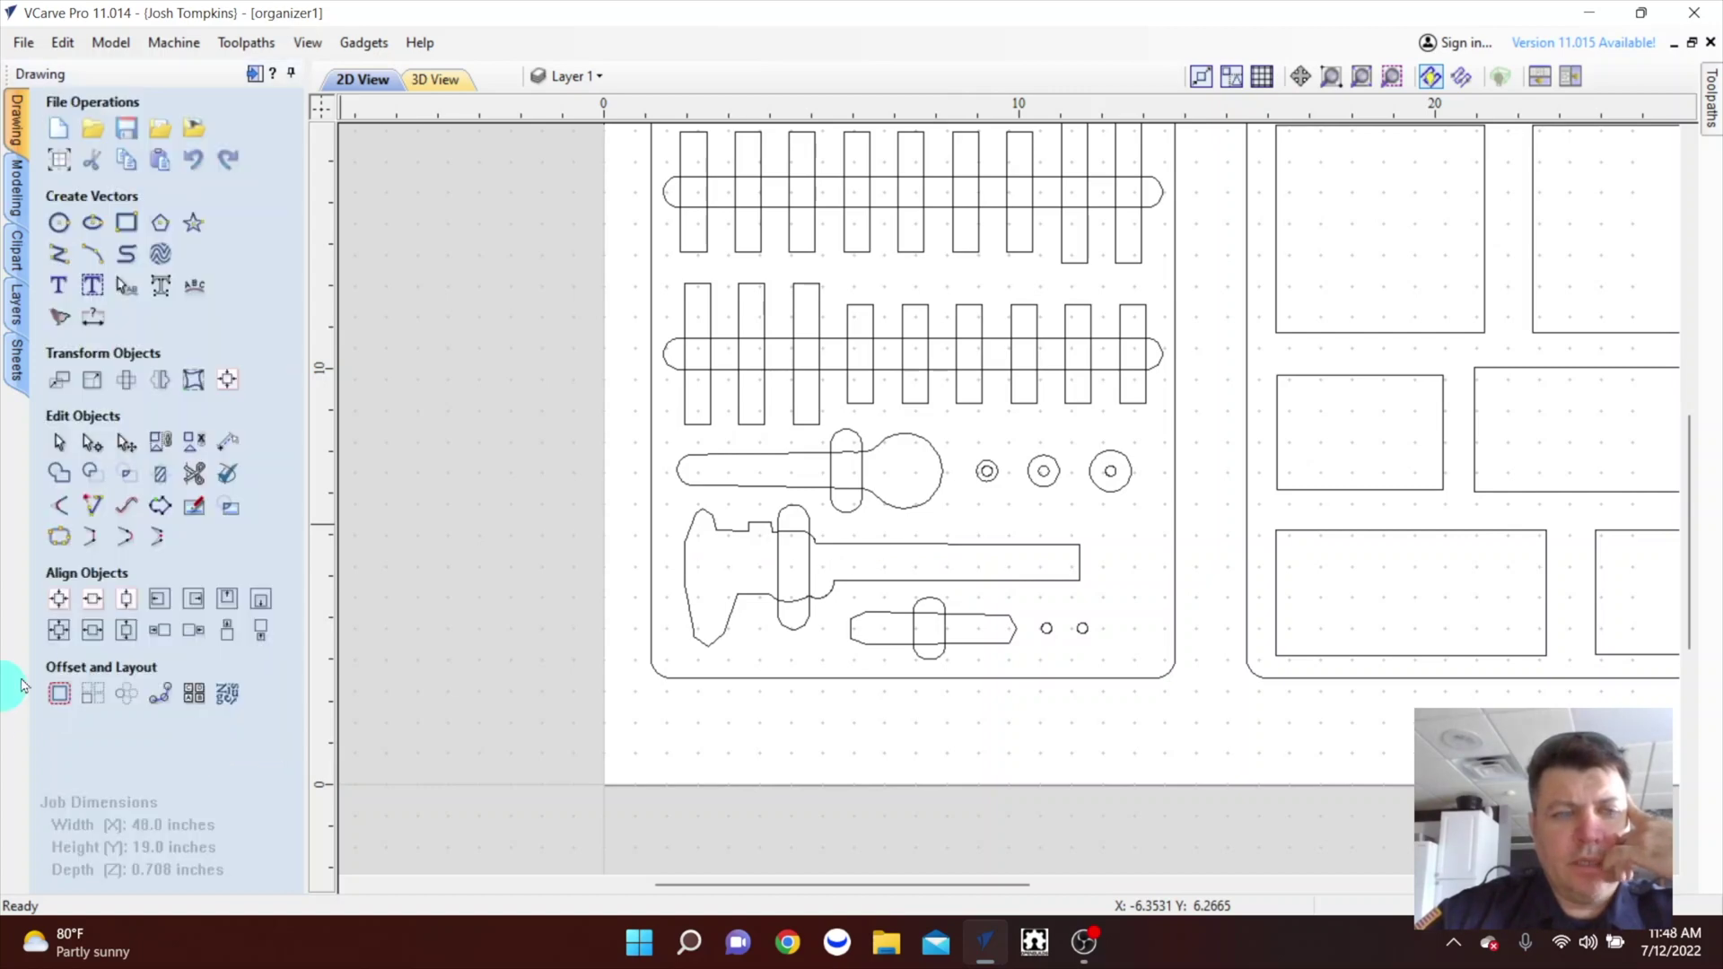
Offset the short-tool outline below the caliper outwards by 0.0625 inches.
click(885, 618)
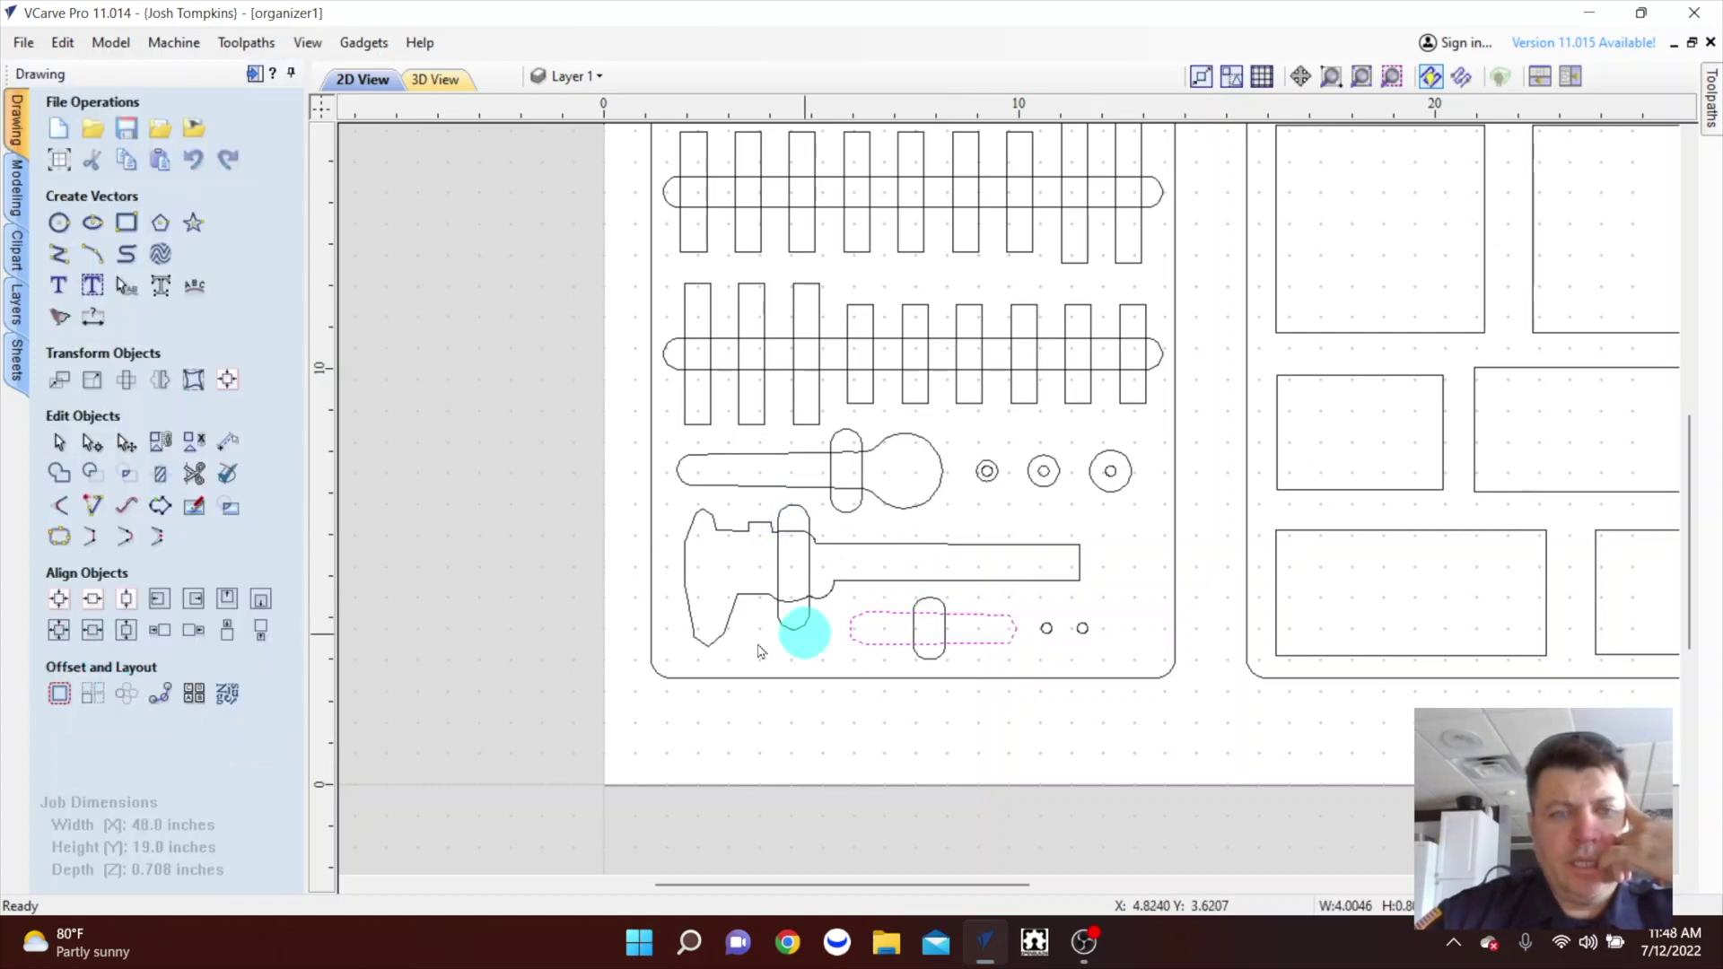
click(58, 693)
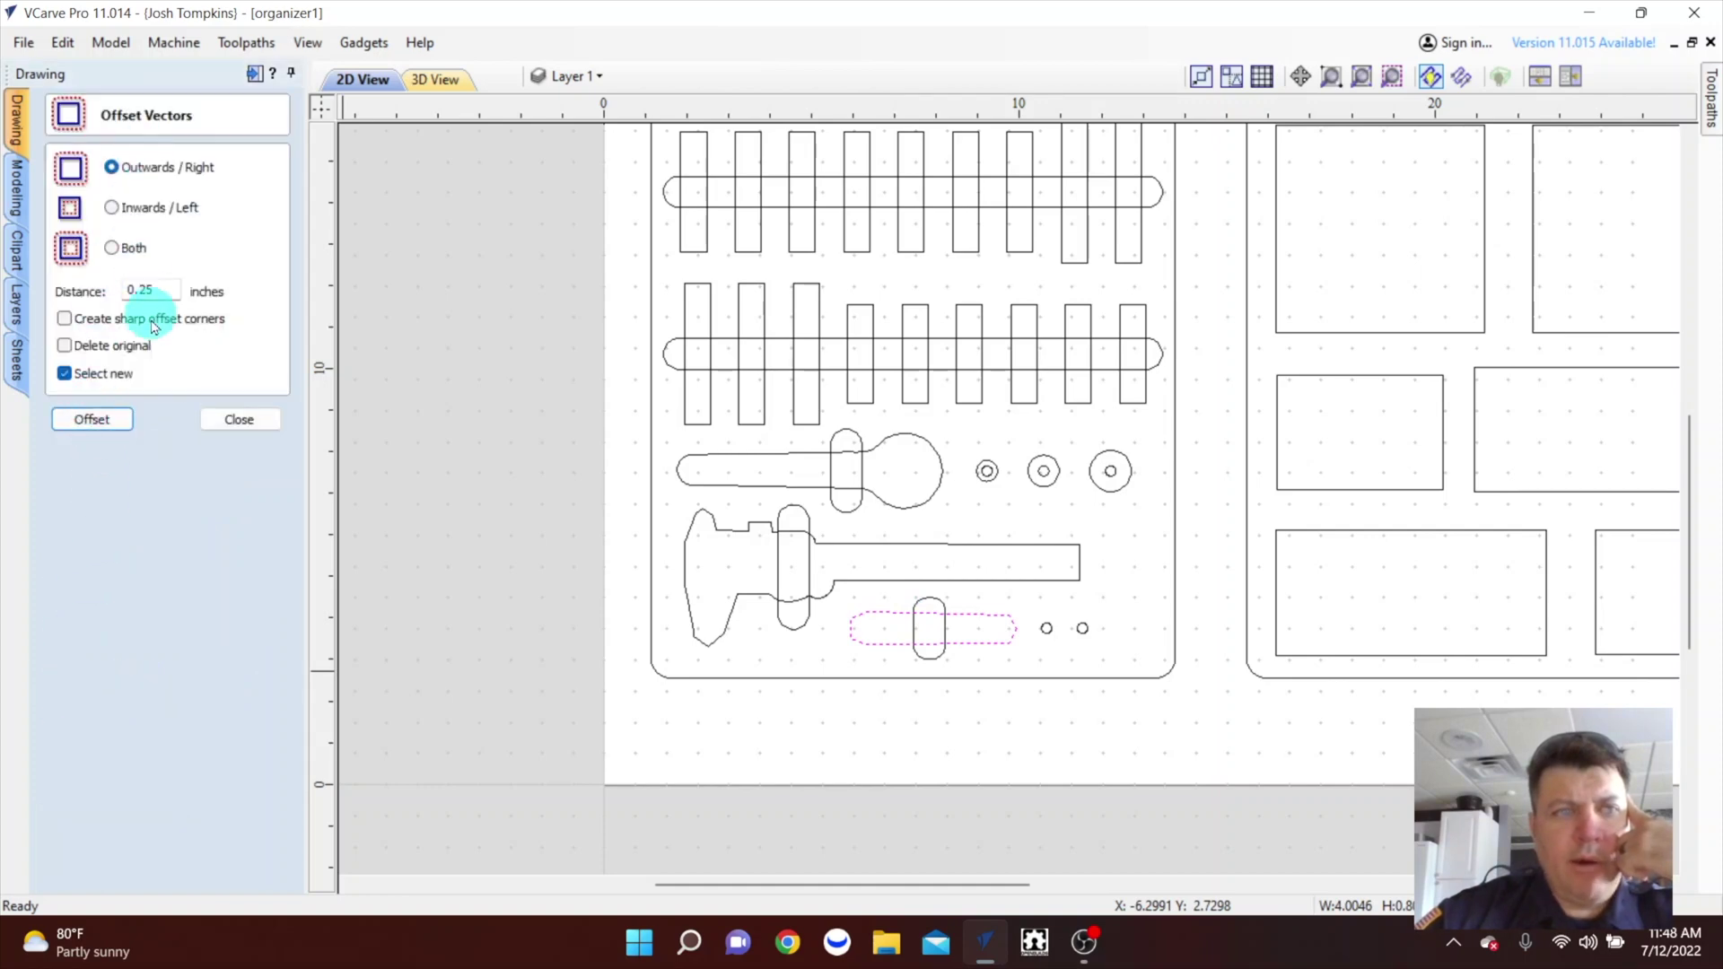
double_click(156, 289)
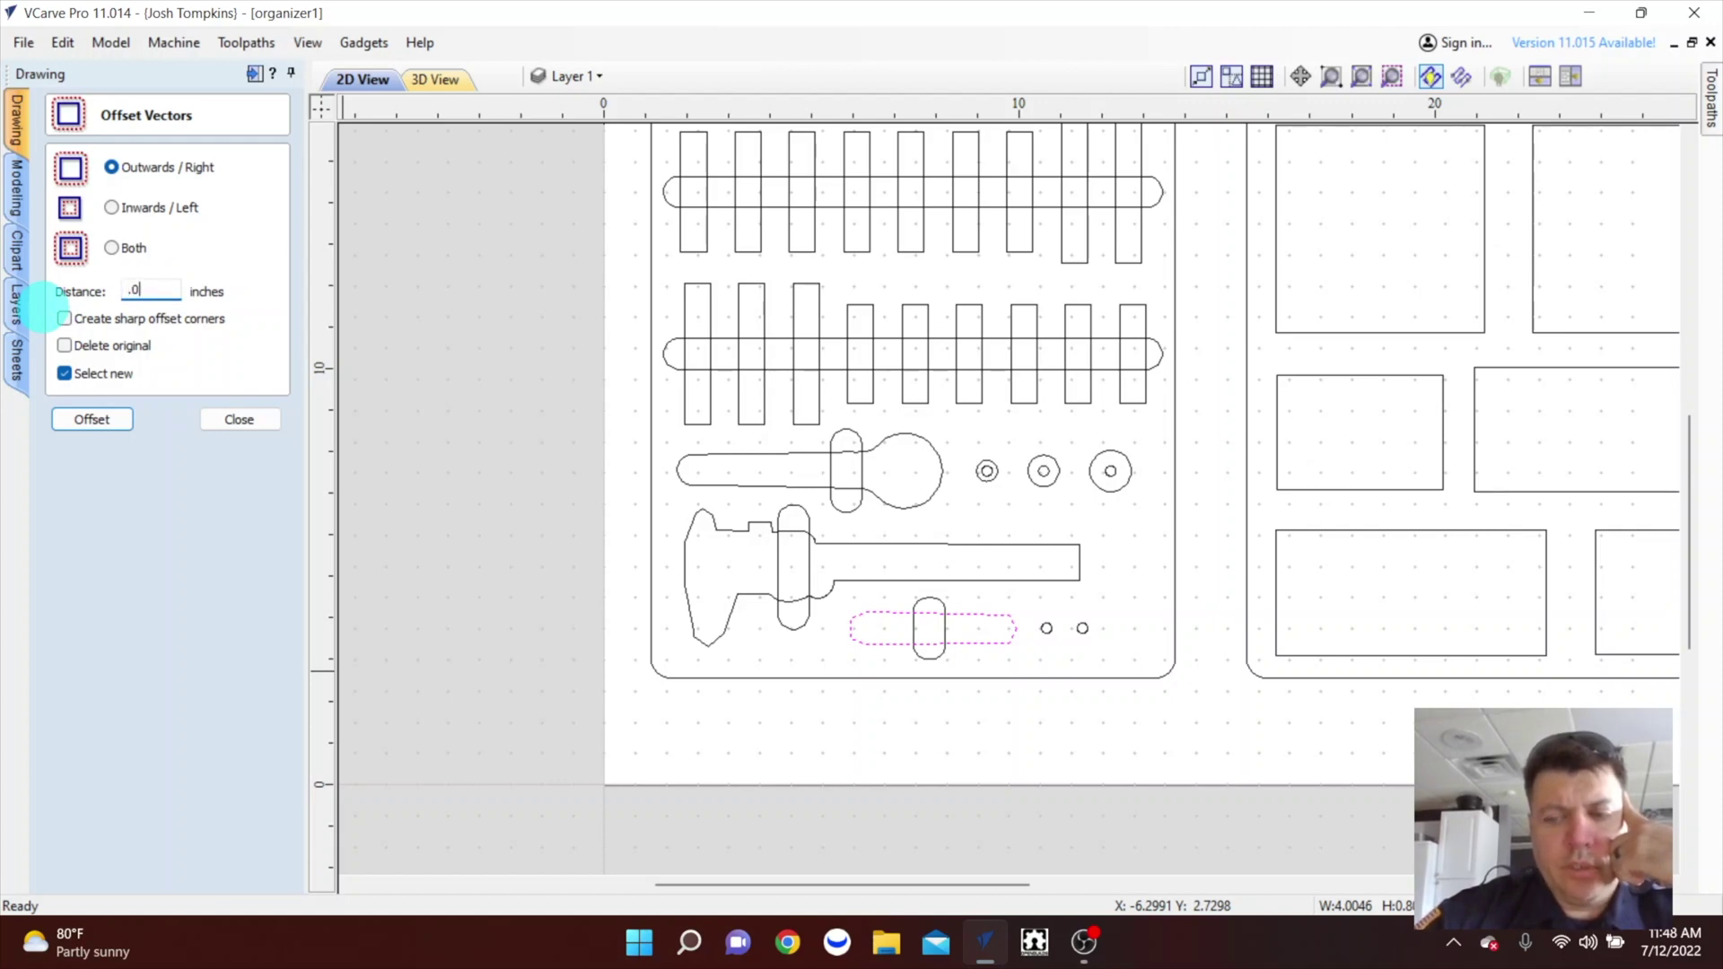
text(.0625)
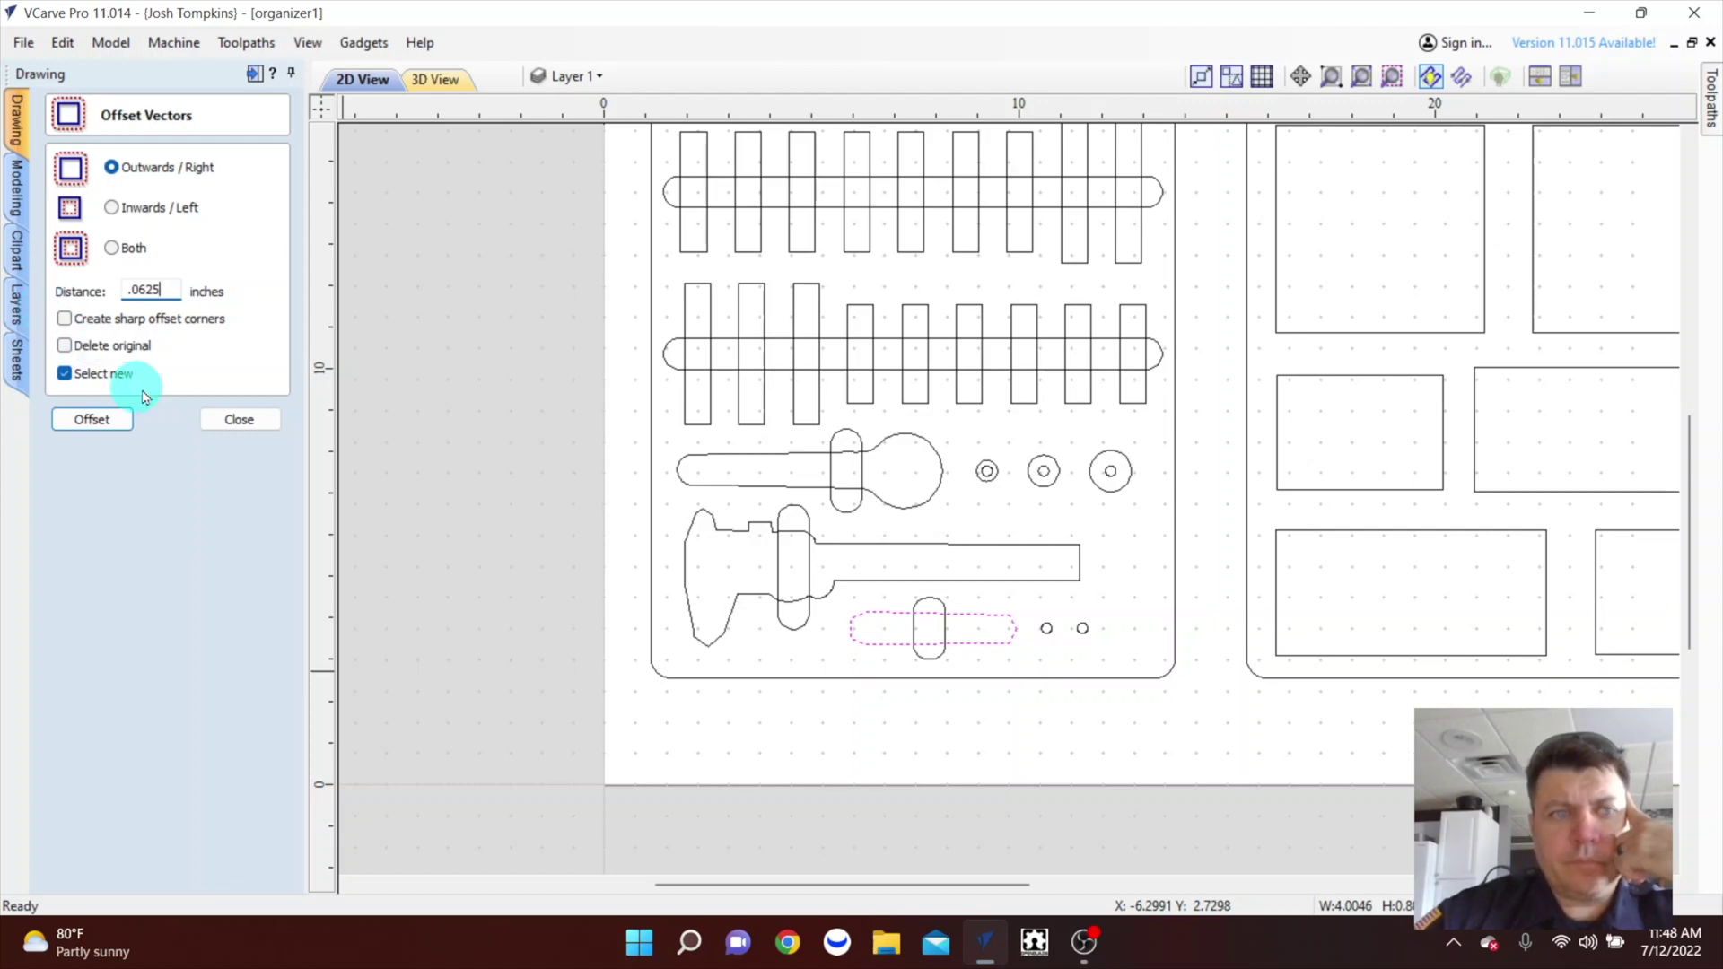
click(216, 425)
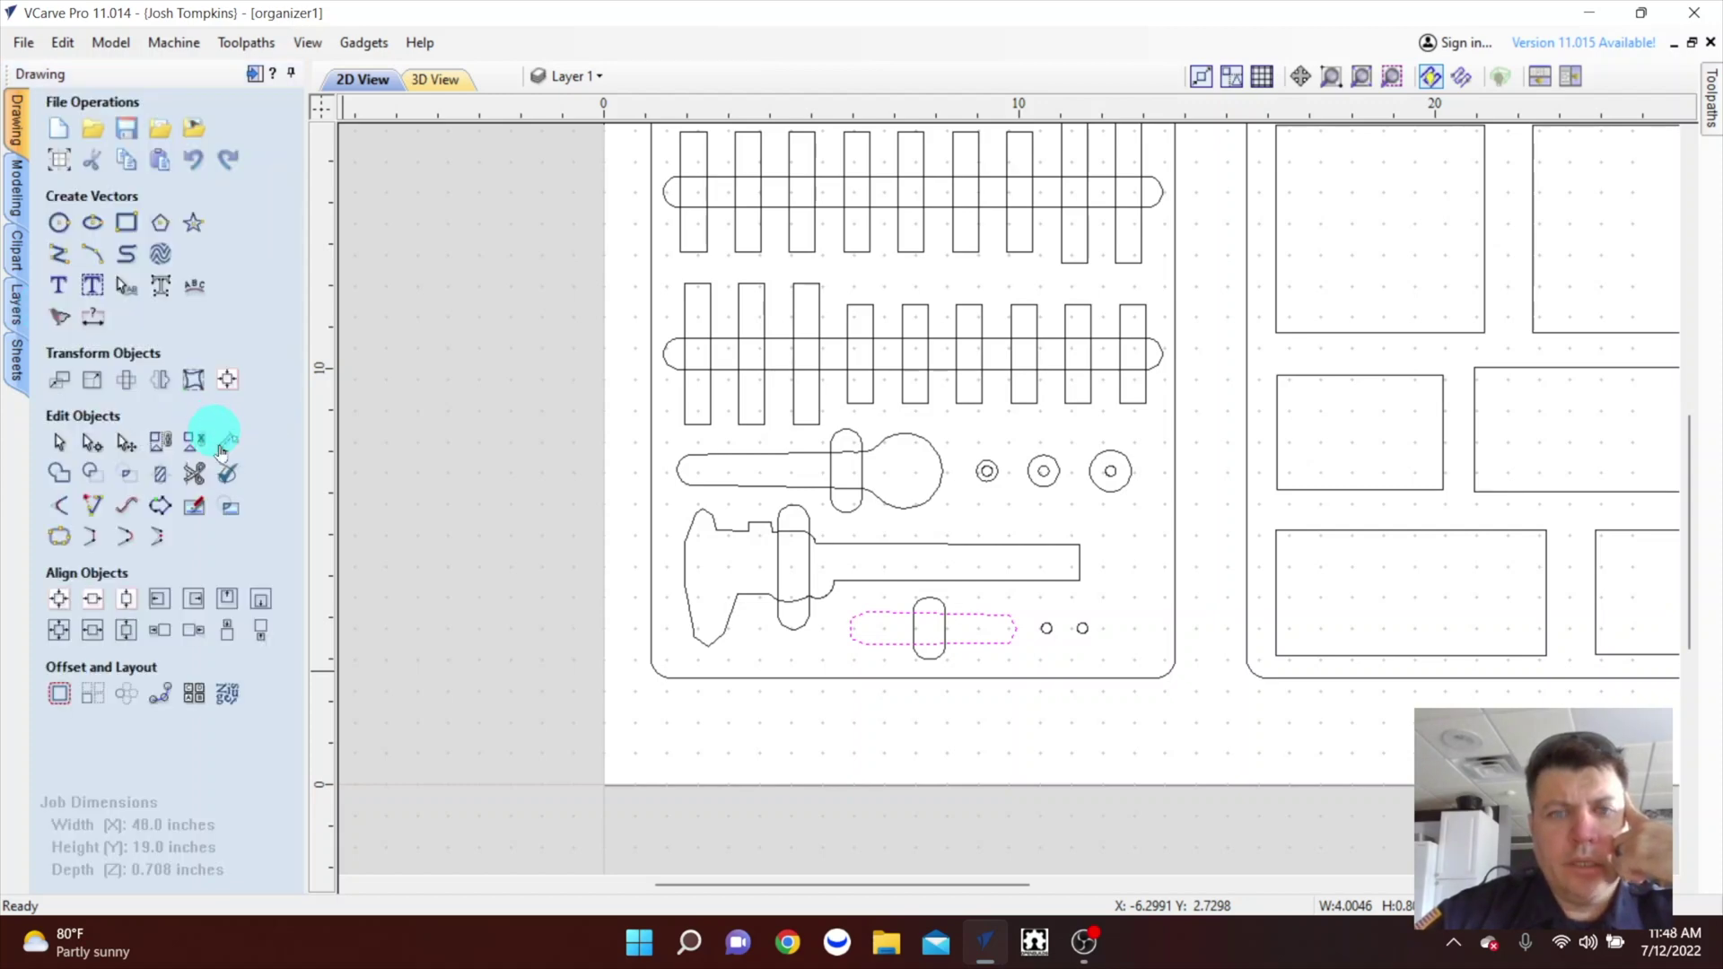
click(876, 723)
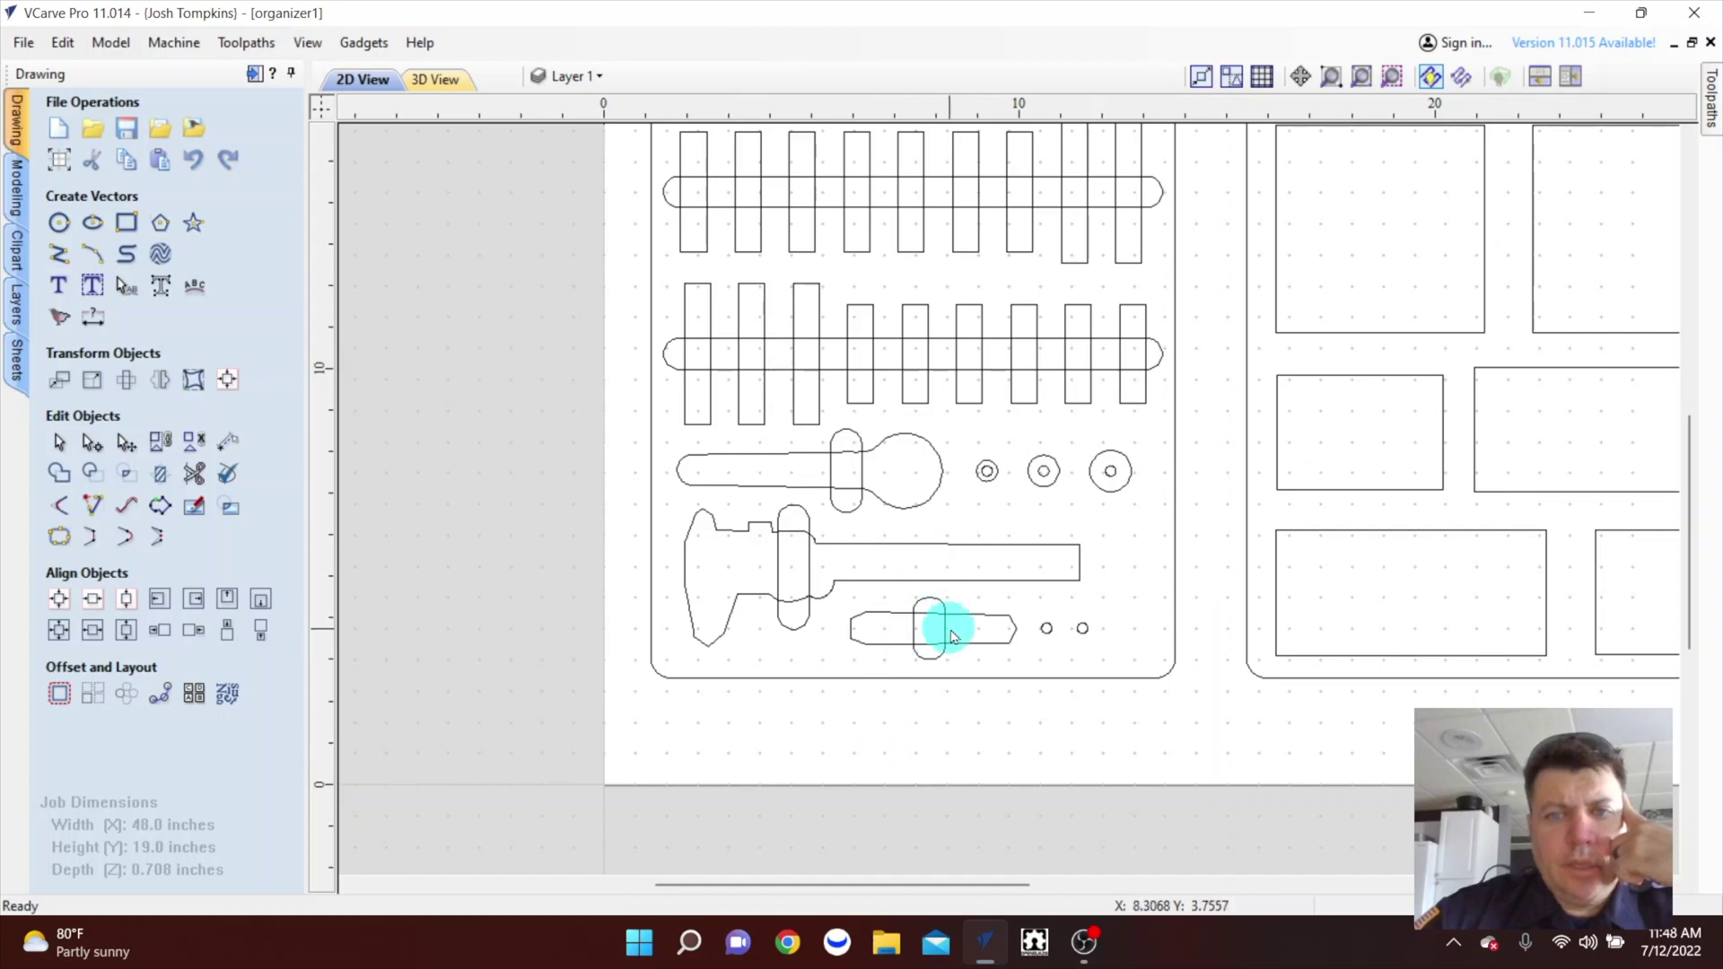
scroll(969, 449, up, 1)
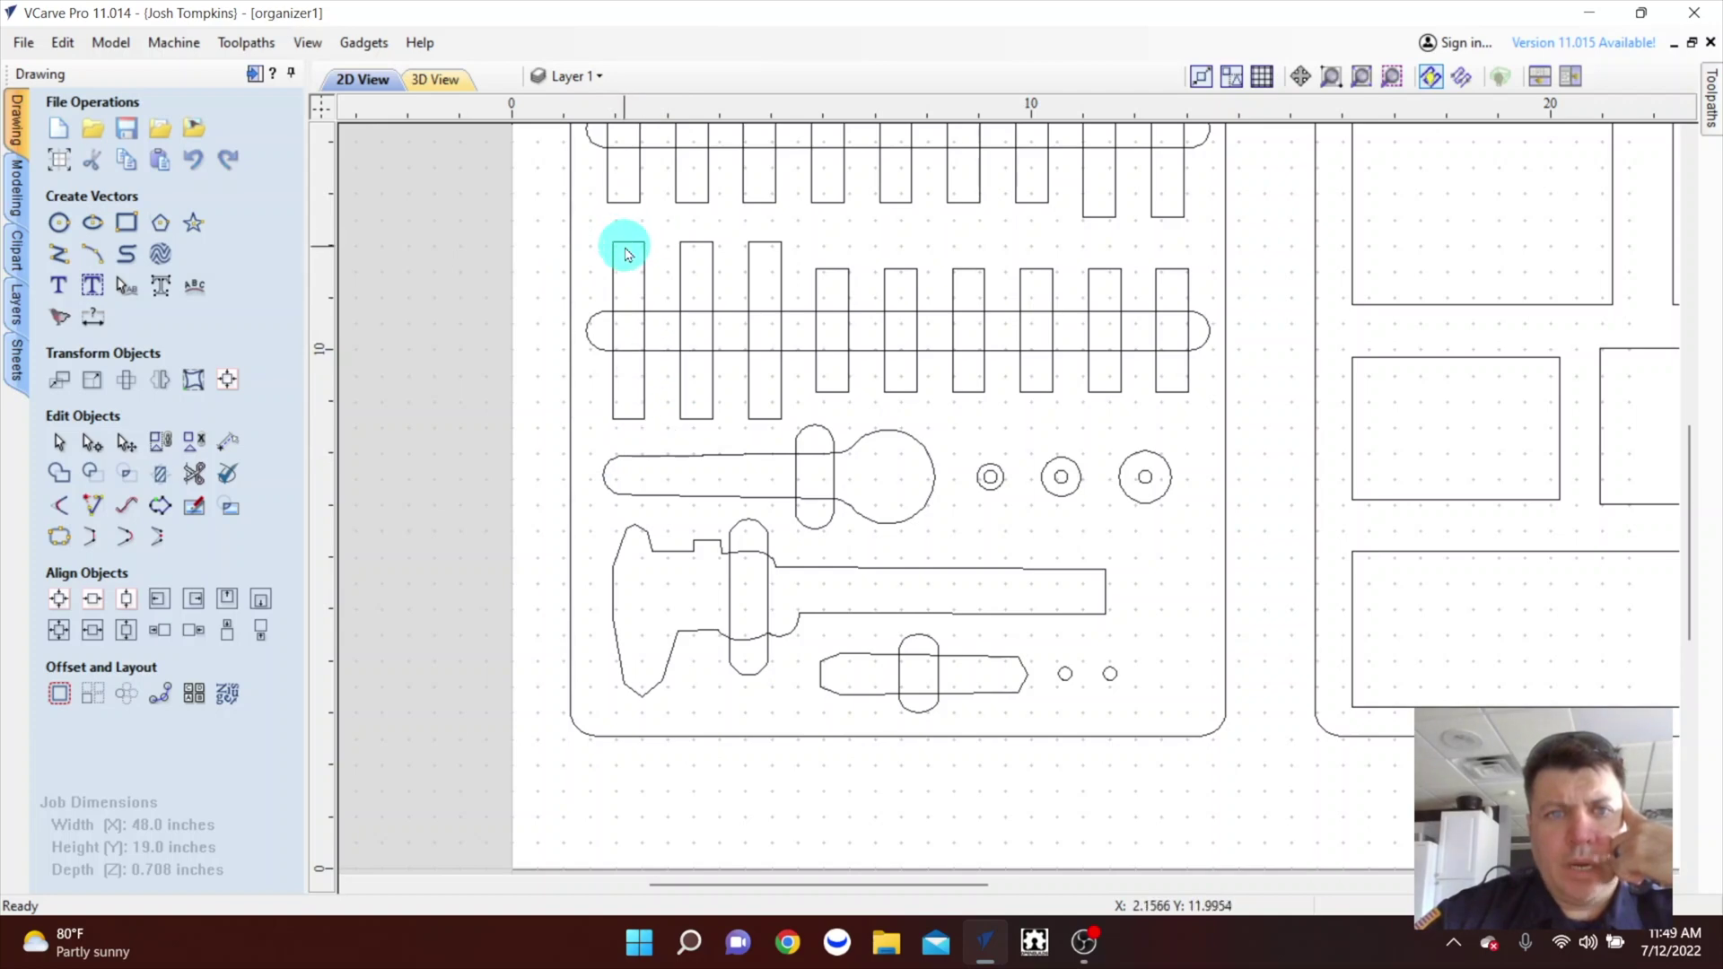
scroll(628, 267, down, 3)
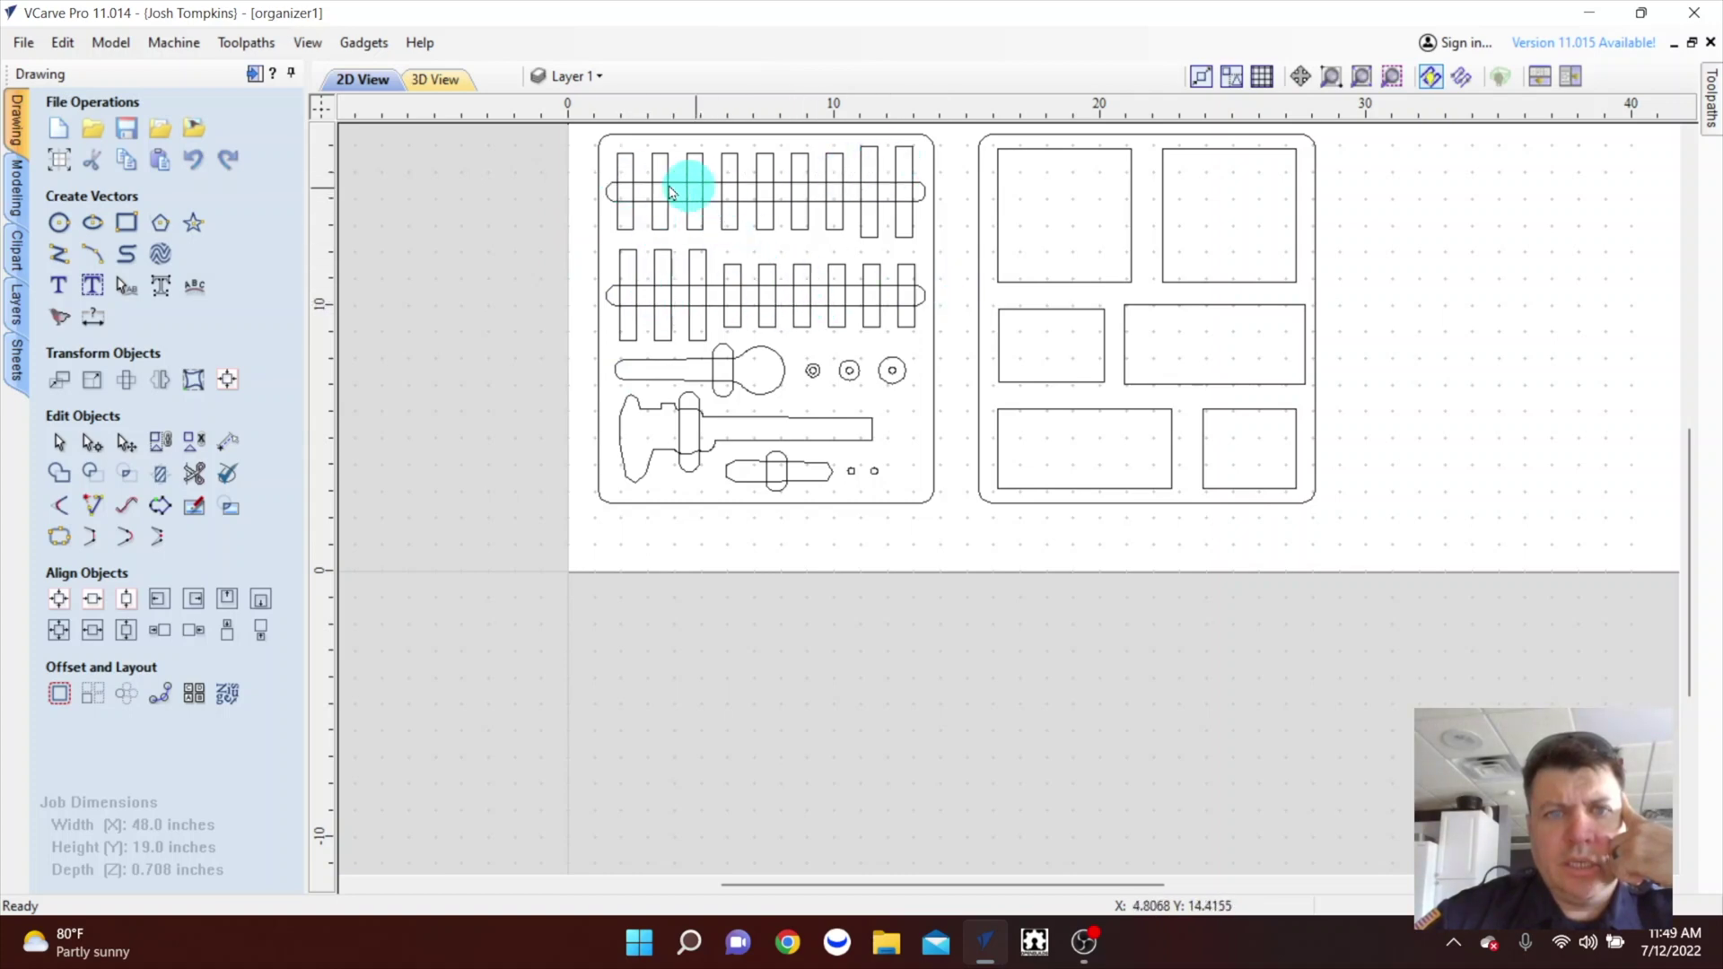
scroll(848, 368, down, 2)
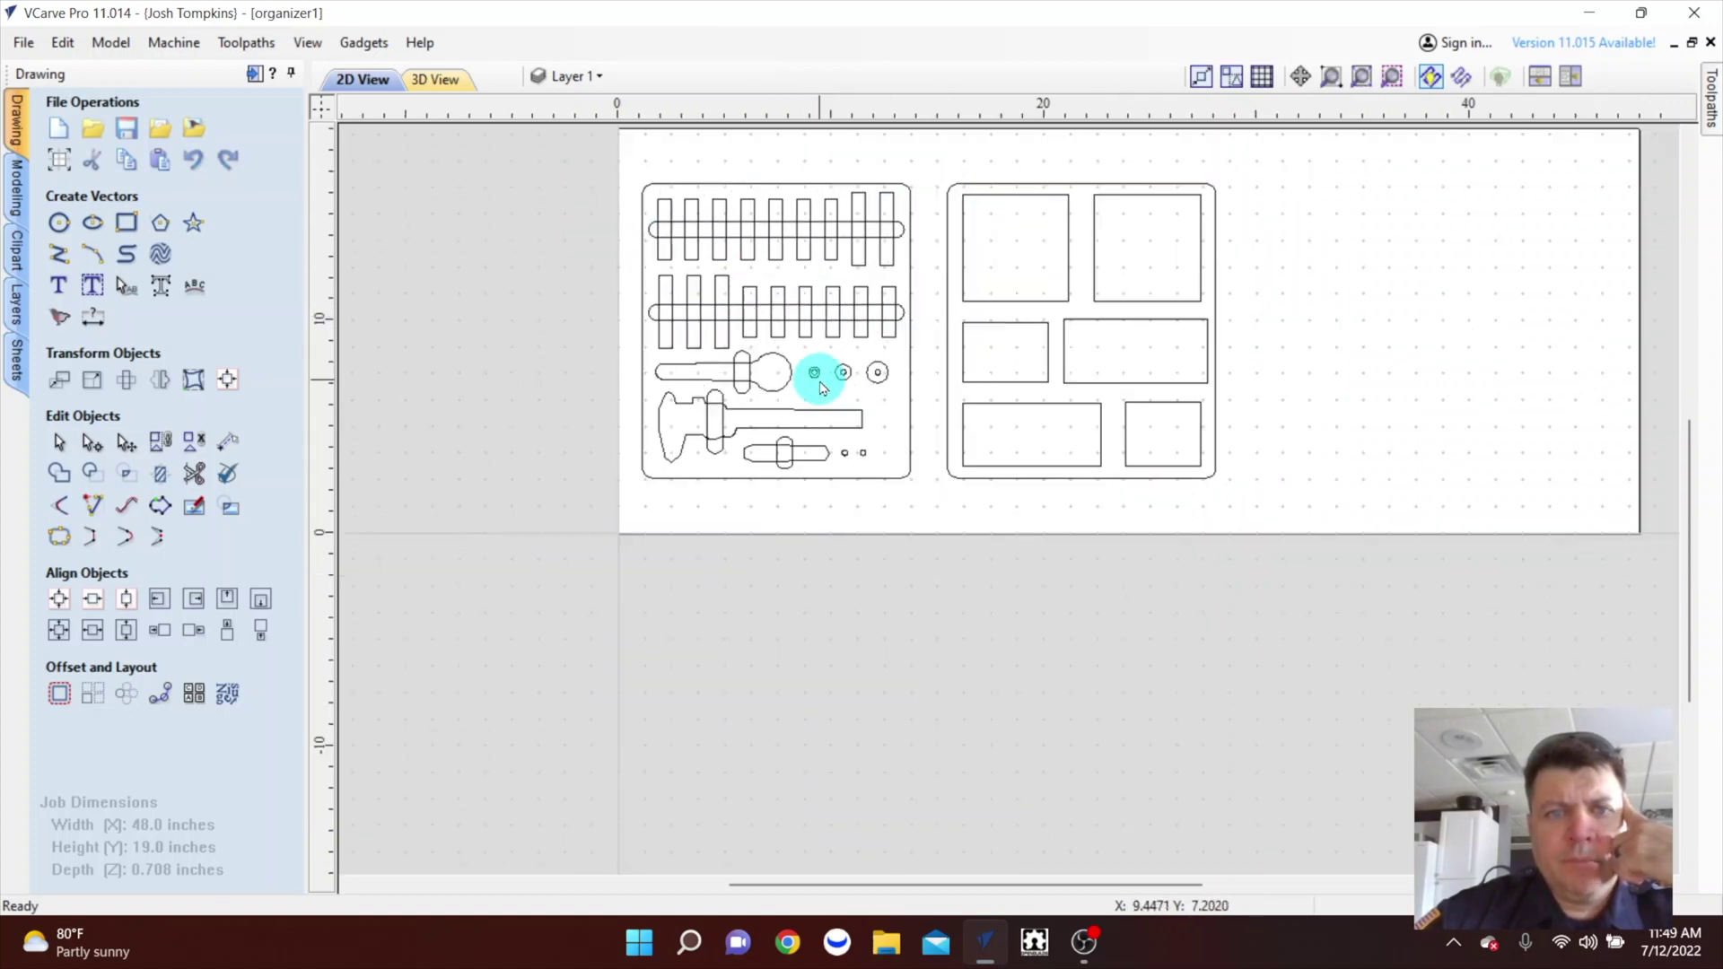
scroll(819, 384, up, 4)
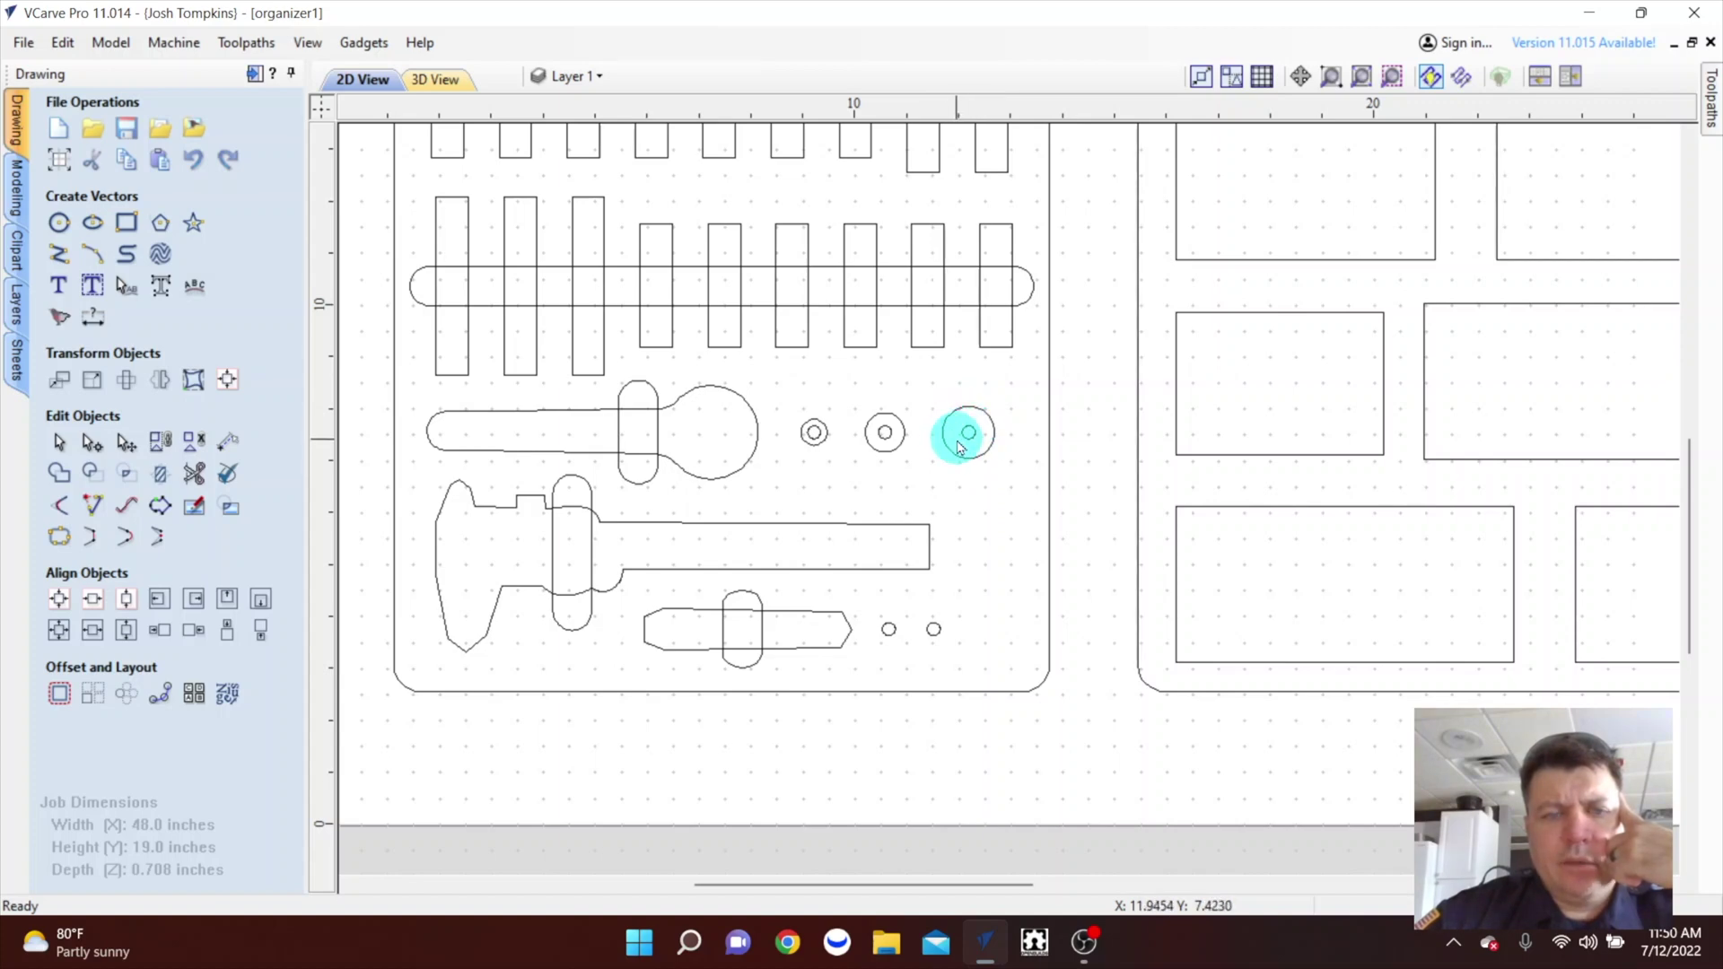
scroll(708, 514, down, 3)
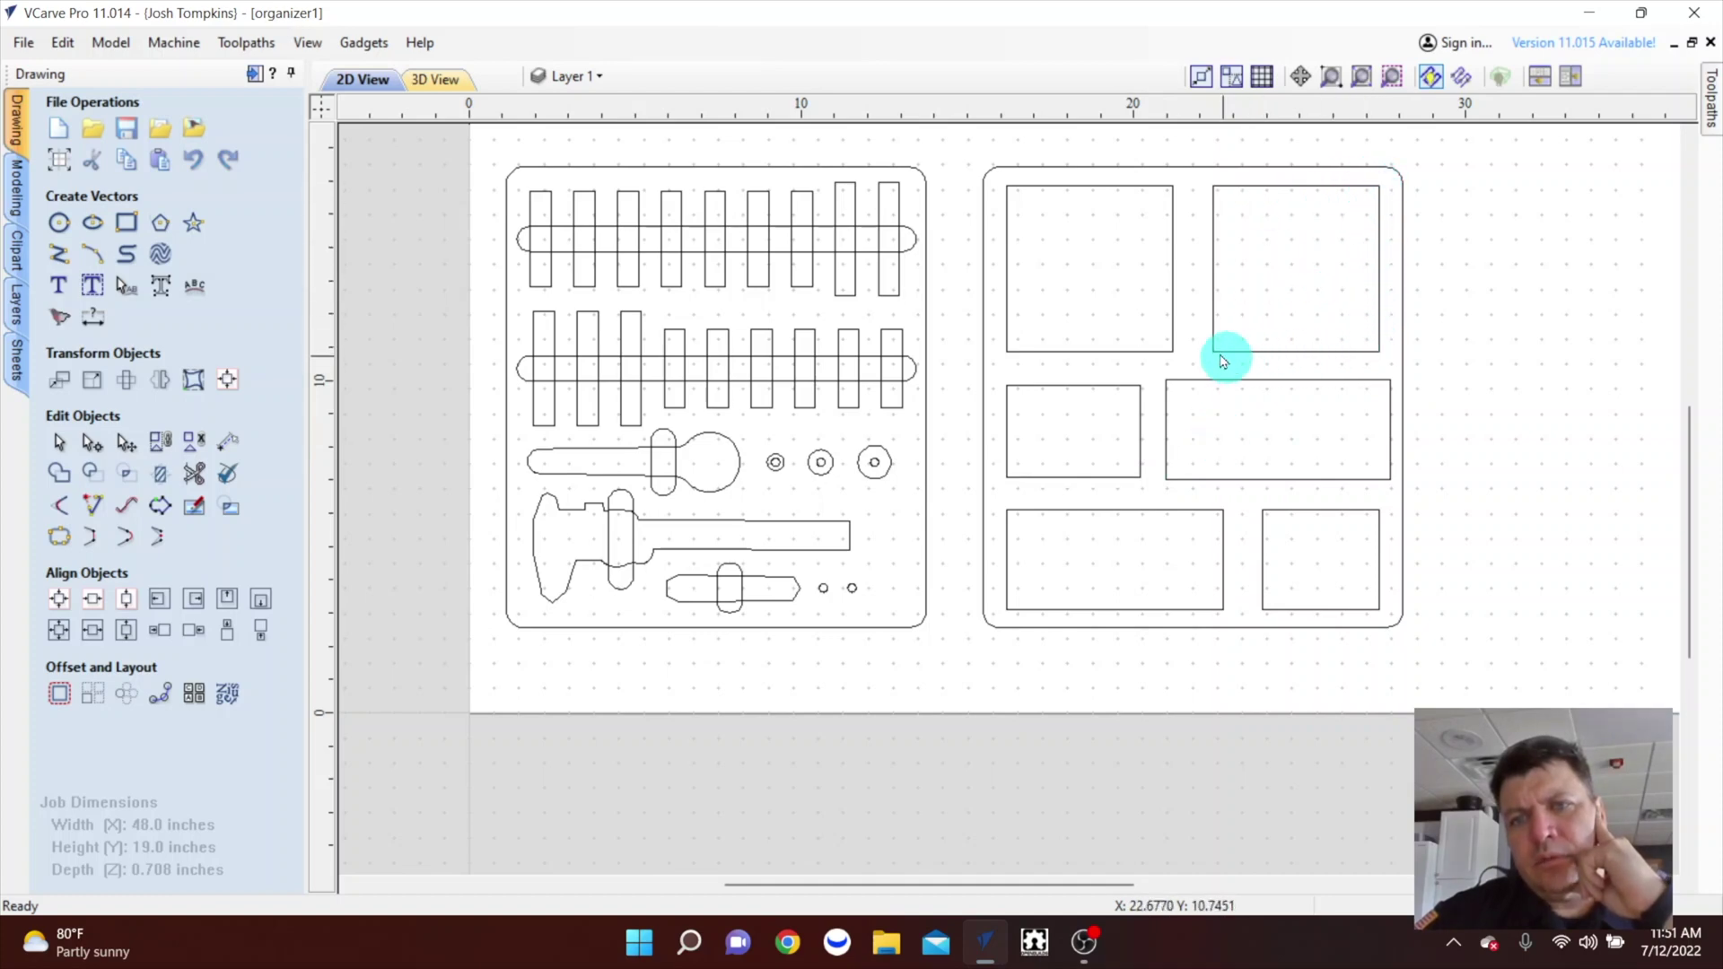
click(428, 80)
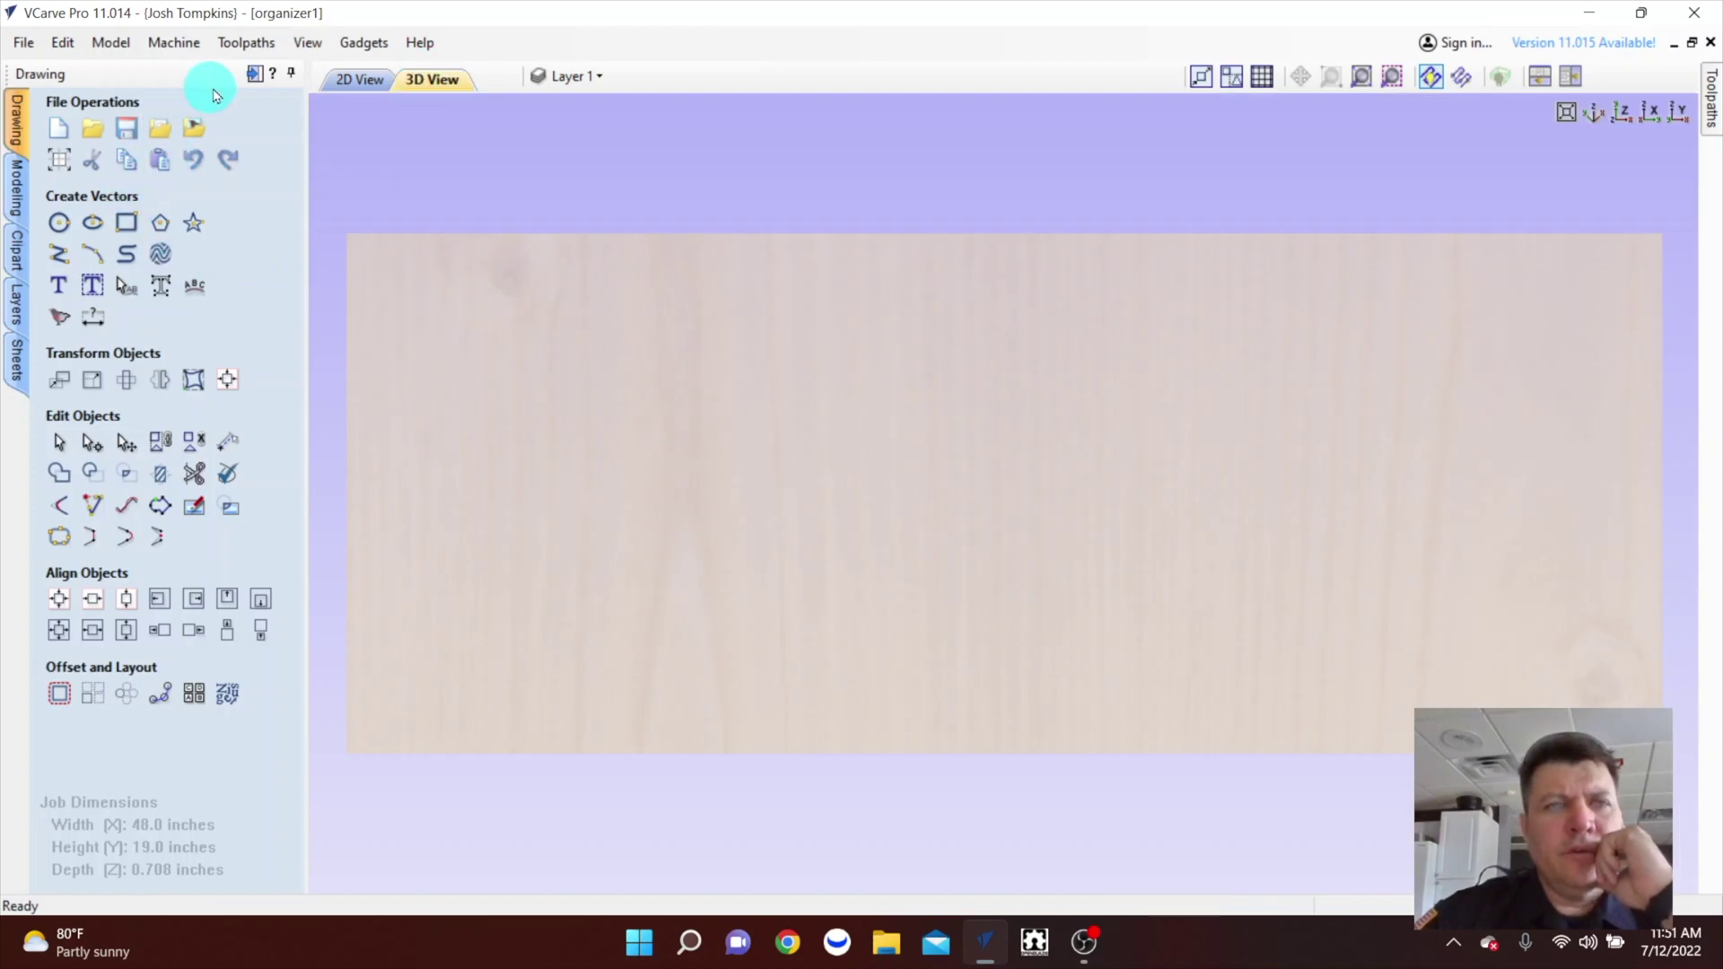
Show the V-Carve 1 and V-Carve 1 [Clear 1] toolpaths, then open Clear 1's settings.
click(254, 73)
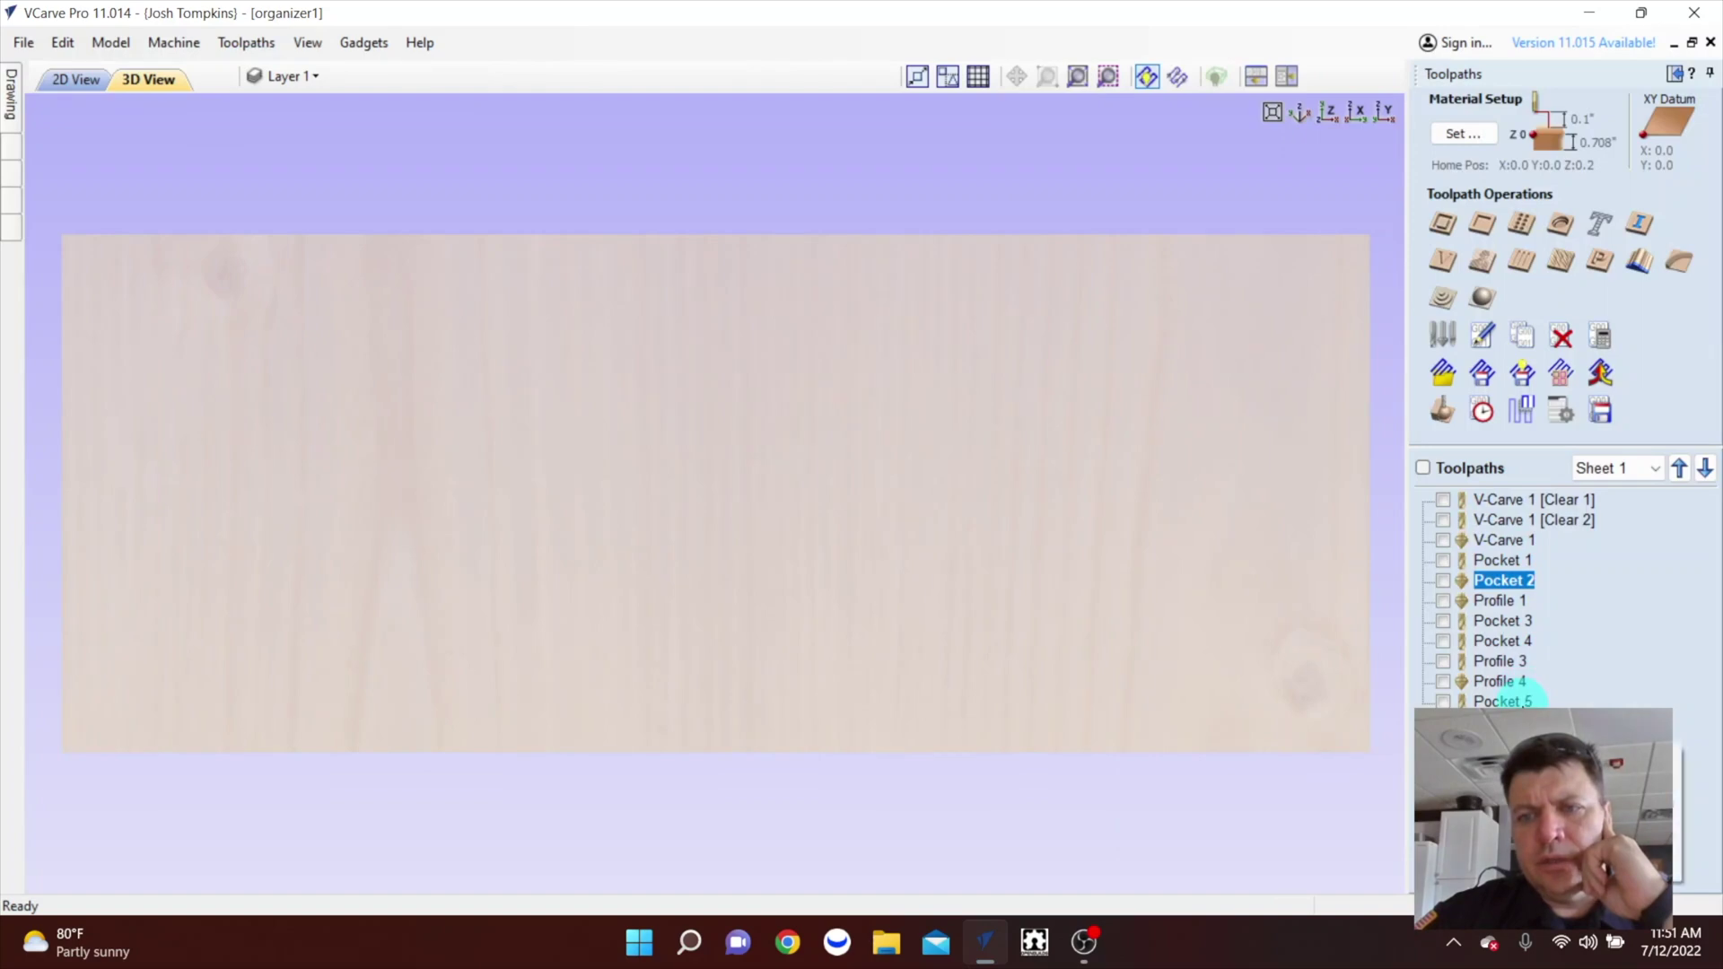
mouse_move(1485, 509)
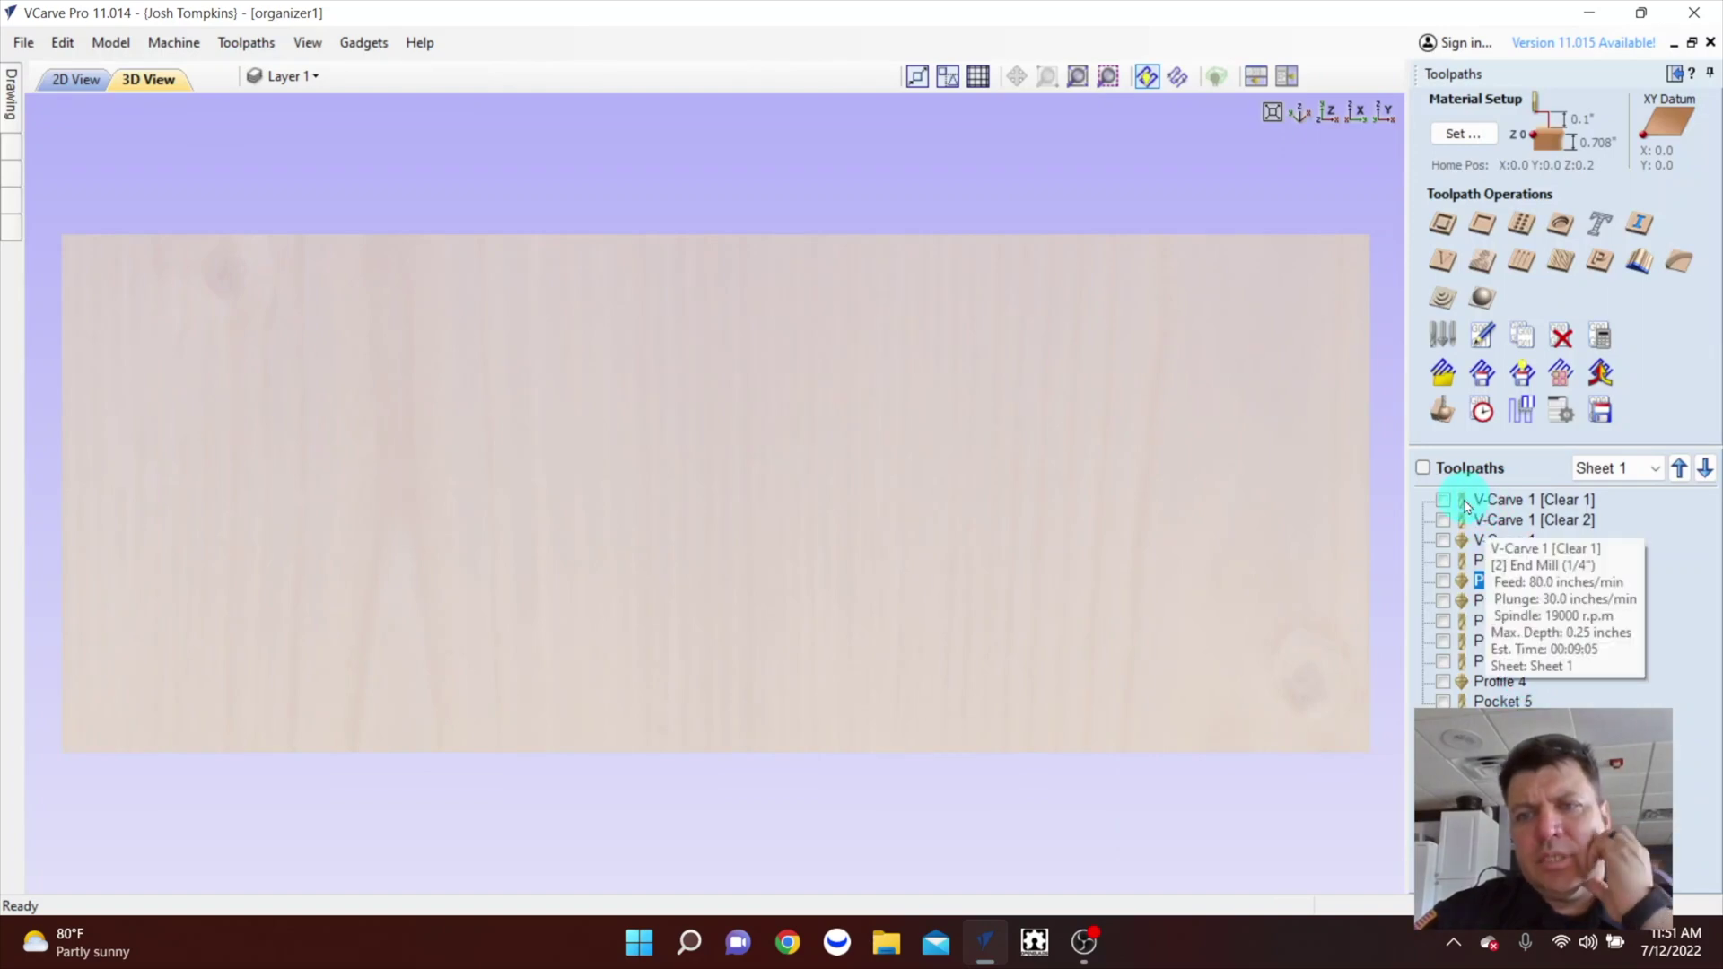
click(1443, 500)
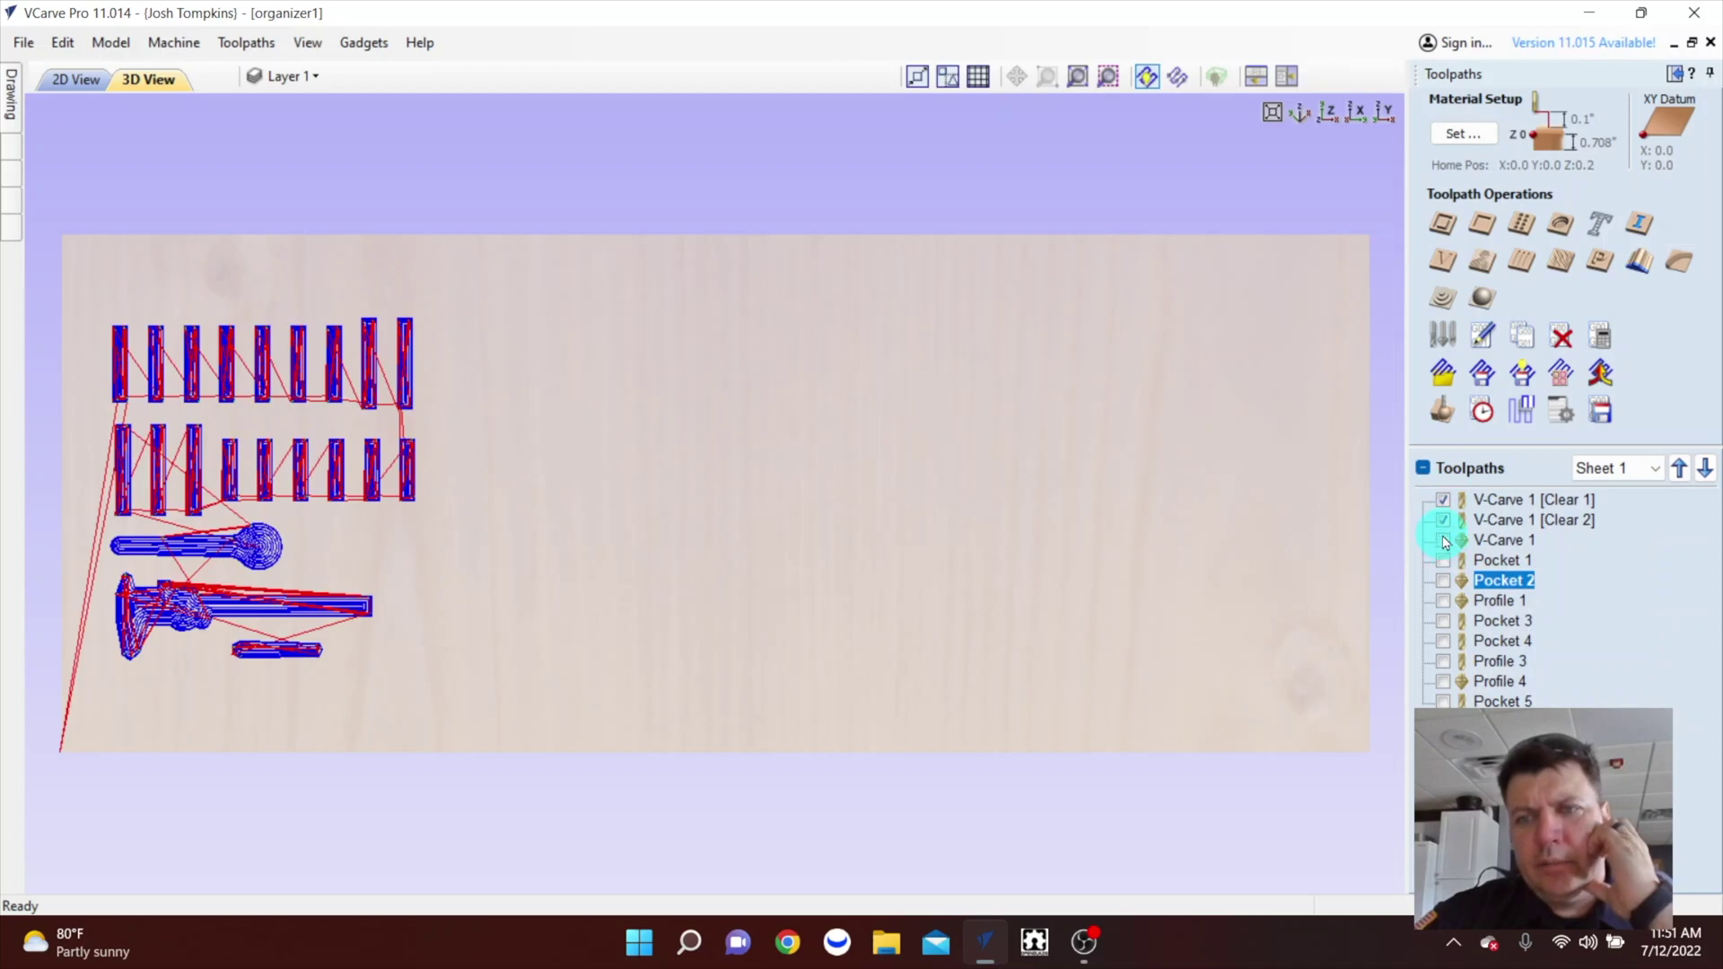
click(1443, 540)
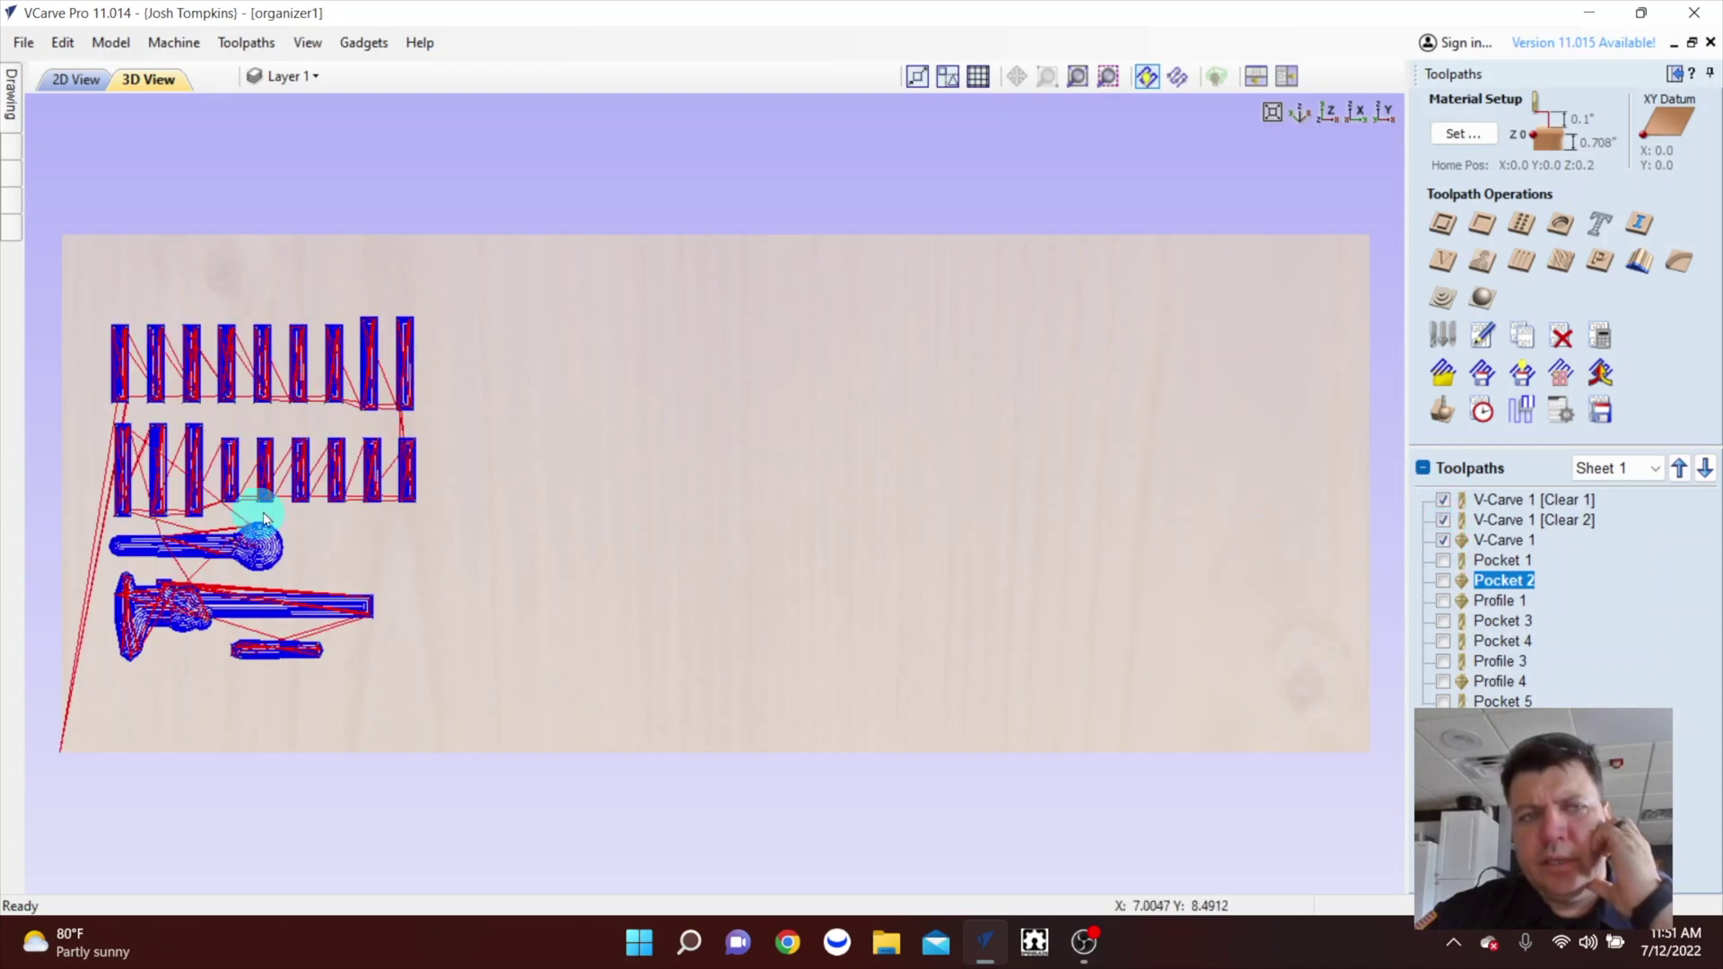
scroll(394, 459, up, 5)
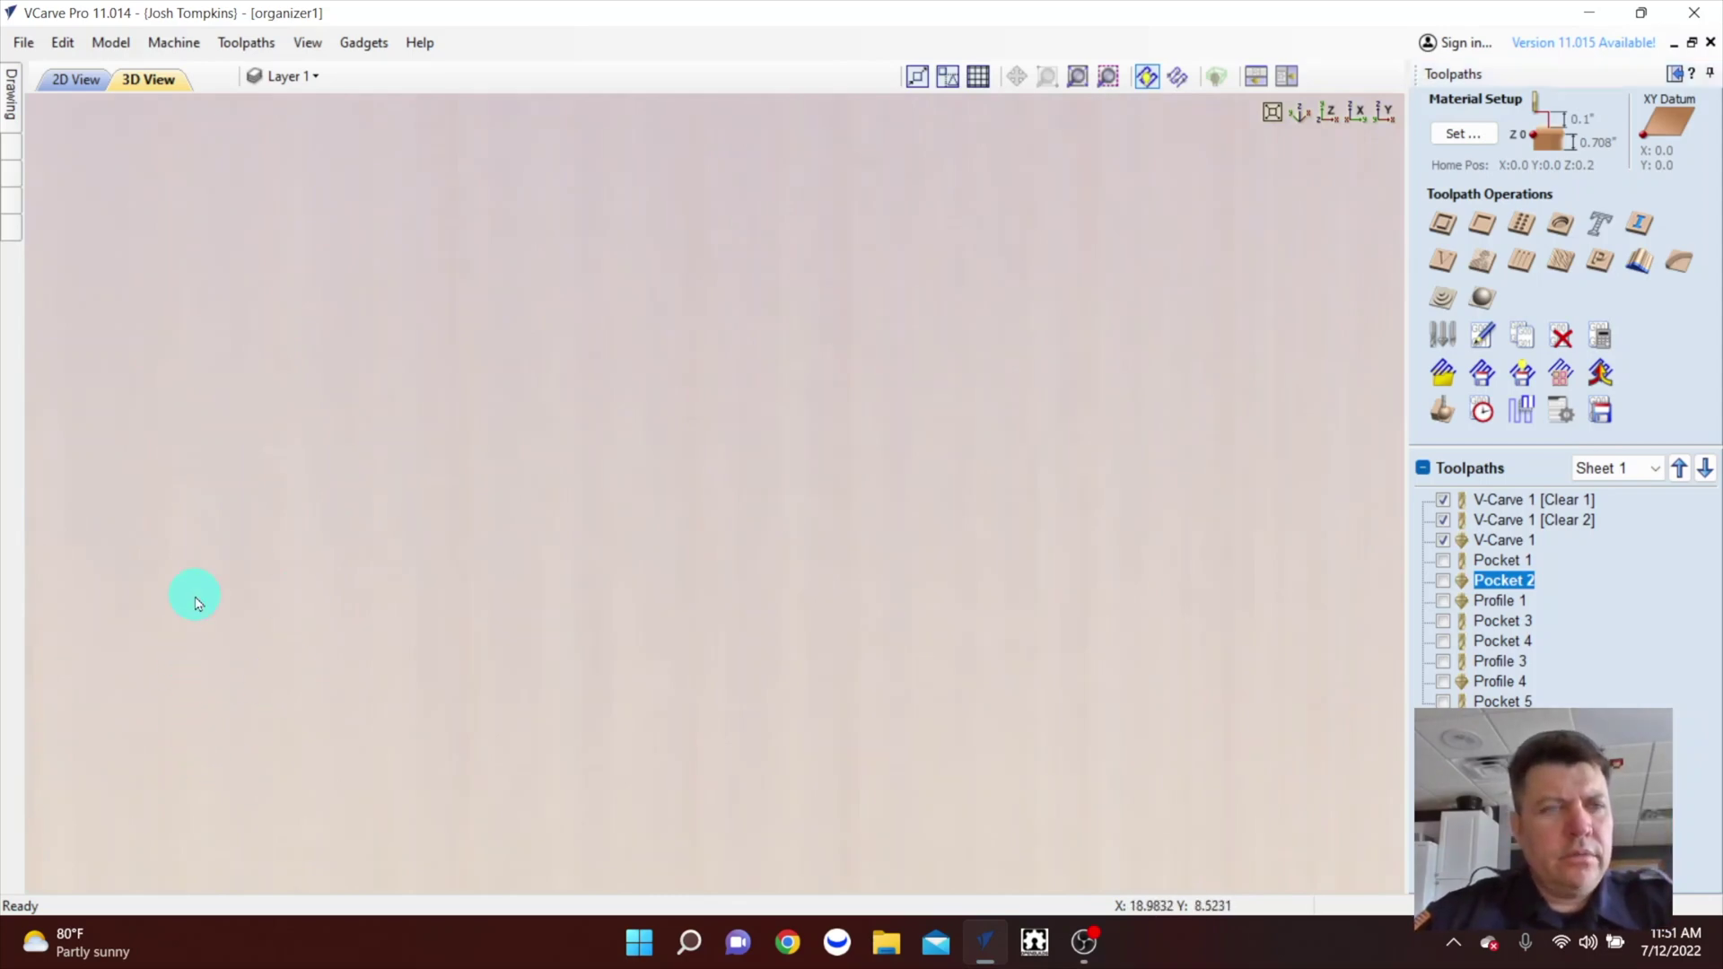
scroll(733, 638, down, 5)
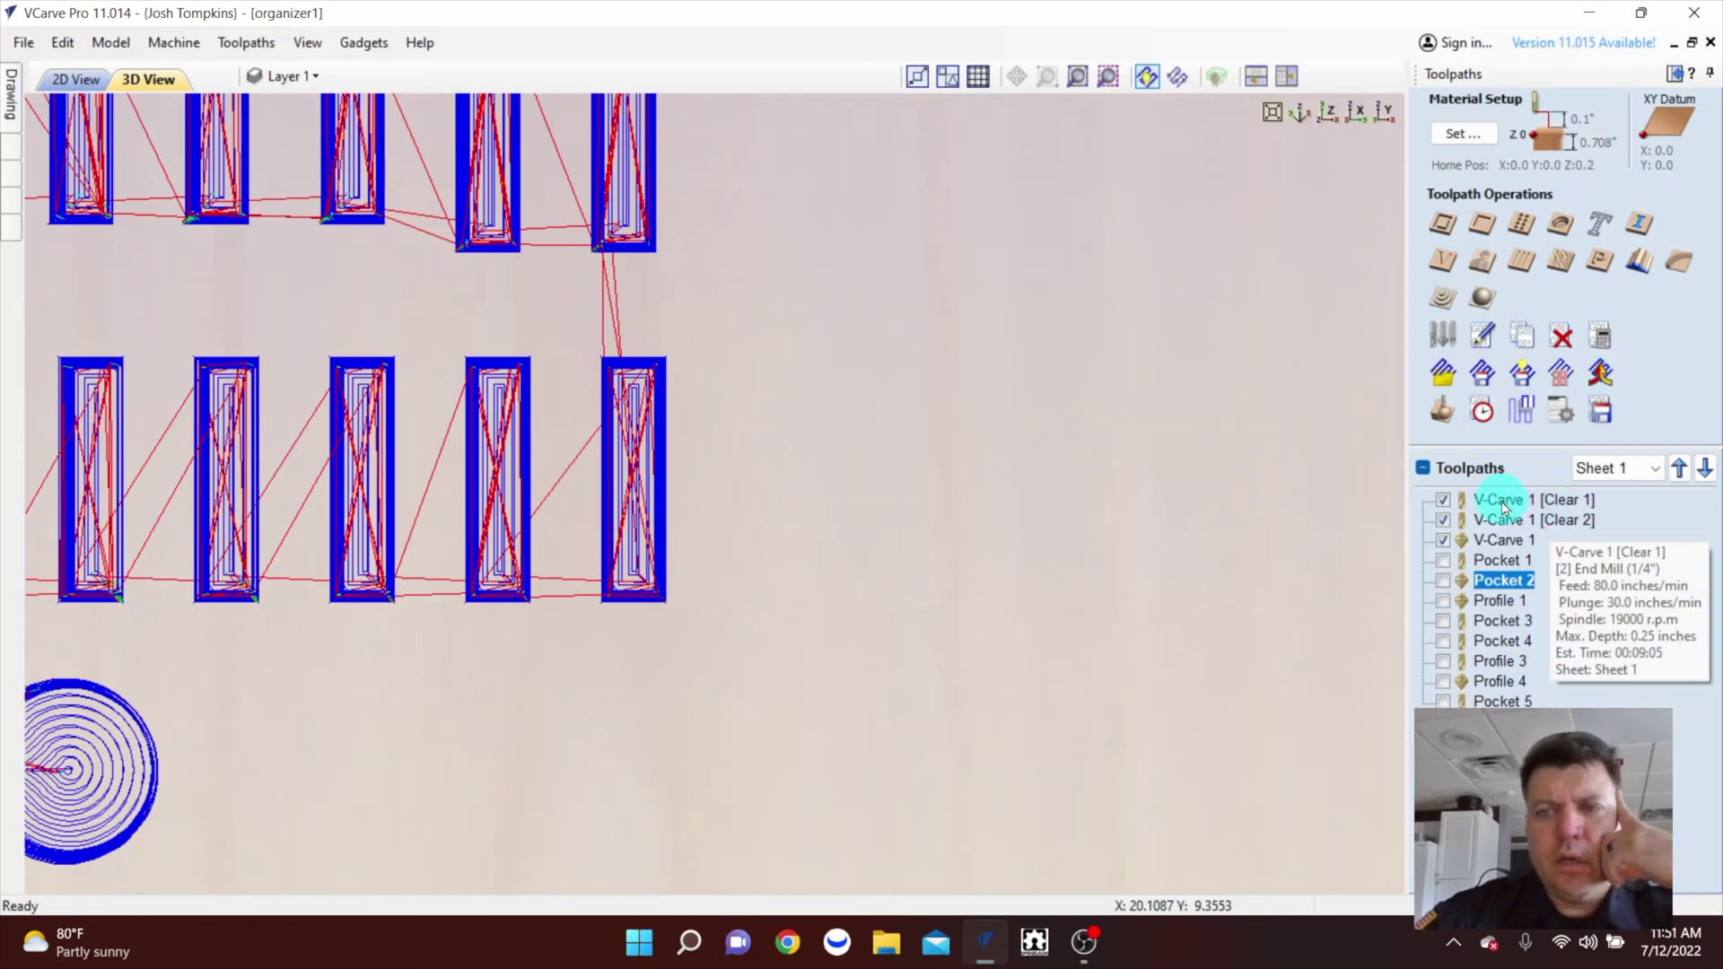
double_click(1504, 504)
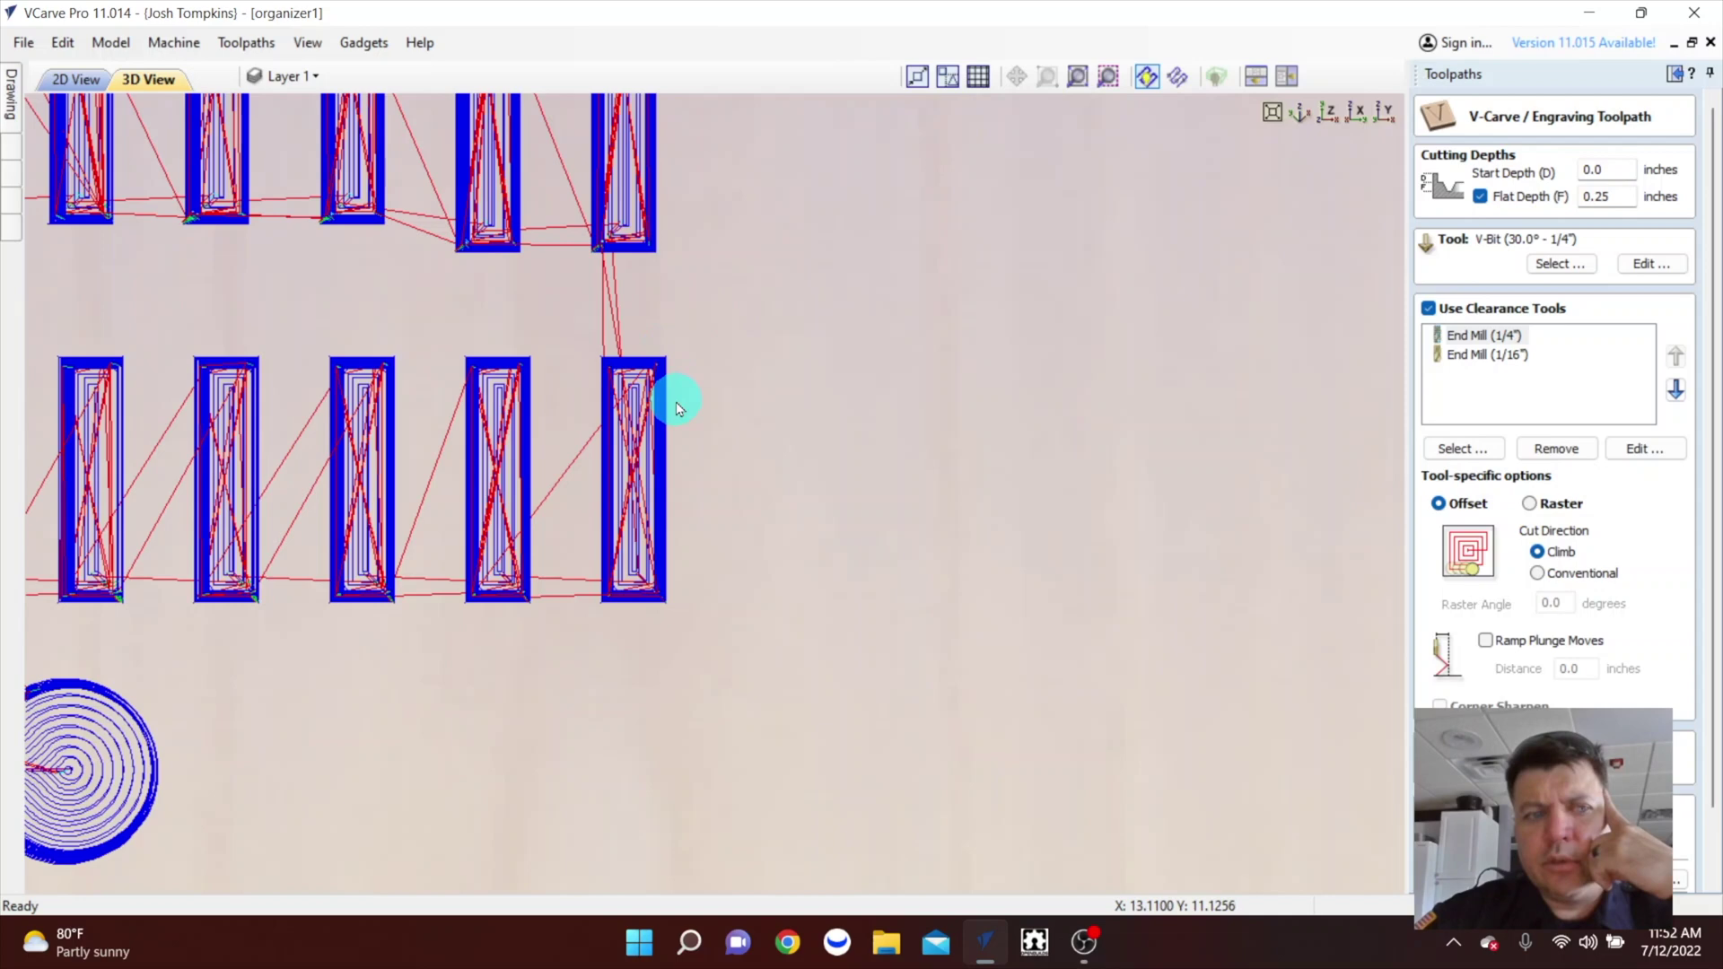
Review the 30° V-bit, 0.25 in flat depth and 1/4, 1/16 in clearance, then close.
scroll(302, 812, down, 5)
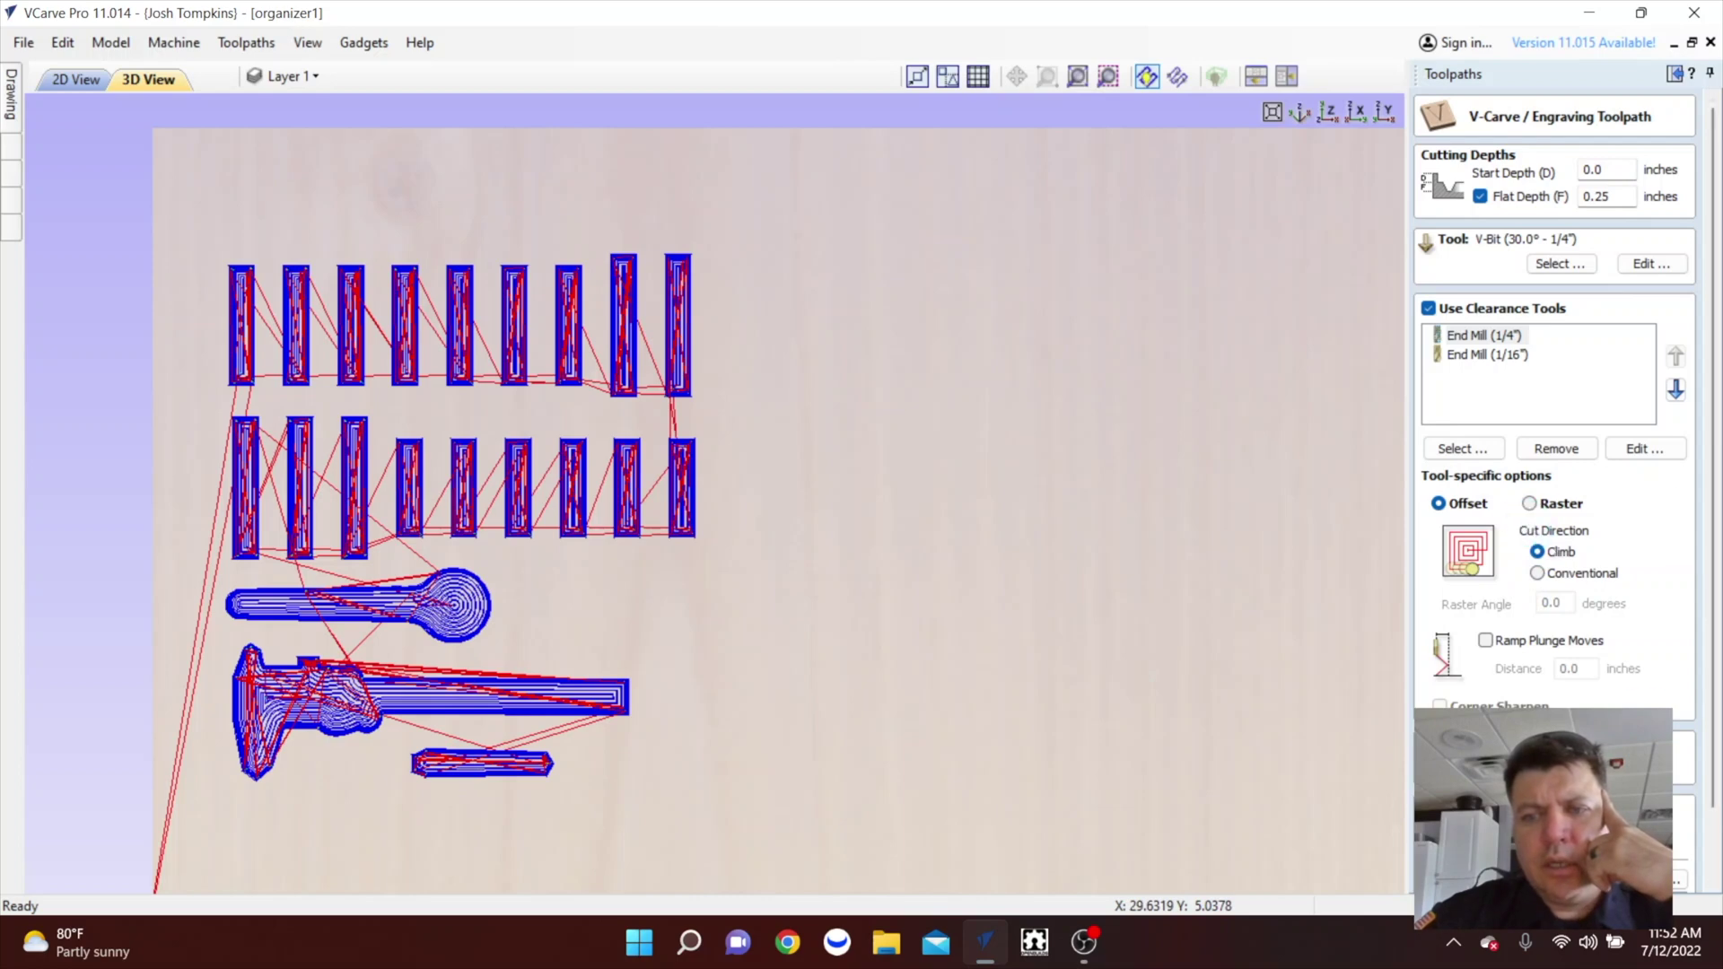
scroll(1634, 688, down, 1)
scroll(1554, 404, down, 2)
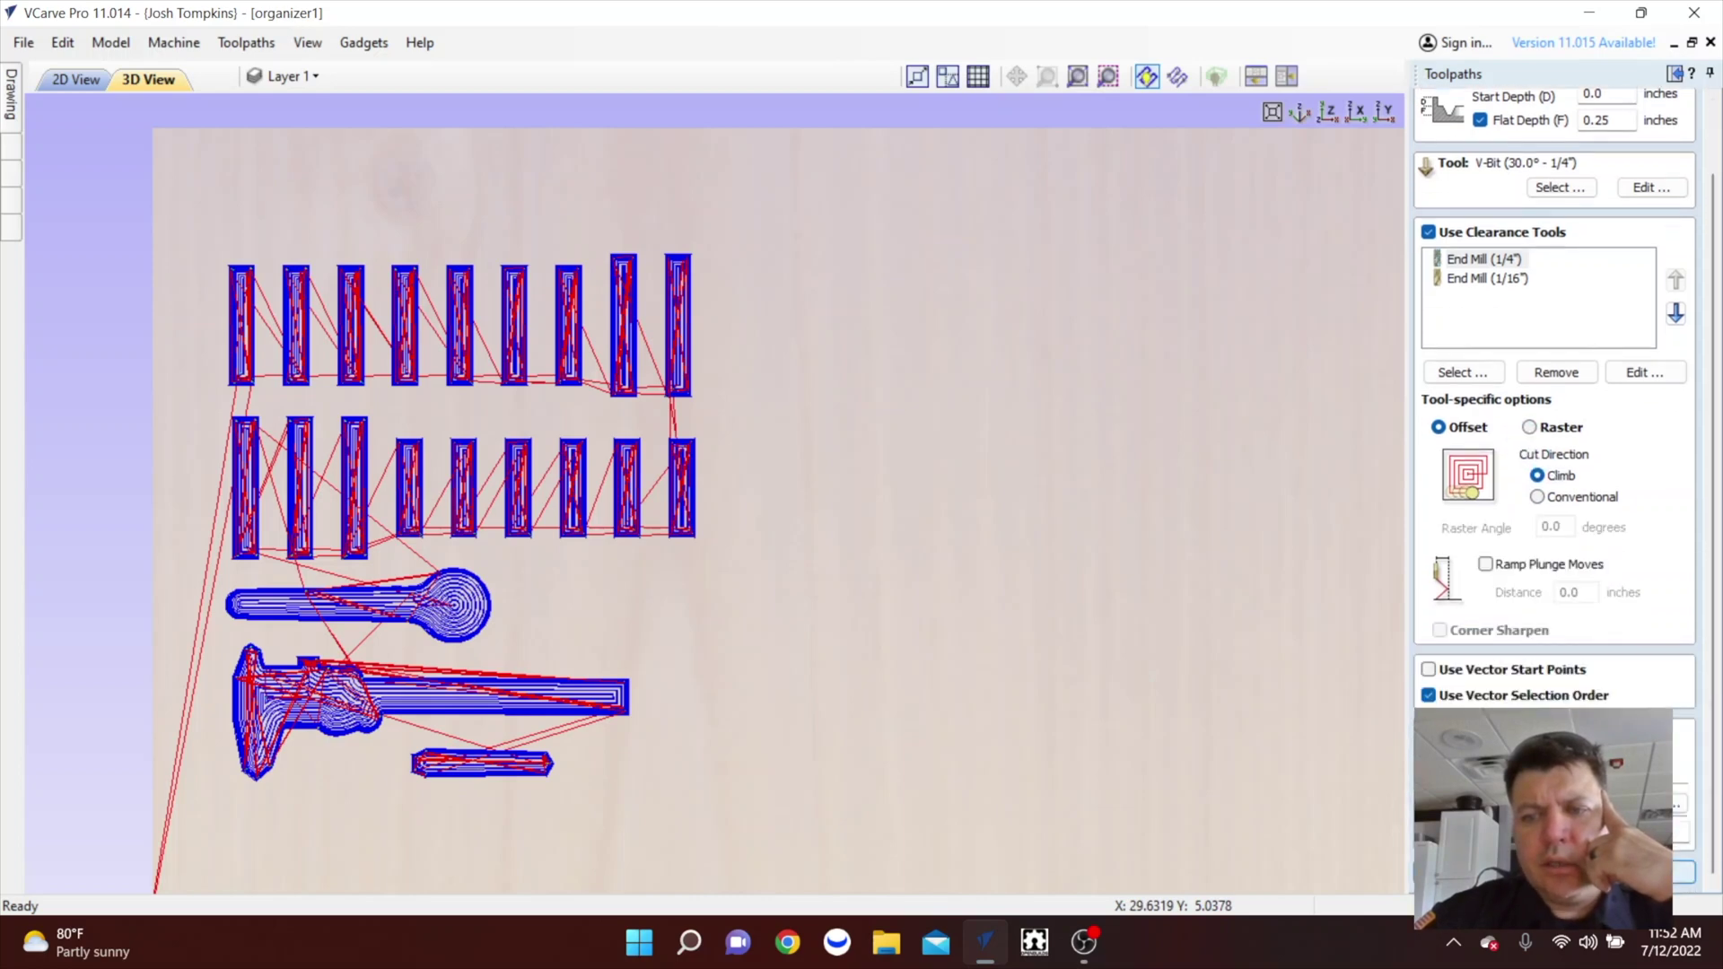
click(1642, 872)
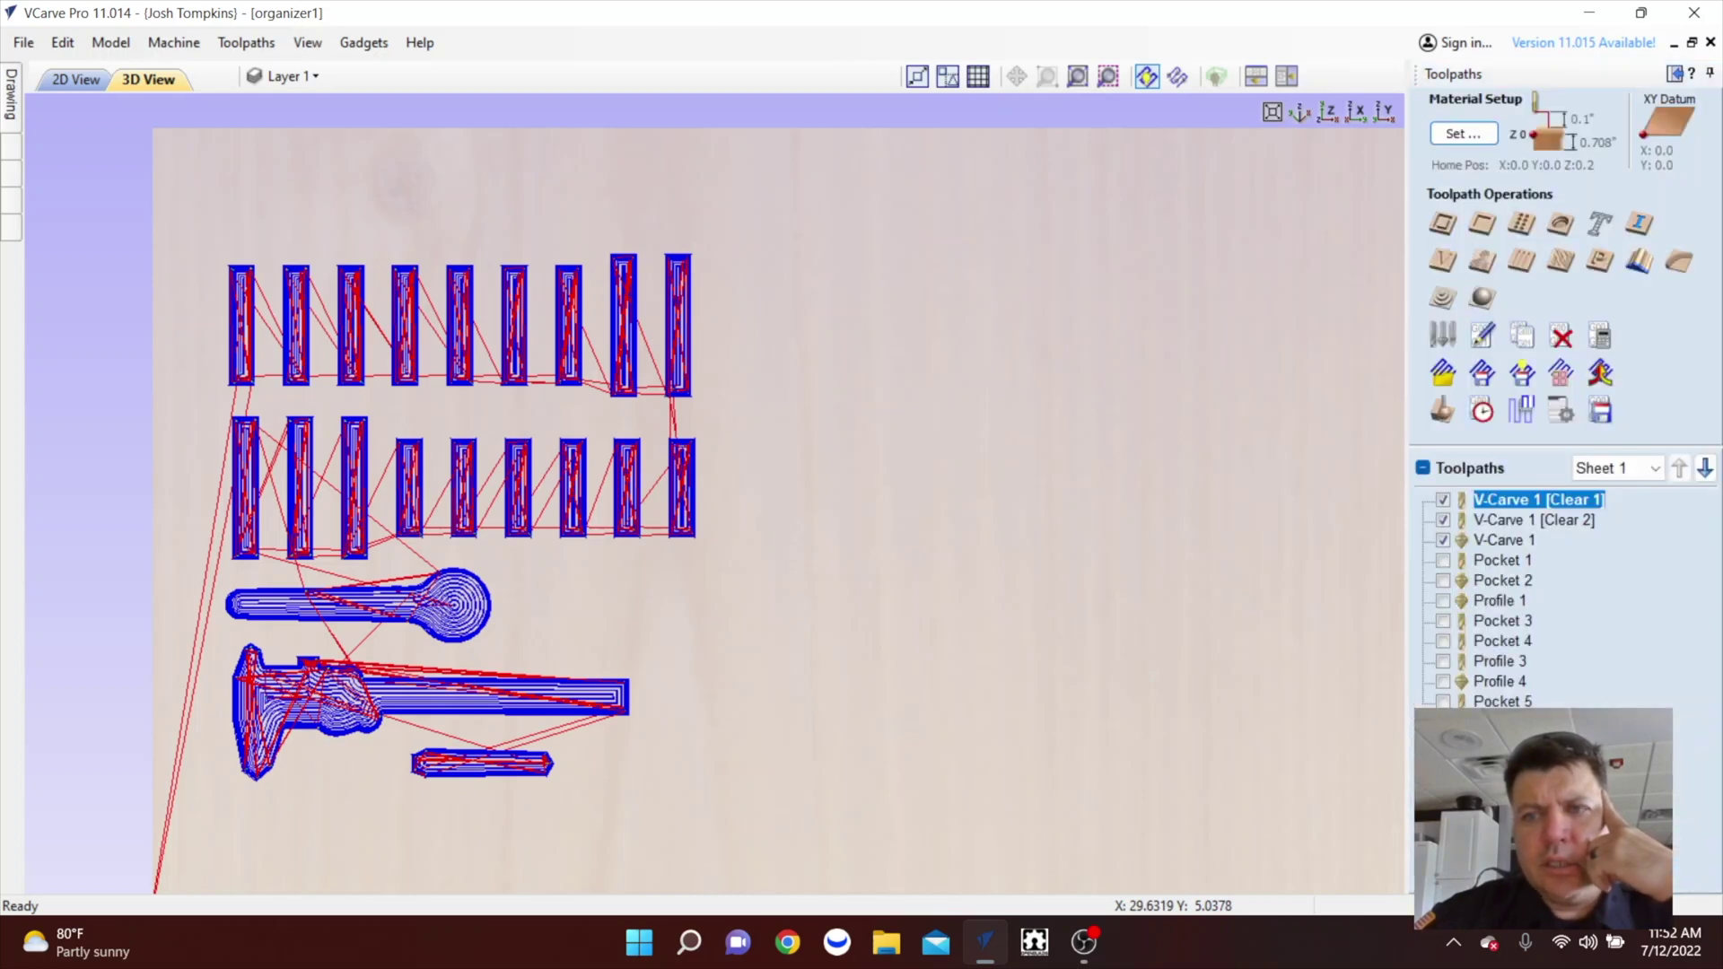
Simulate the visible toolpaths and orbit the 3D view to inspect the carved pockets.
click(1443, 411)
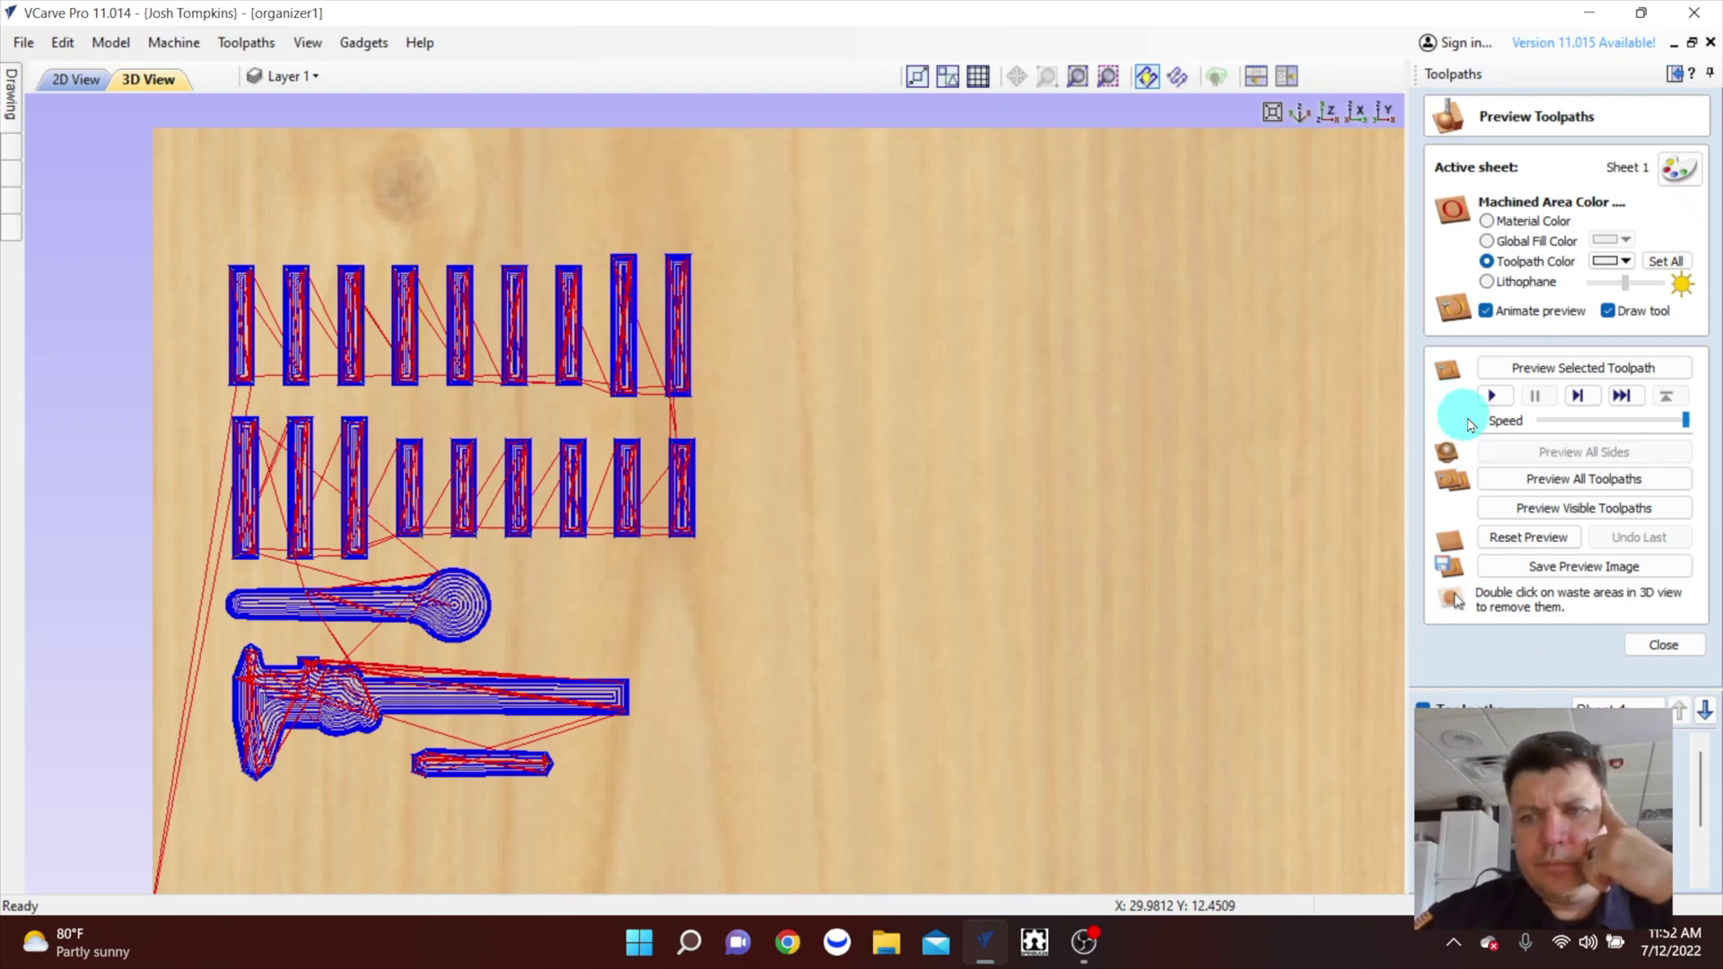
click(1576, 367)
click(1555, 510)
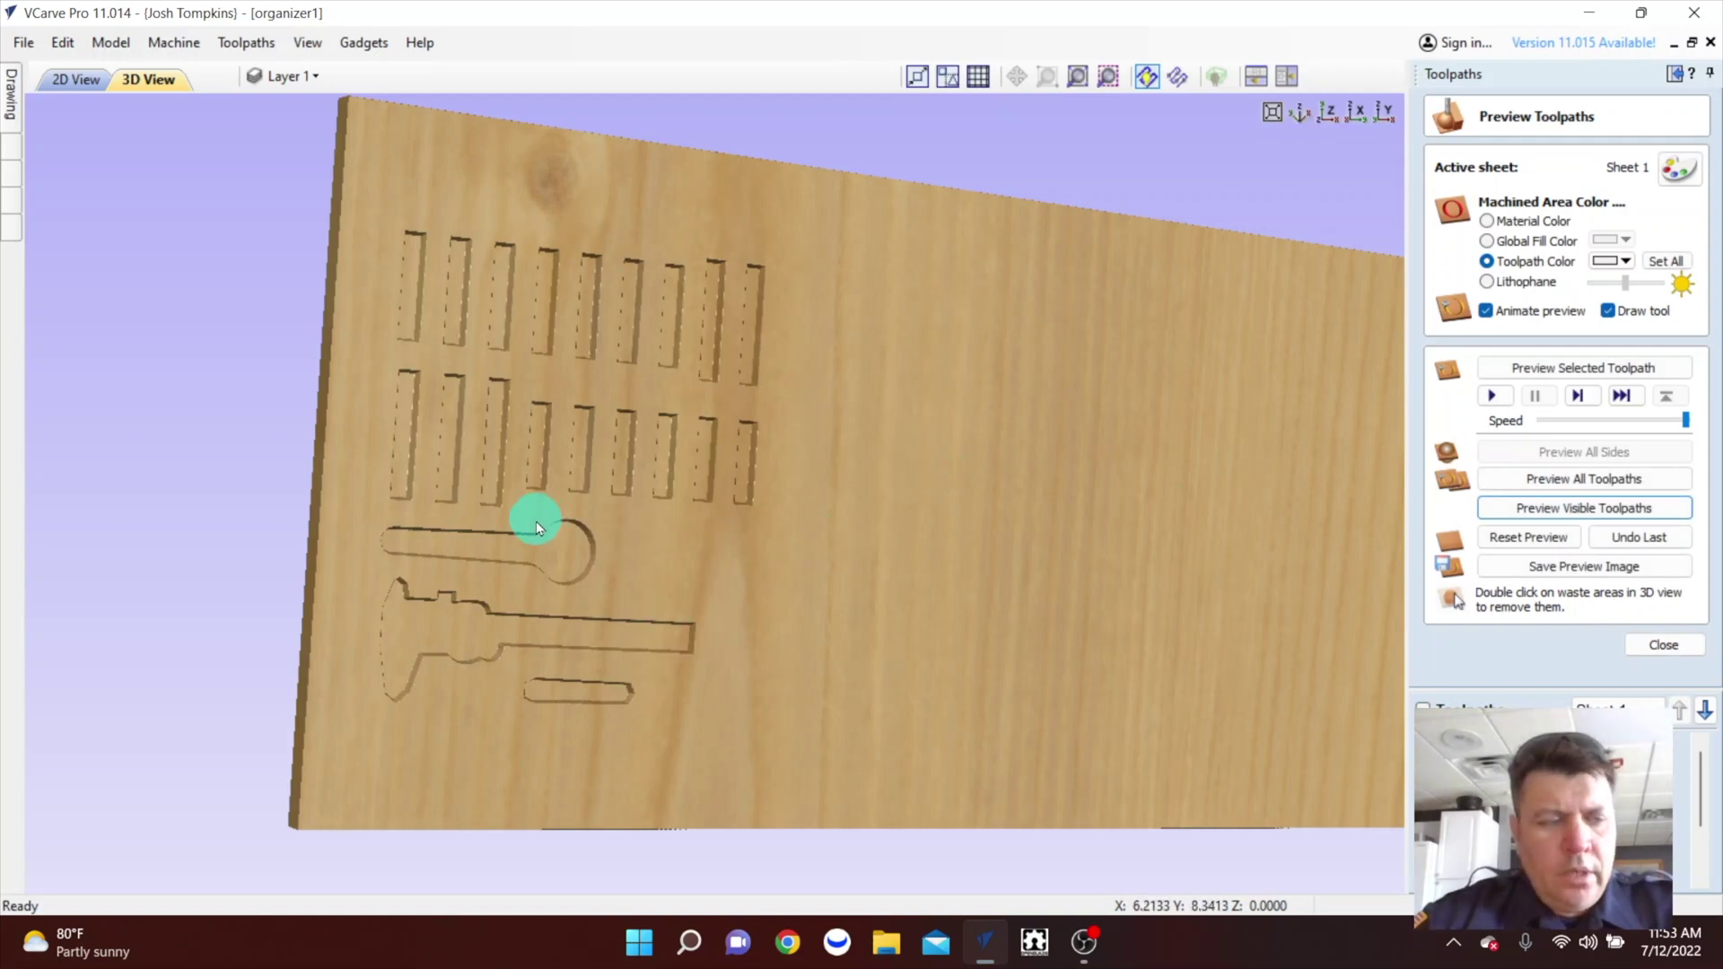
scroll(536, 524, up, 5)
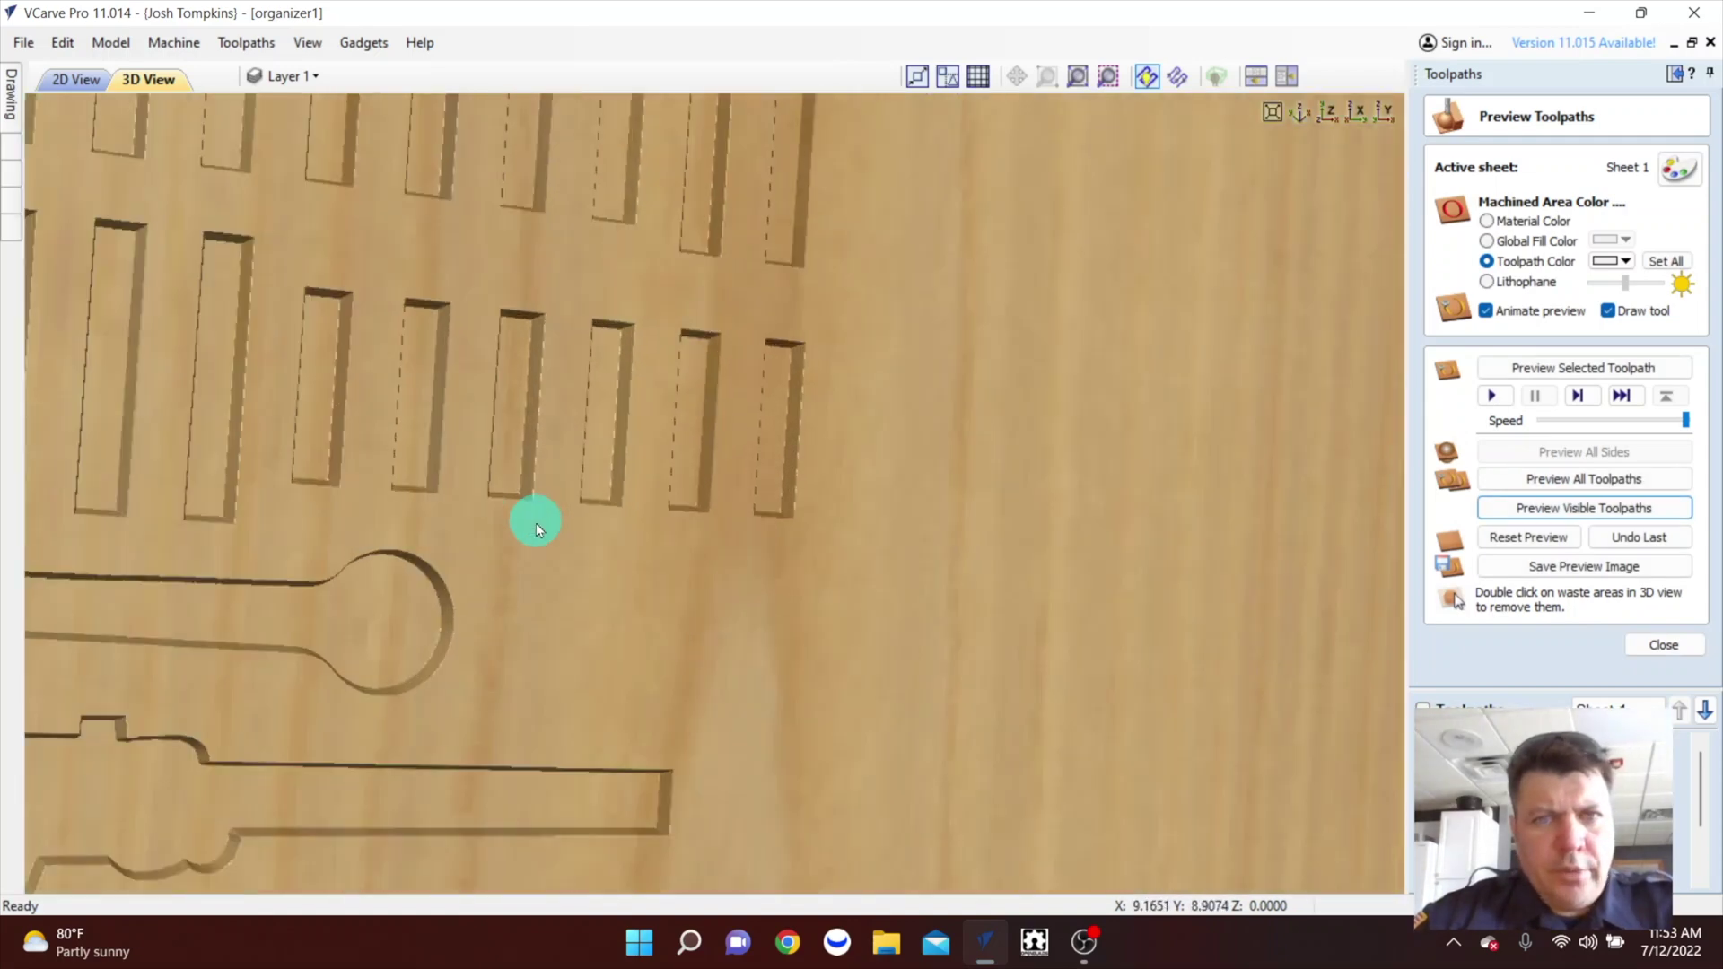
scroll(535, 528, up, 3)
drag(1130, 423, 938, 449)
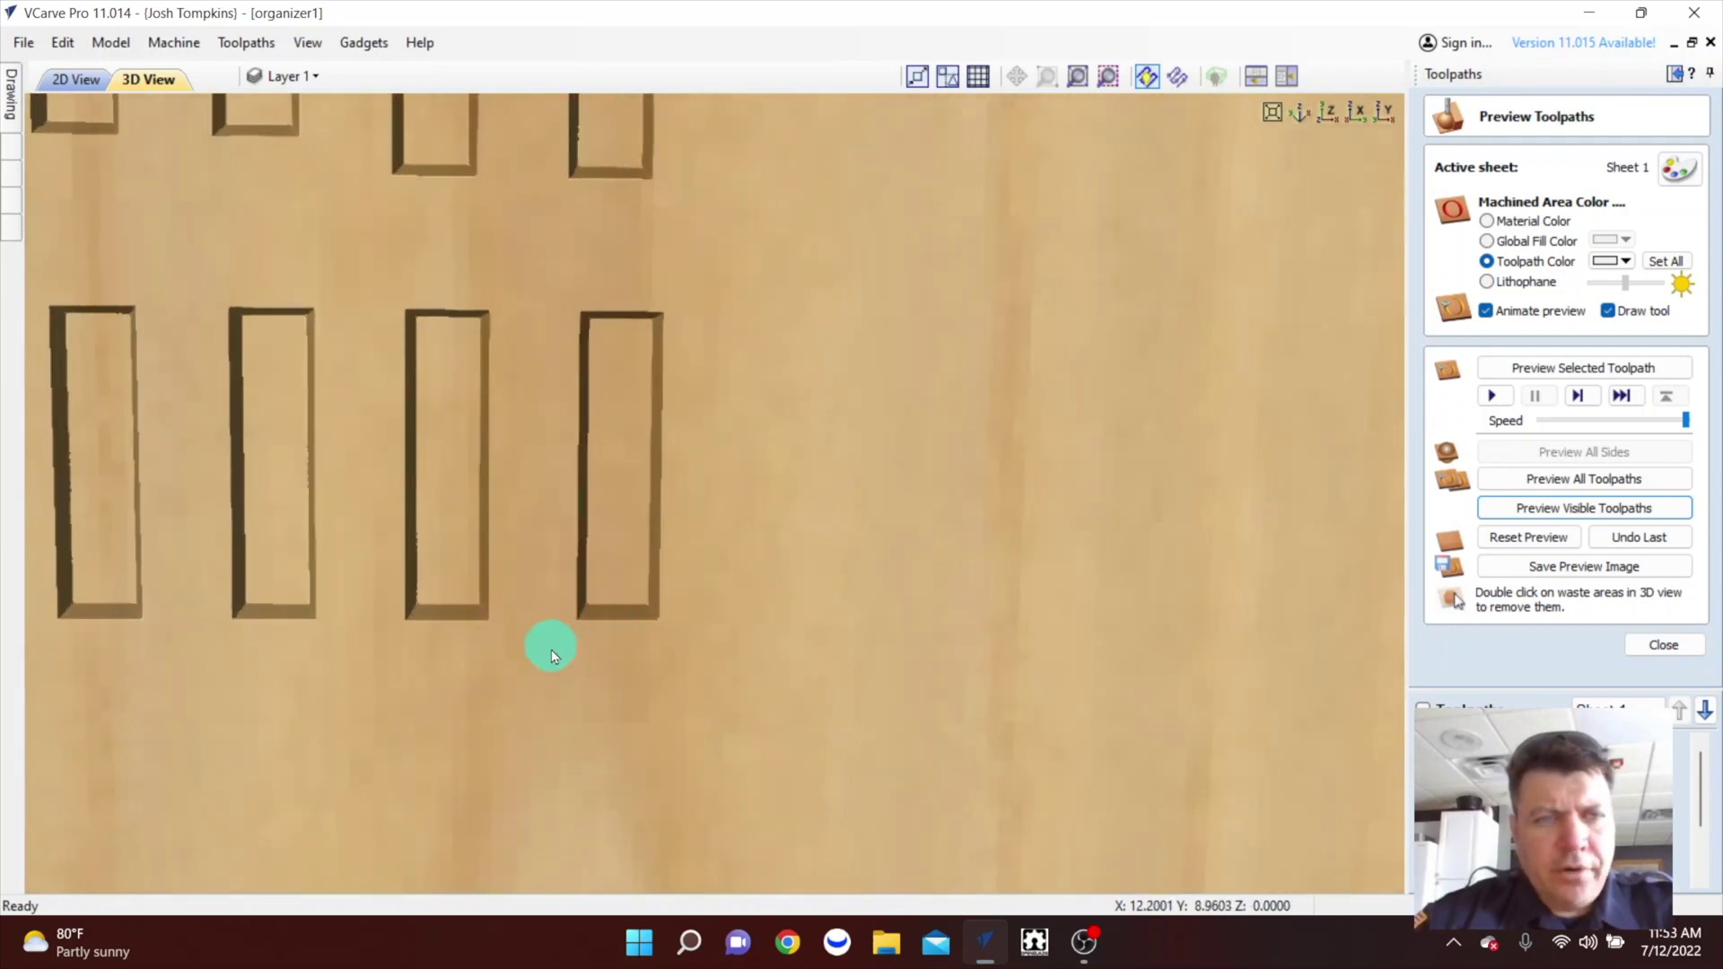
drag(519, 696, 656, 536)
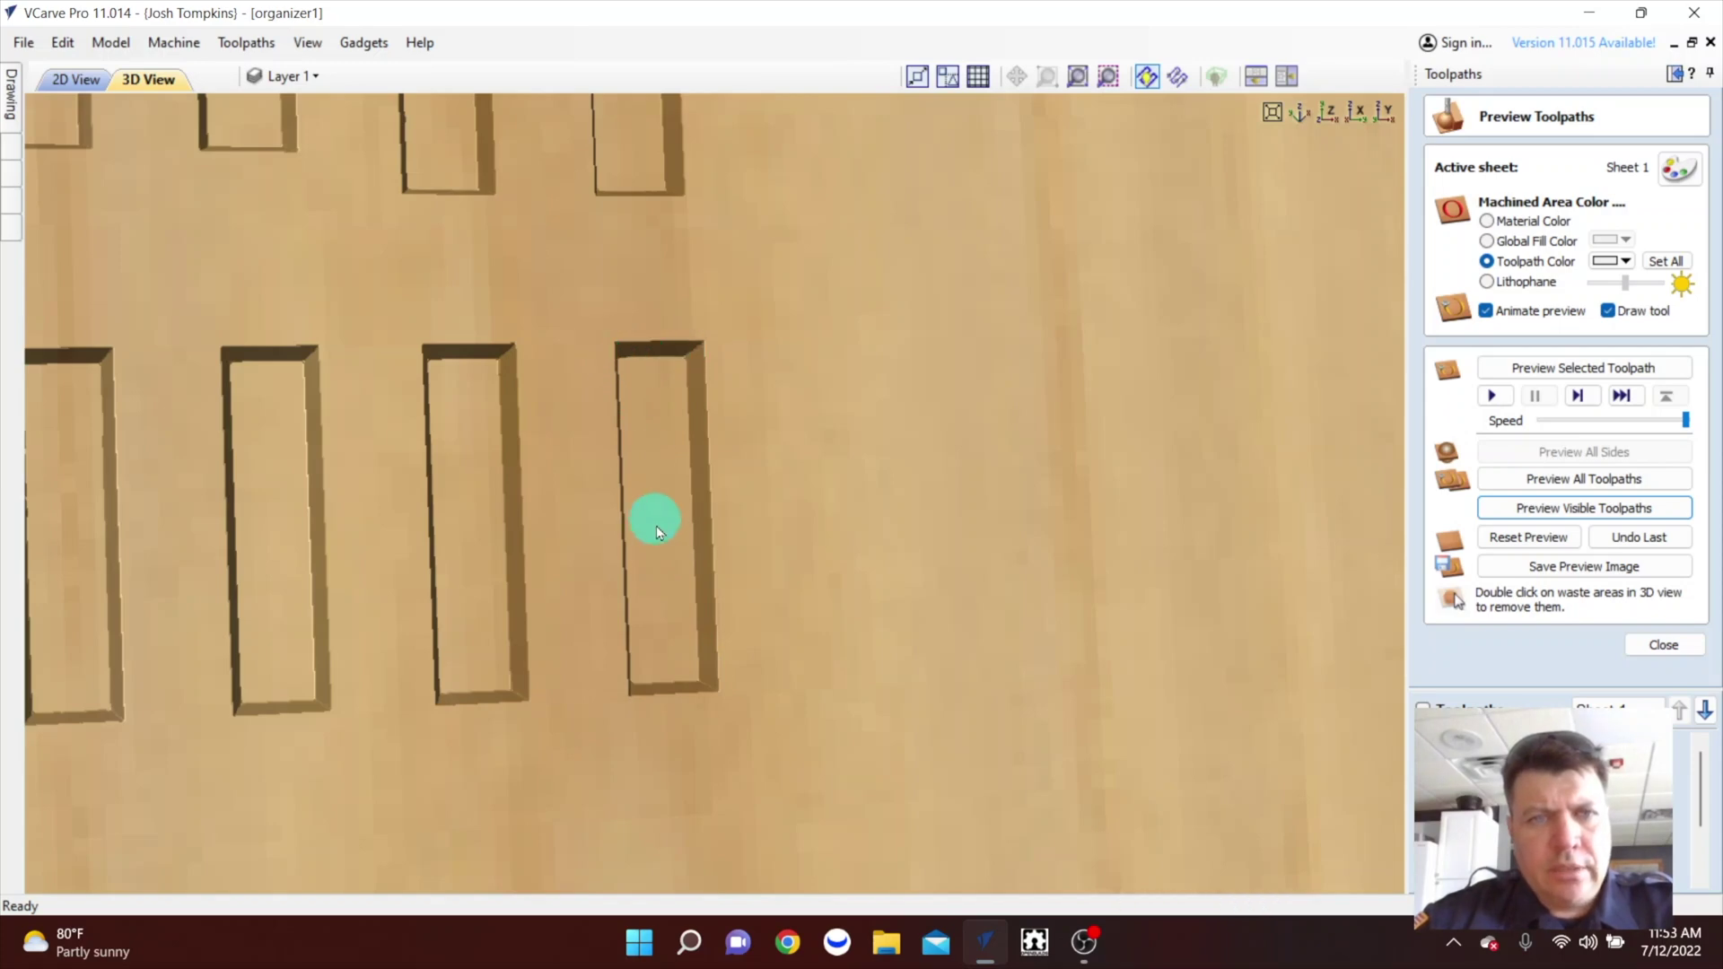
scroll(658, 568, down, 2)
scroll(657, 569, down, 4)
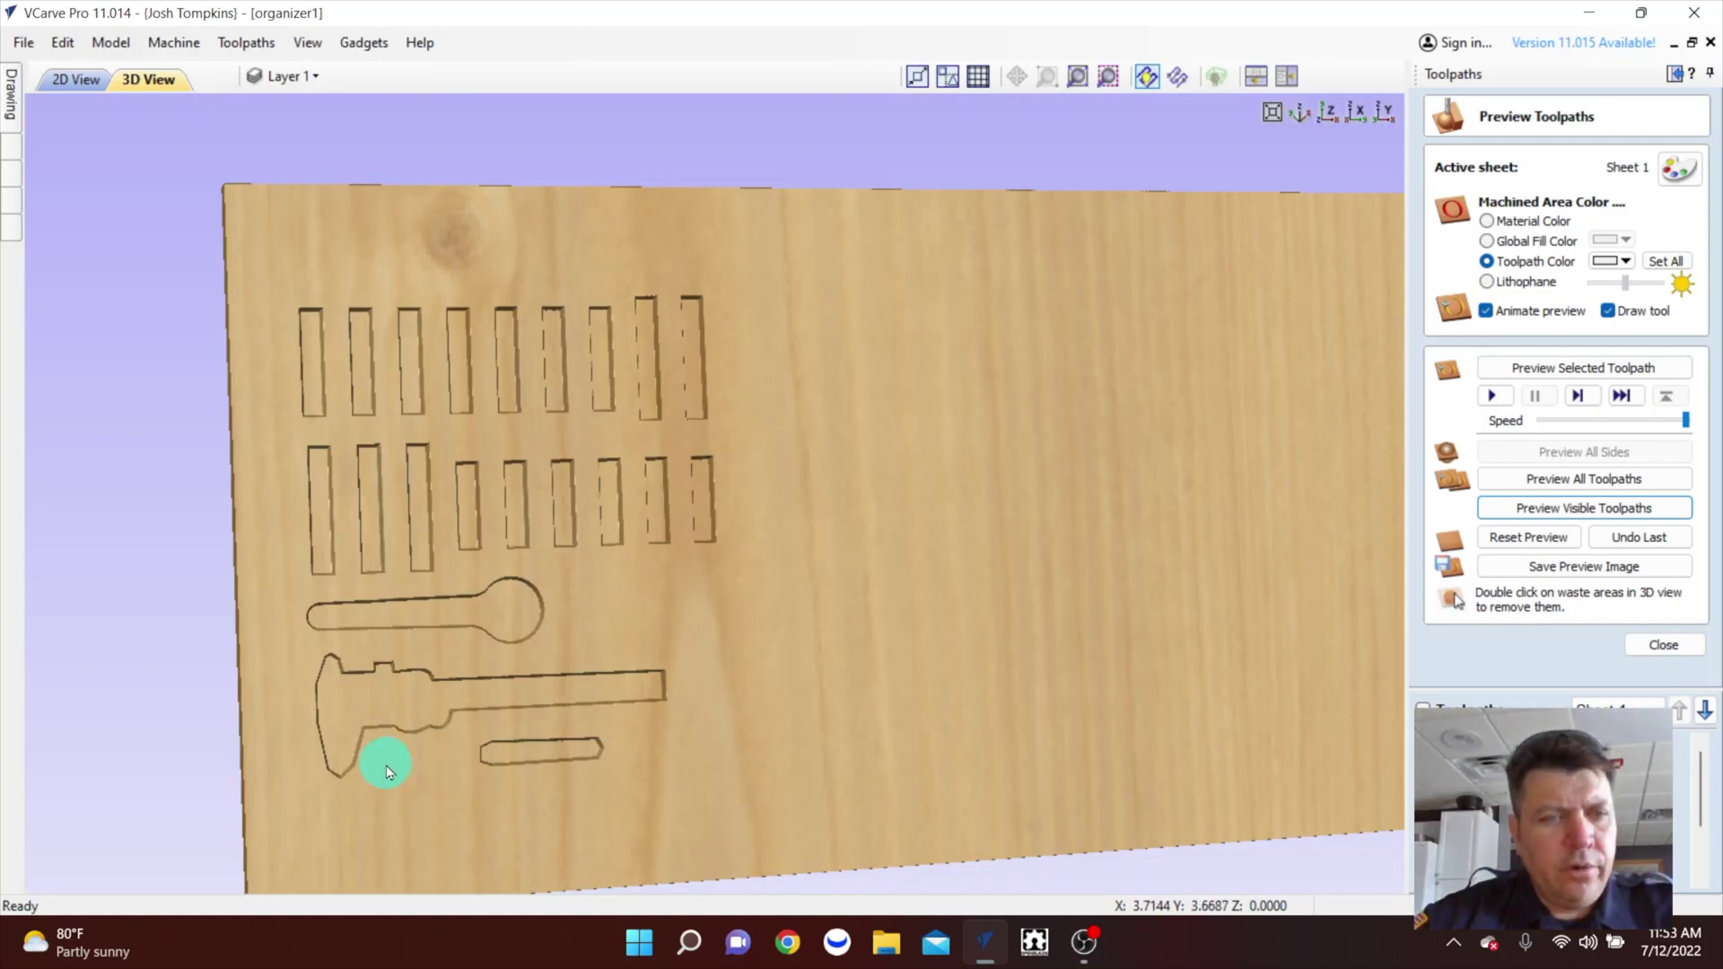
drag(414, 841, 707, 692)
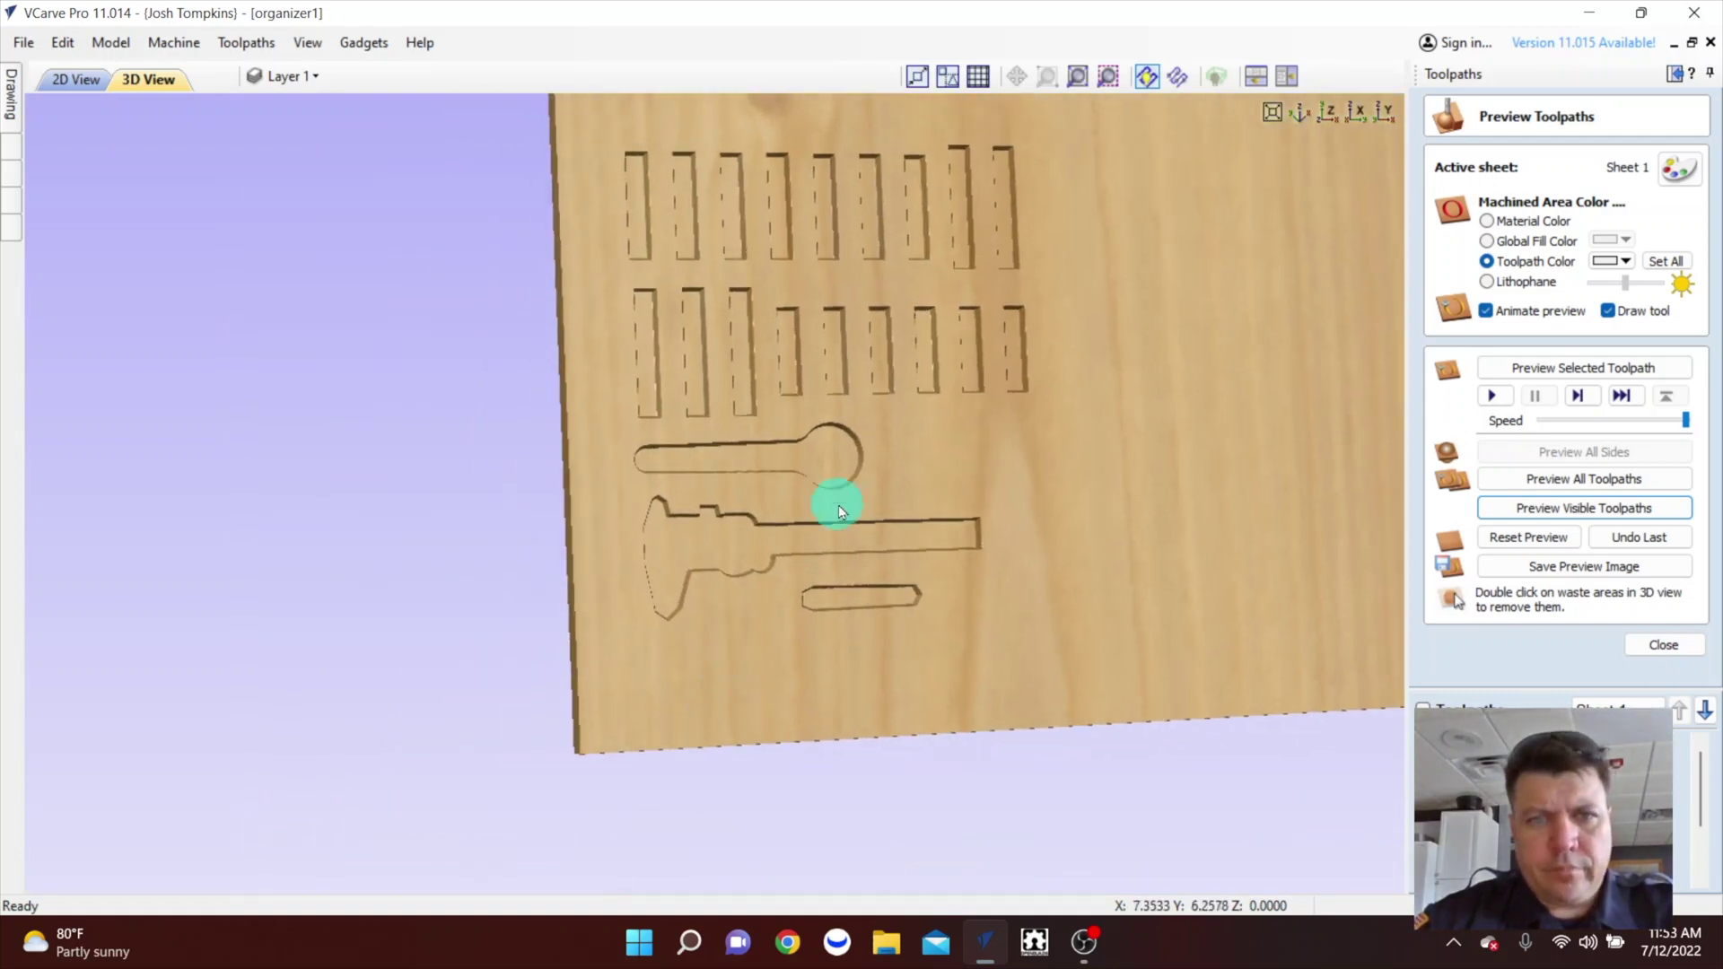
scroll(838, 502, up, 3)
scroll(841, 508, up, 2)
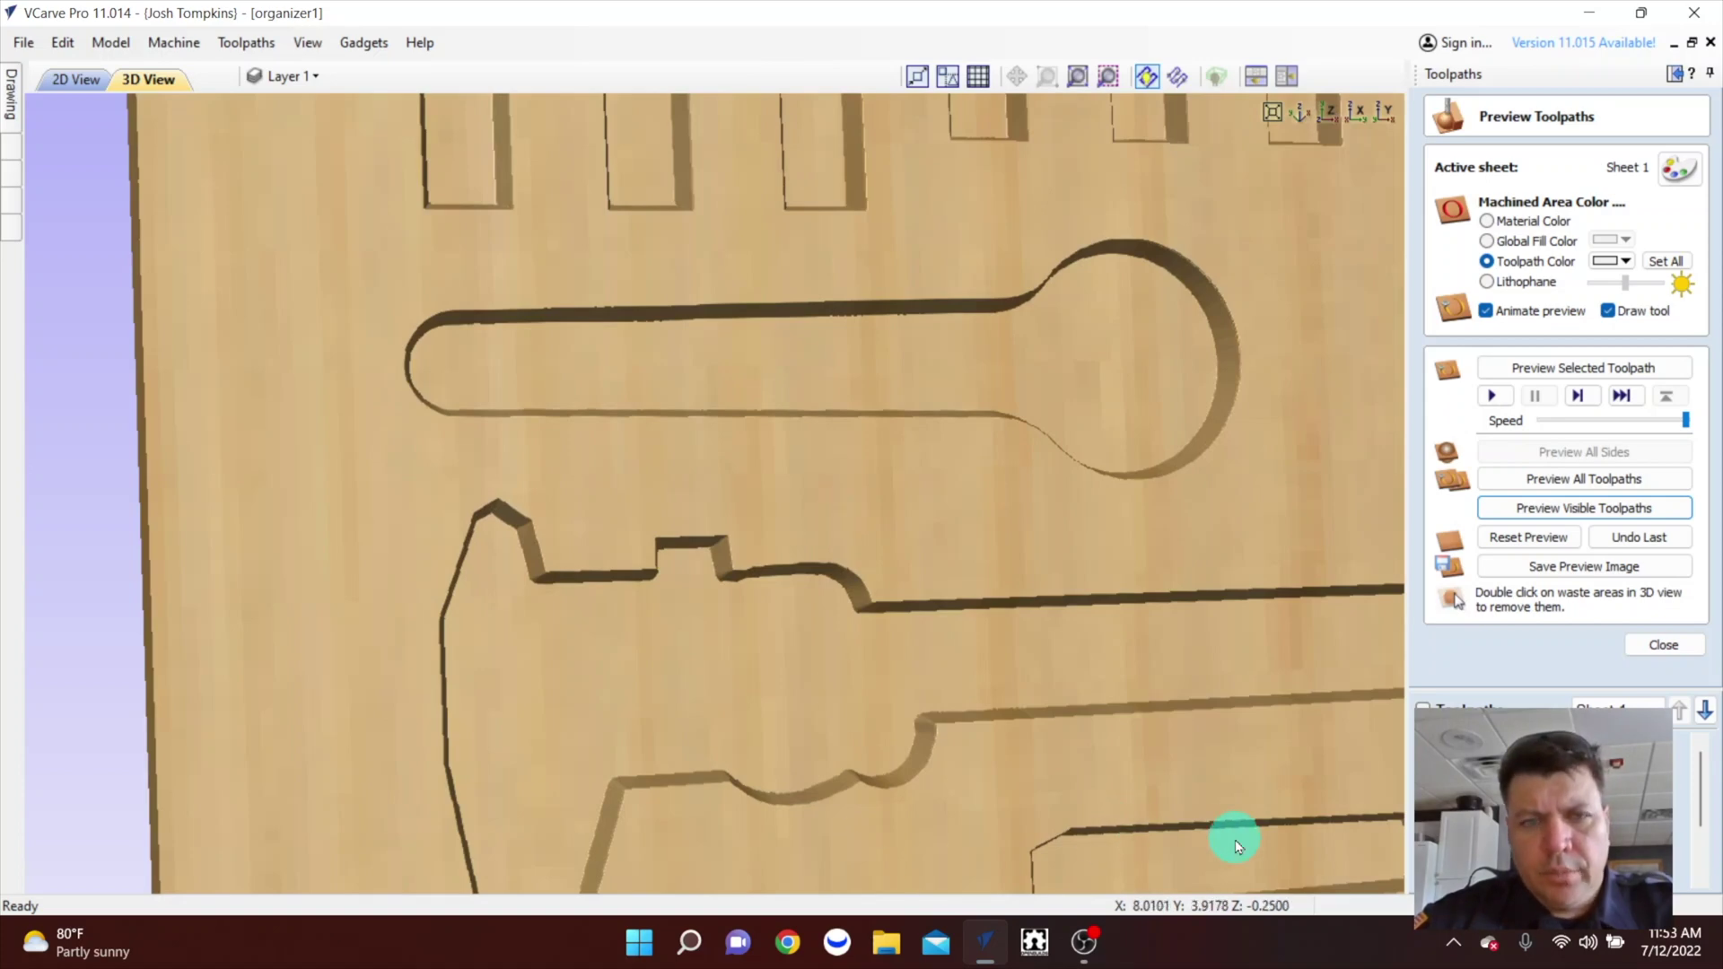
middle_drag(1235, 838, 1104, 738)
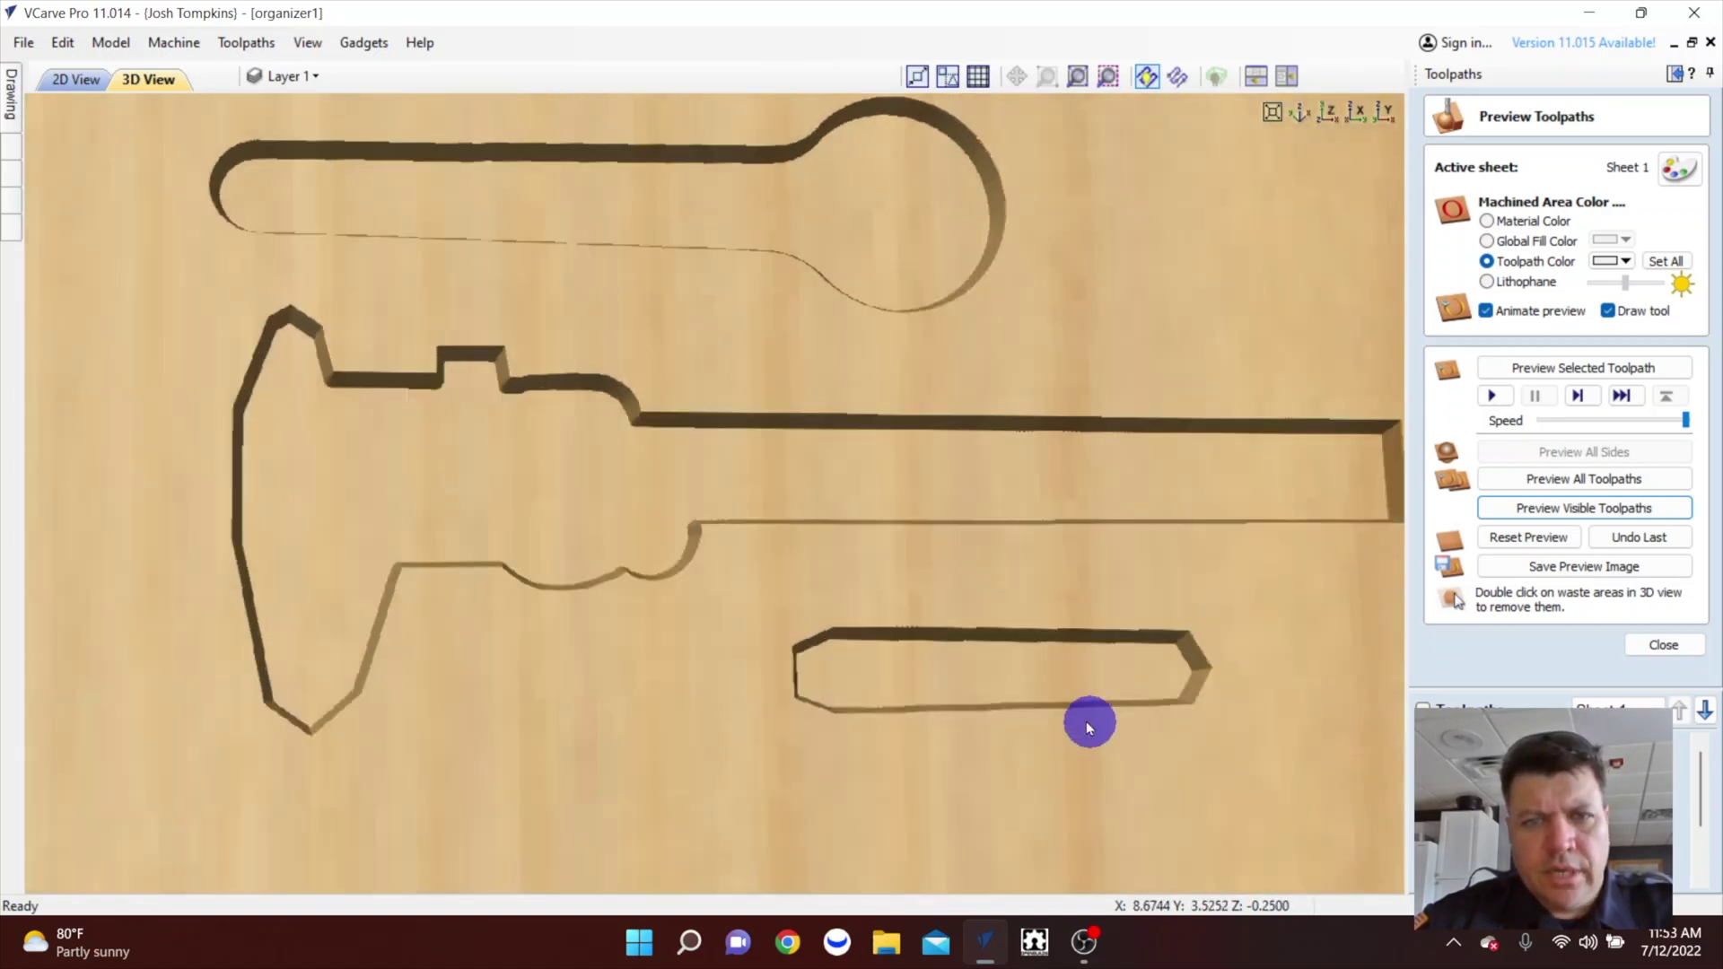
drag(1087, 725, 1011, 673)
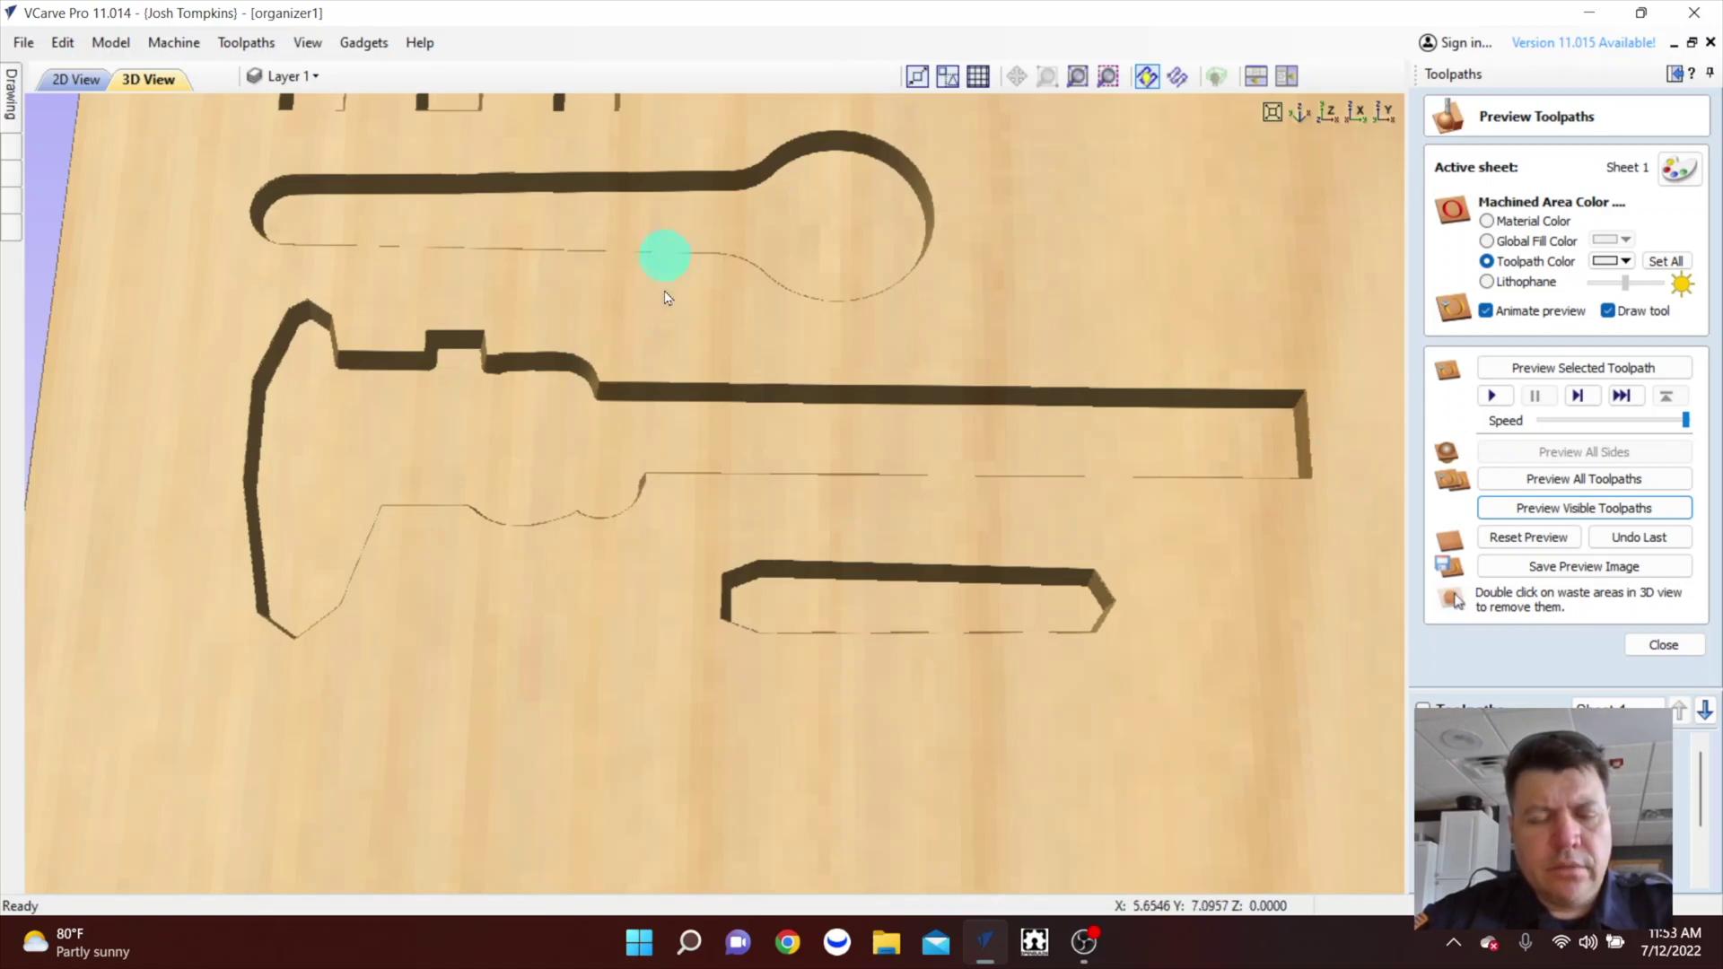
scroll(659, 553, down, 5)
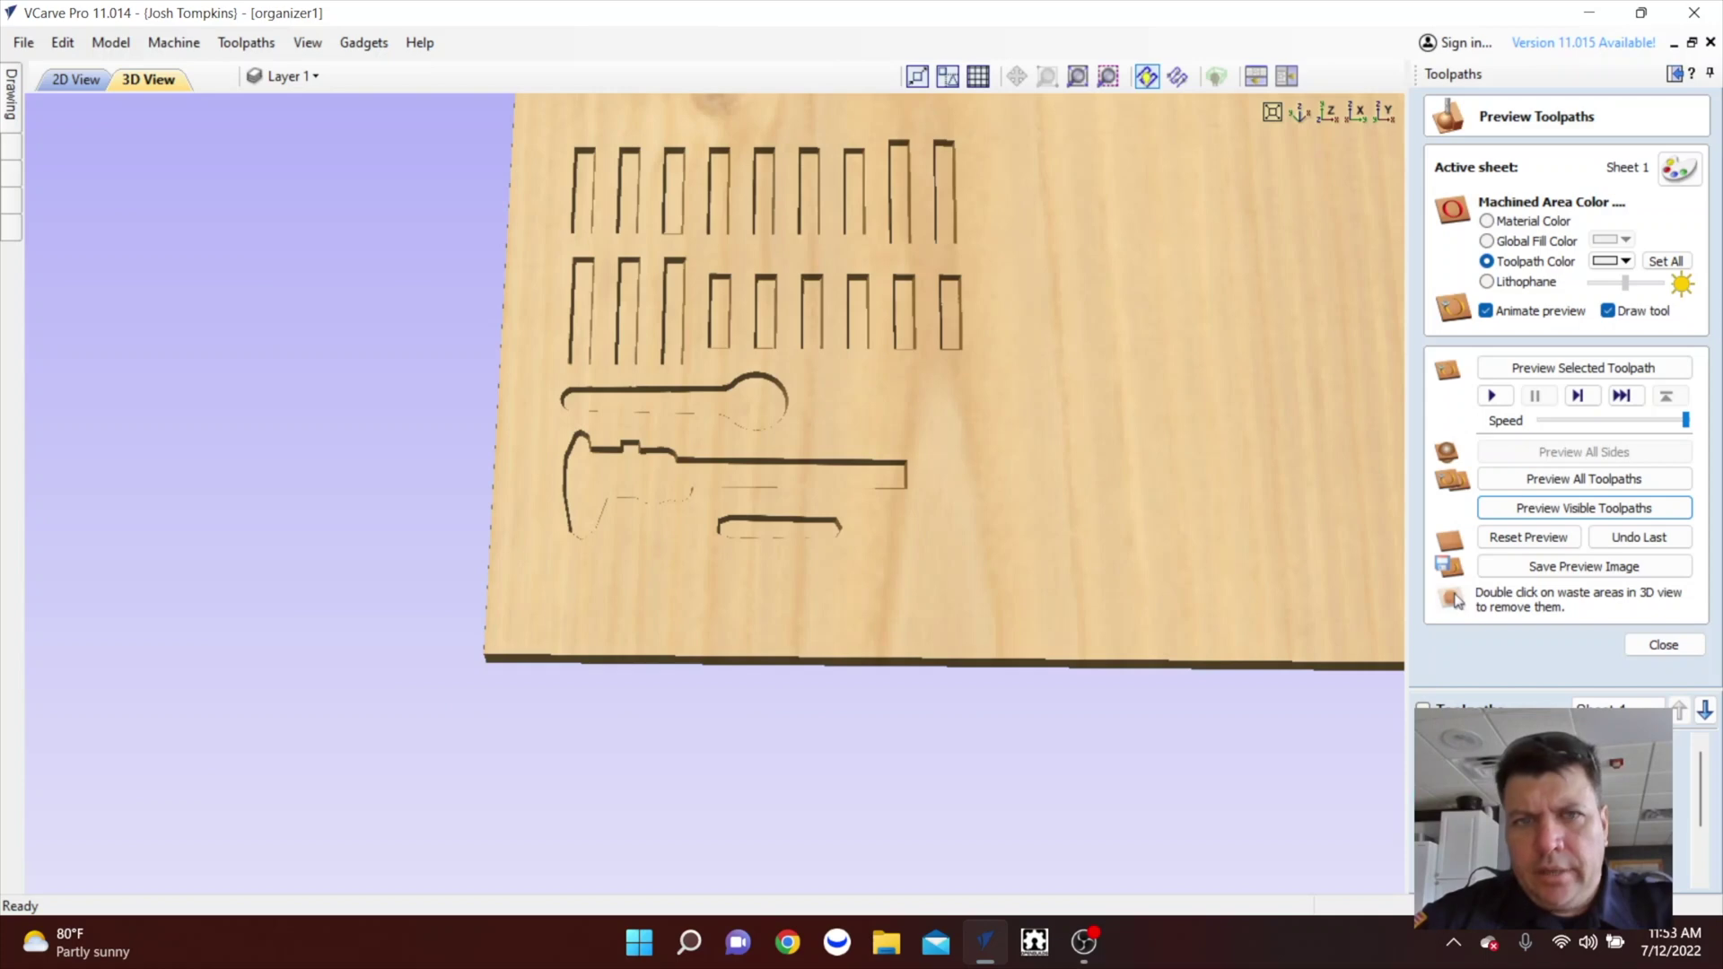
Add the drilling toolpath and simulate the drill holes on the board.
click(1422, 708)
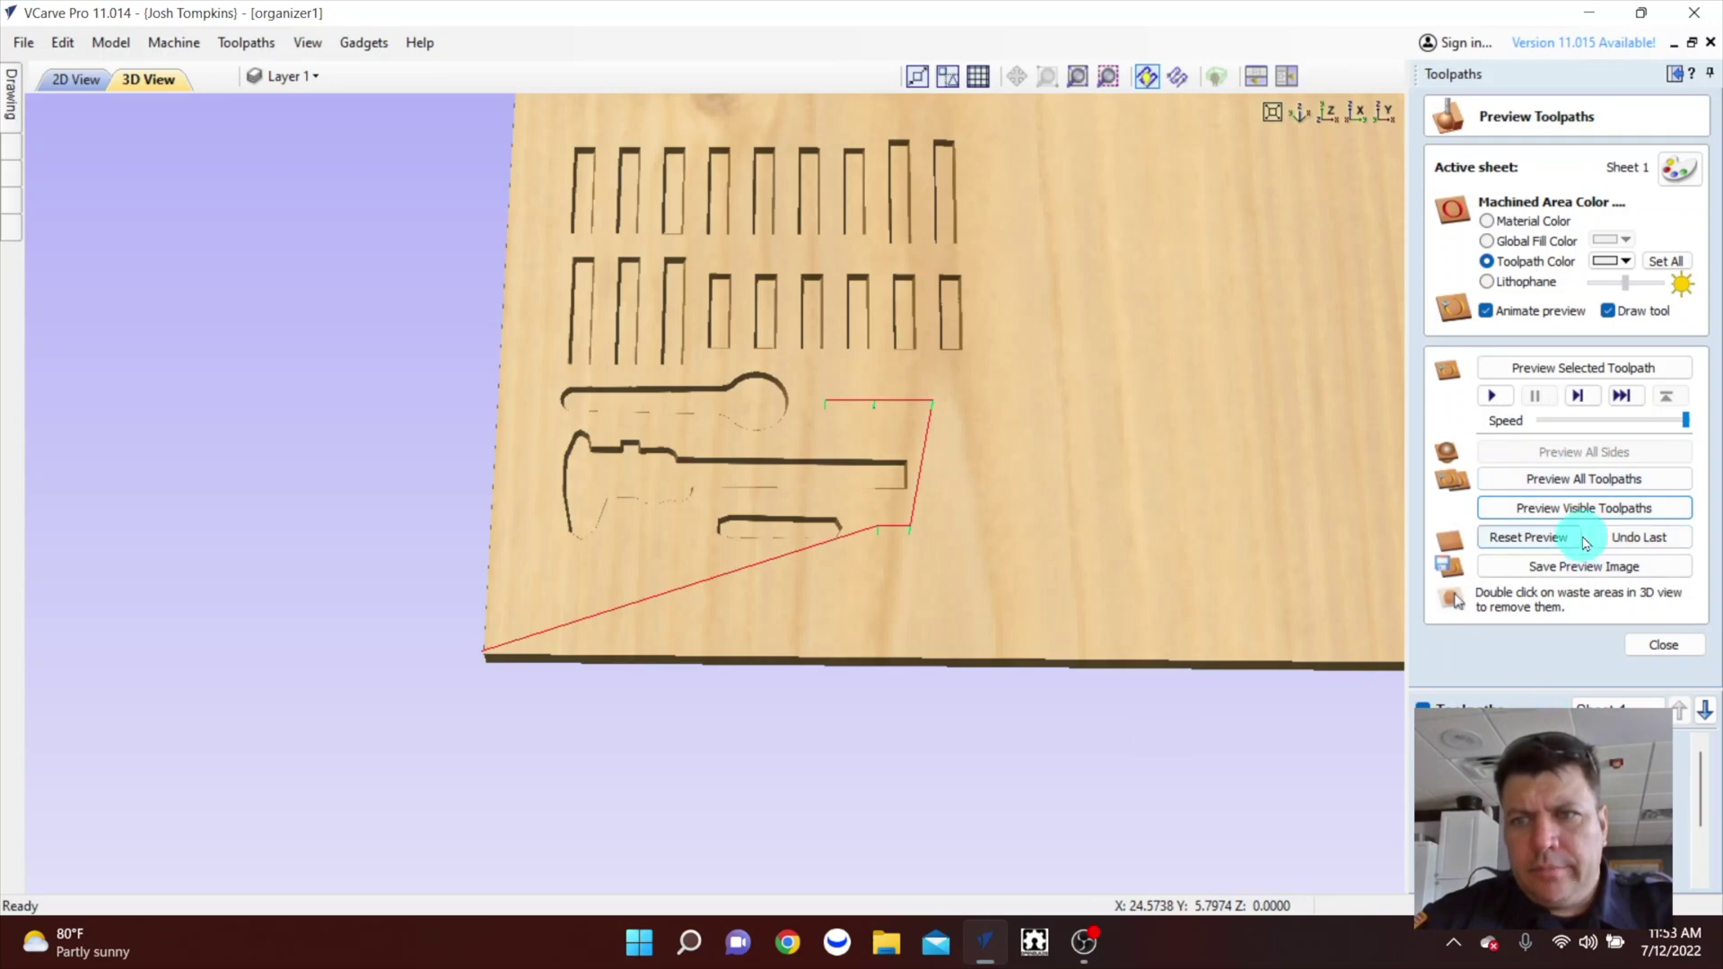
click(1581, 508)
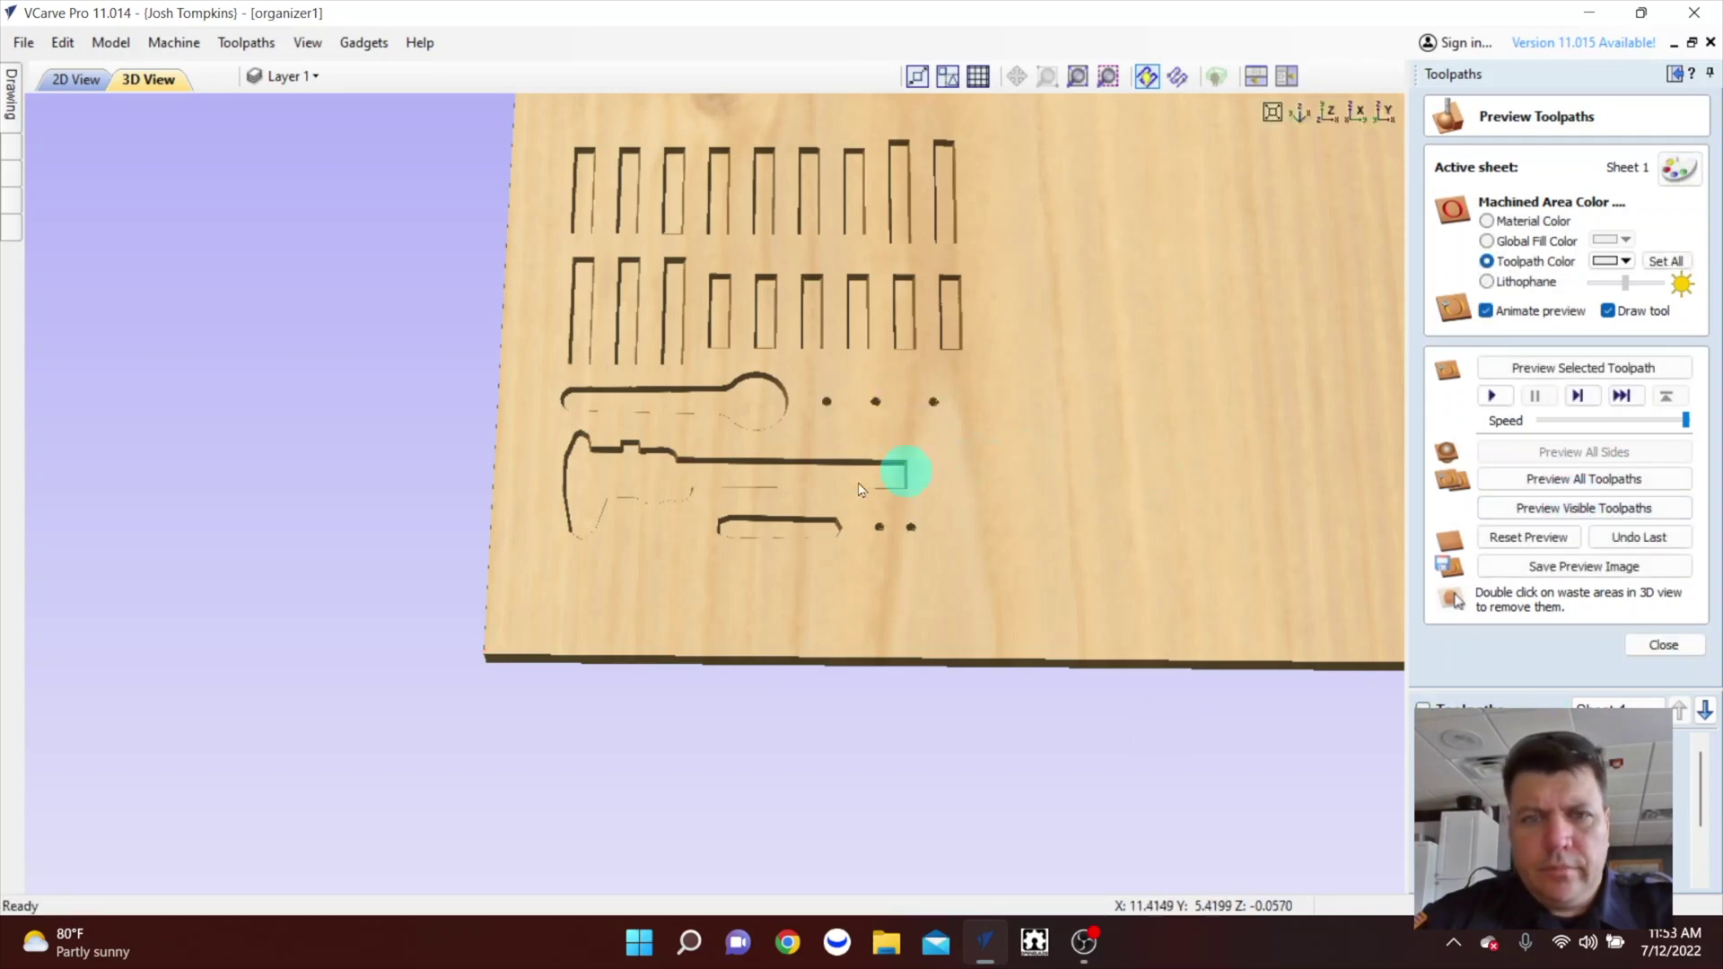
scroll(877, 444, up, 3)
scroll(878, 447, up, 2)
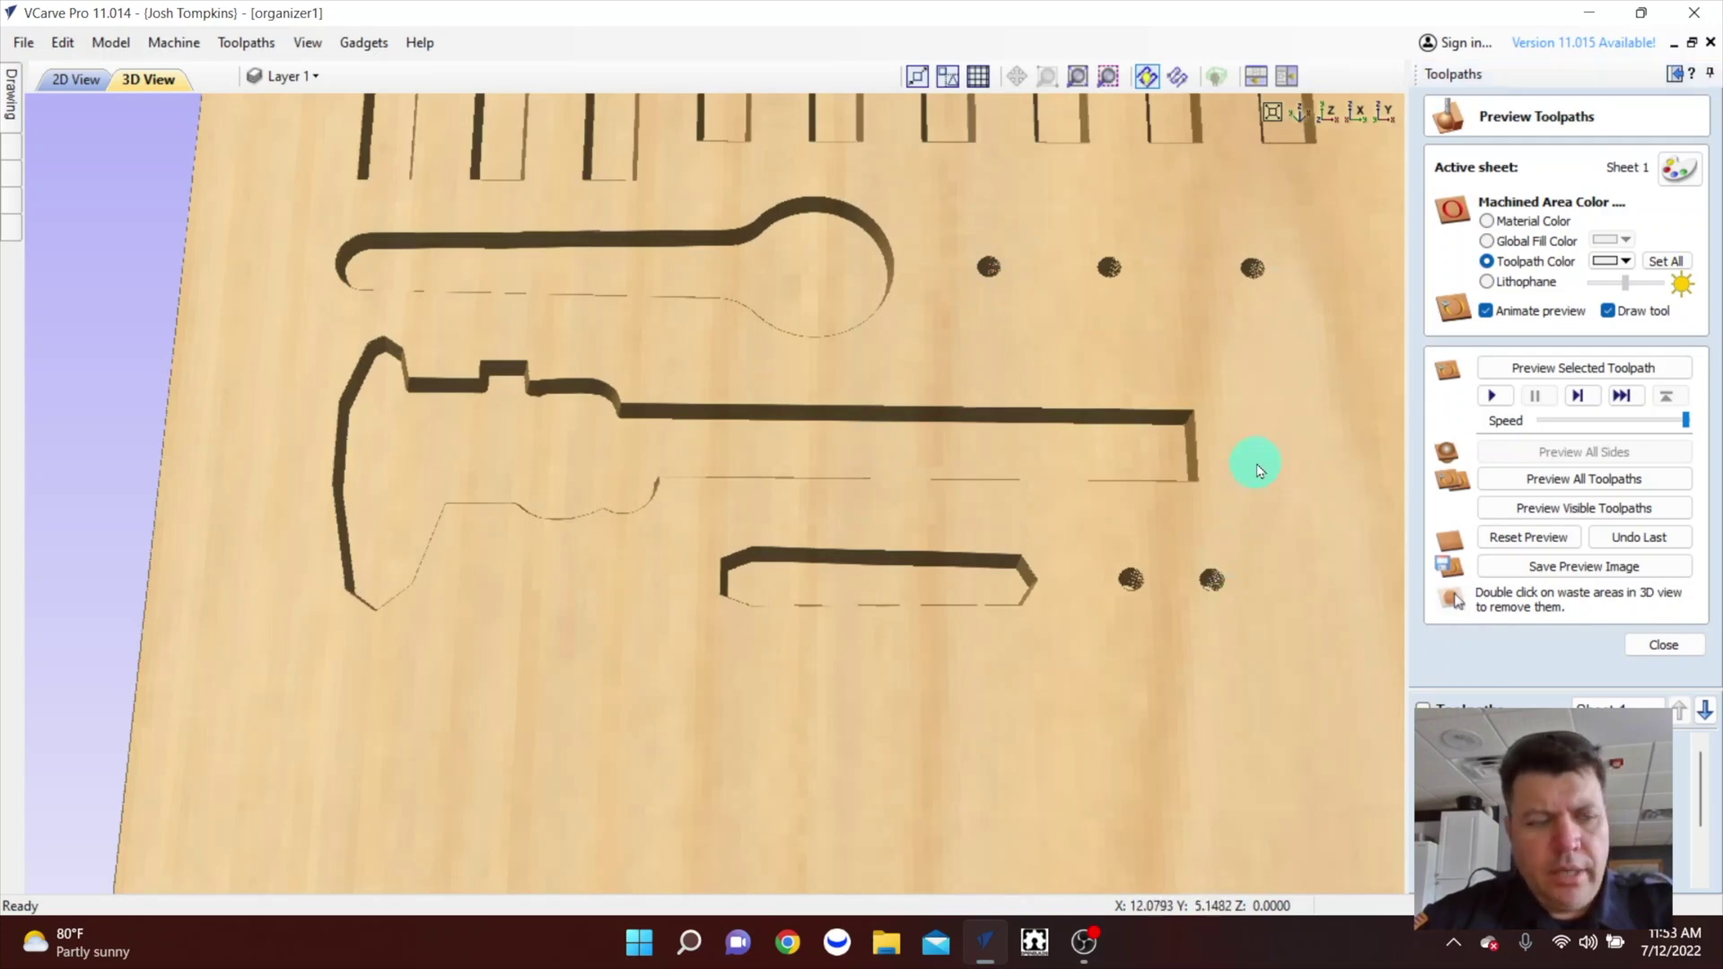
drag(1258, 435, 1149, 681)
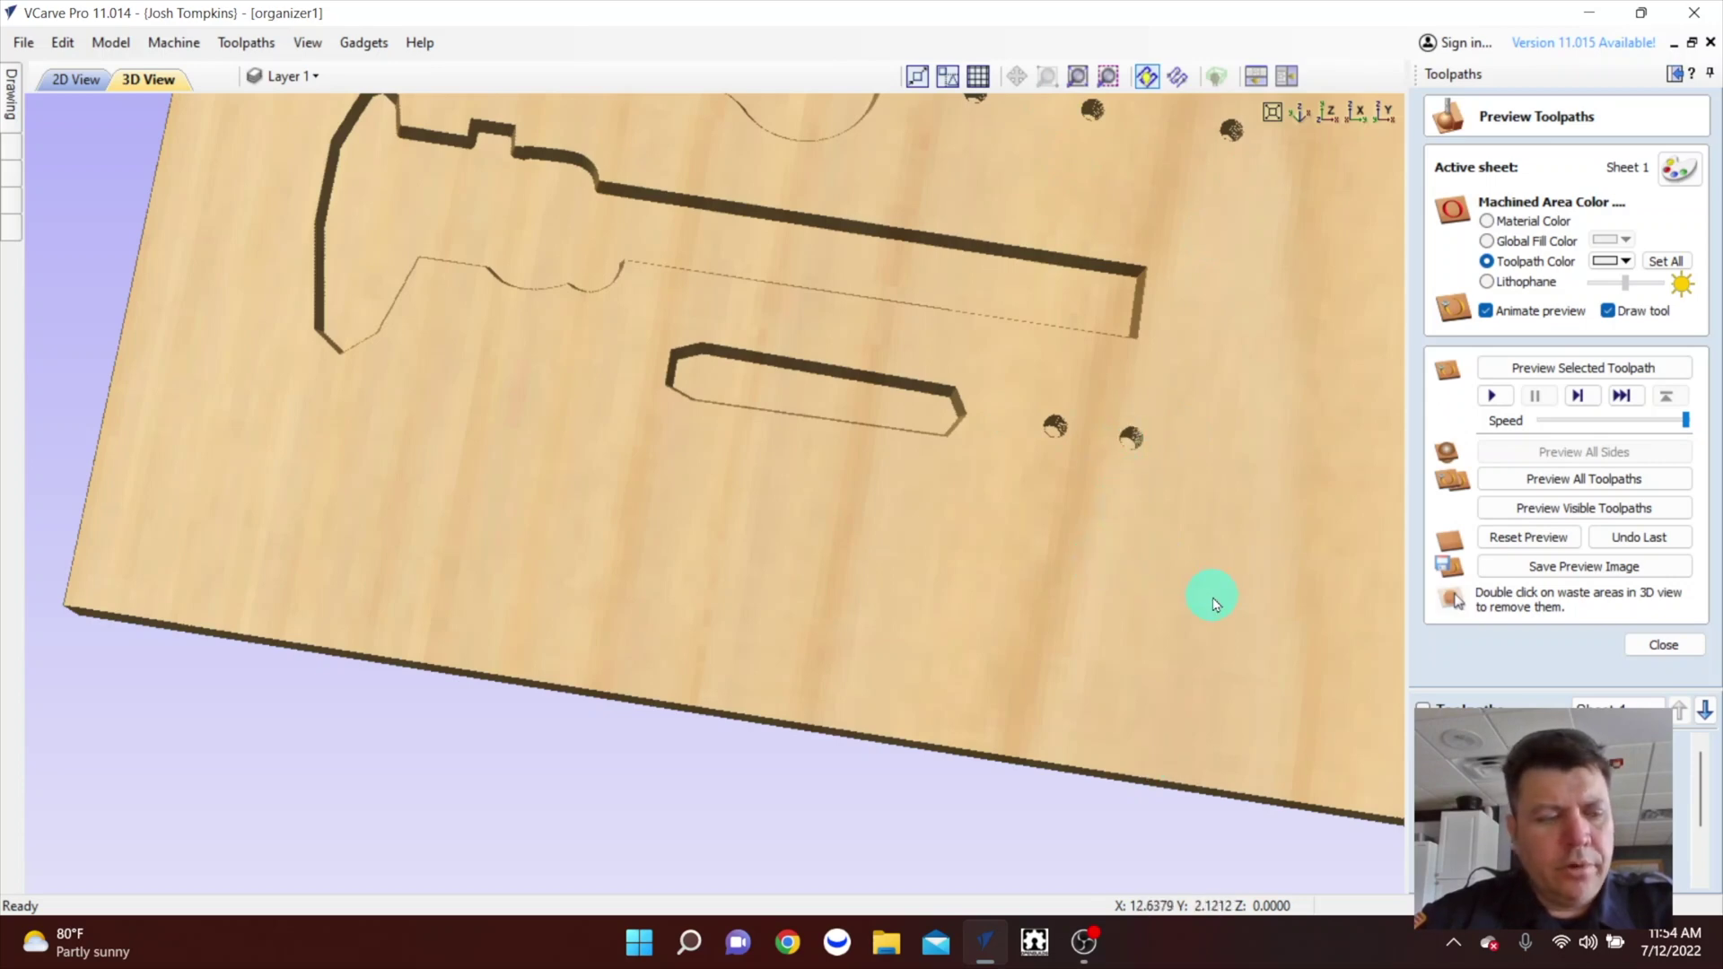
middle_drag(1165, 501, 1176, 846)
scroll(1030, 614, down, 3)
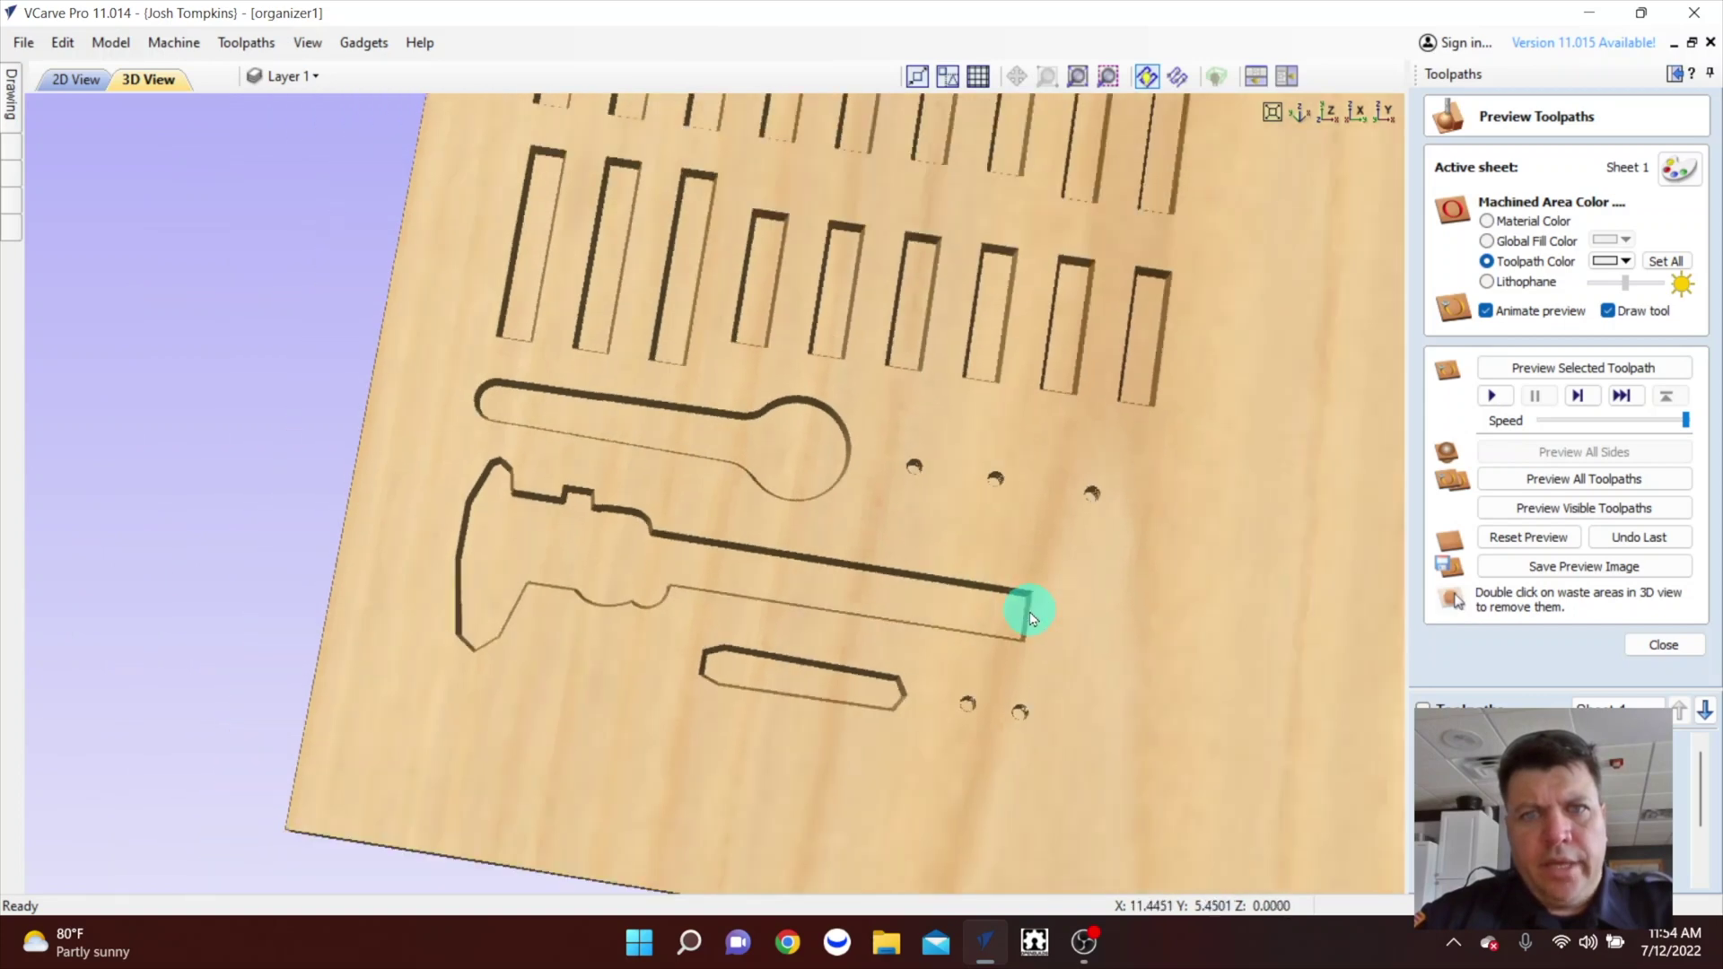
scroll(882, 525, down, 1)
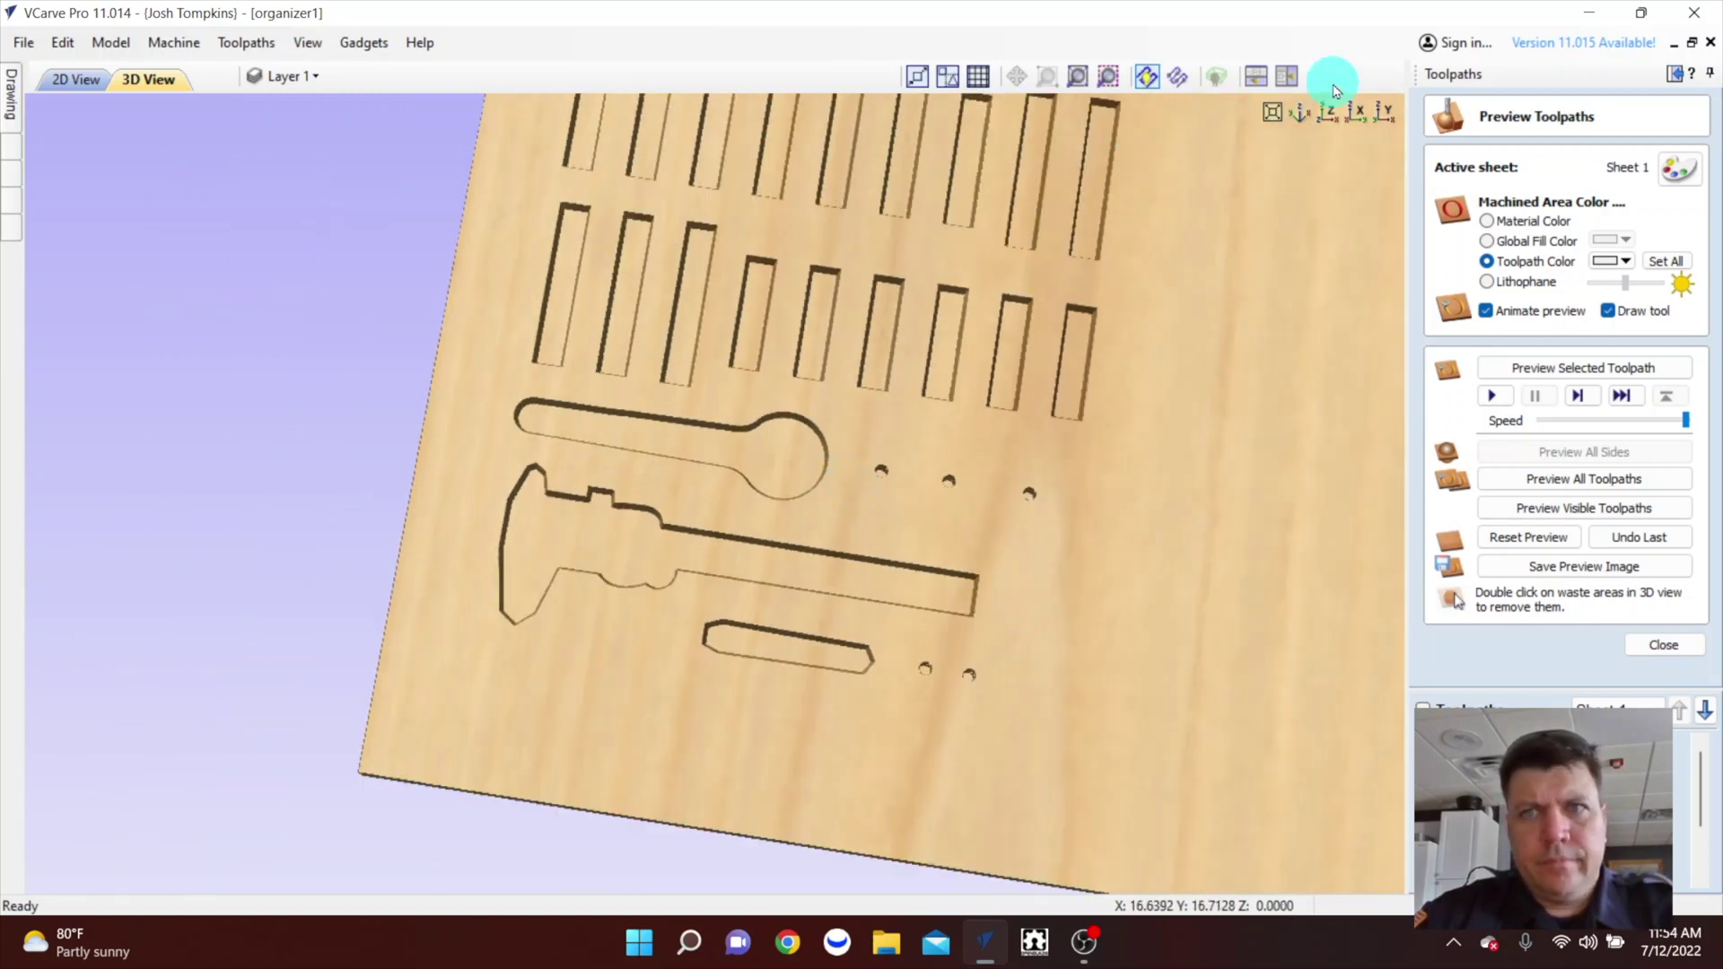
Switch to the top-down view, recentre the board and tick the finger-groove toolpath.
click(1328, 114)
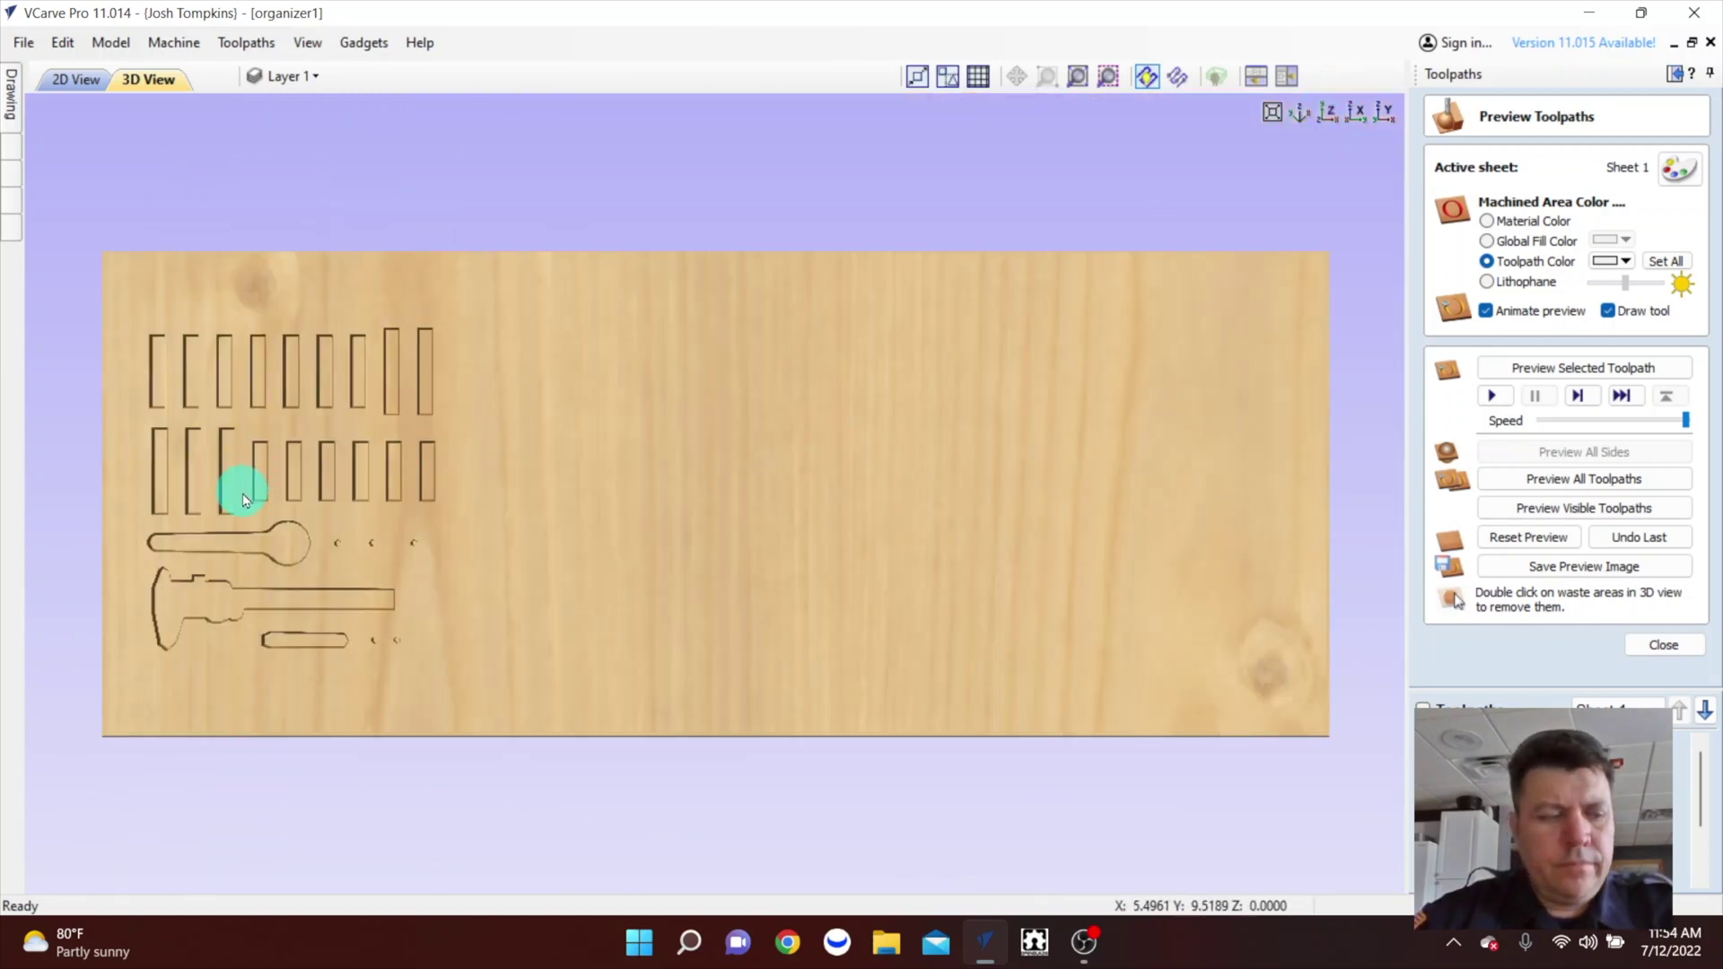
middle_drag(240, 497, 652, 525)
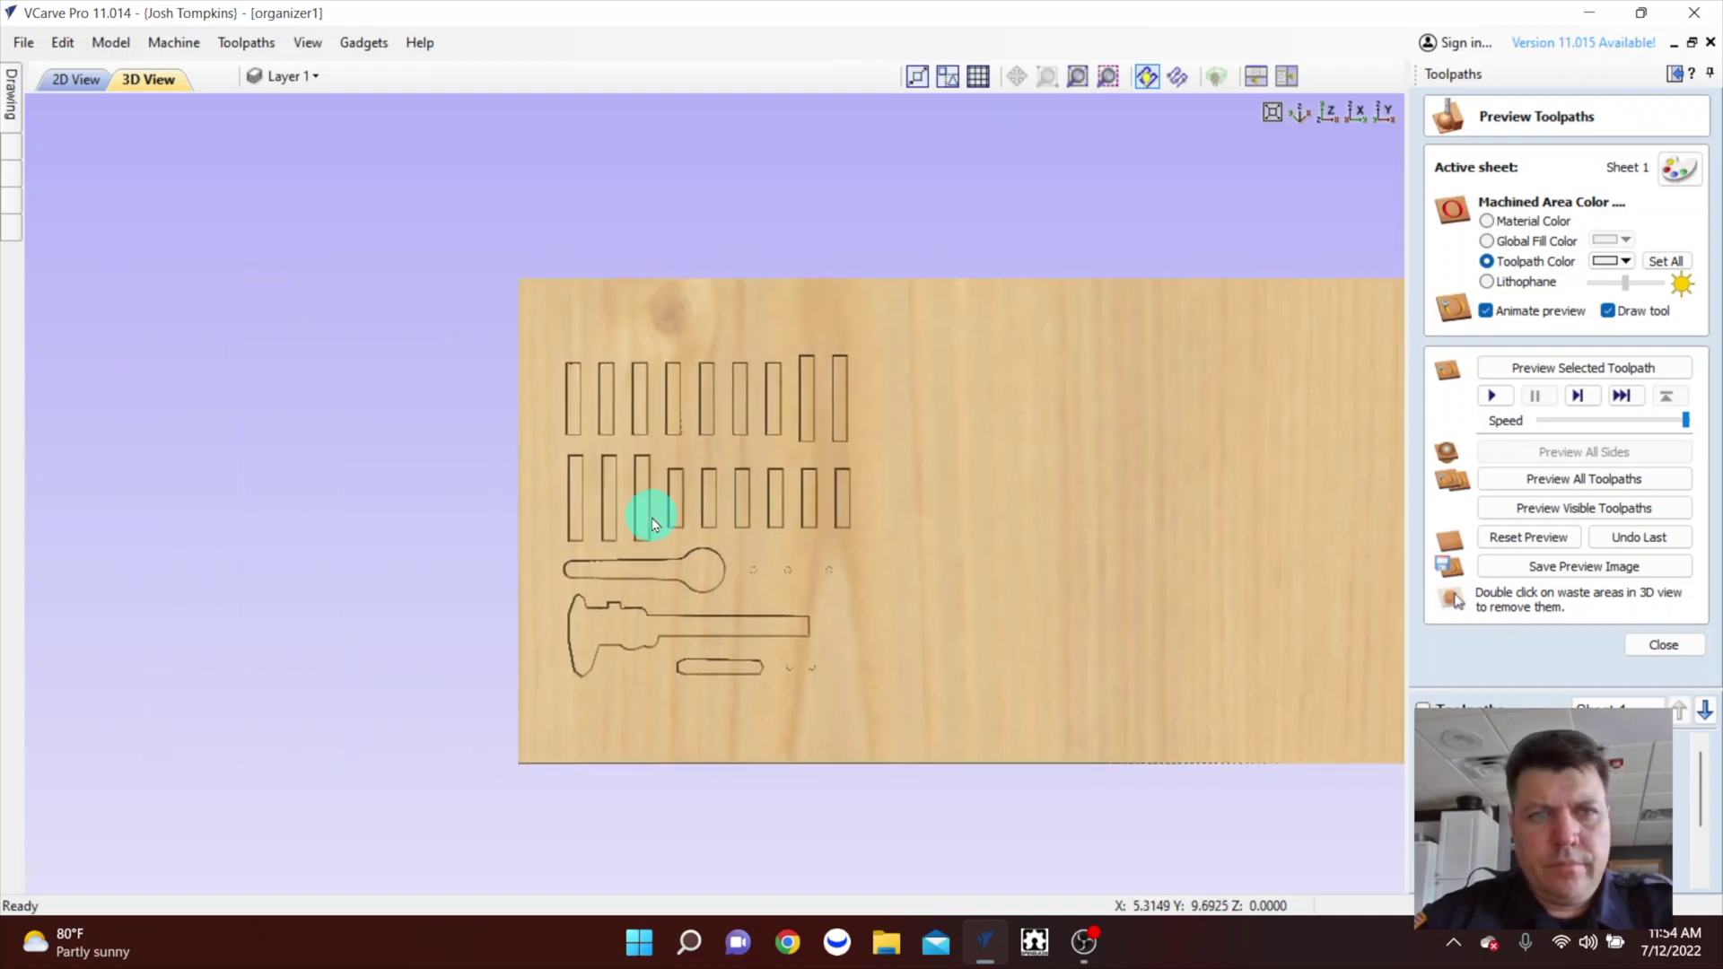
scroll(653, 525, up, 4)
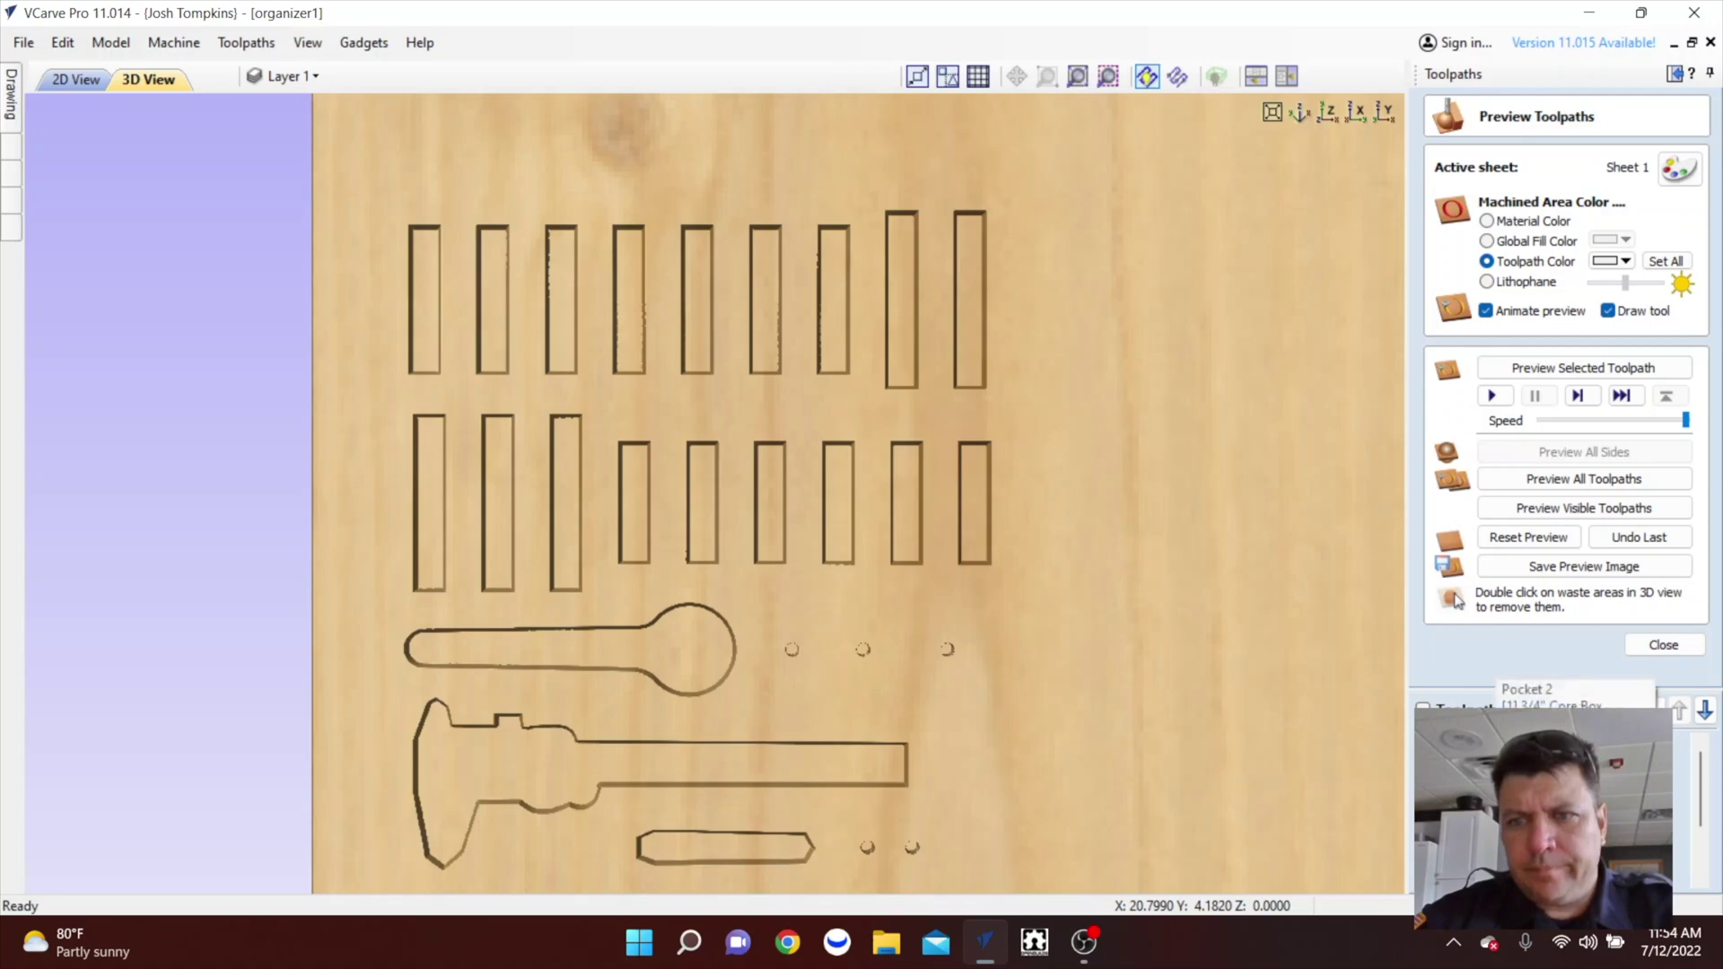
click(1422, 708)
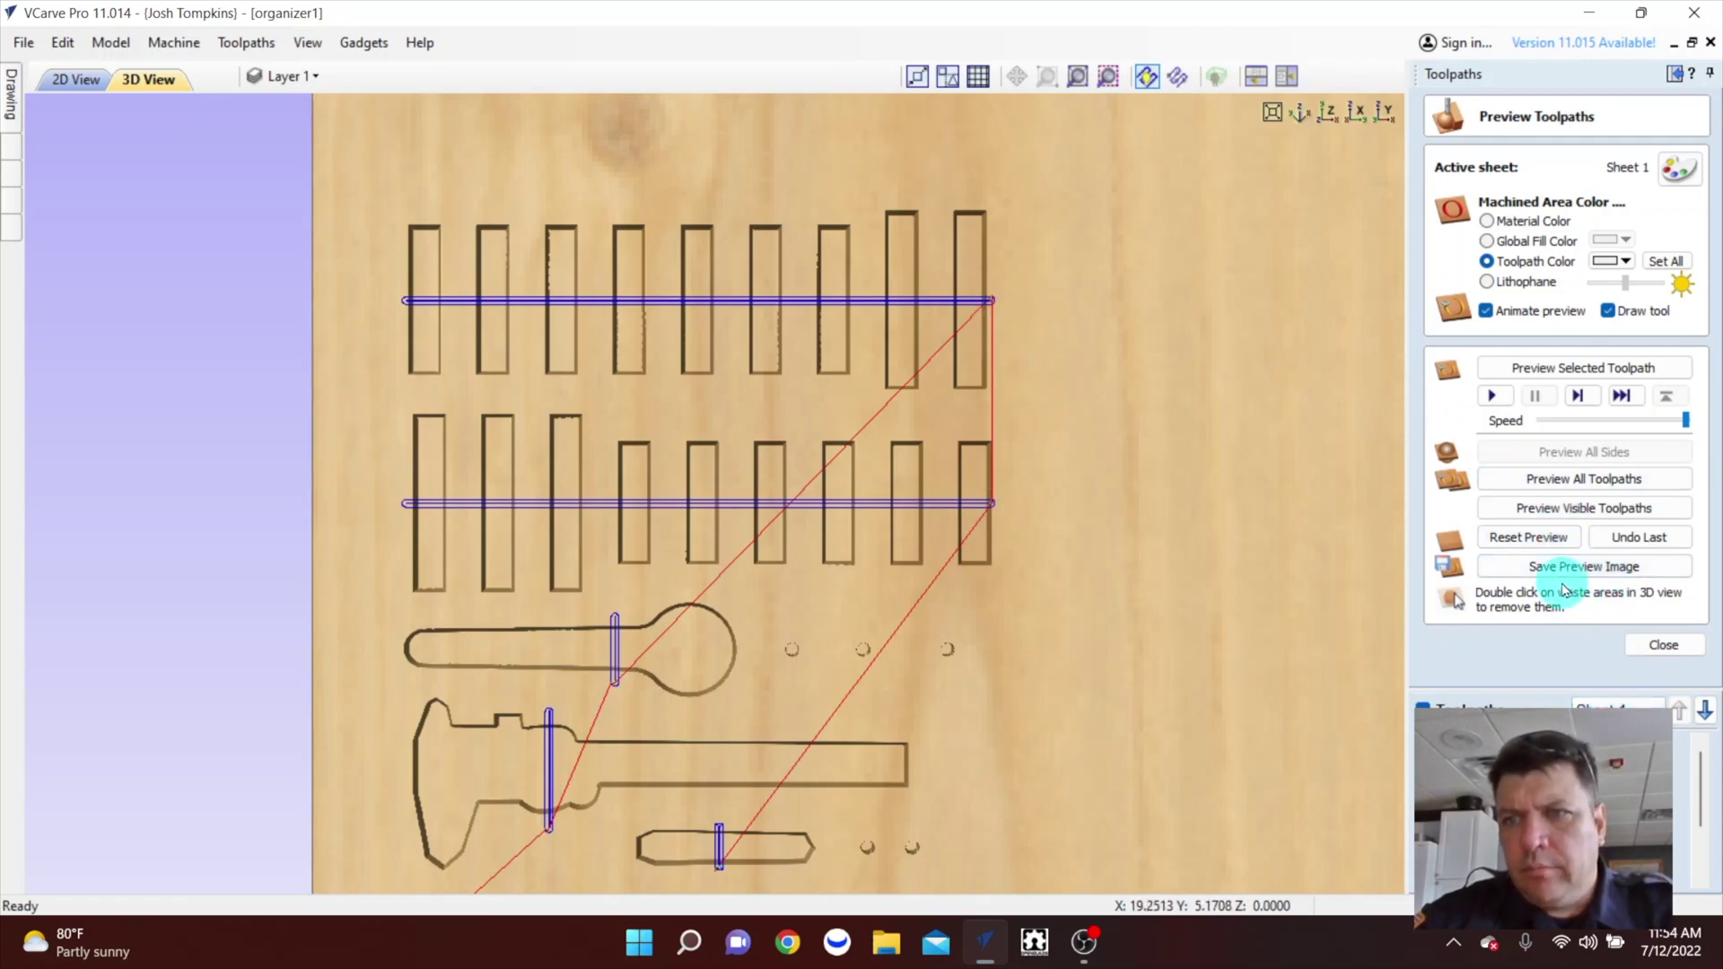
Simulate the finger grooves and tilt the board to inspect them.
click(1562, 510)
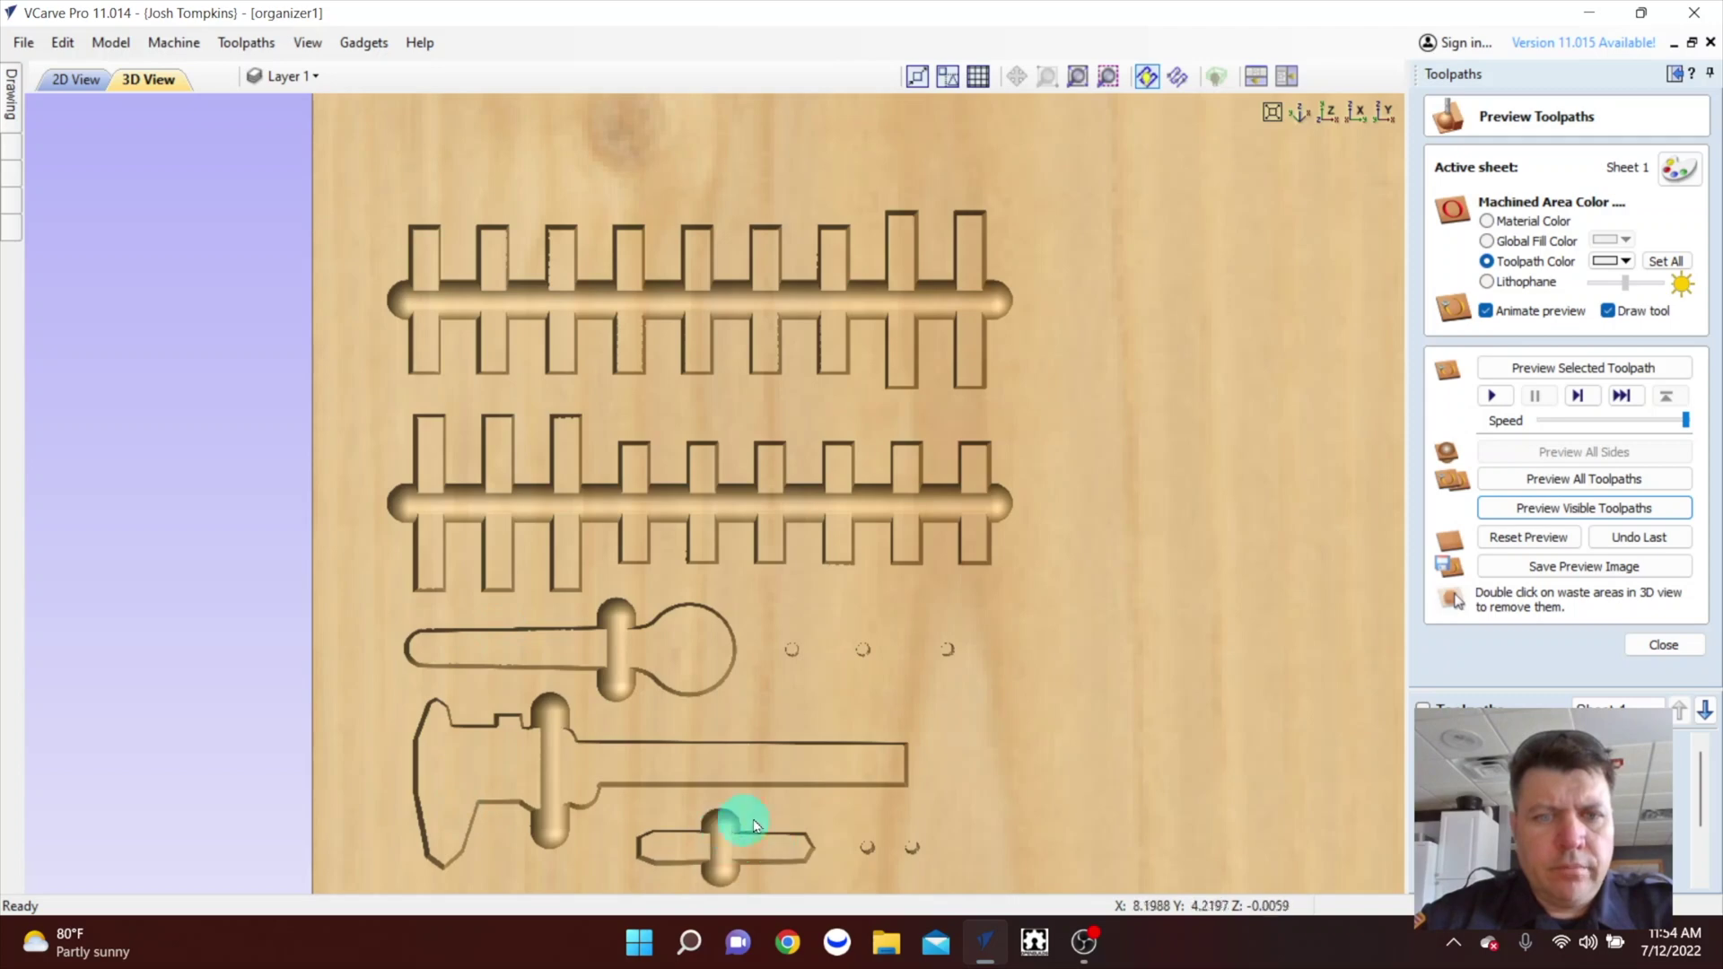
drag(824, 841, 800, 730)
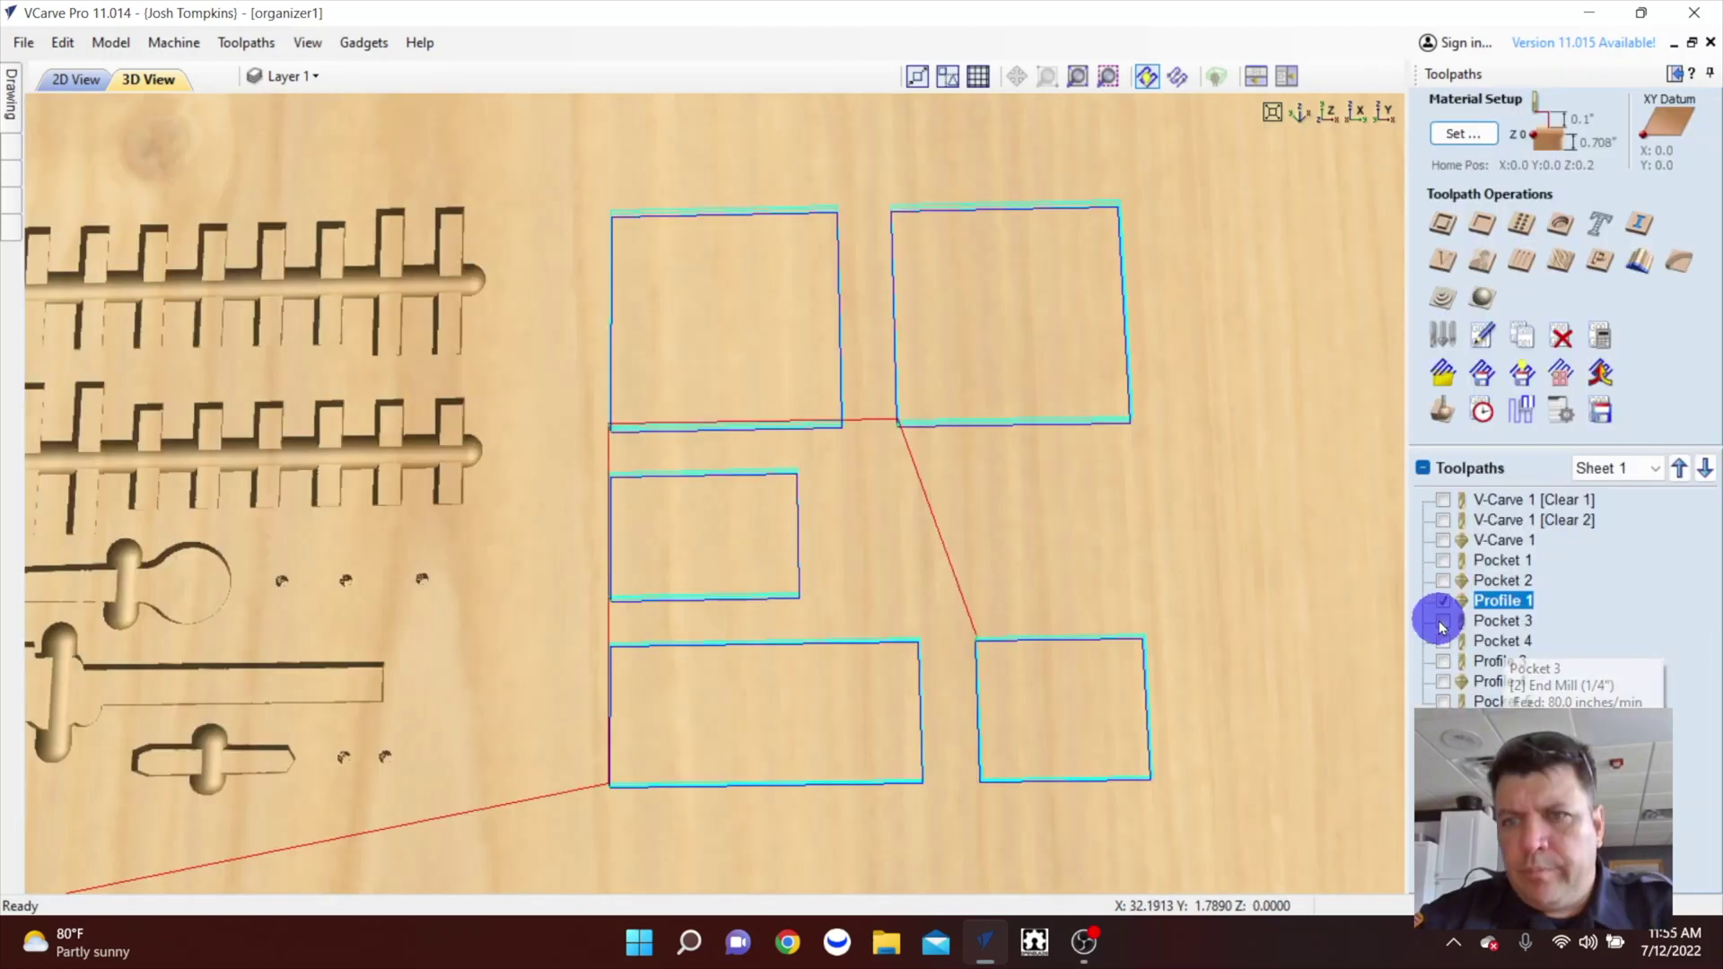
Show Pocket 3, hide Profile 1 and simulate the visible toolpaths.
click(1442, 623)
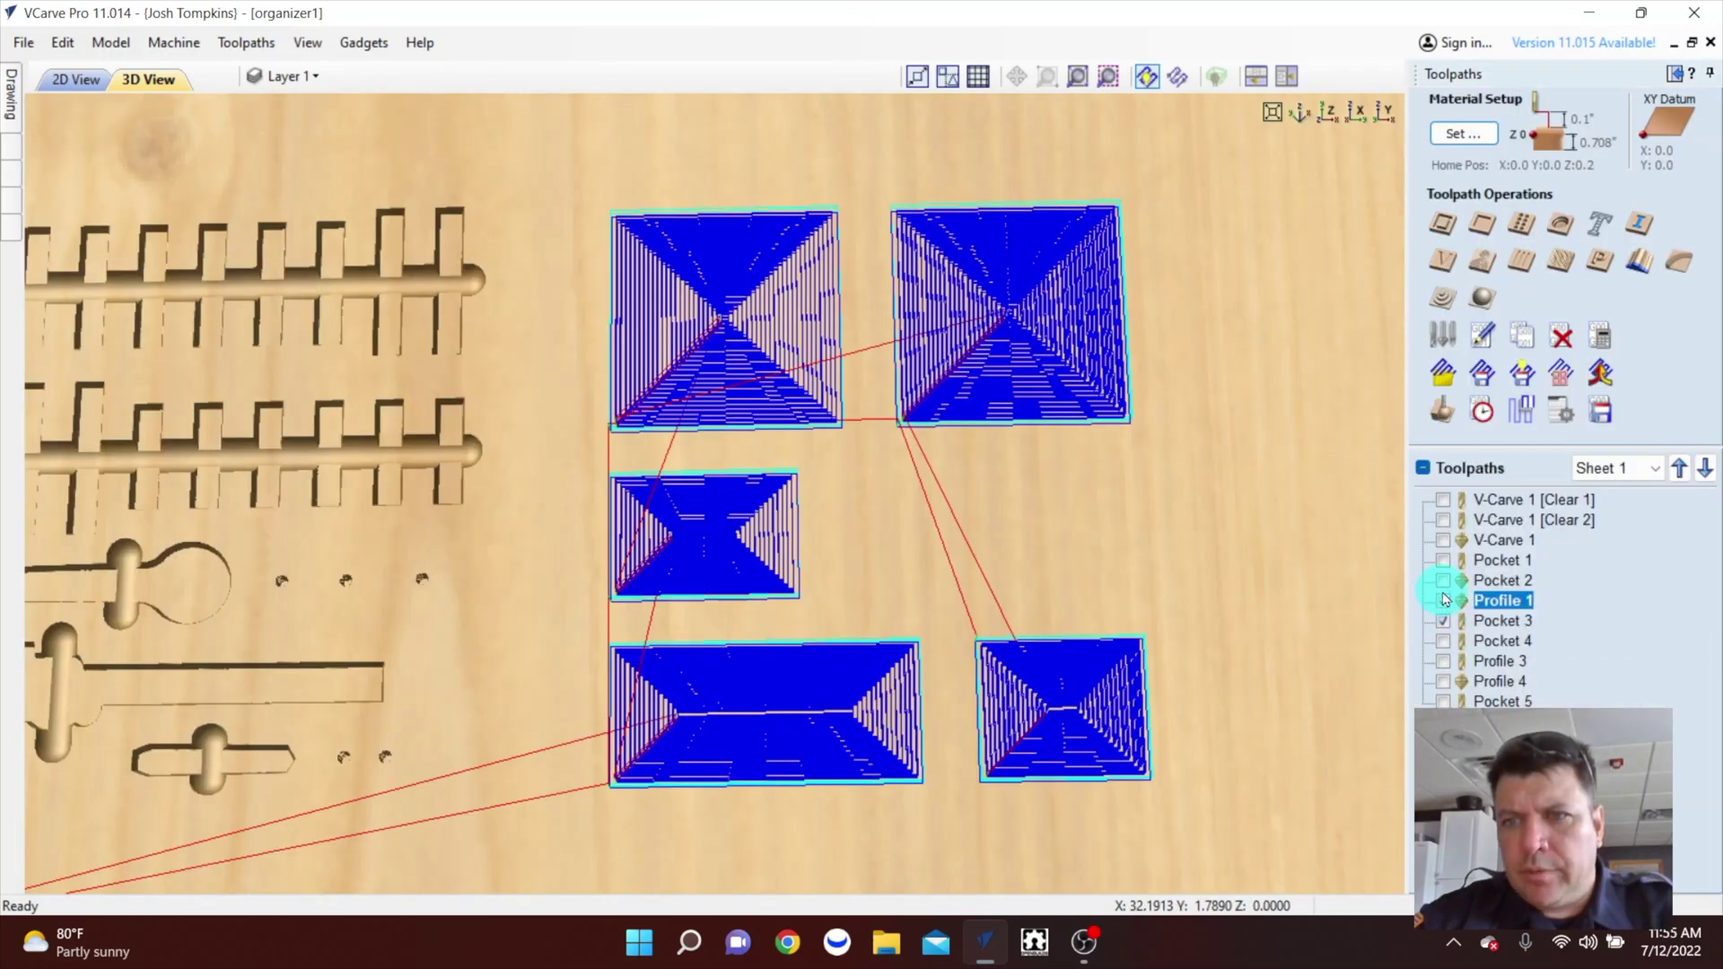
click(1443, 600)
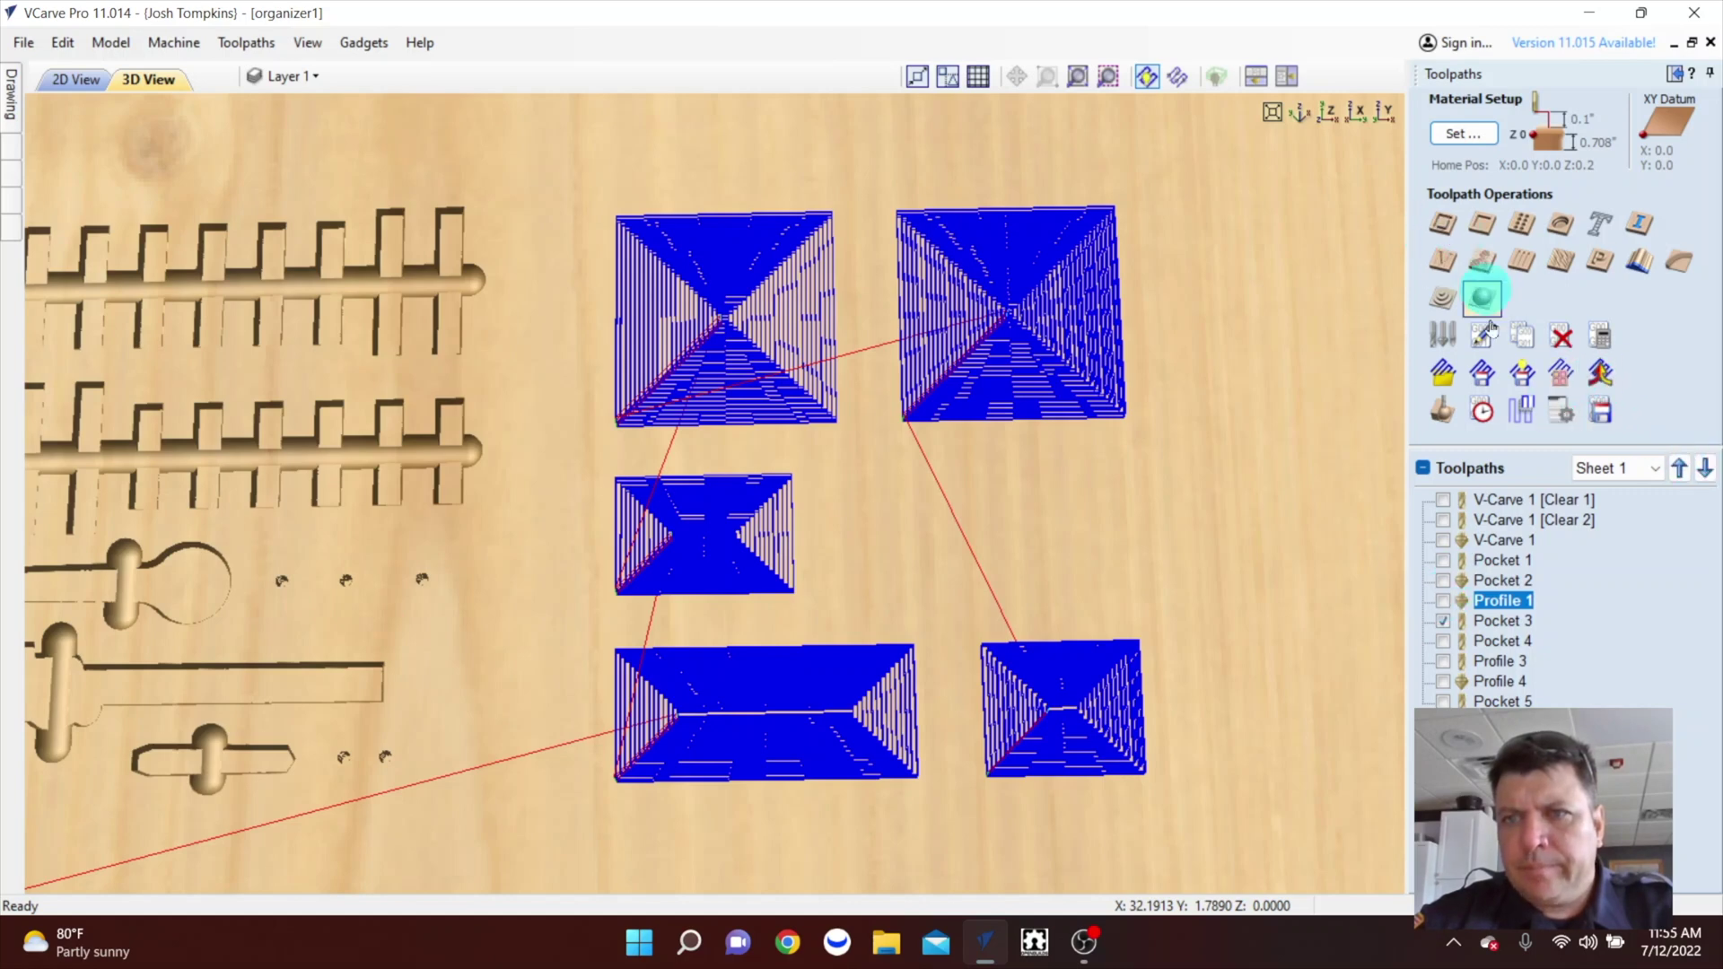
click(1432, 418)
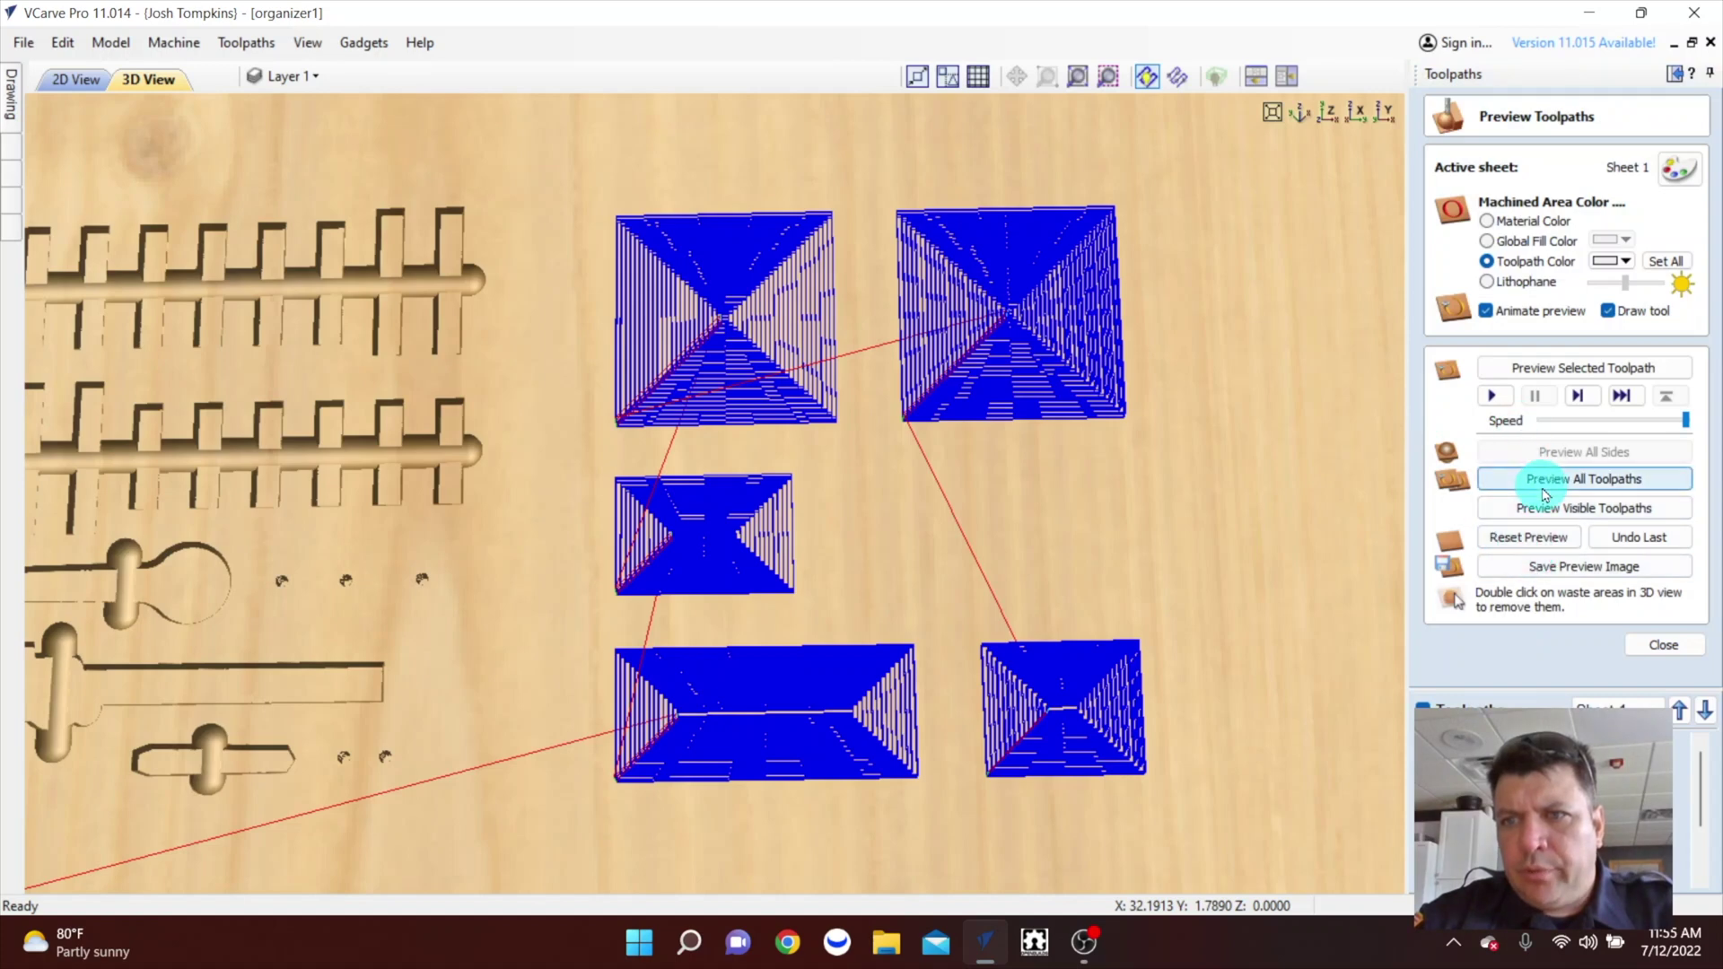
click(1543, 480)
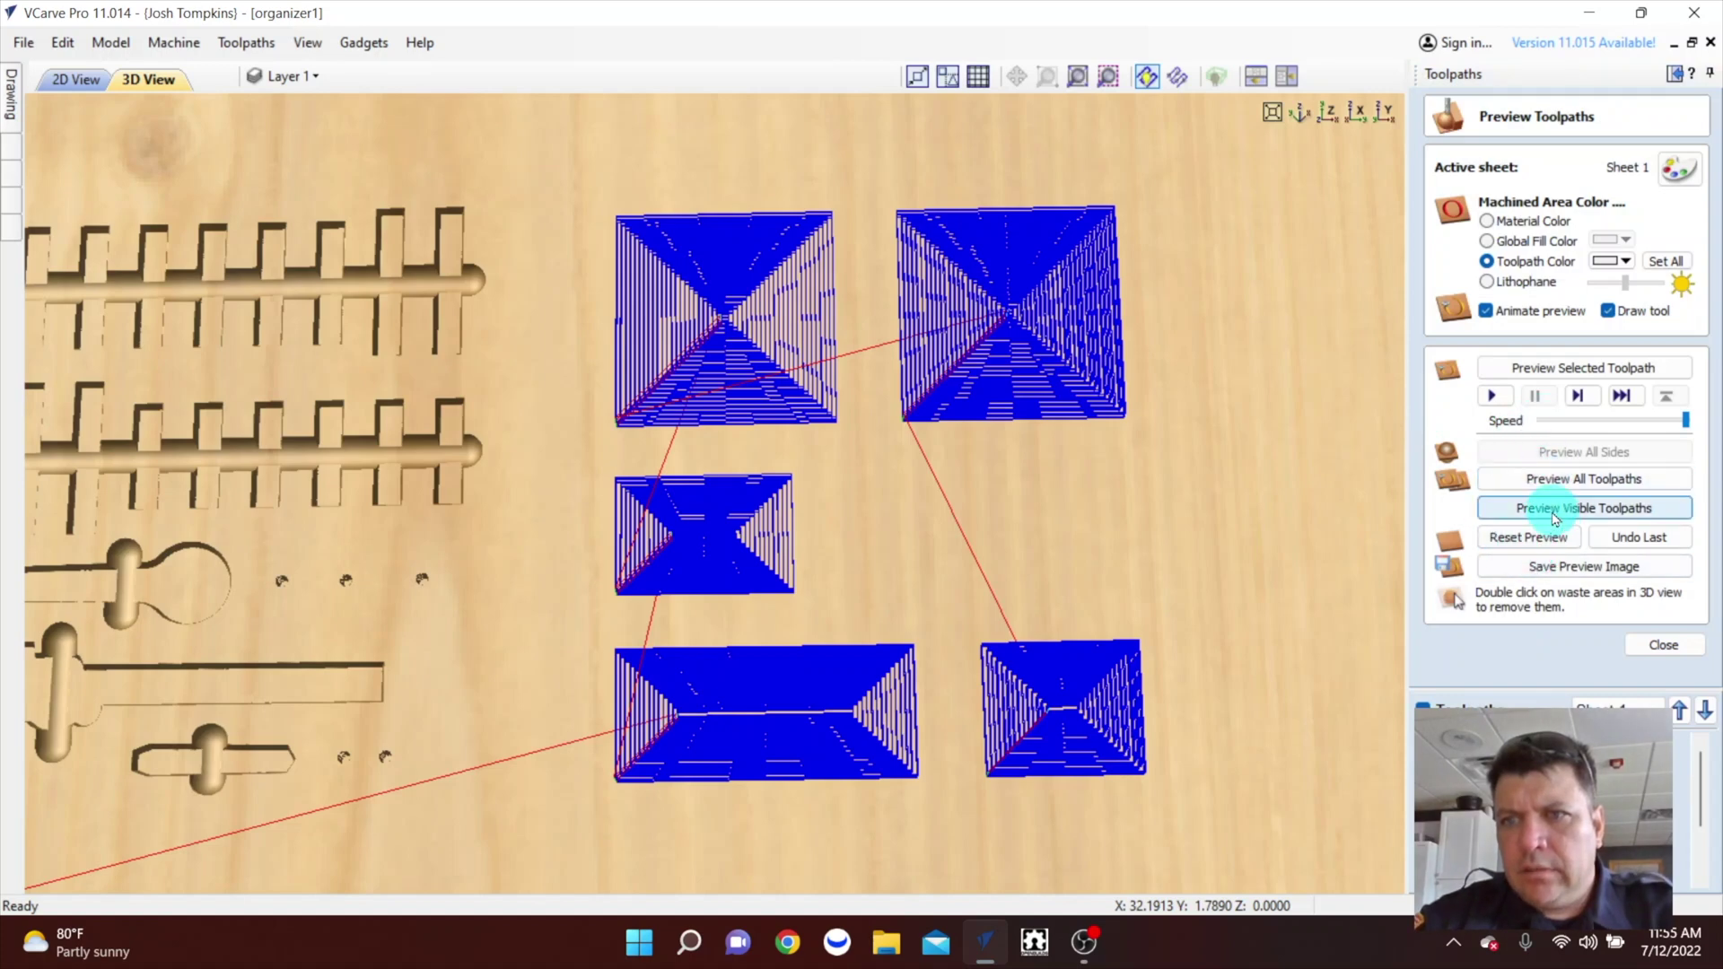
click(1551, 510)
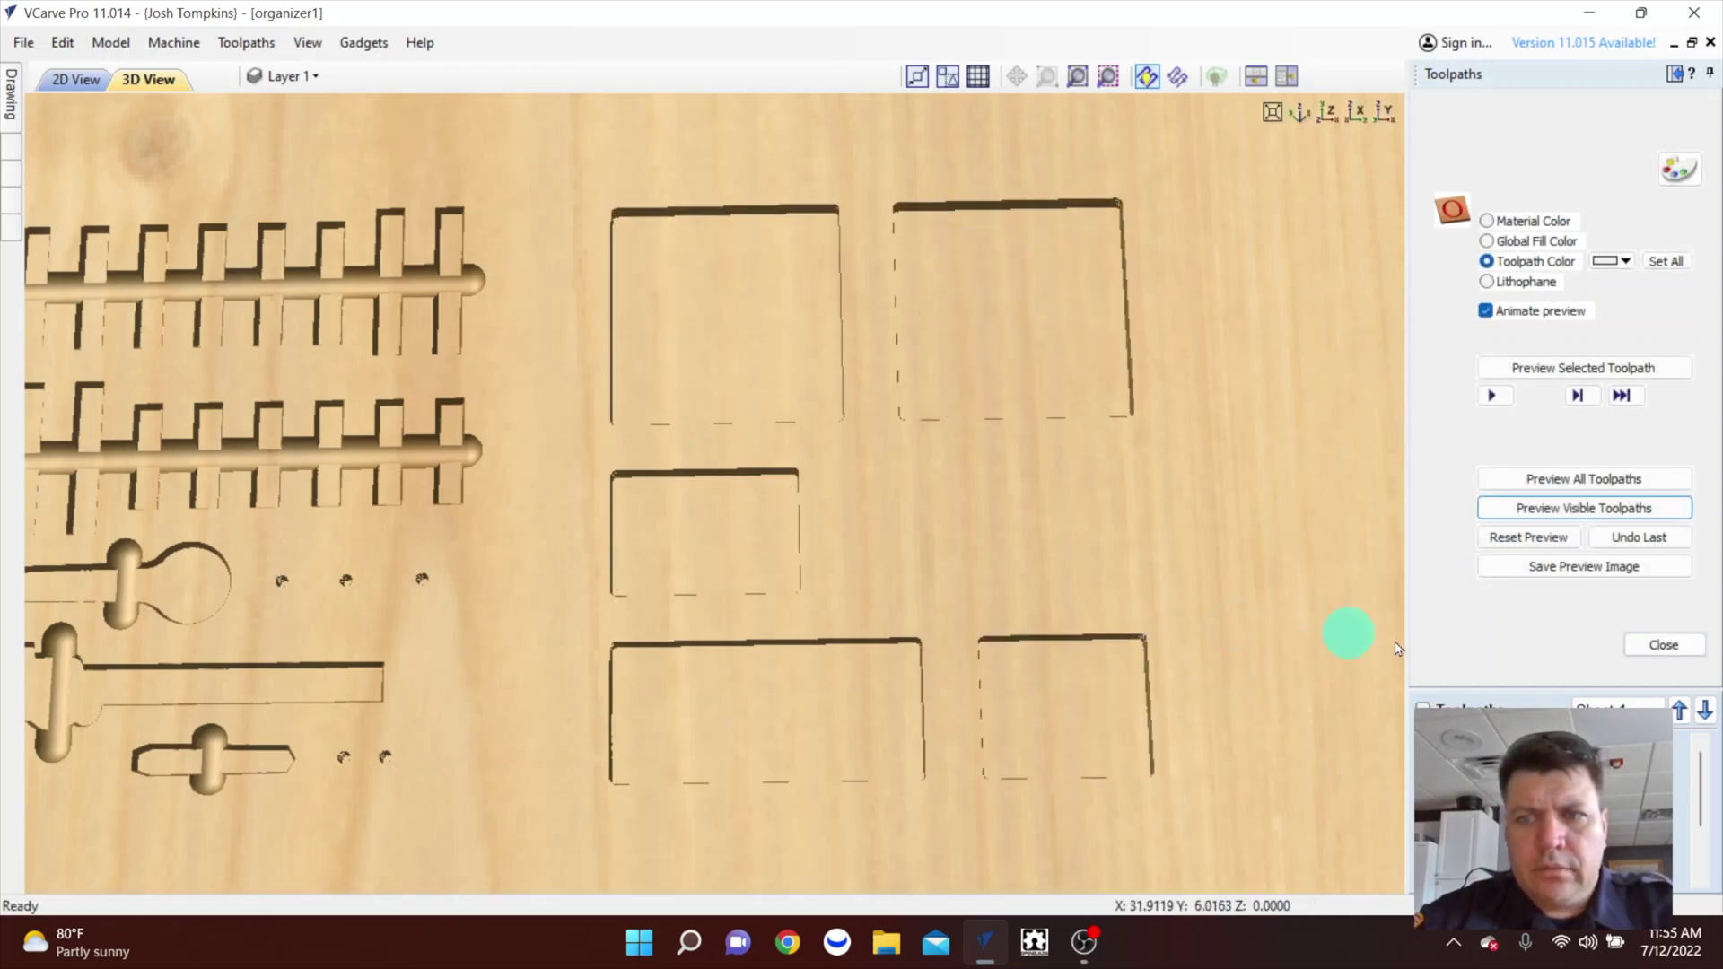
Add another pocket toolpath, rerun the simulation, inspect the box outlines and close the preview.
click(1422, 707)
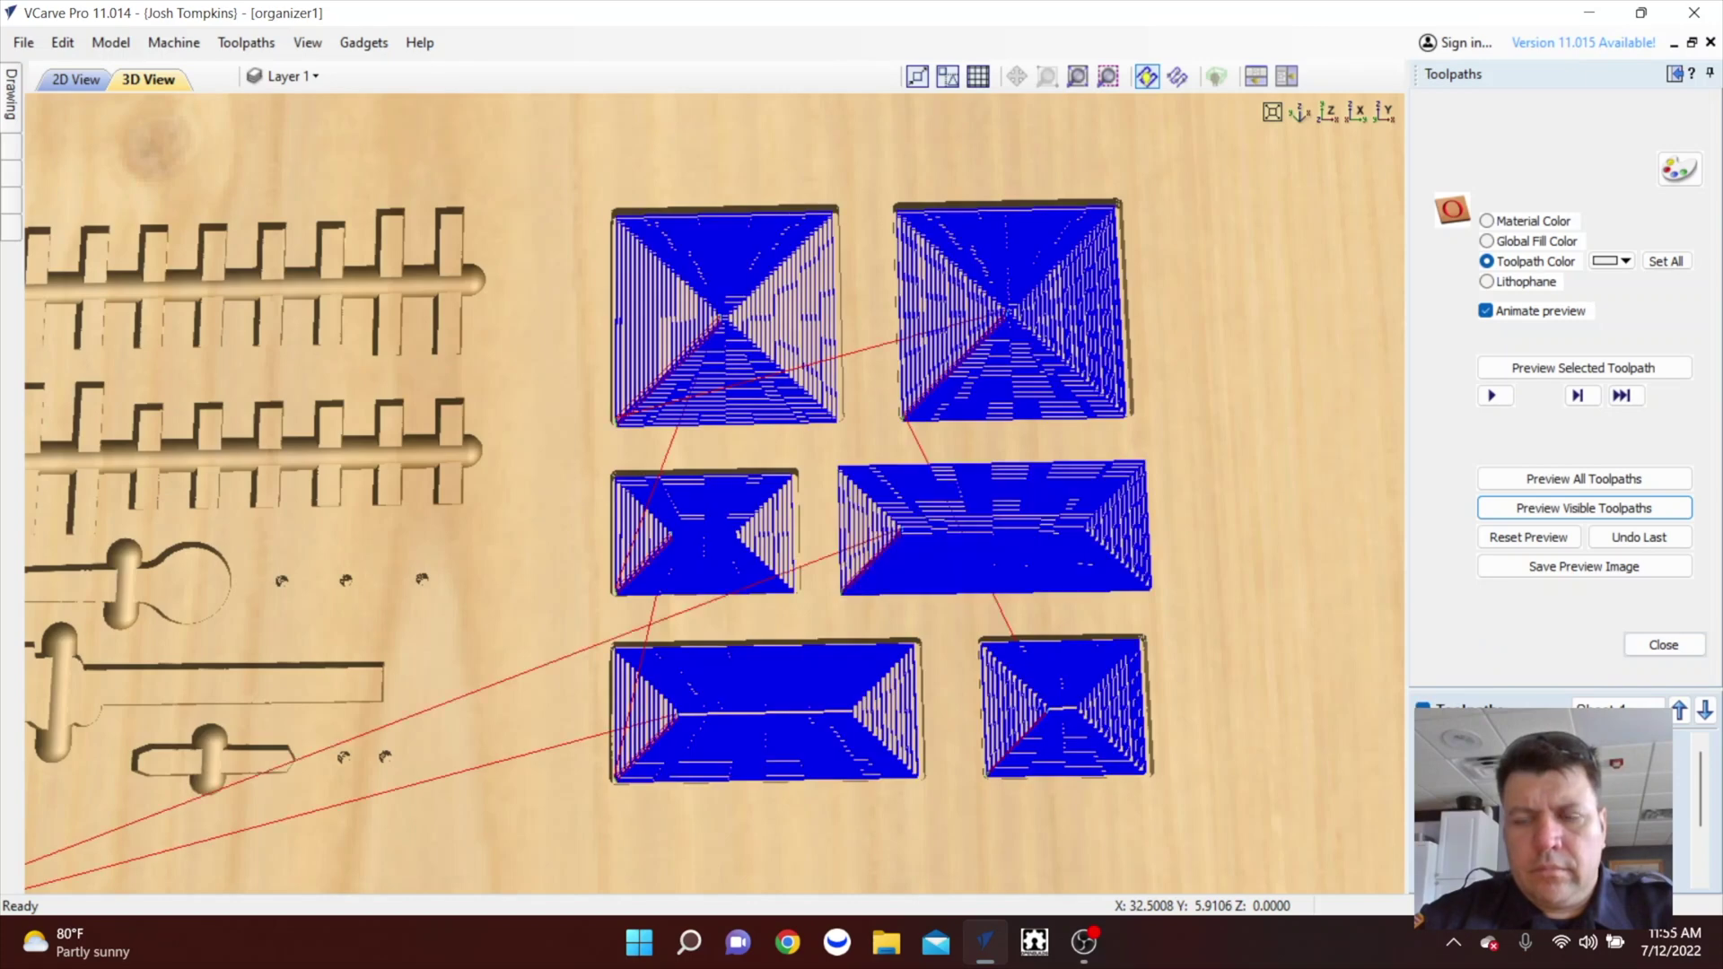
click(1575, 510)
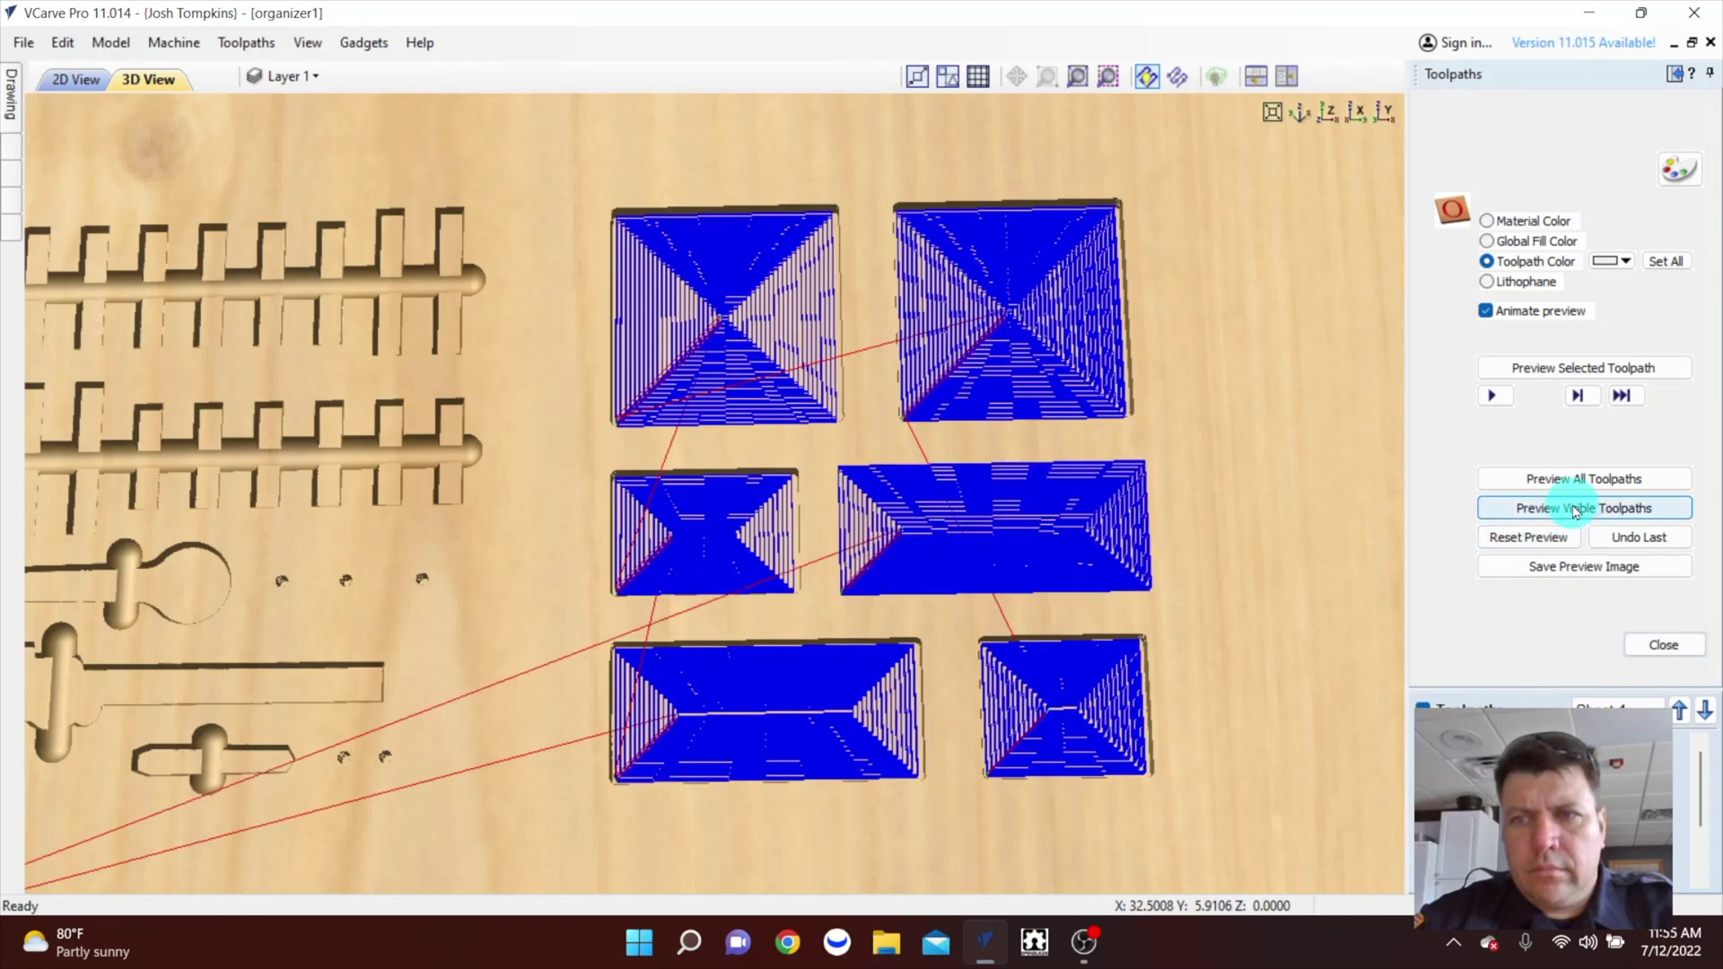
click(1576, 510)
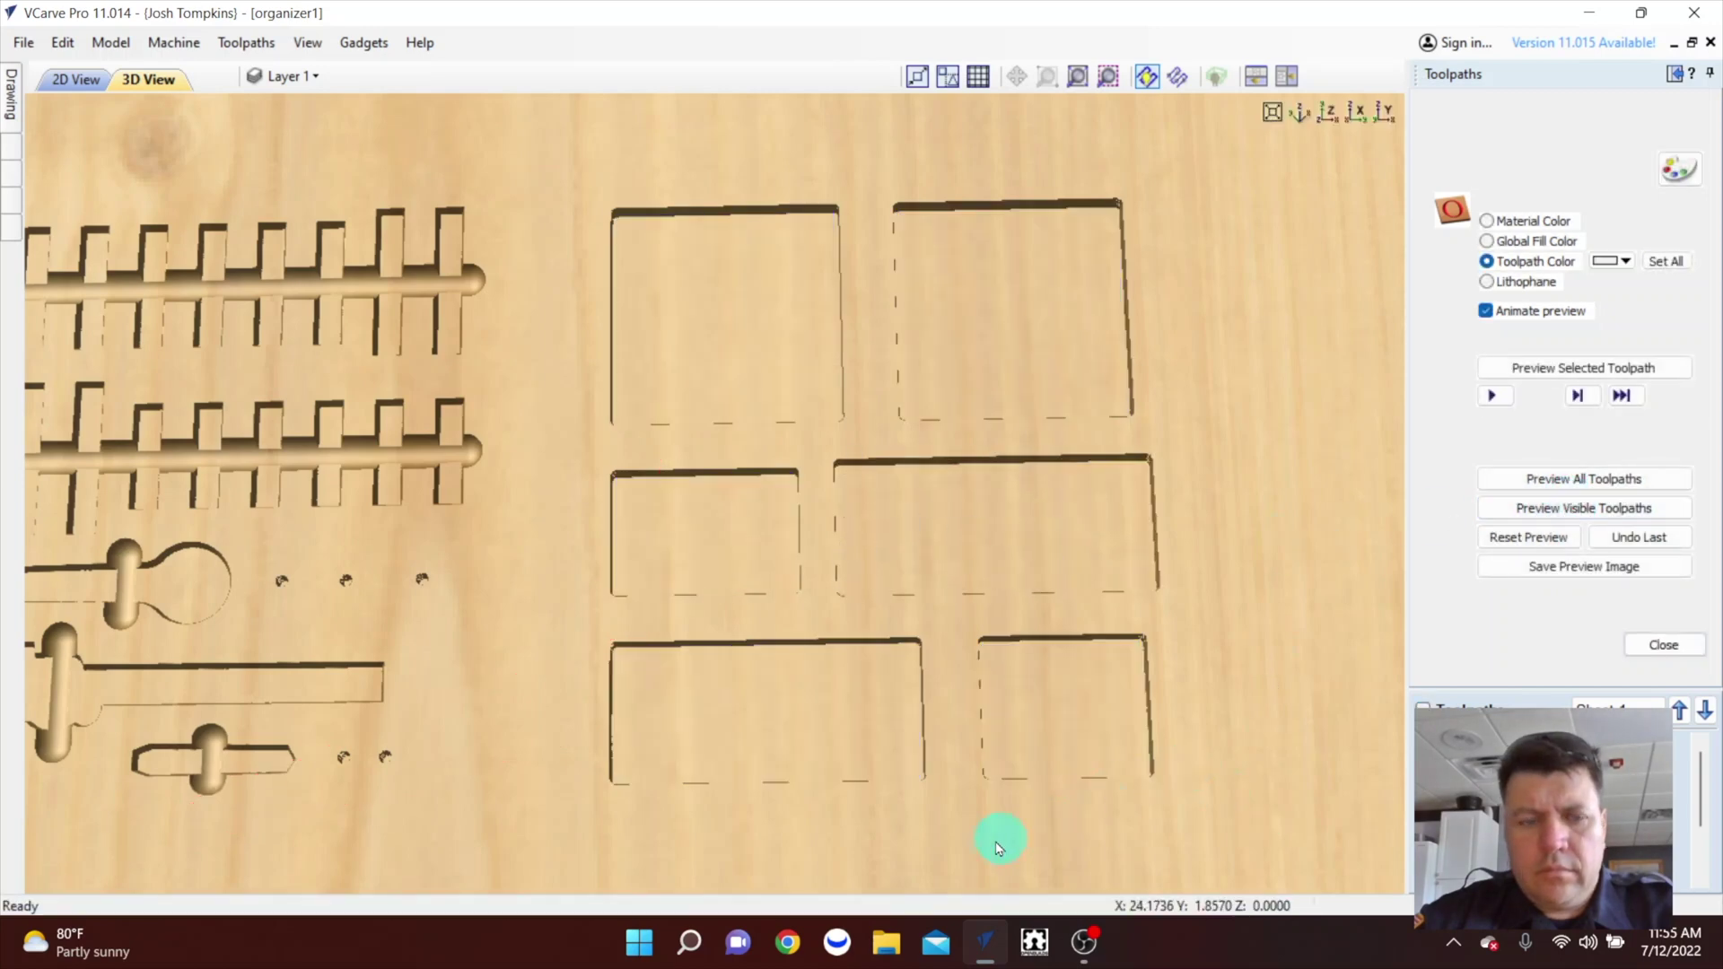
drag(945, 845, 877, 711)
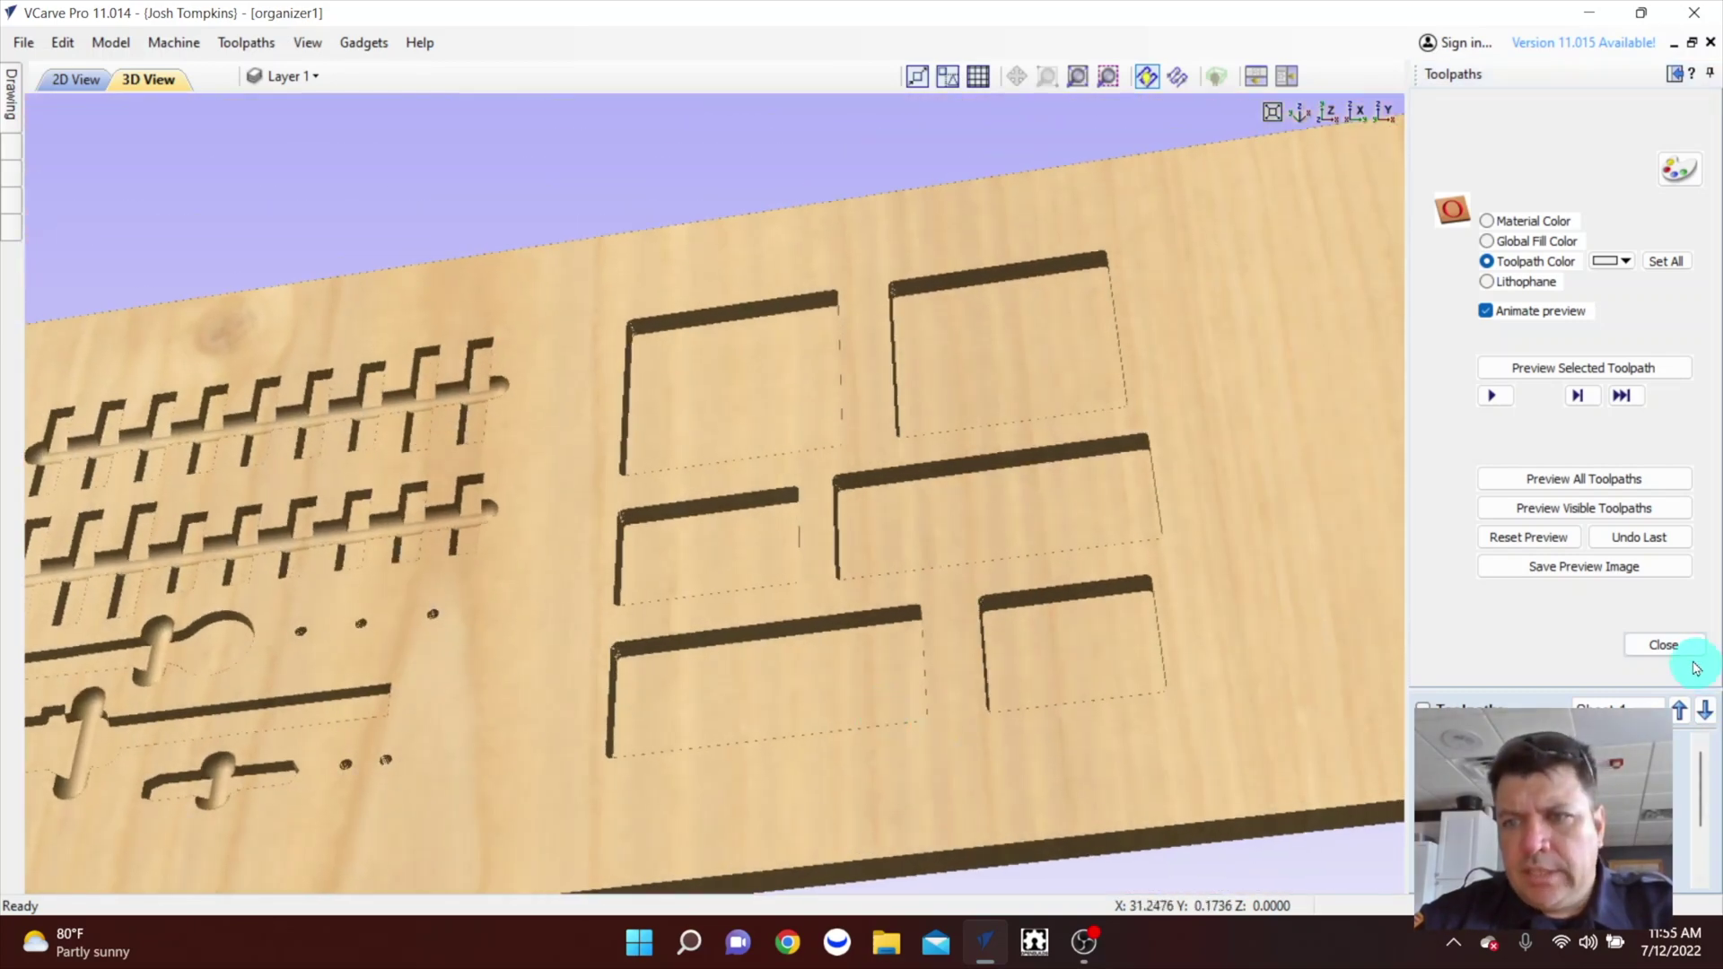
click(1663, 646)
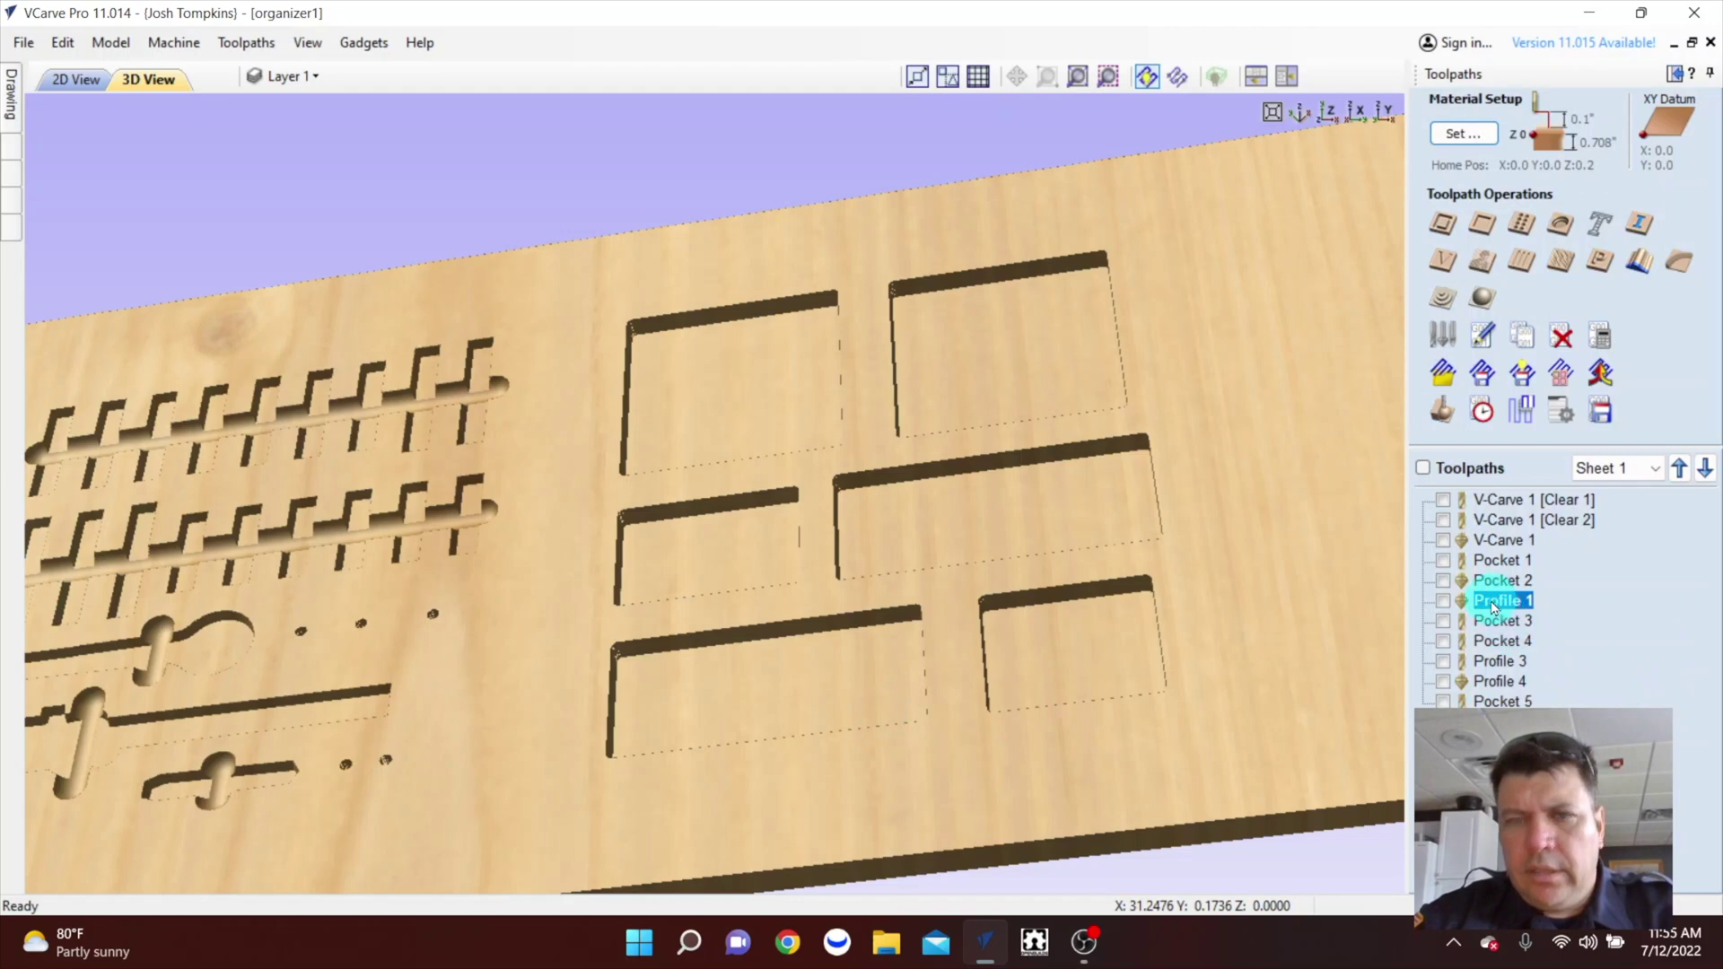
Make Profile 1 visible and simulate it so the six compartments become dished pockets.
click(1443, 601)
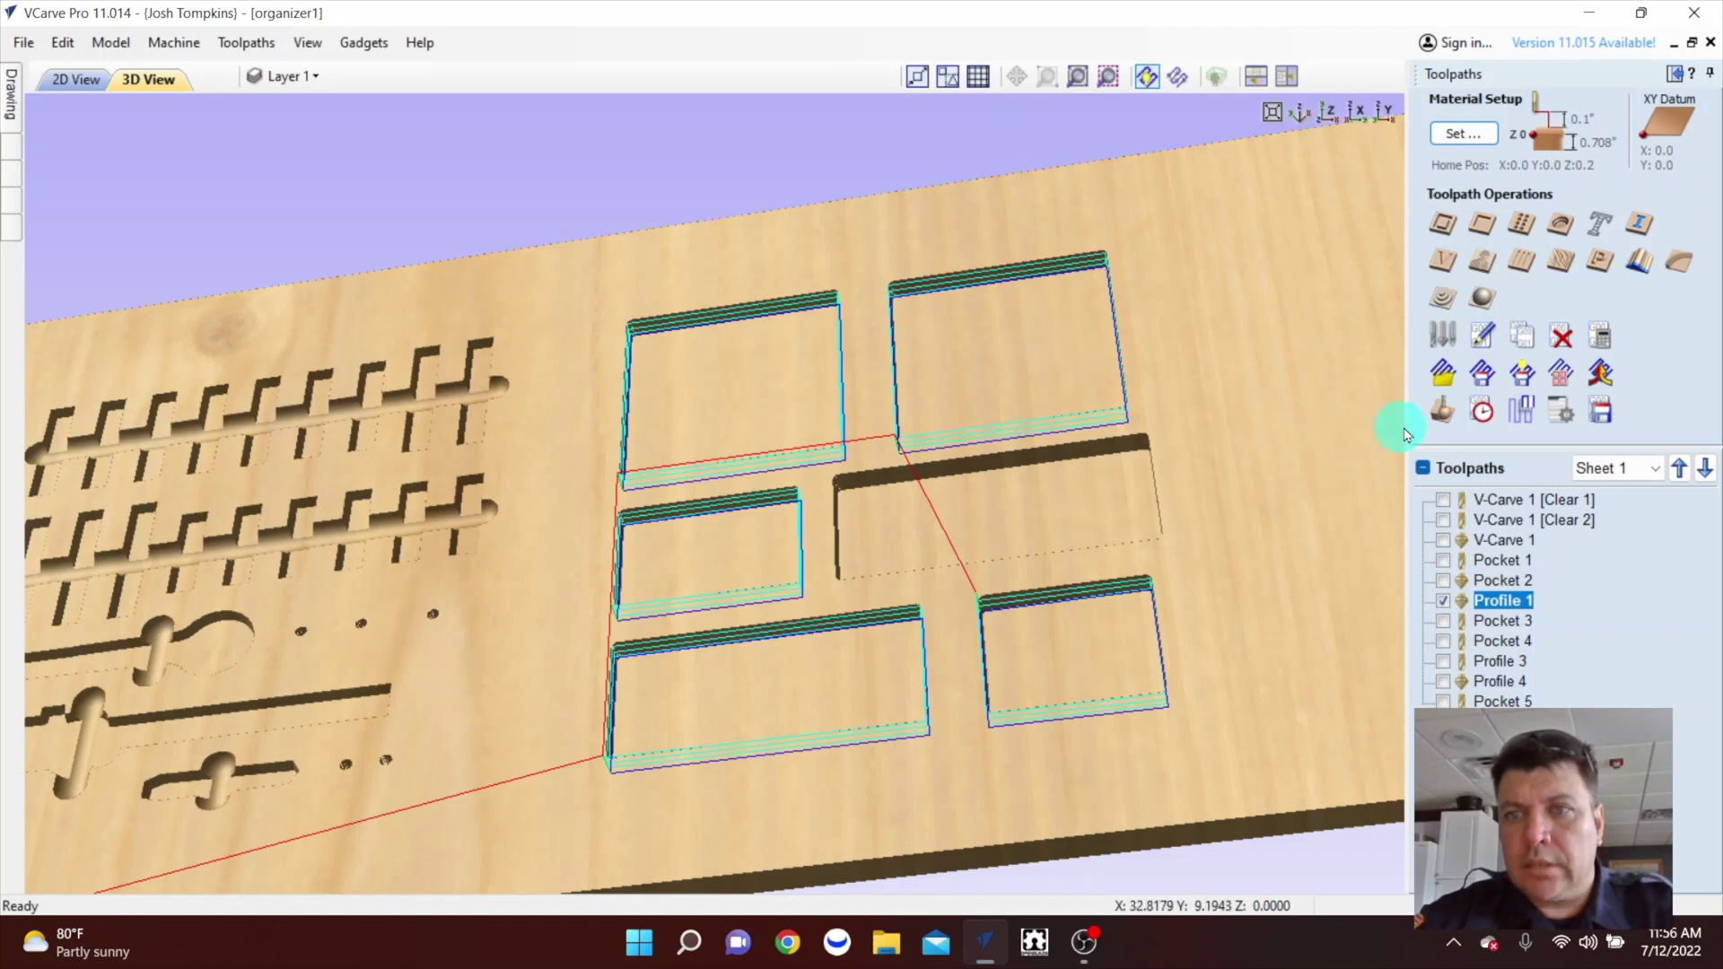
click(1441, 414)
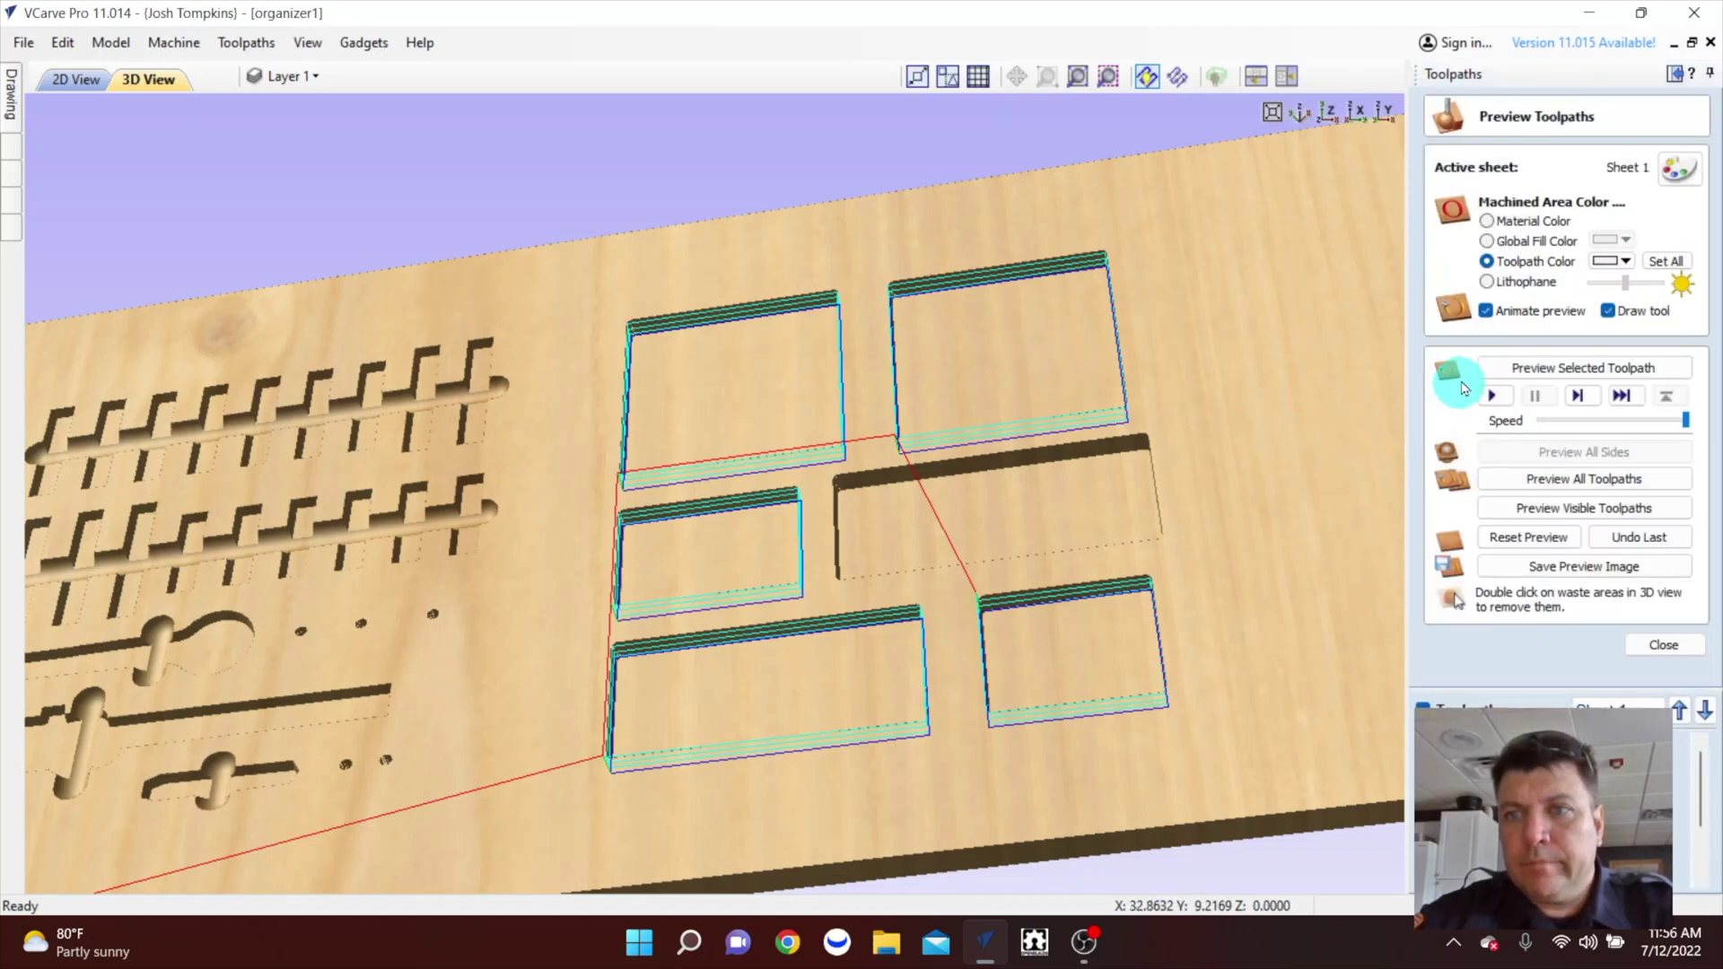
click(1562, 510)
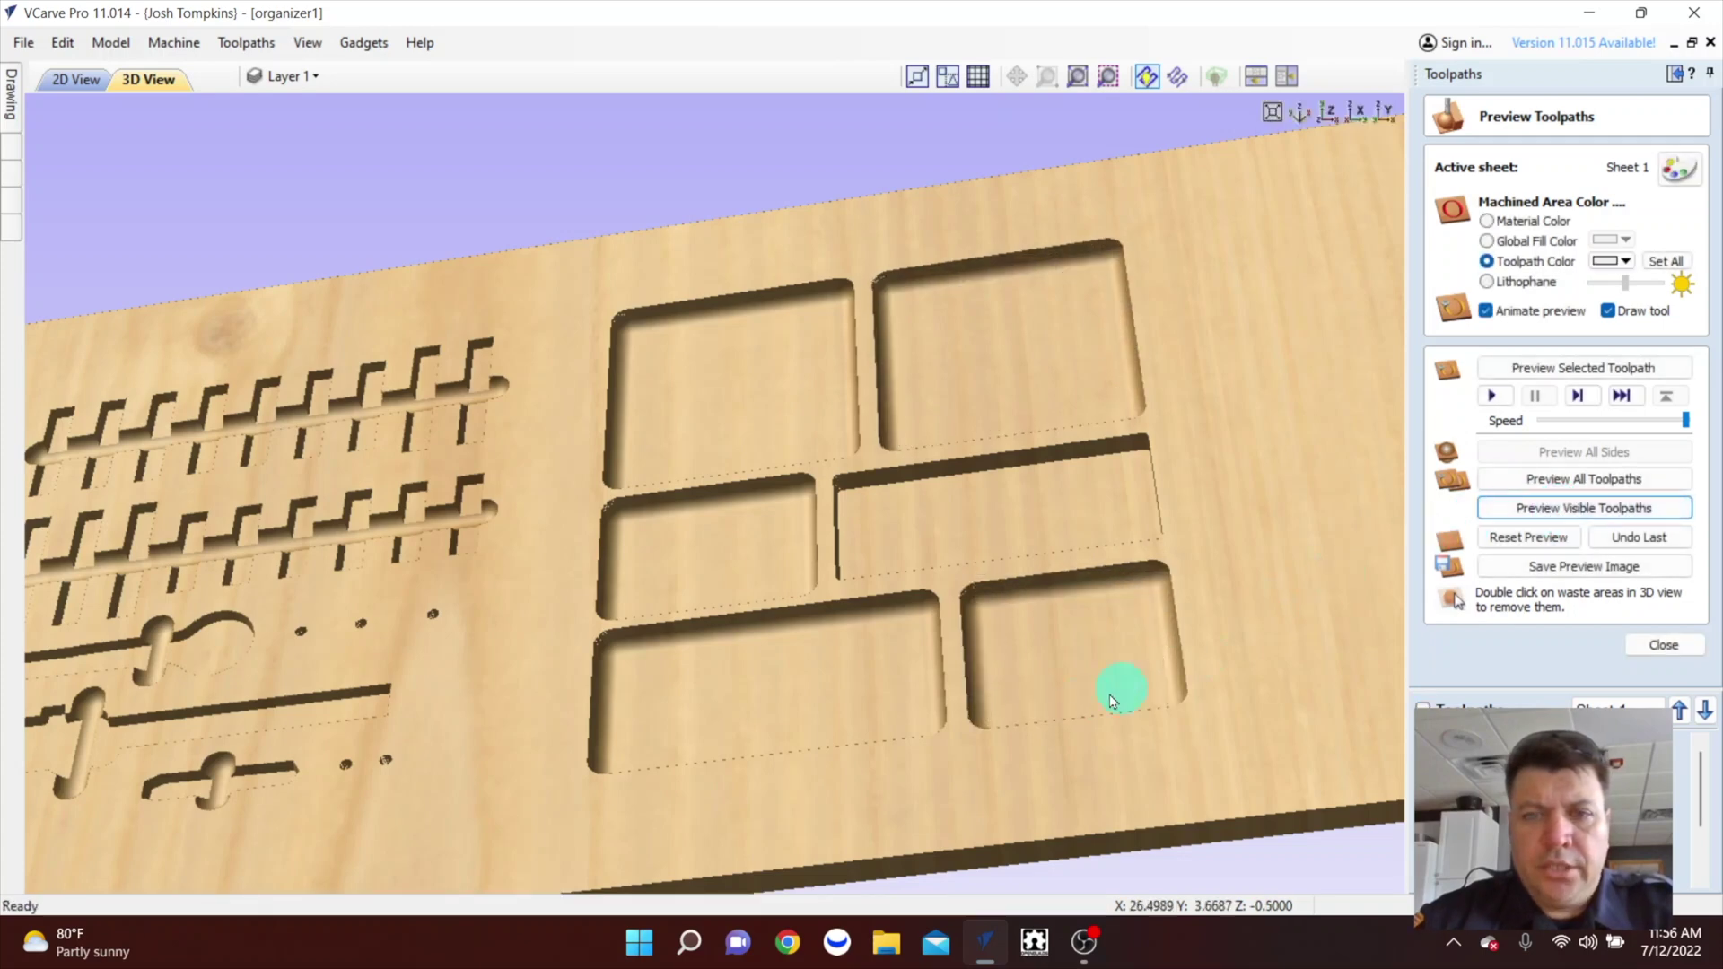
Orbit around the recessed compartments, then display all toolpath outlines on the board.
drag(909, 769, 1192, 600)
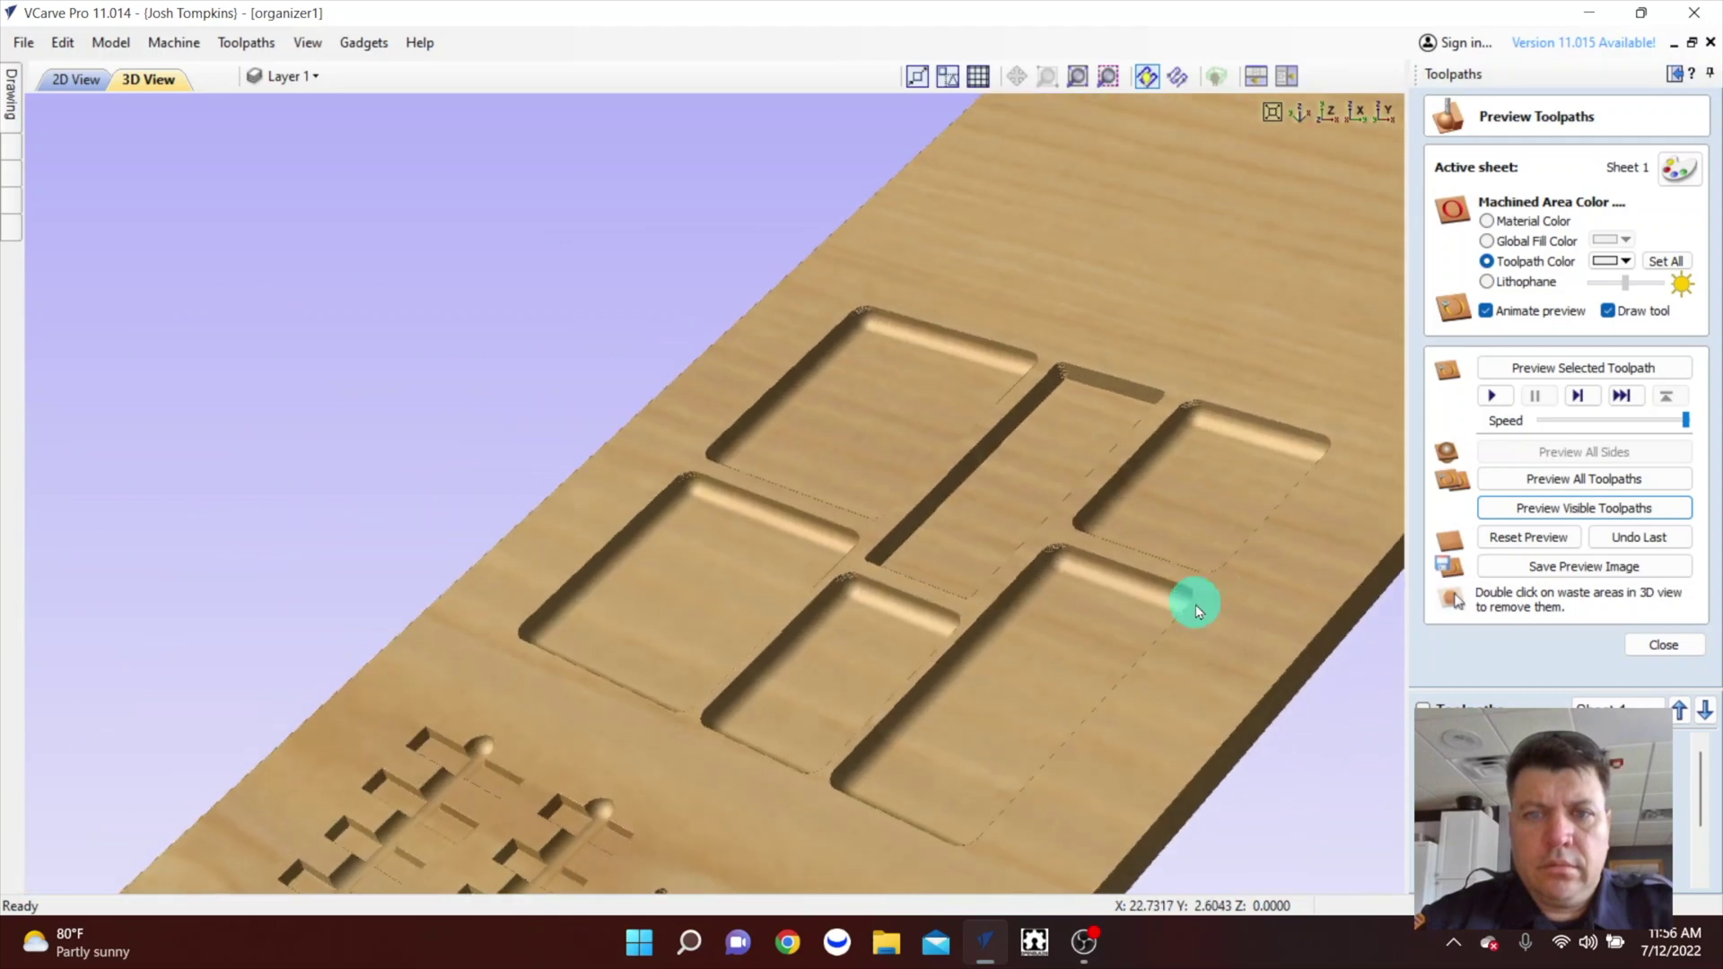
scroll(999, 692, up, 5)
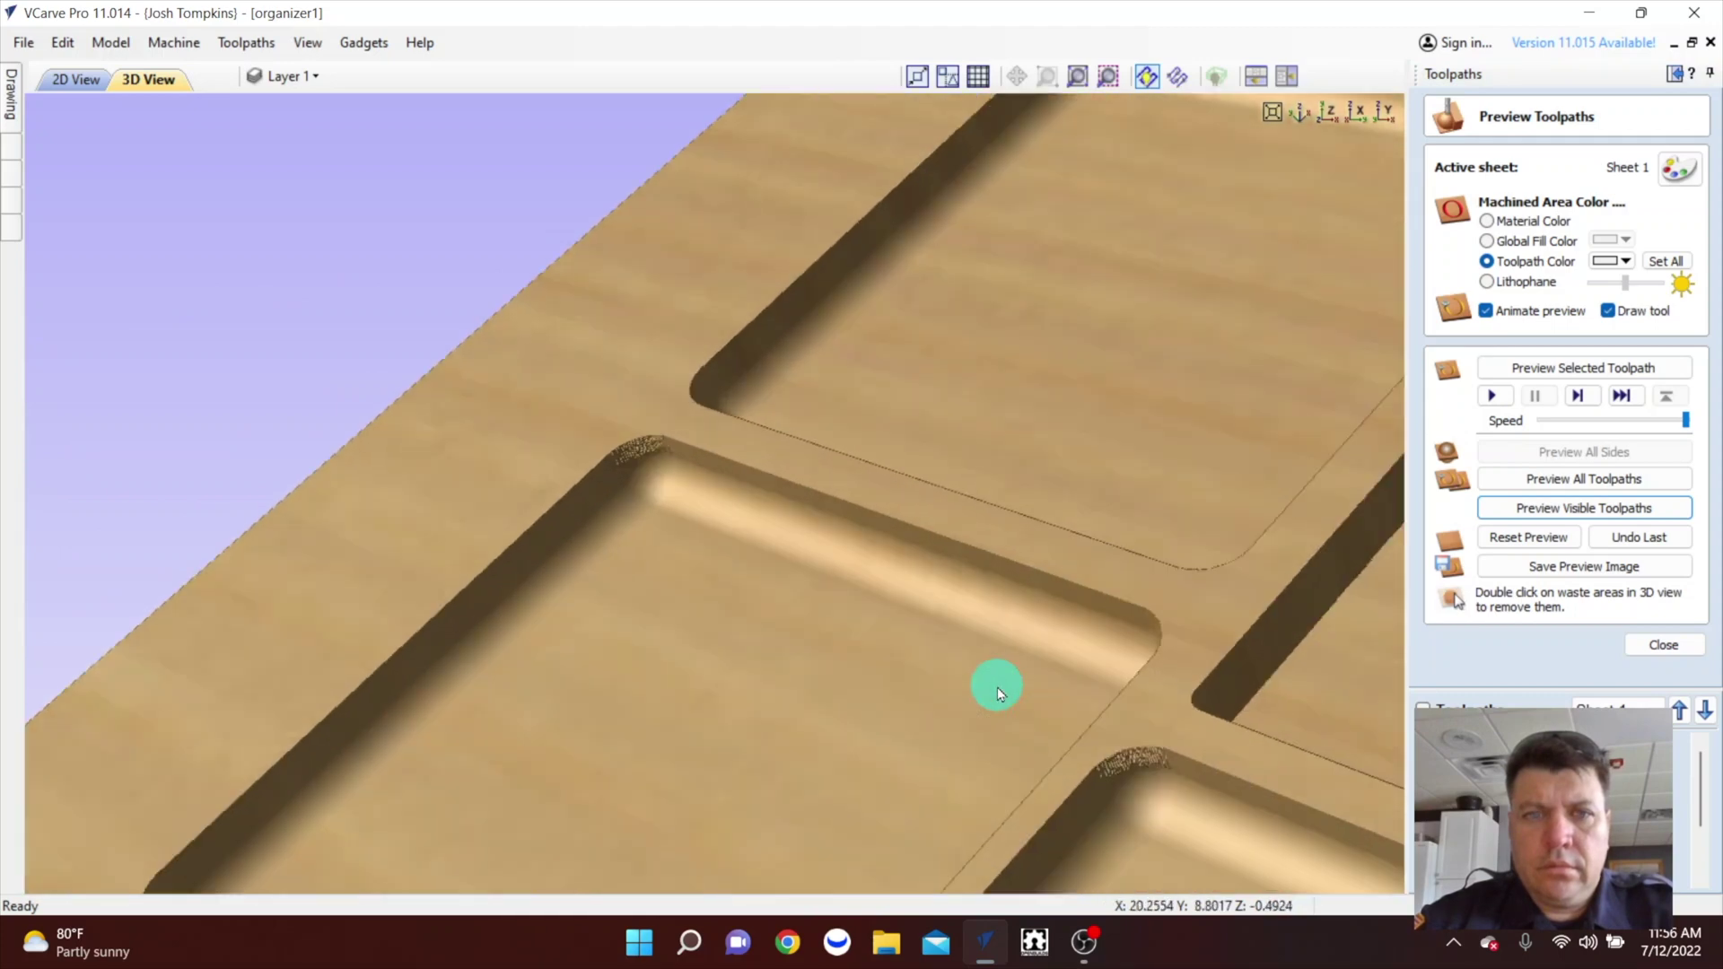
scroll(998, 690, down, 6)
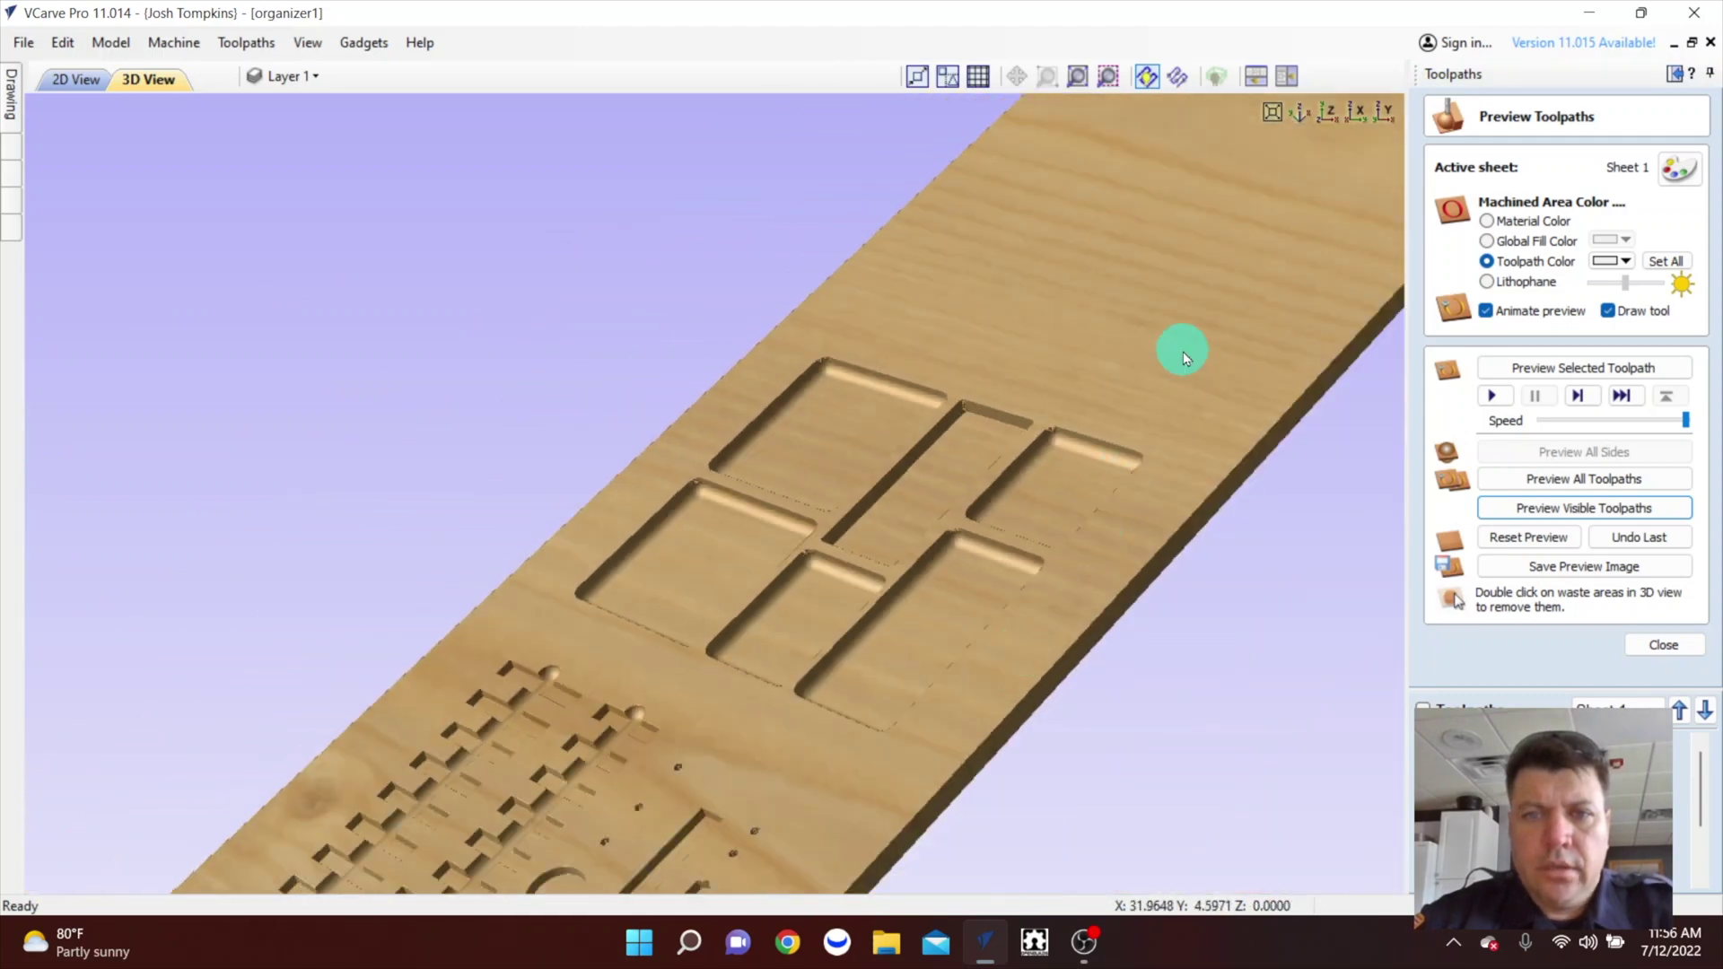
drag(1181, 350, 1092, 634)
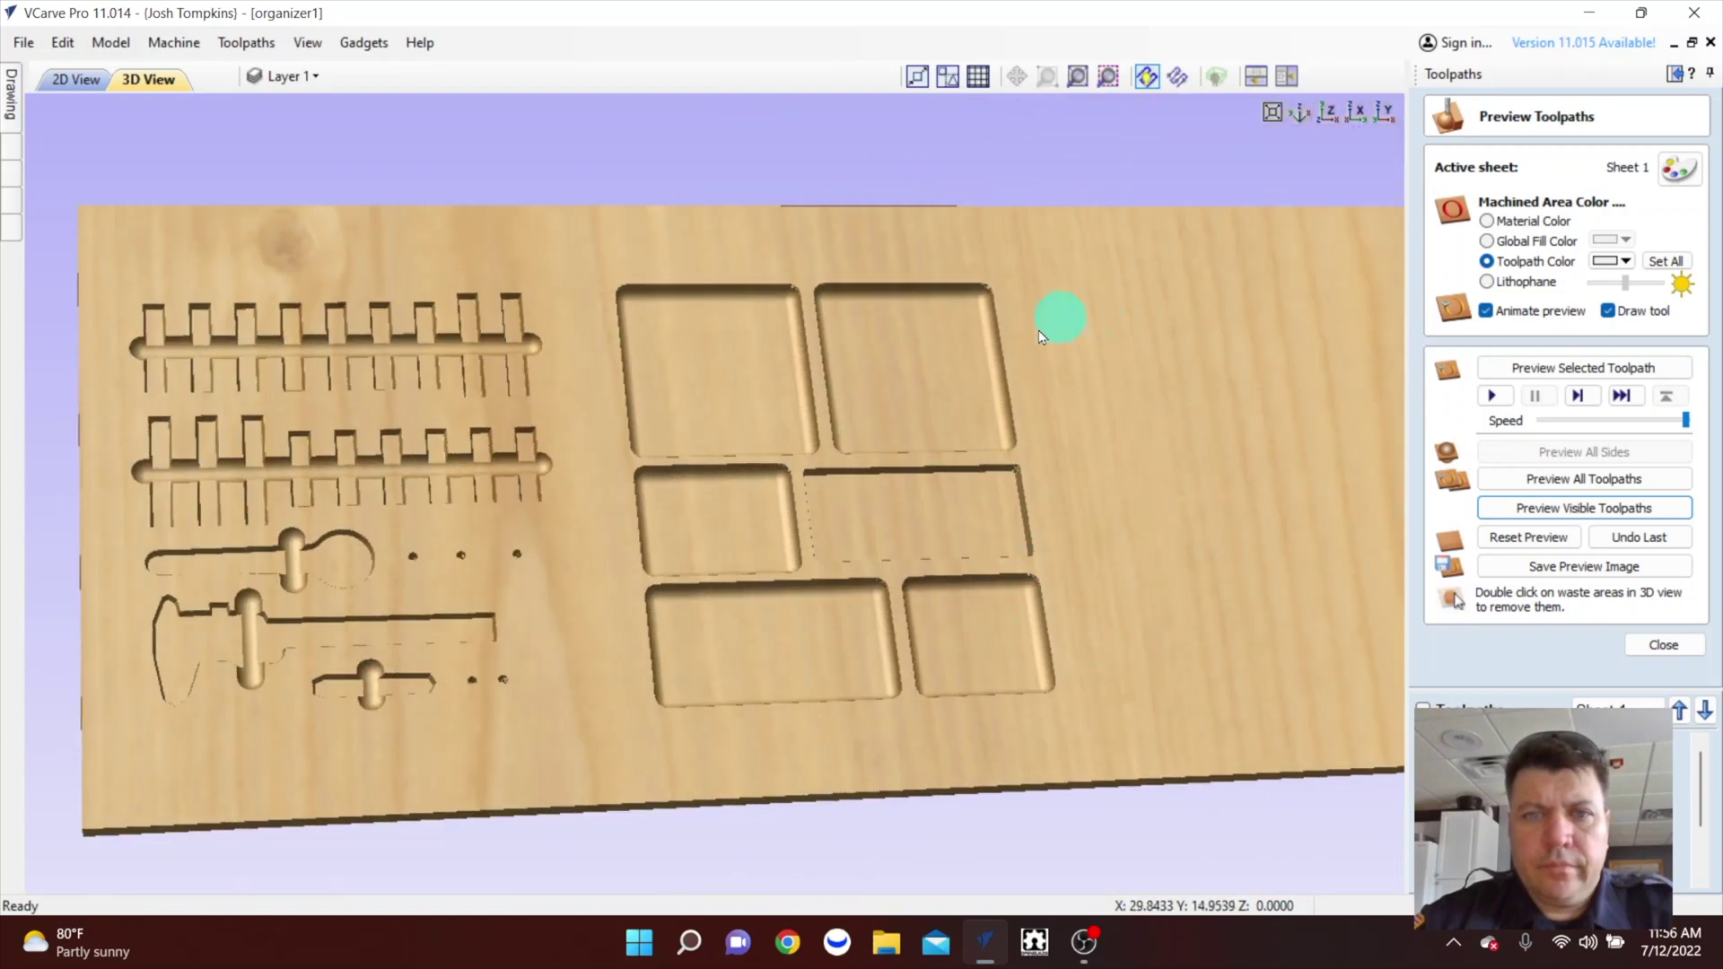
drag(599, 582, 504, 595)
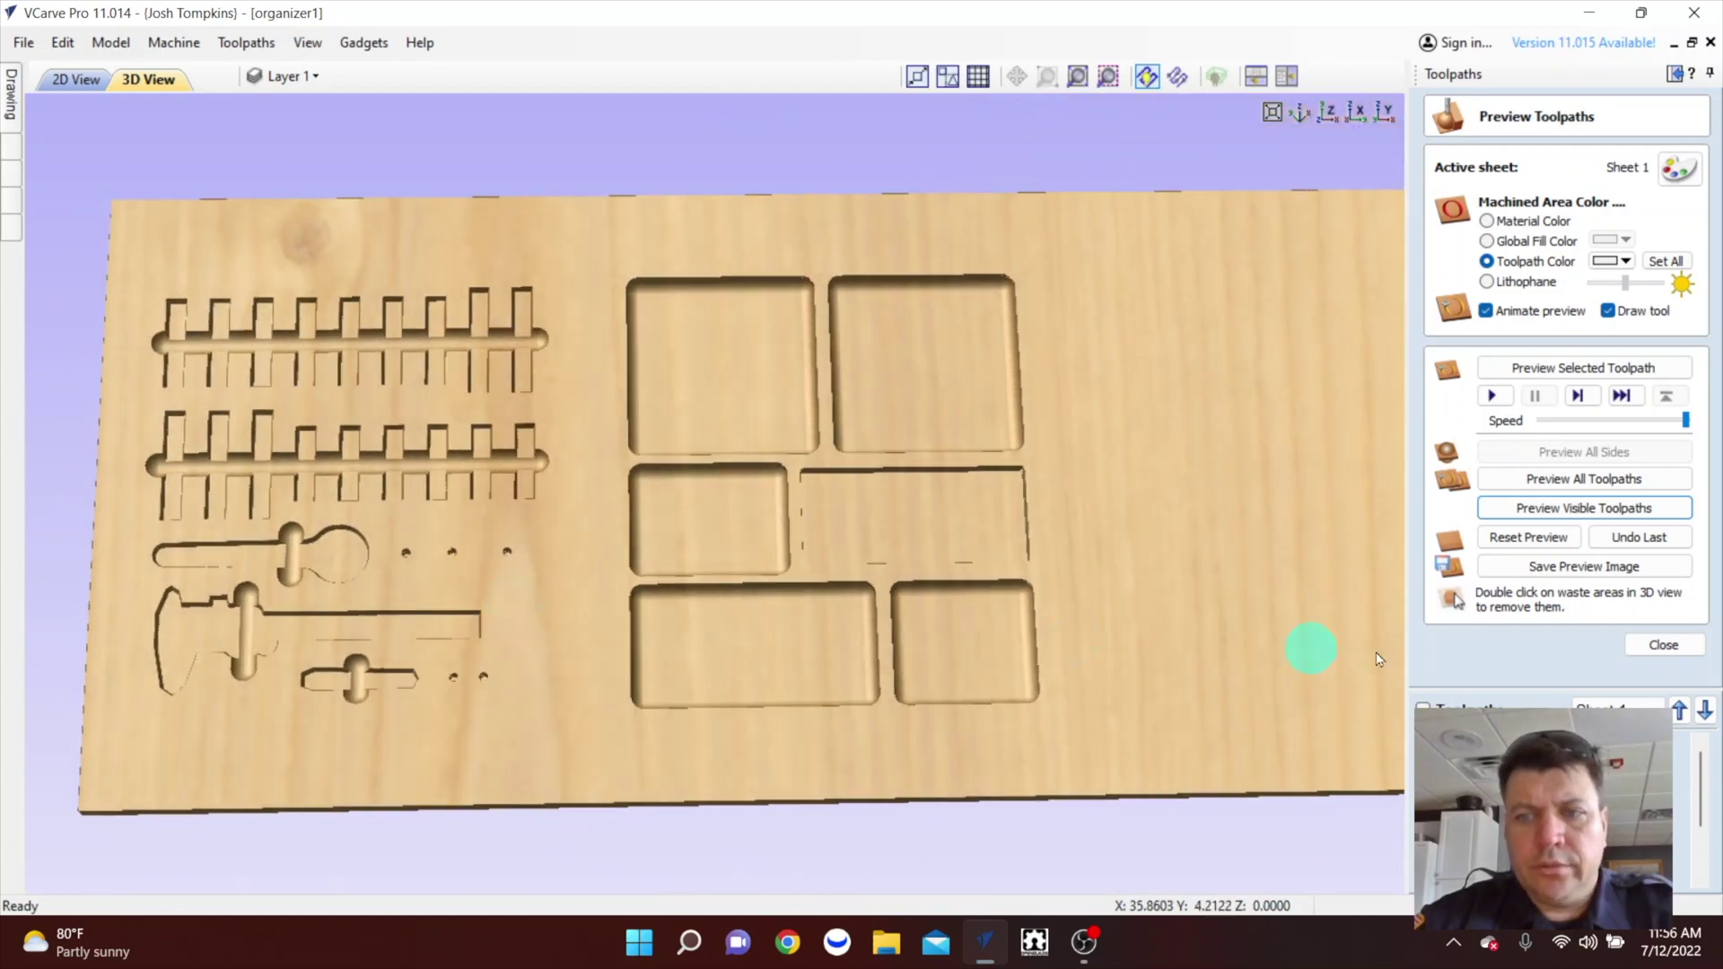
click(1423, 707)
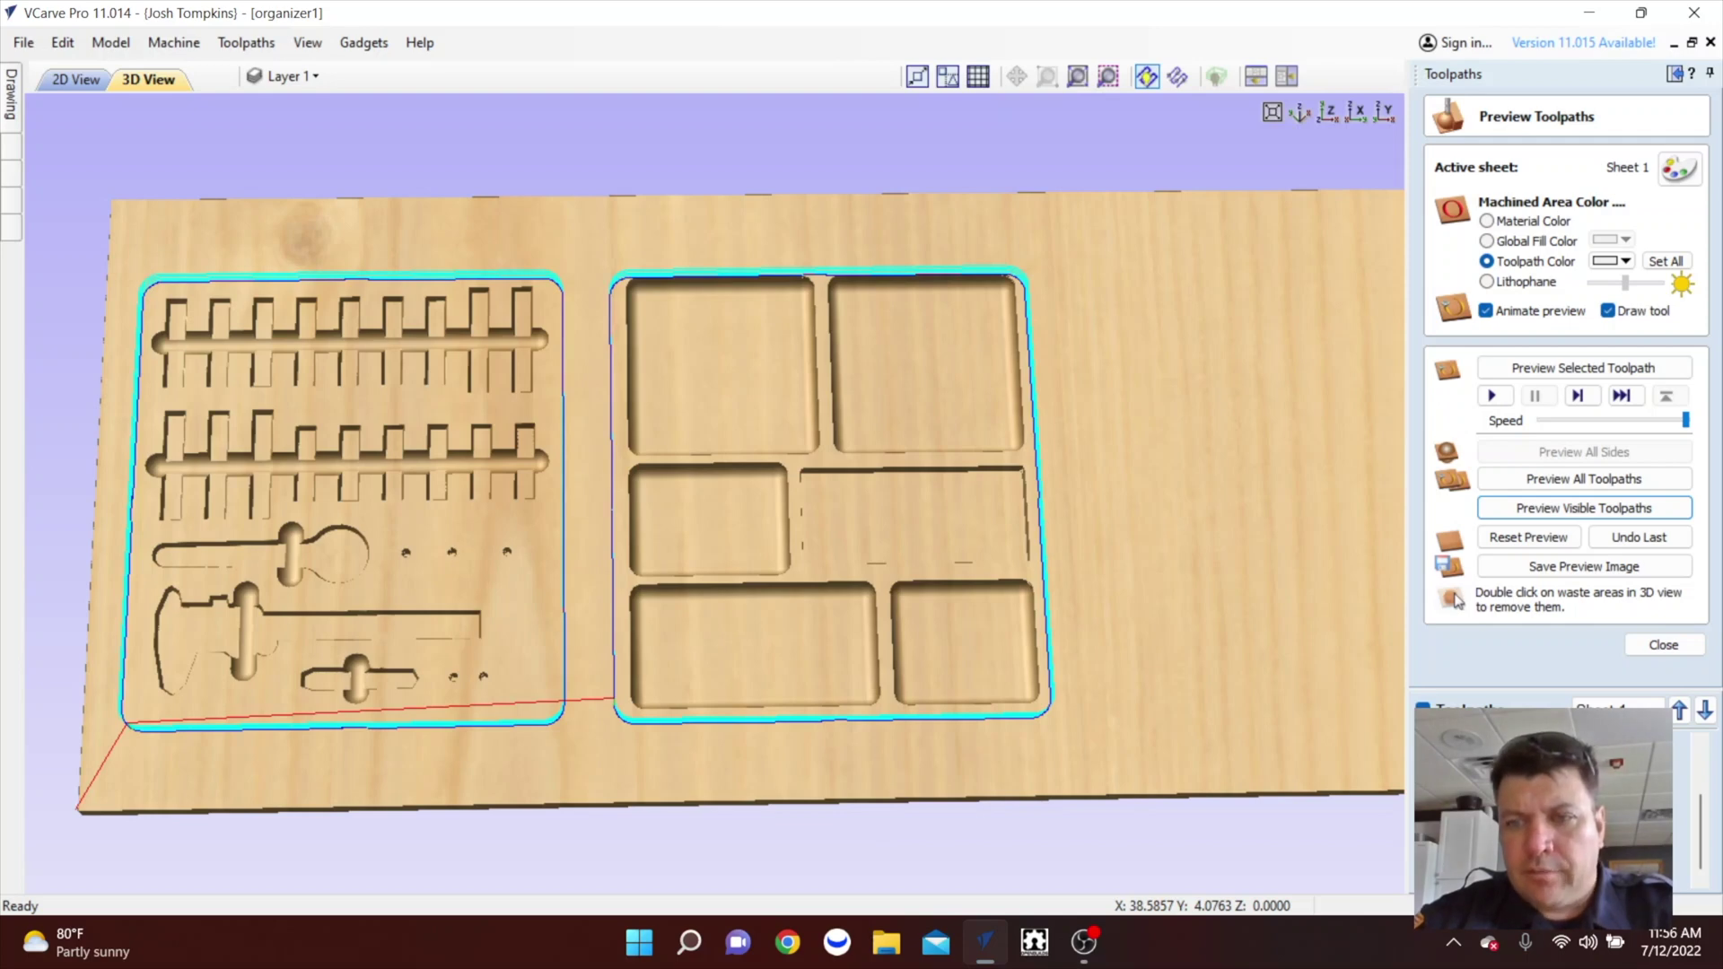
Toggle the toolpath outlines off and on, then leave the preview and reopen Profile 1's settings.
click(981, 492)
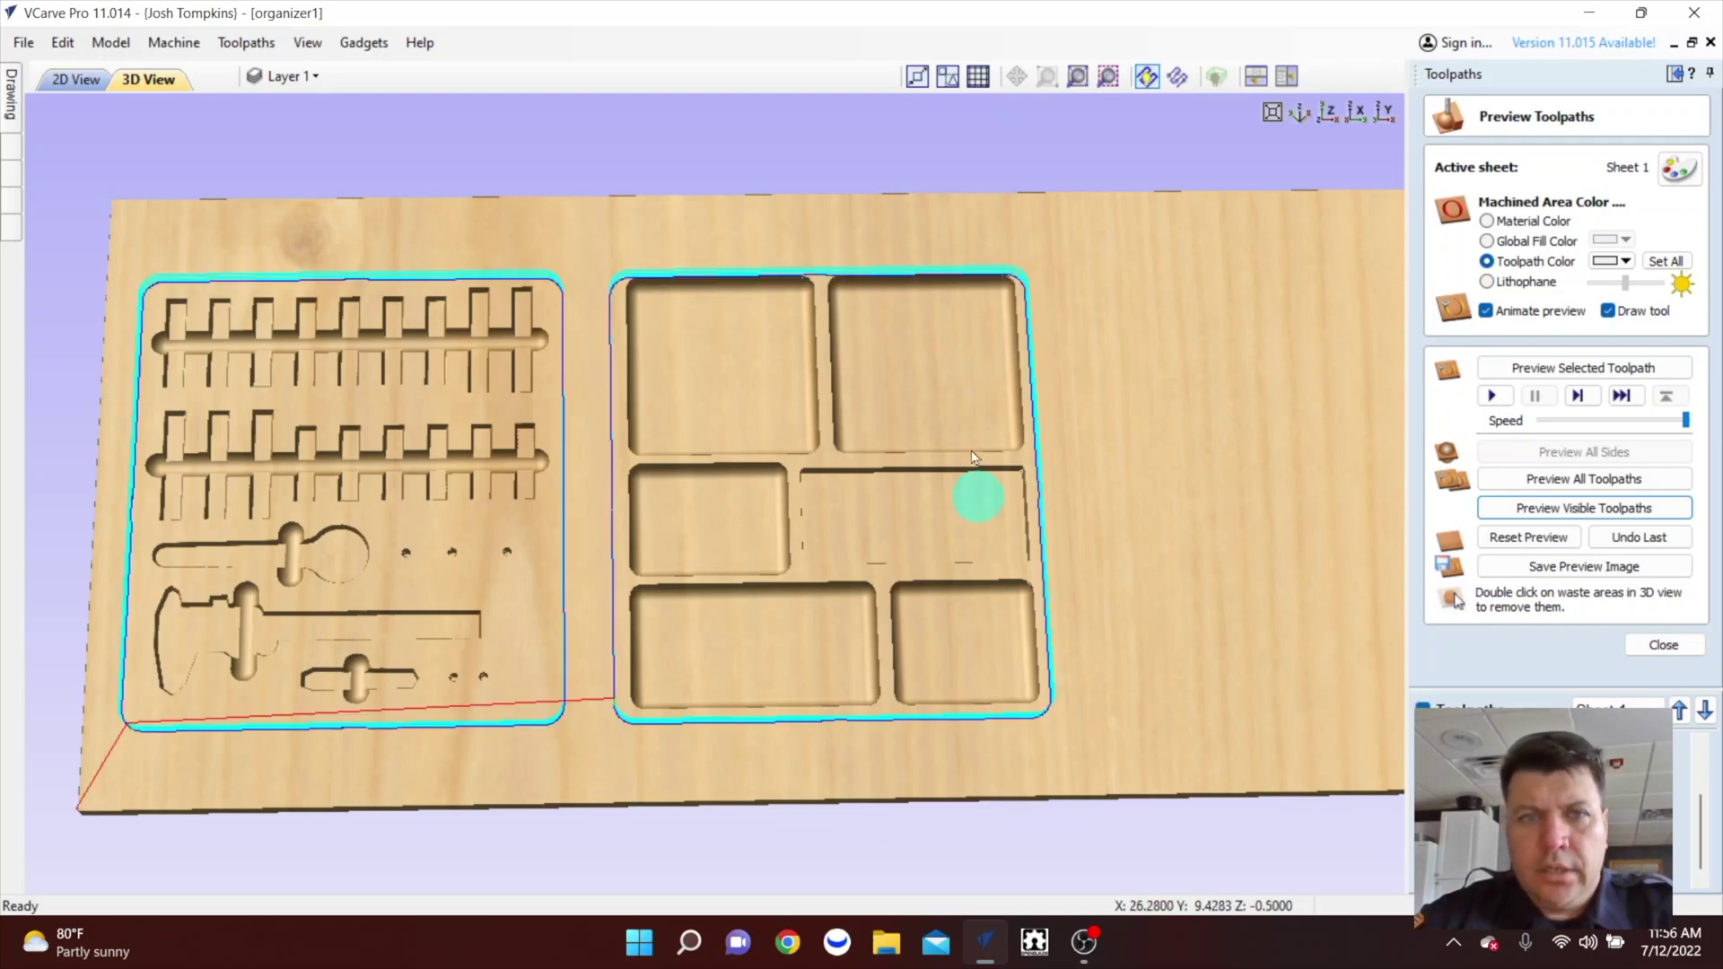
click(653, 570)
click(705, 691)
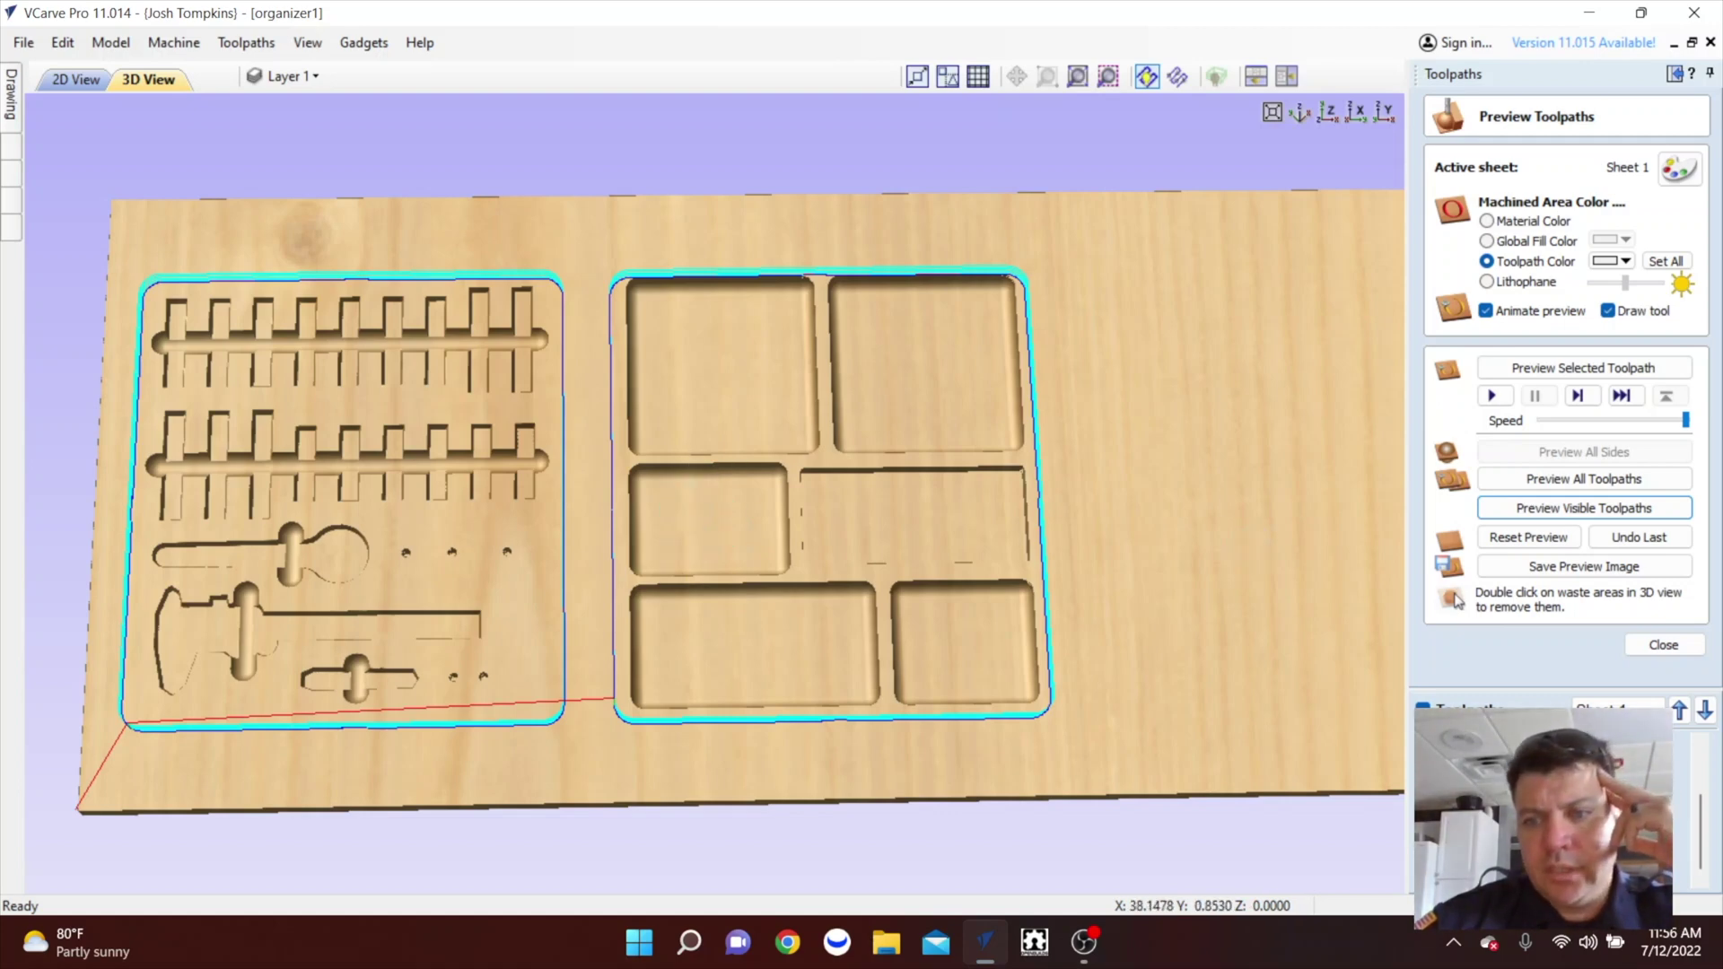
click(1662, 644)
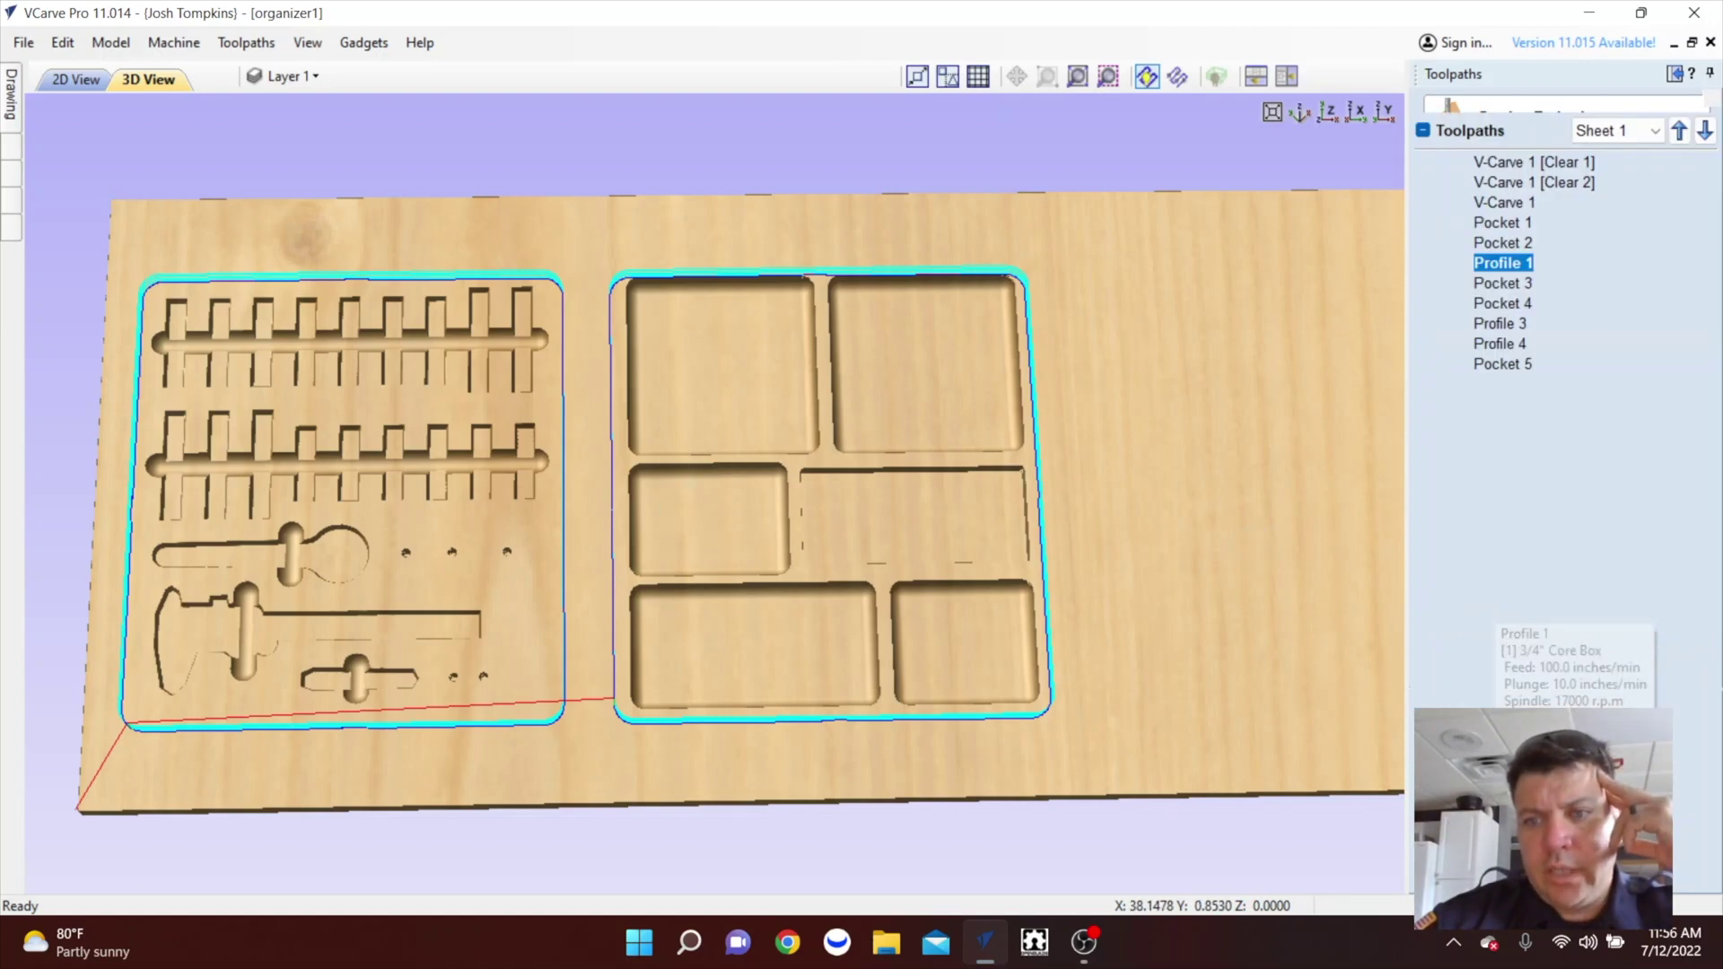
double_click(1480, 258)
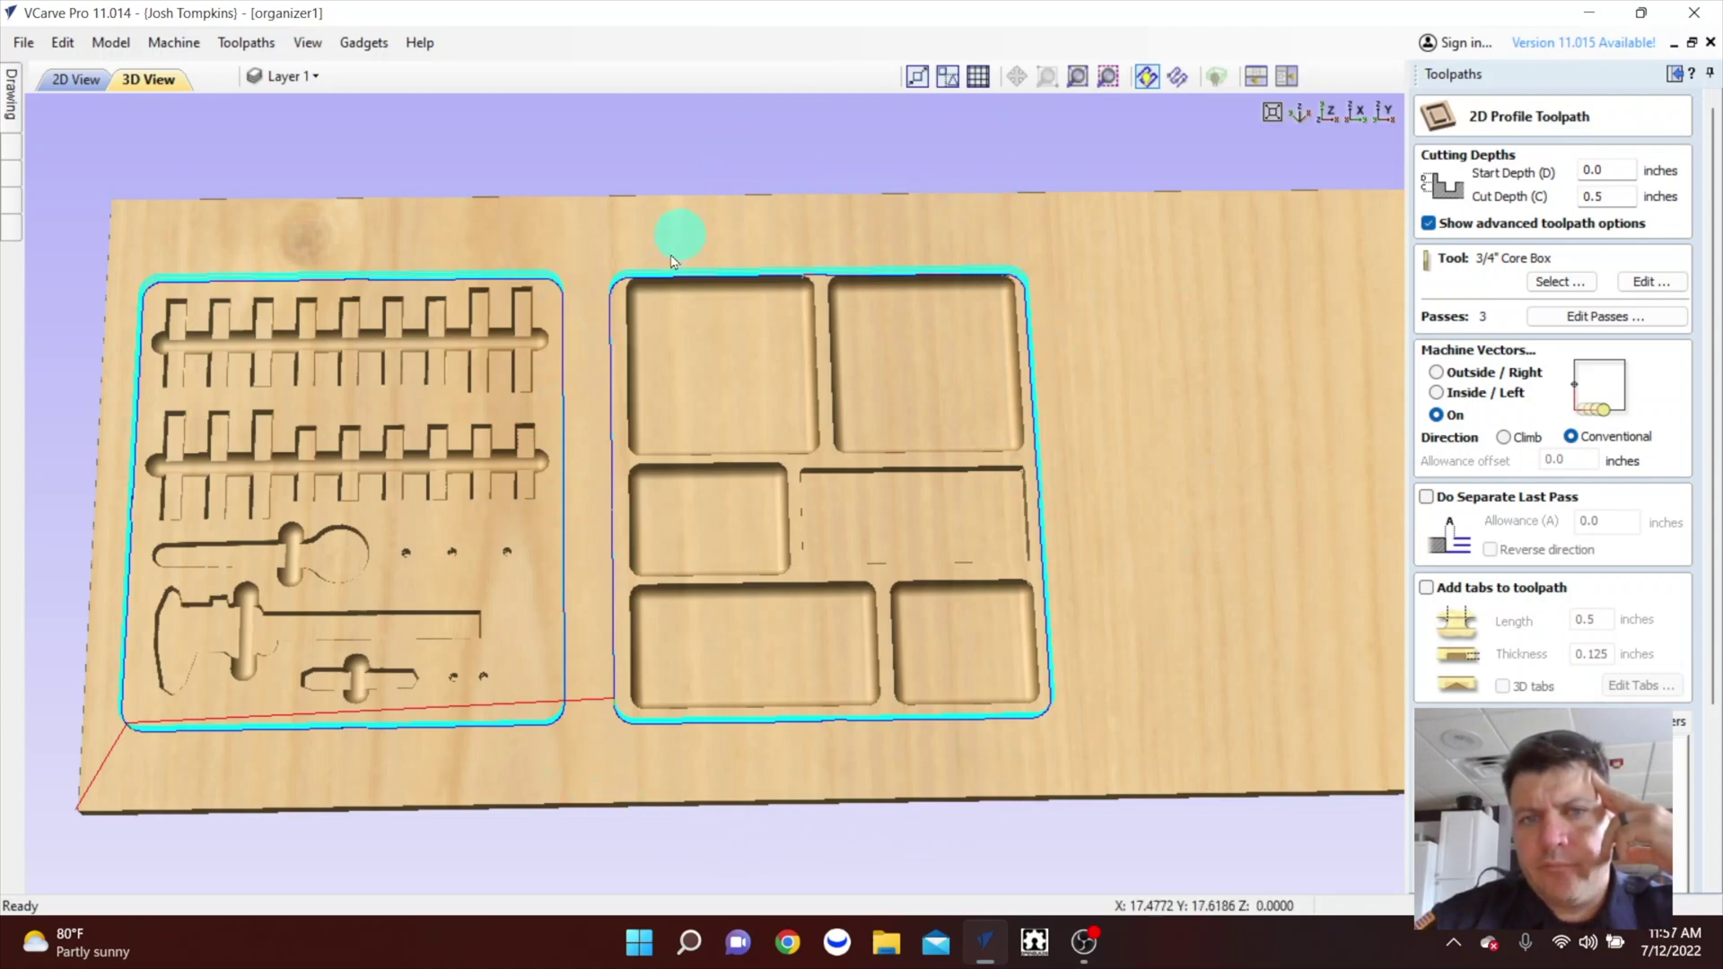
Check Profile 1's spiral ramp options (3/4" Core Box, 0.5 in deep) and close the form.
scroll(1553, 404, down, 3)
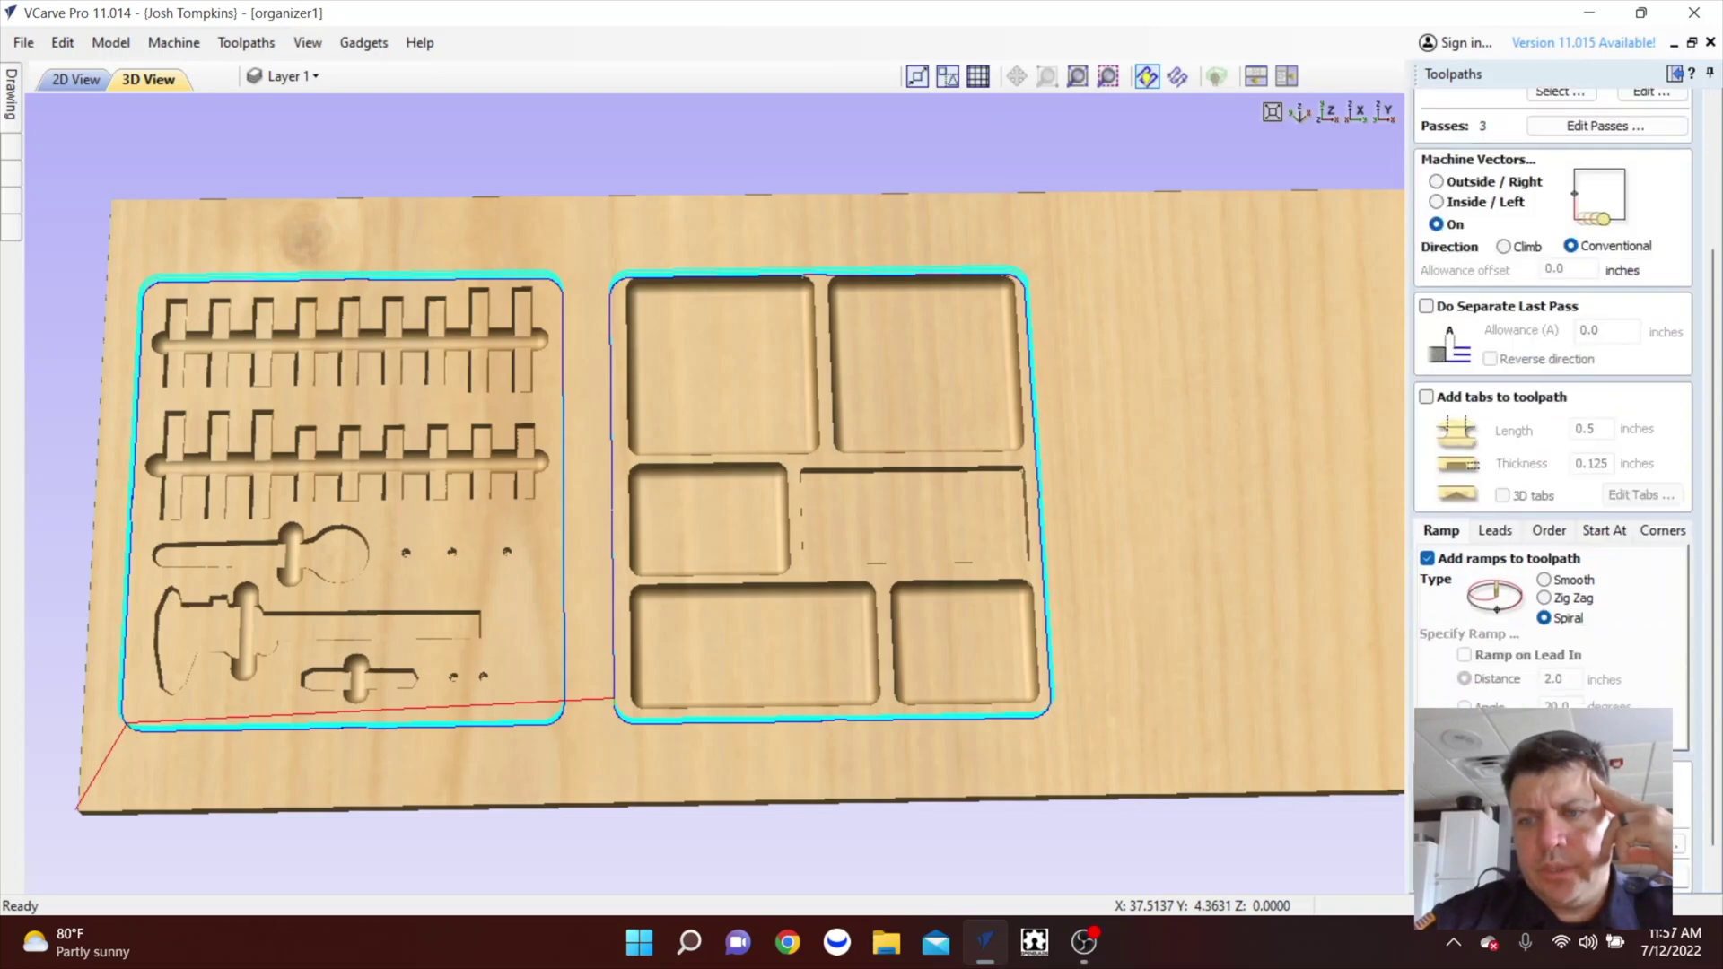
click(1678, 877)
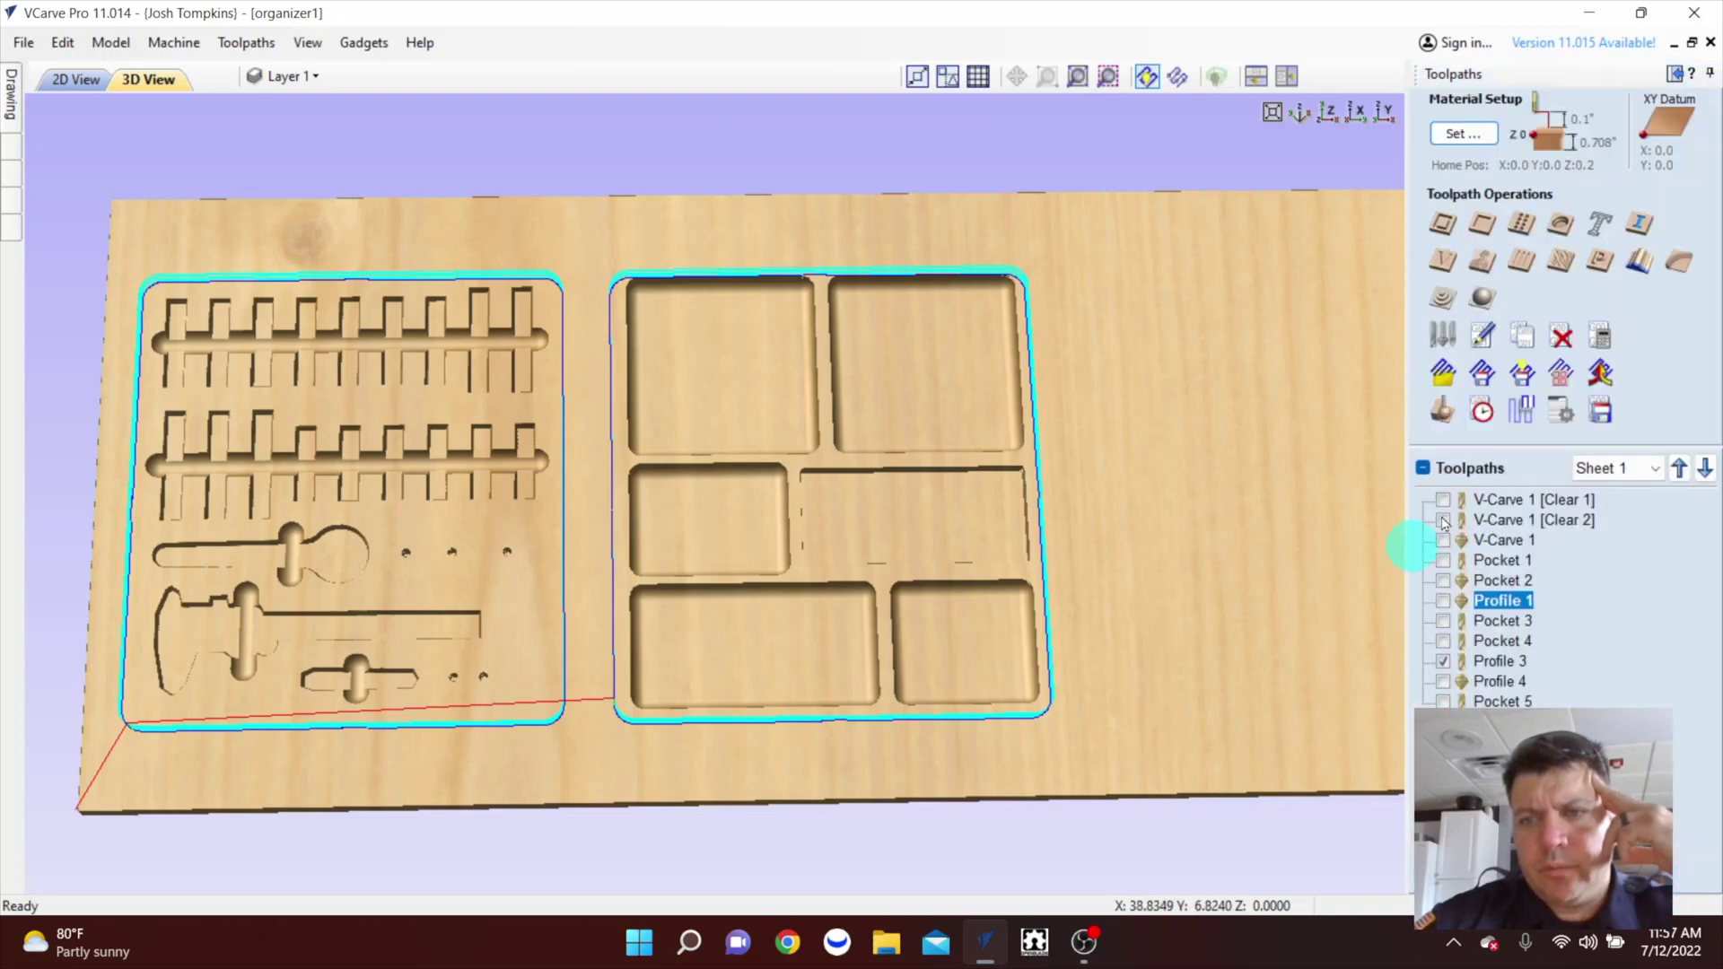
Simulate the visible Profile 3 cutout and tilt the 3D board to inspect the tab gaps.
click(1523, 406)
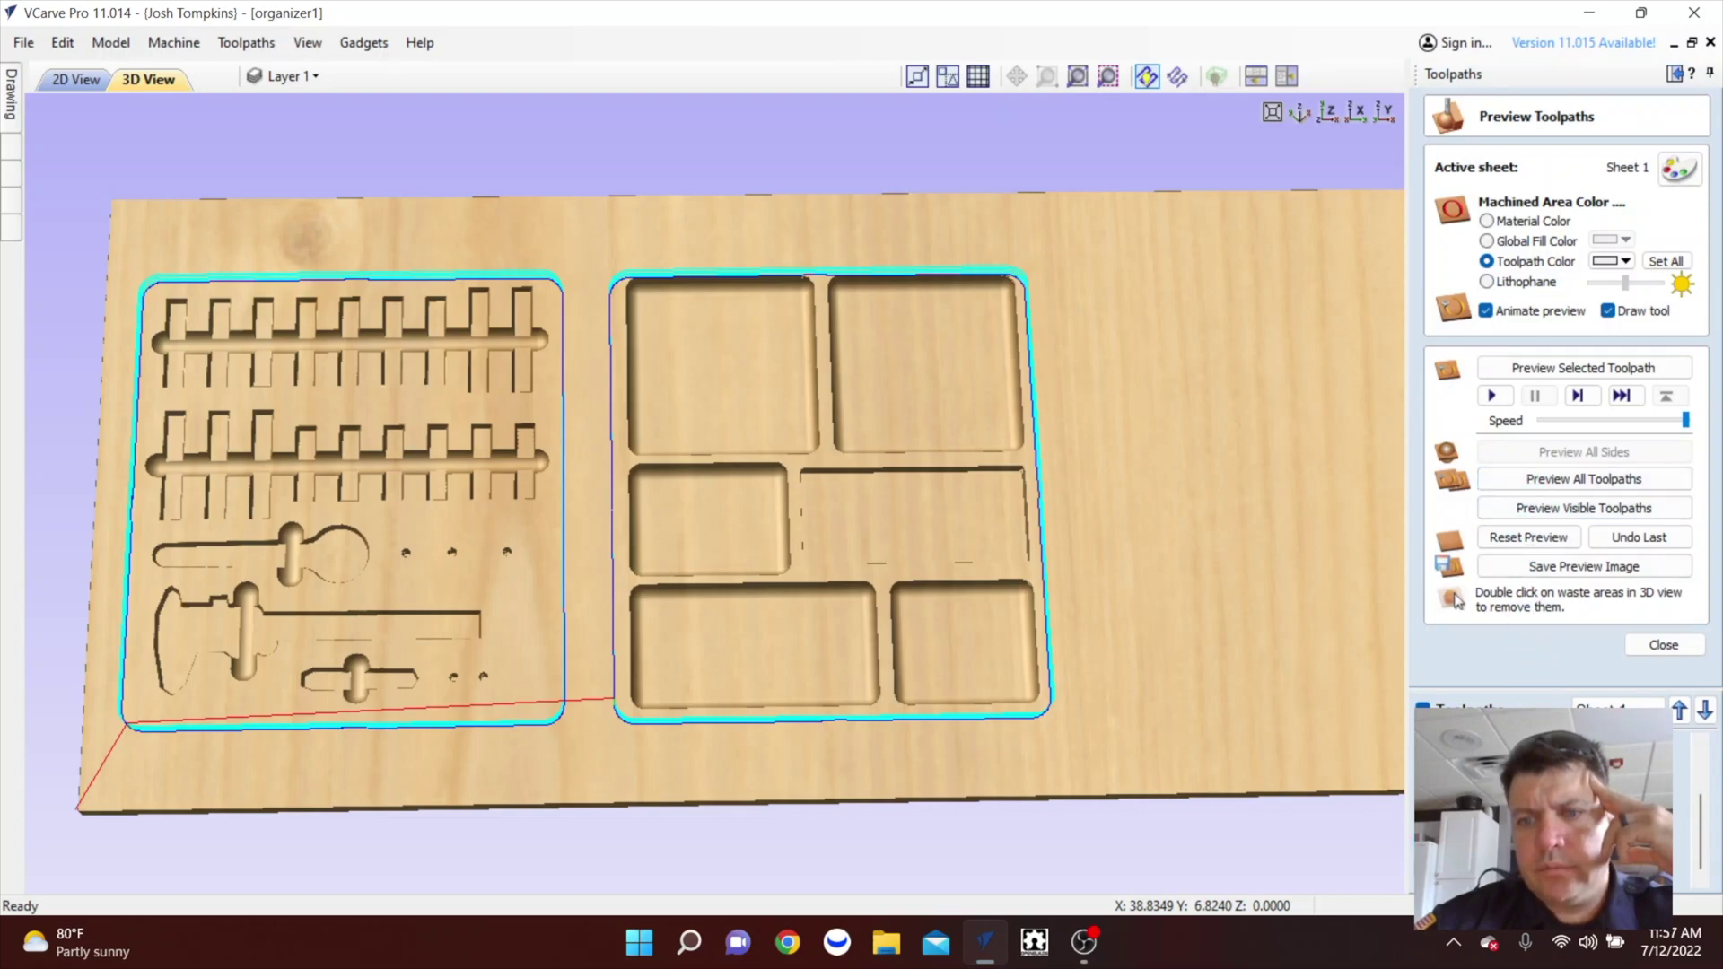
click(1566, 370)
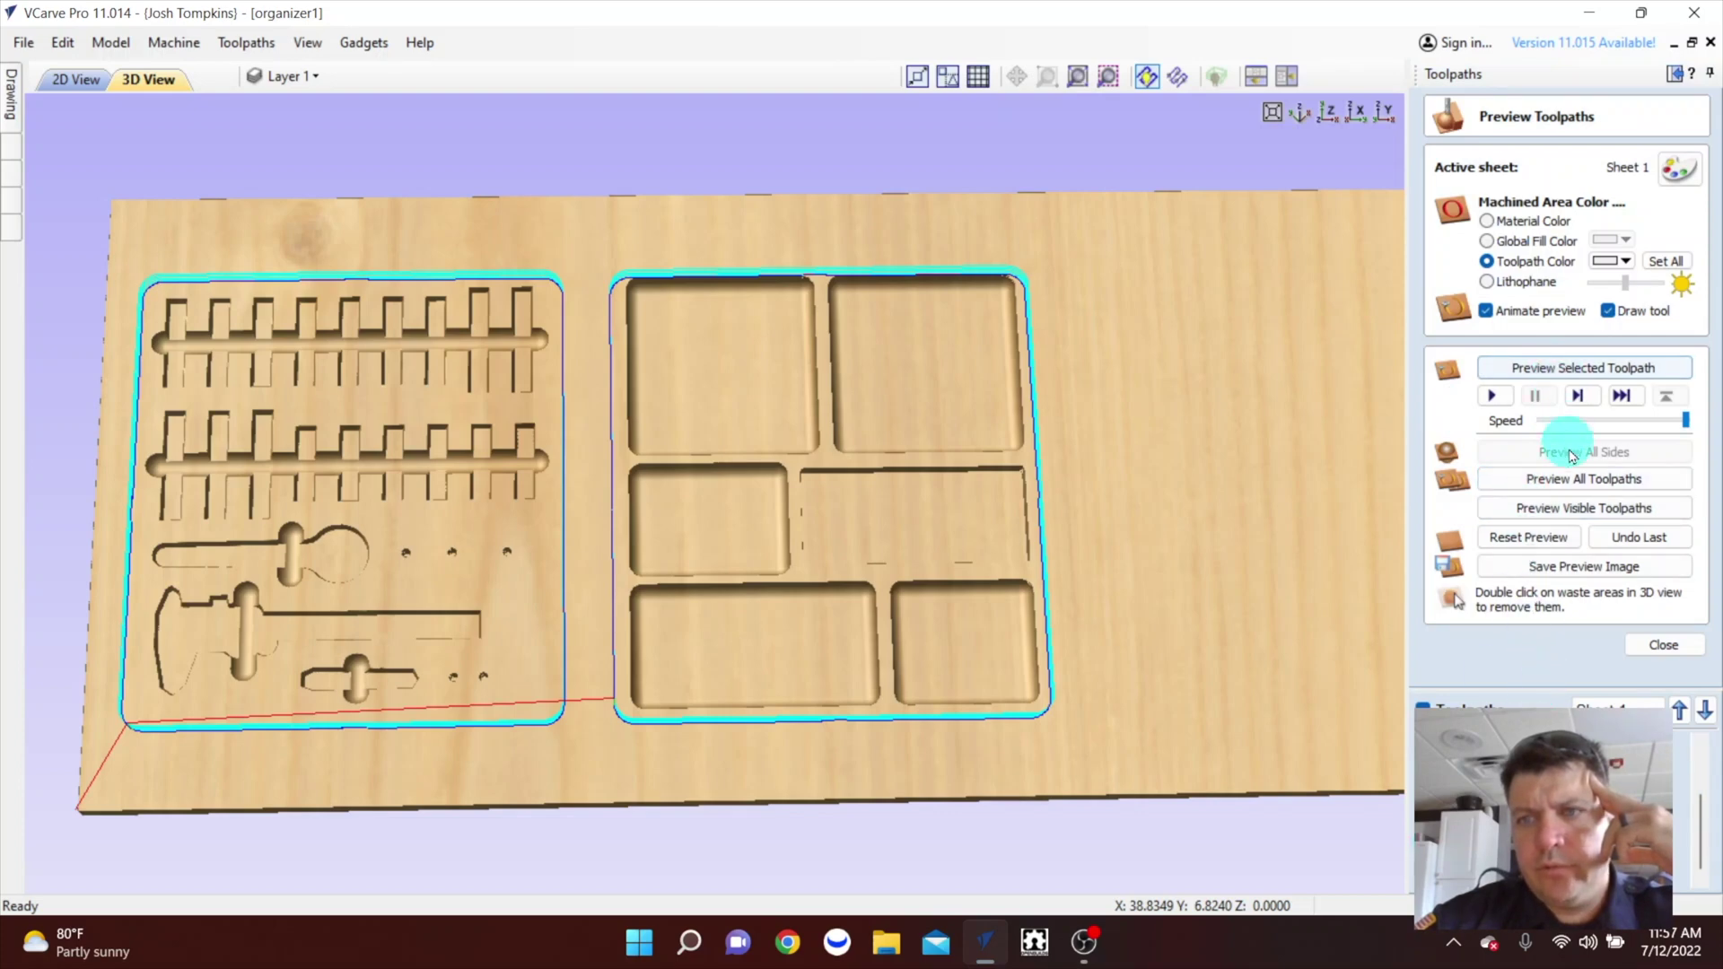
click(1579, 507)
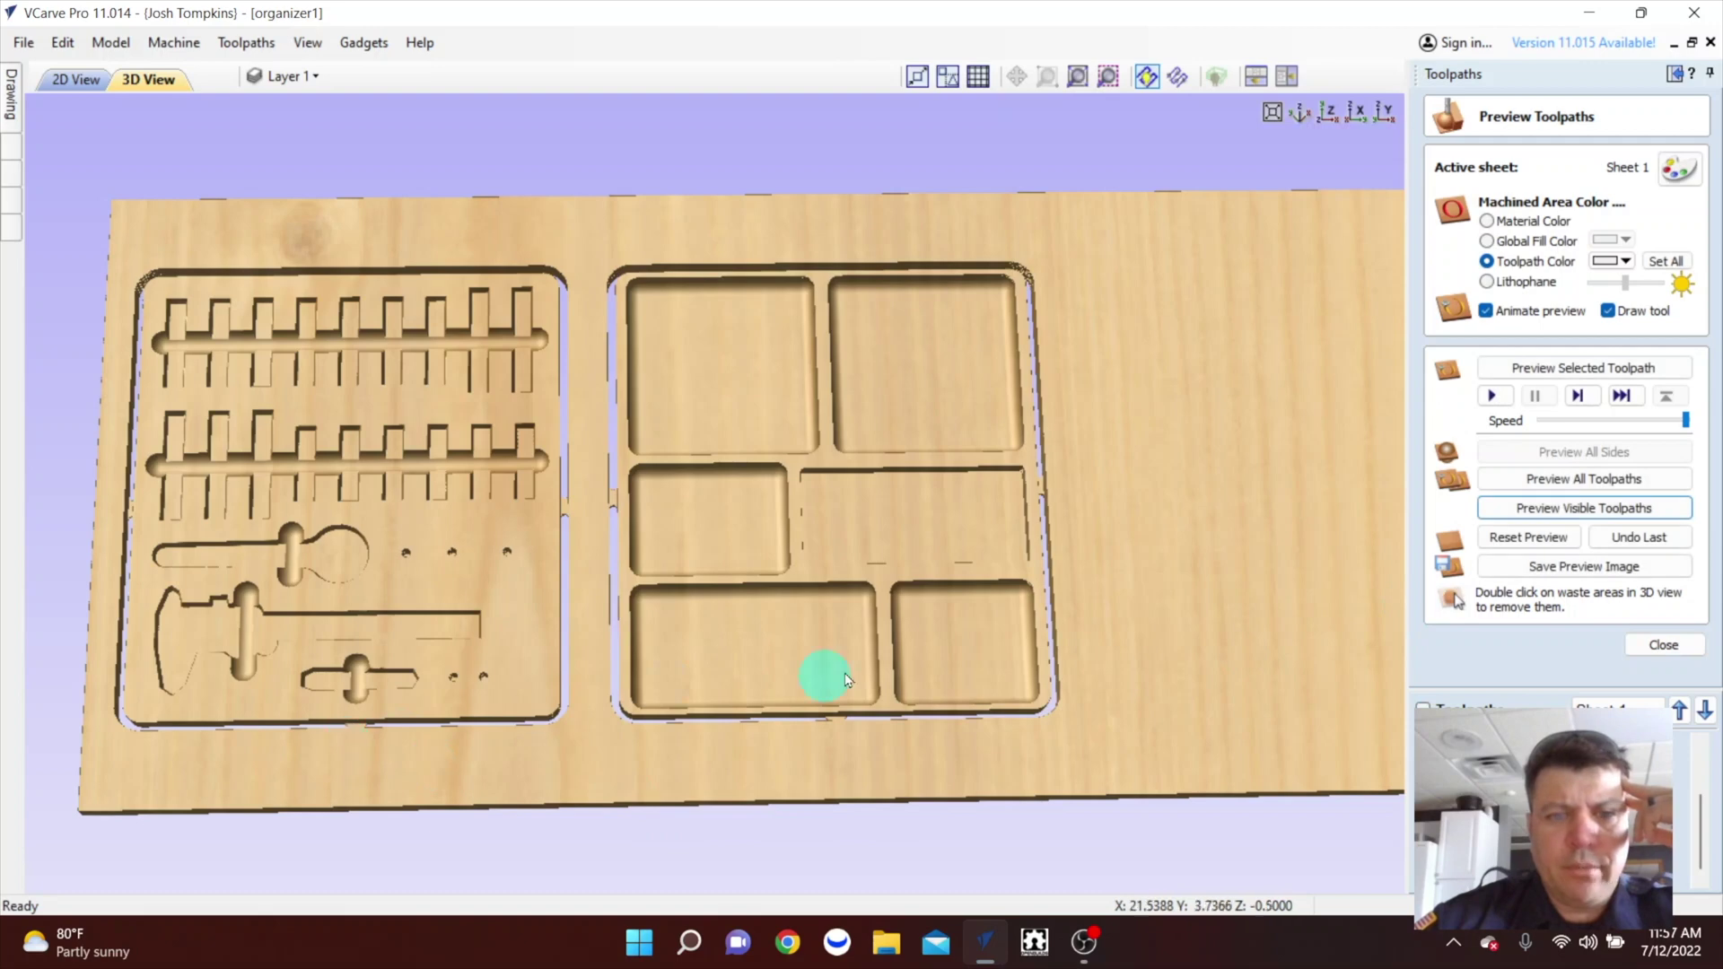
drag(741, 468, 735, 565)
scroll(738, 571, up, 3)
scroll(742, 572, up, 3)
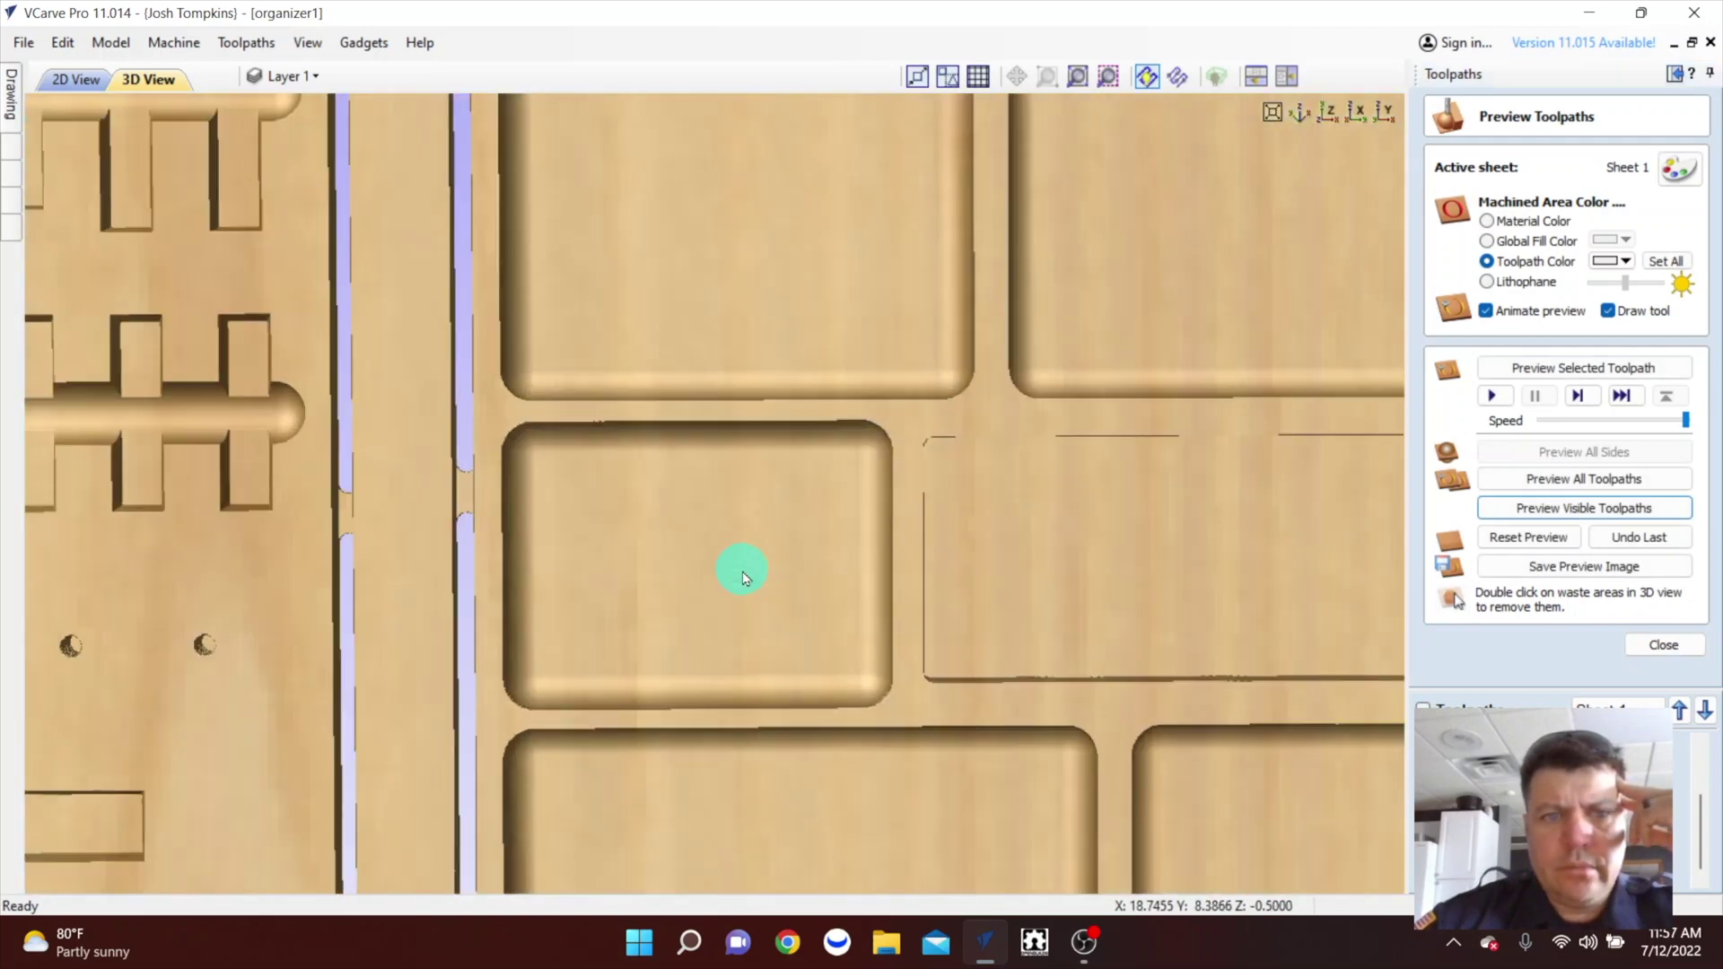
drag(439, 622, 522, 517)
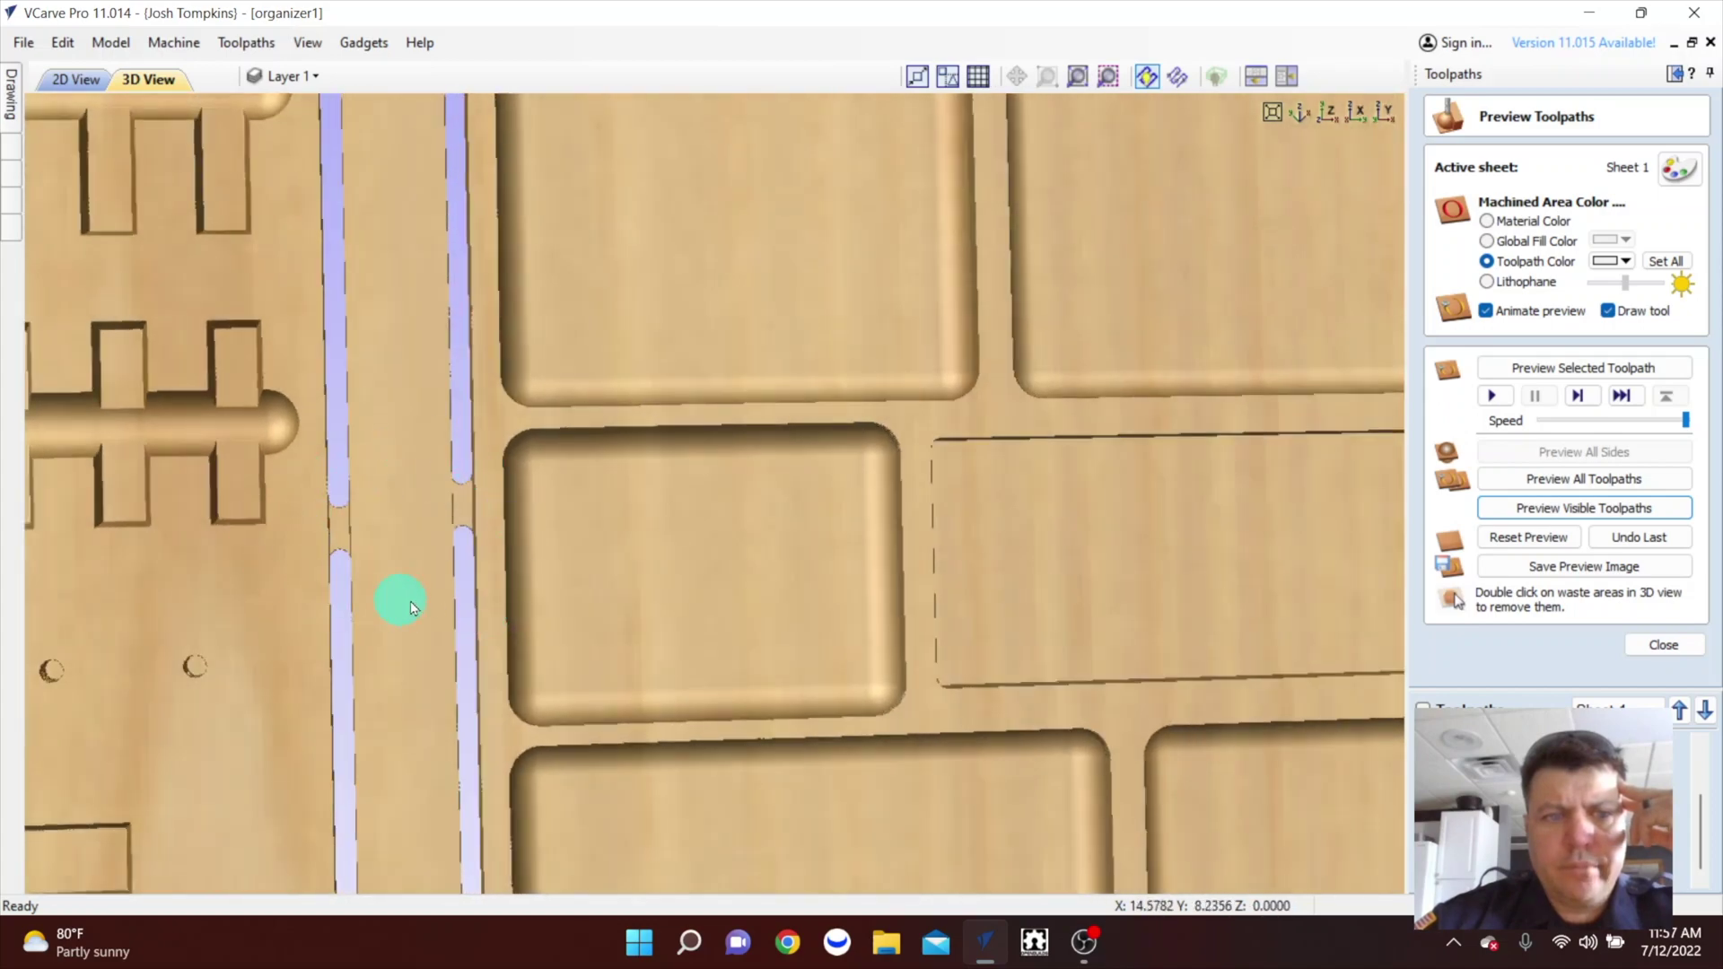
scroll(404, 599, down, 5)
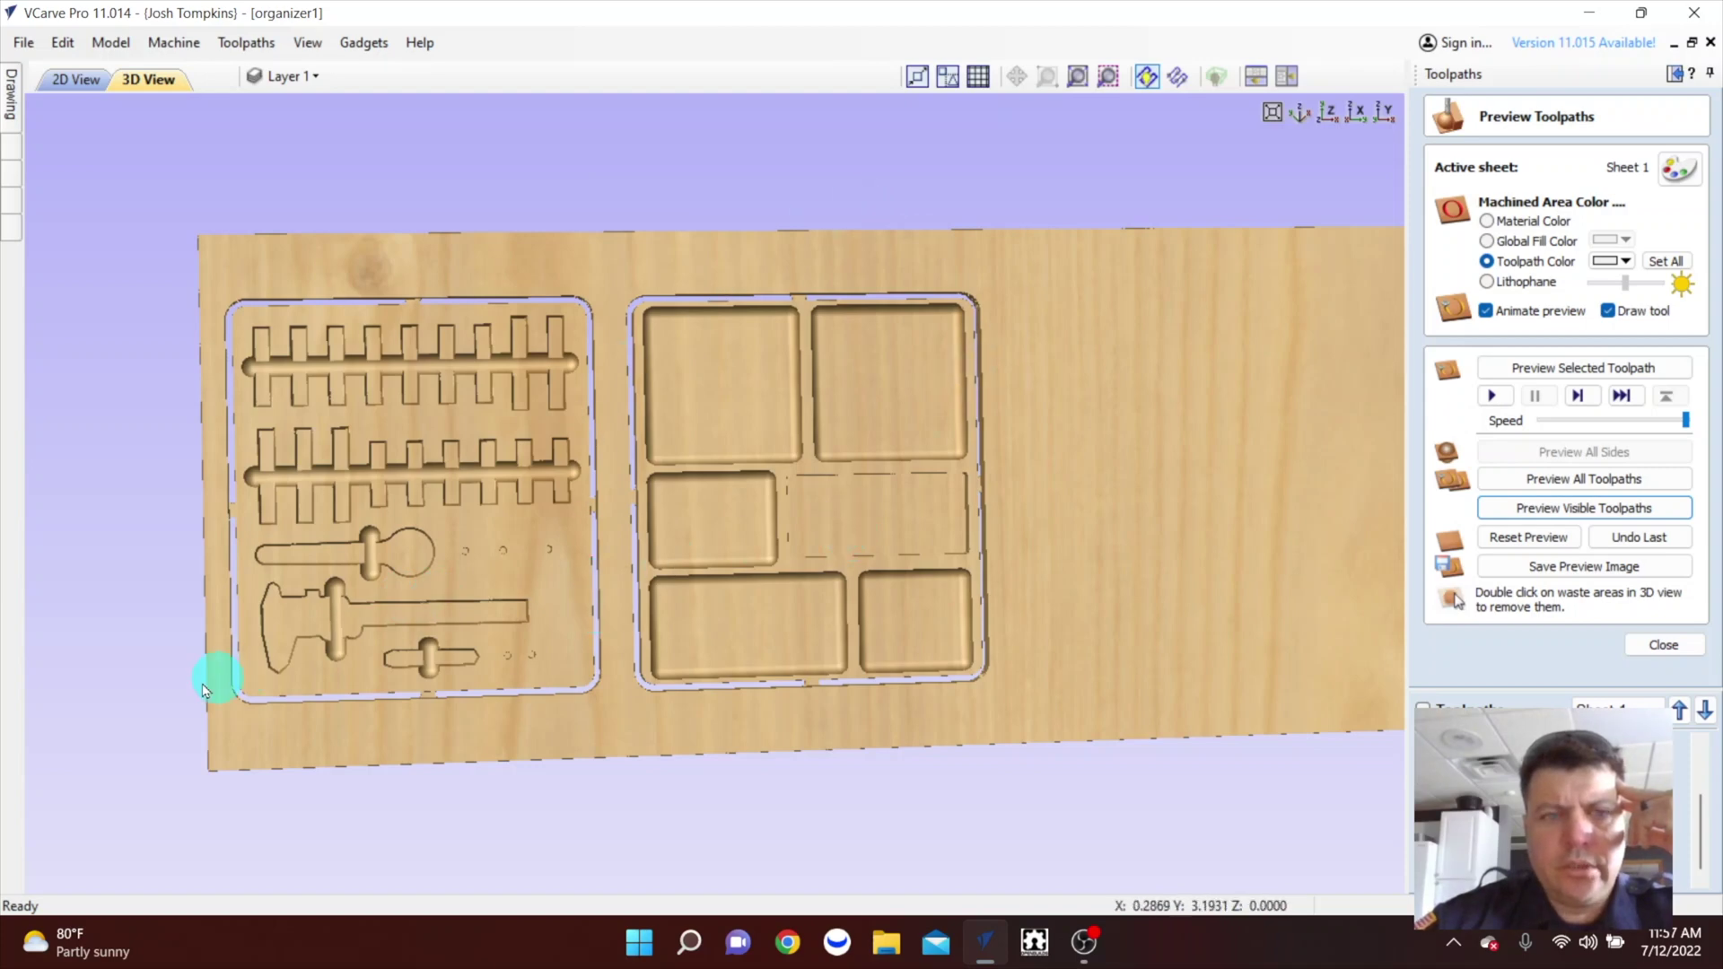
scroll(204, 691, up, 3)
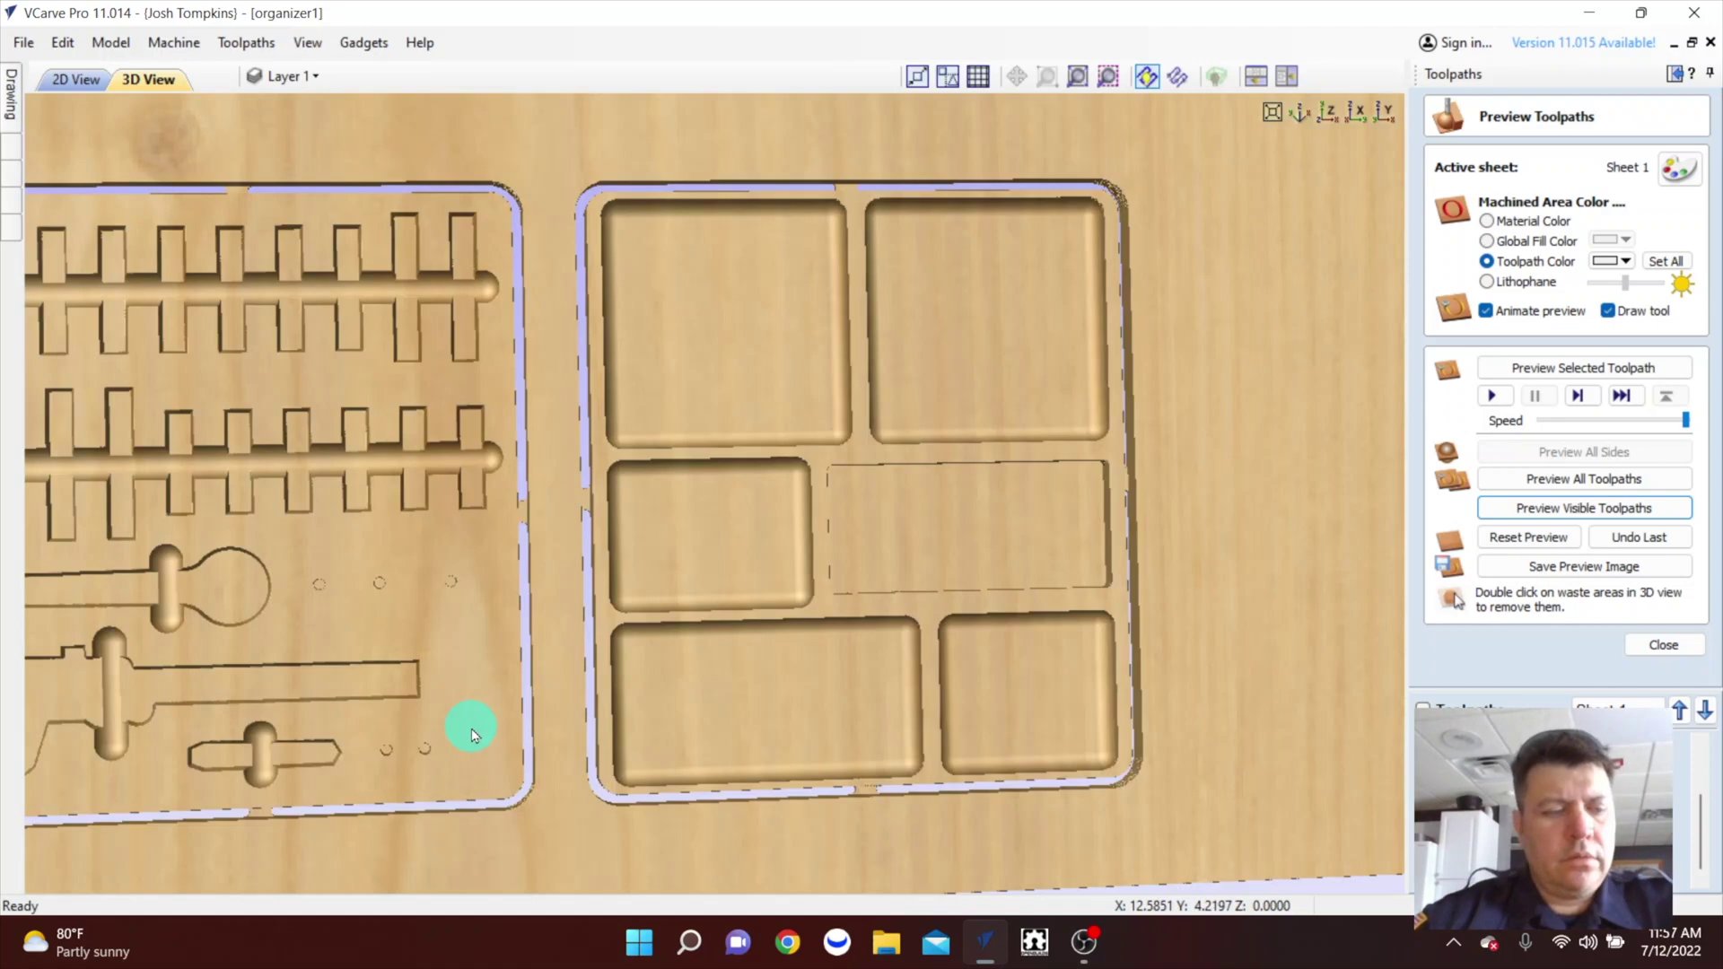
middle_drag(480, 736, 649, 699)
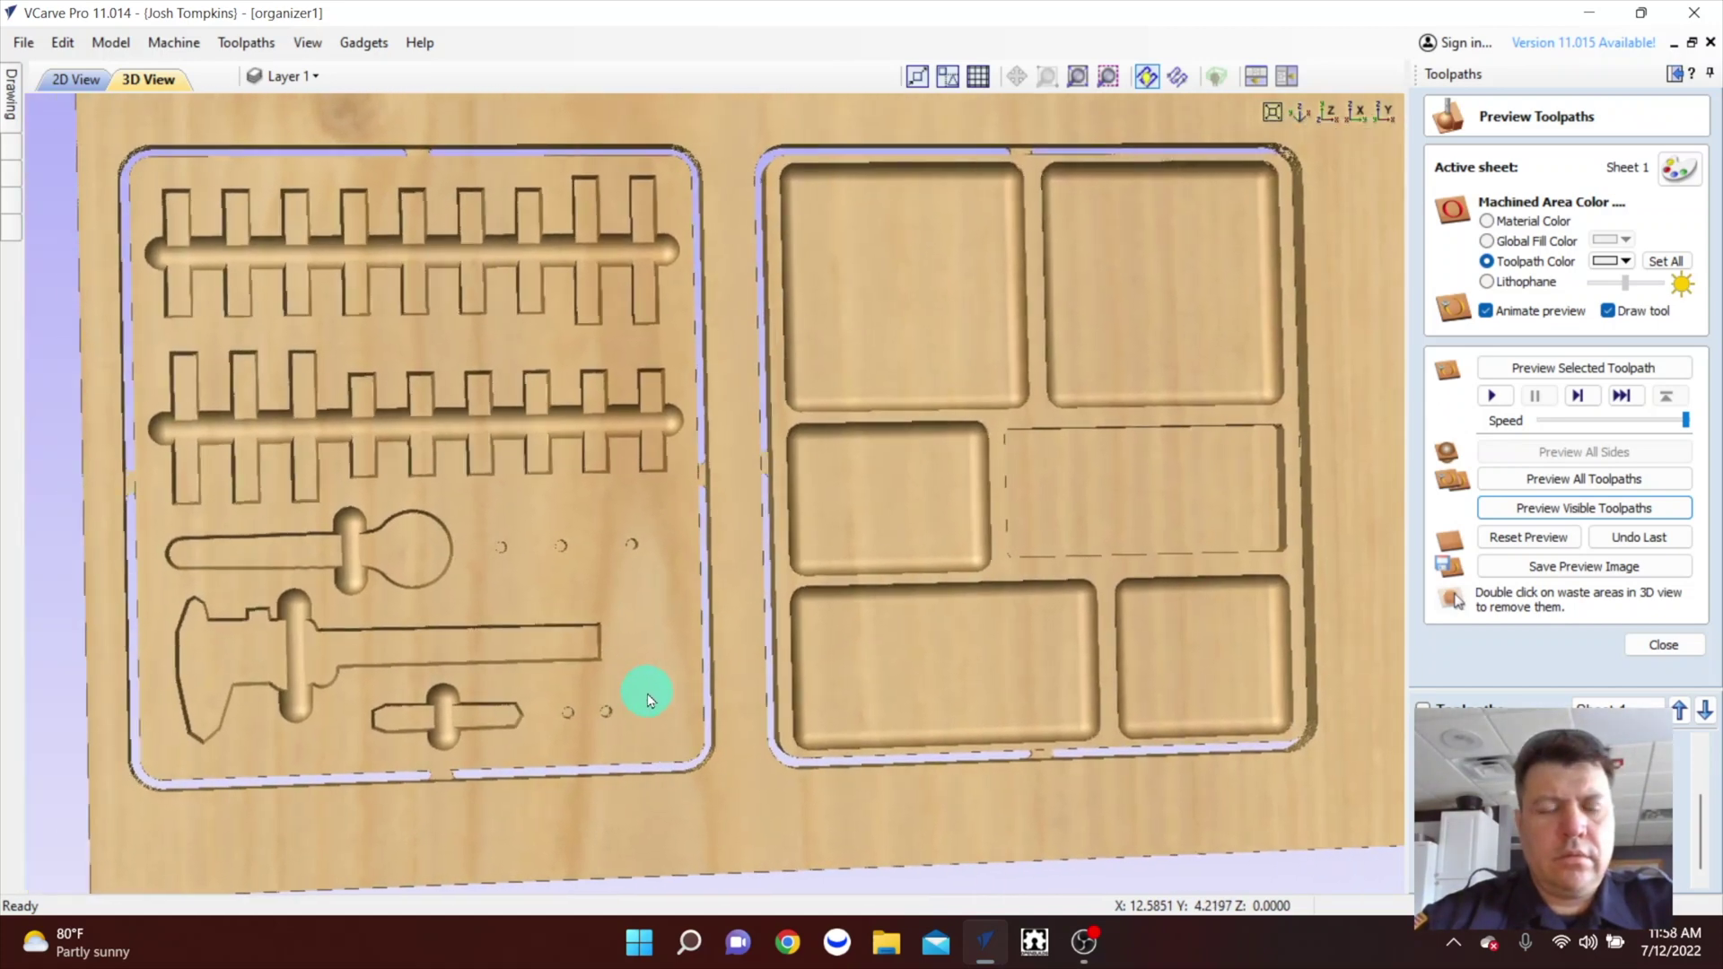